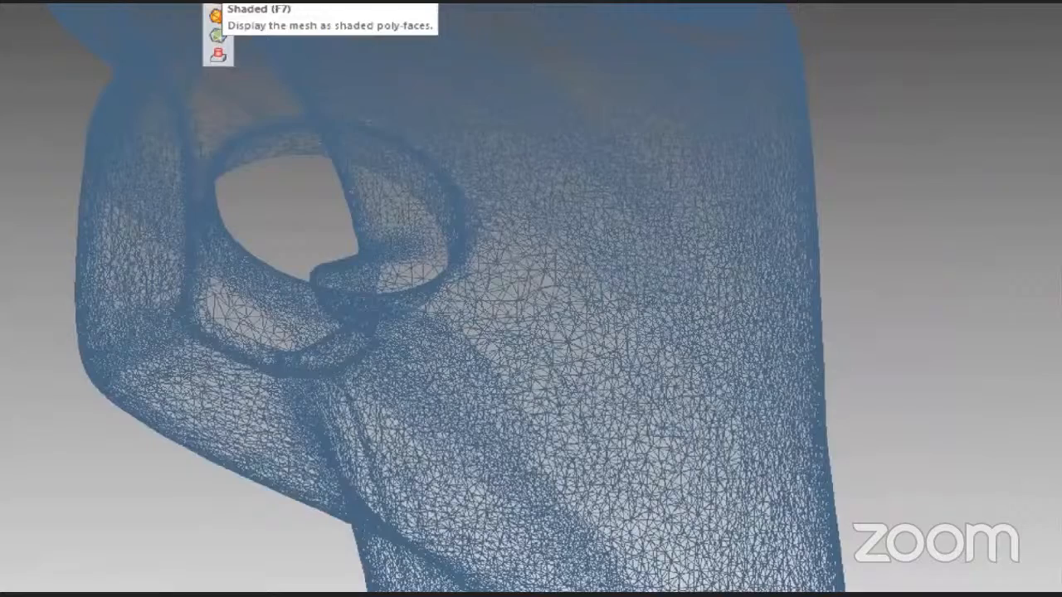
Step: Display the handle mesh shaded with its polygon edges and examine the triangles around the oval opening
{"action": "left_click", "coordinate": [217, 16]}
{"action": "scroll", "coordinate": [497, 253], "scroll_direction": "up", "scroll_amount": 3}
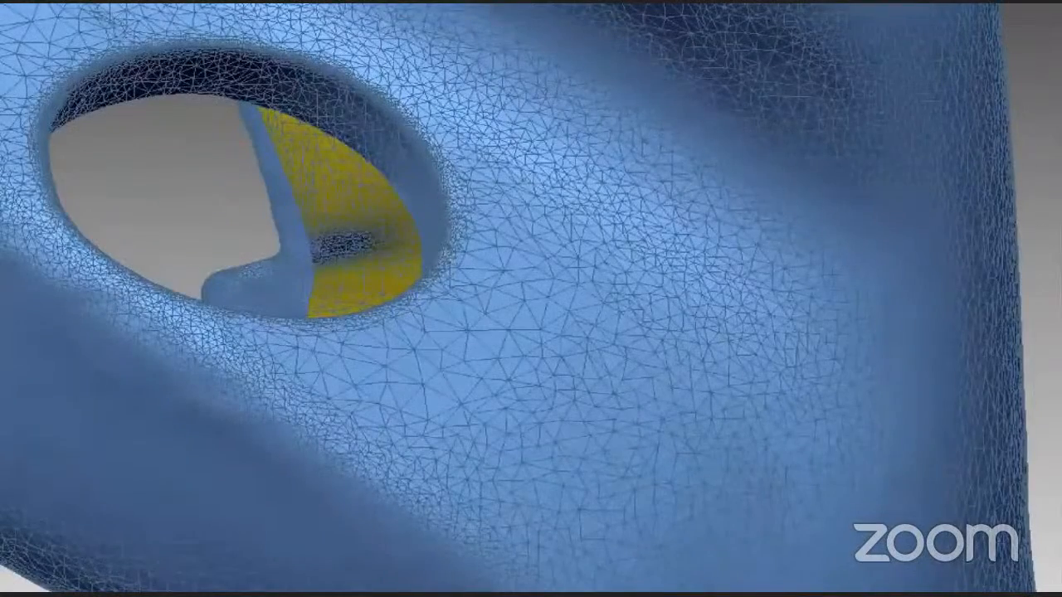
{"action": "right_click_drag", "start_coordinate": [531, 298], "coordinate": [439, 196]}
{"action": "right_click_drag", "start_coordinate": [655, 311], "coordinate": [465, 303]}
{"action": "scroll", "coordinate": [582, 306], "scroll_direction": "down", "scroll_amount": 5}
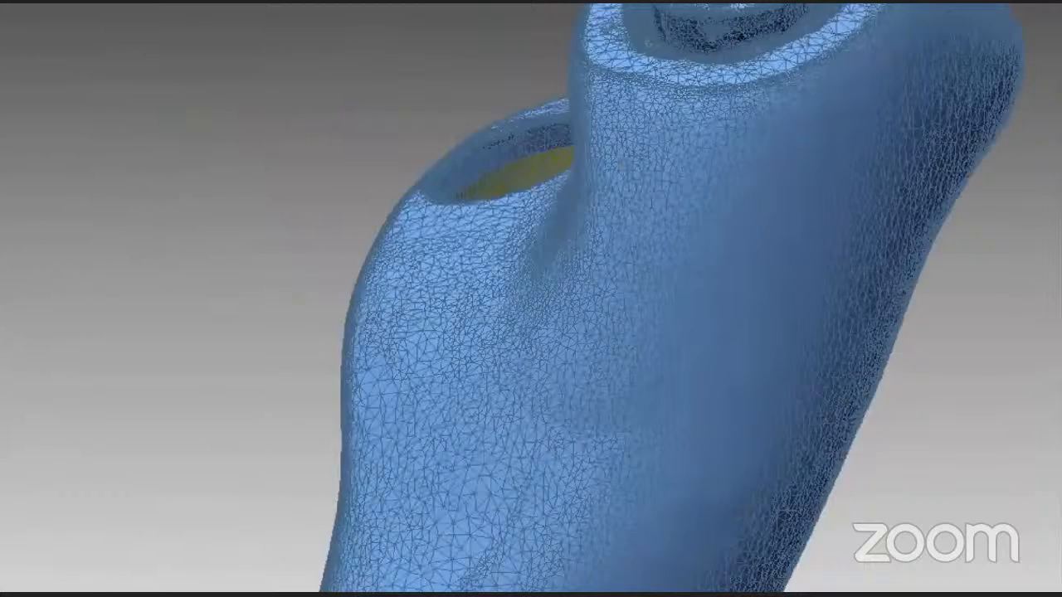
{"action": "middle_click_drag", "start_coordinate": [531, 299], "coordinate": [514, 365]}
{"action": "middle_click_drag", "start_coordinate": [514, 315], "coordinate": [663, 282]}
{"action": "middle_click_drag", "start_coordinate": [531, 298], "coordinate": [551, 270]}
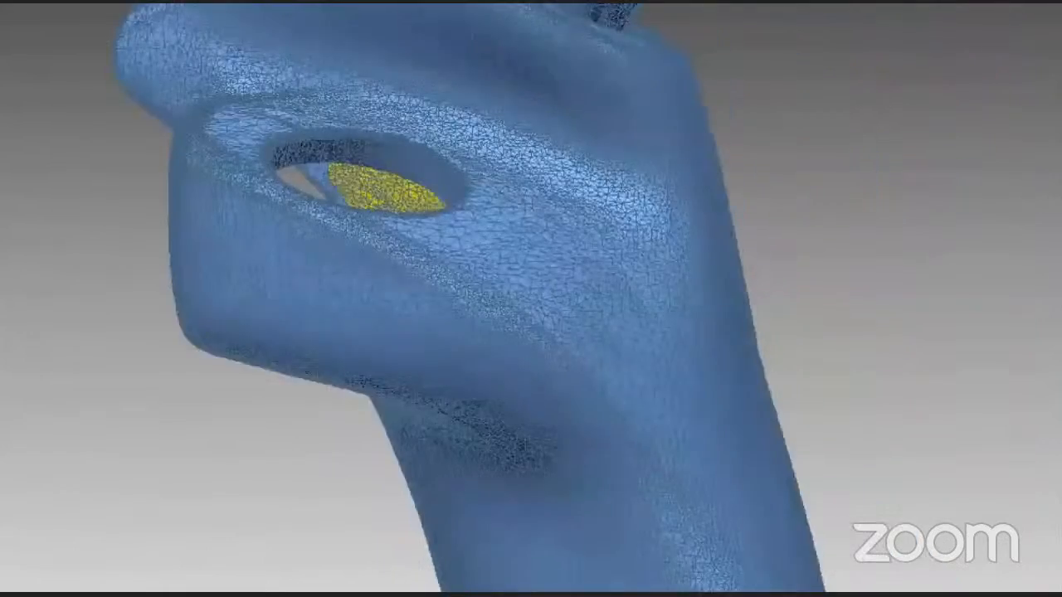
Step: Switch the mesh display to shading without edges and examine the surface beside the oval opening up close
{"action": "left_click", "coordinate": [217, 3]}
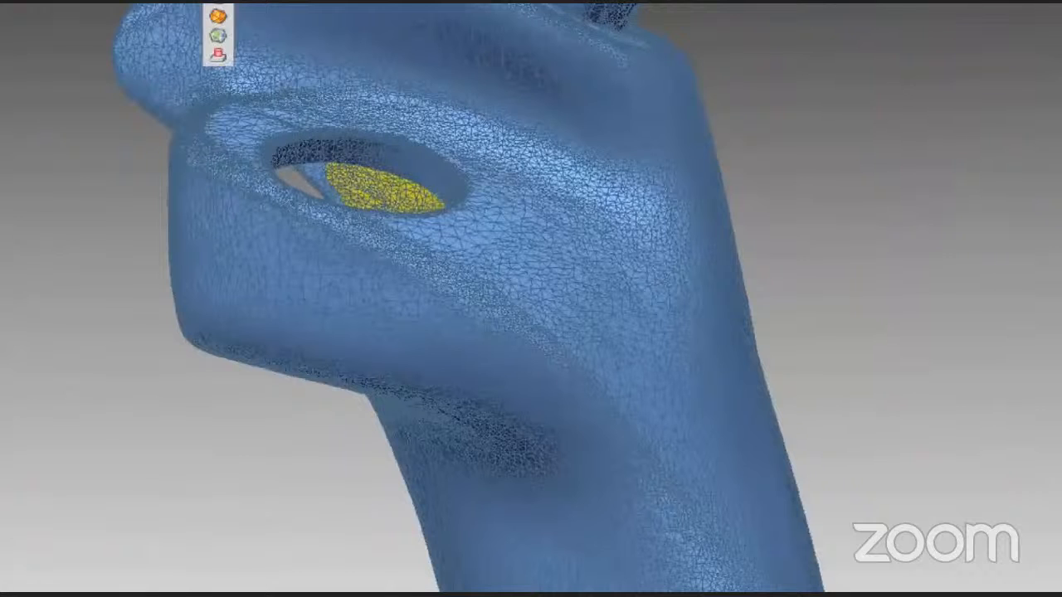
{"action": "left_click", "coordinate": [217, 35]}
{"action": "scroll", "coordinate": [491, 253], "scroll_direction": "up", "scroll_amount": 3}
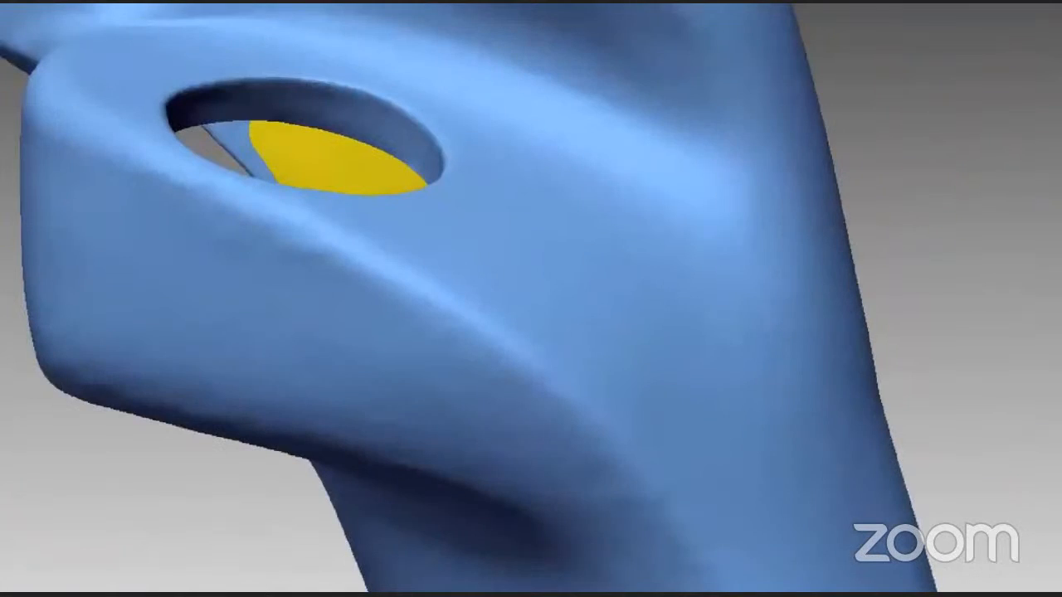
{"action": "scroll", "coordinate": [489, 257], "scroll_direction": "up", "scroll_amount": 4}
{"action": "scroll", "coordinate": [489, 258], "scroll_direction": "up", "scroll_amount": 2}
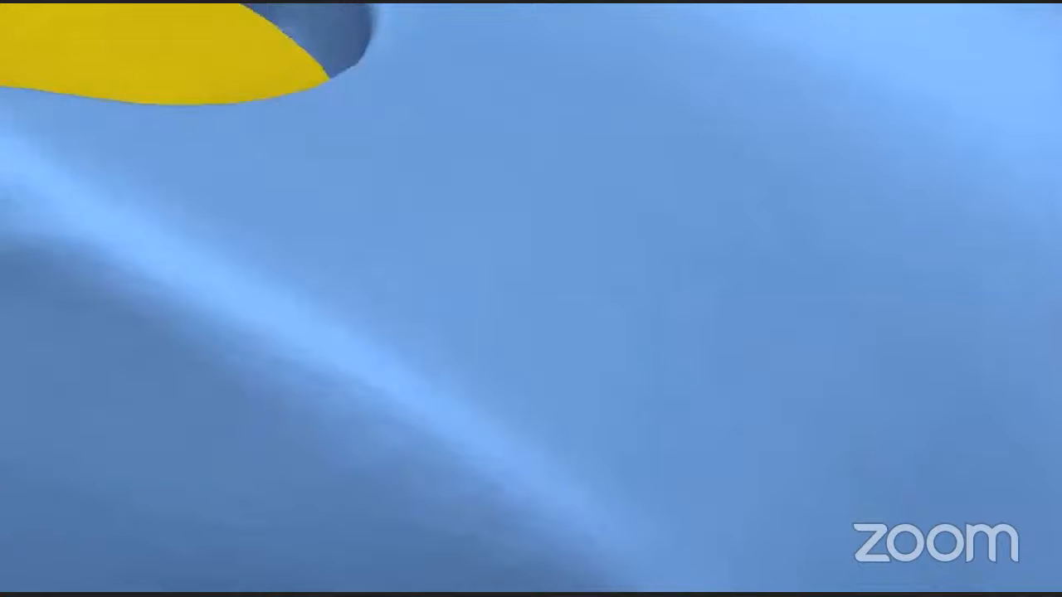
{"action": "scroll", "coordinate": [490, 257], "scroll_direction": "down", "scroll_amount": 3}
{"action": "scroll", "coordinate": [489, 249], "scroll_direction": "down", "scroll_amount": 4}
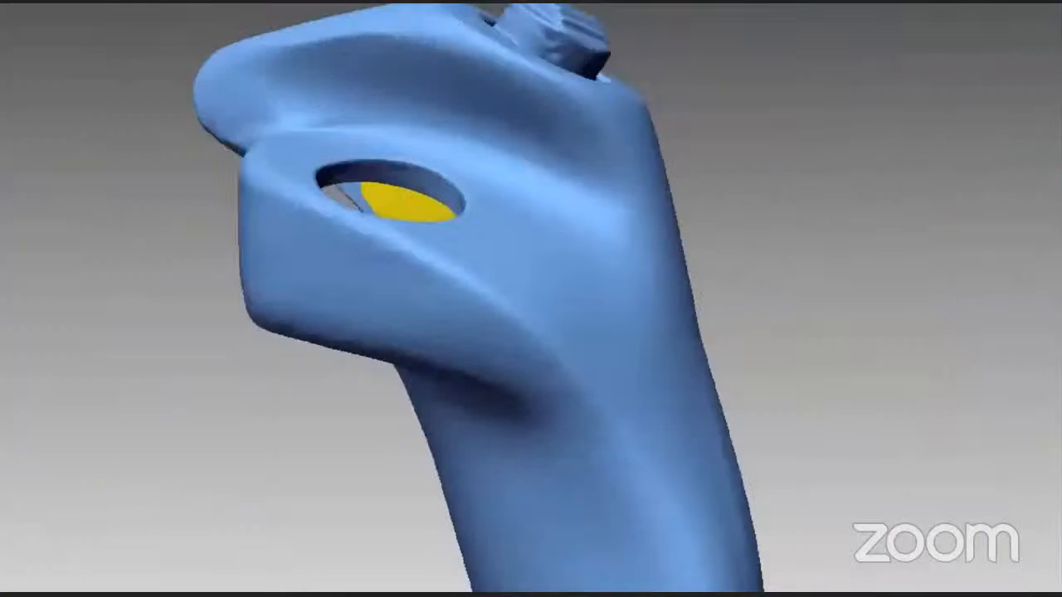
Step: Examine the entire shaded joystick handle from all sides, from the thumb button down to the base
{"action": "scroll", "coordinate": [489, 249], "scroll_direction": "down", "scroll_amount": 4}
{"action": "middle_click_drag", "start_coordinate": [489, 249], "coordinate": [423, 264]}
{"action": "middle_click_drag", "start_coordinate": [606, 299], "coordinate": [473, 294]}
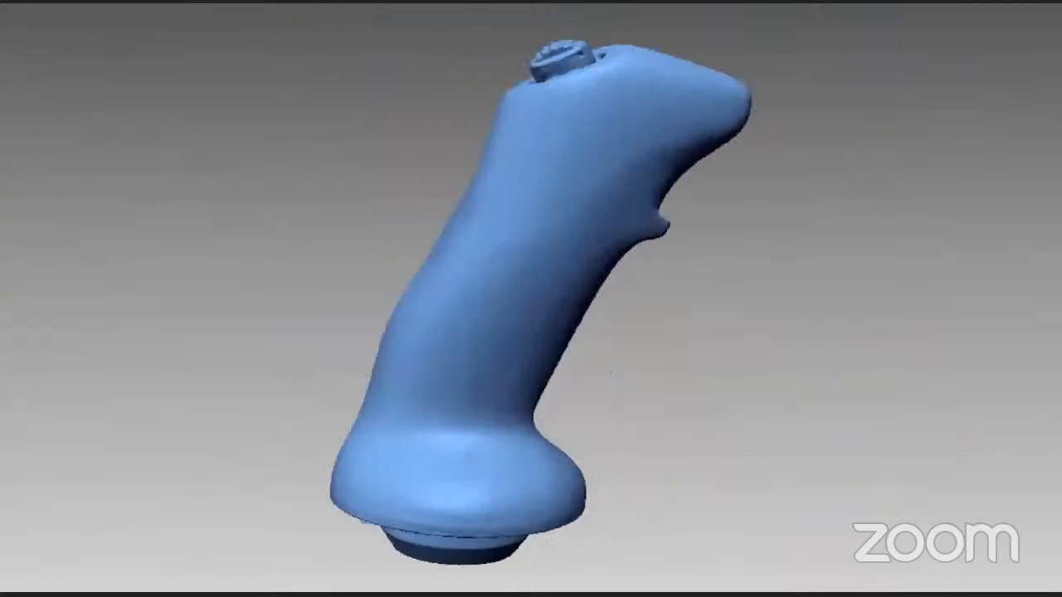
{"action": "middle_click_drag", "start_coordinate": [610, 373], "coordinate": [498, 356]}
{"action": "middle_click_drag", "start_coordinate": [597, 295], "coordinate": [464, 286]}
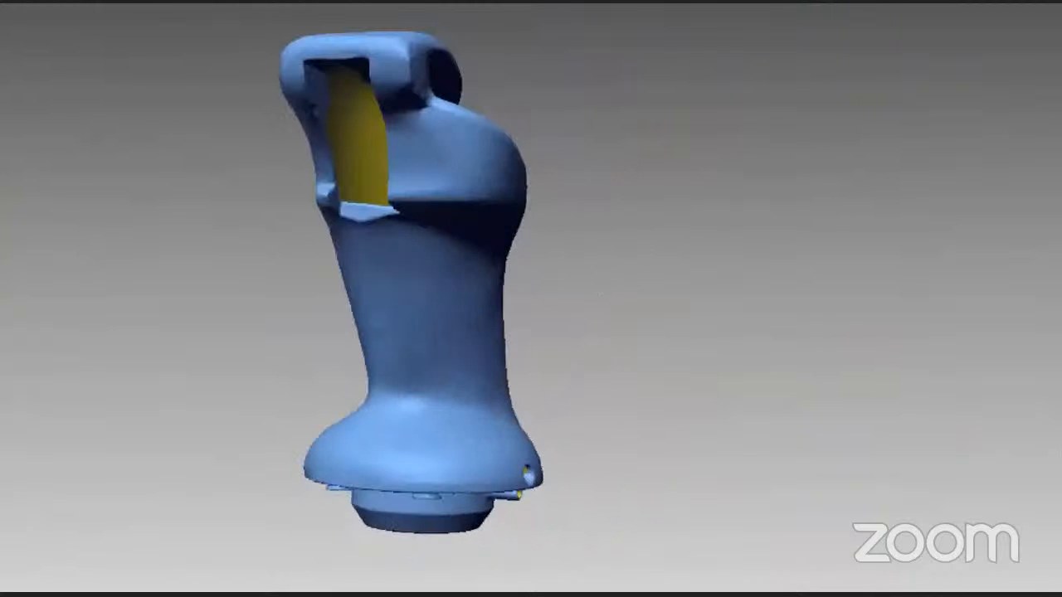
{"action": "middle_click_drag", "start_coordinate": [600, 293], "coordinate": [473, 286]}
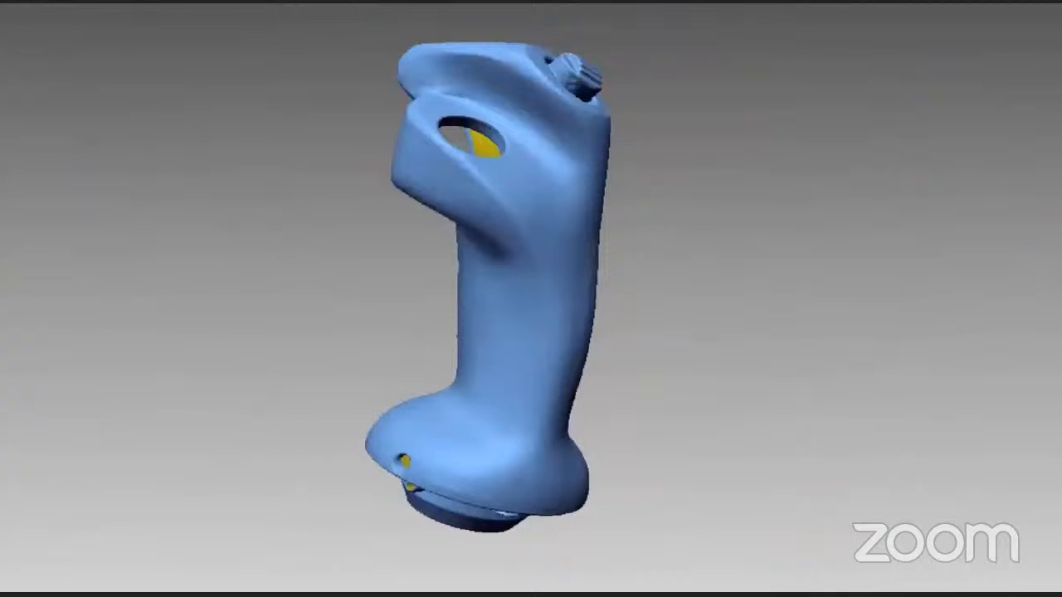
{"action": "middle_click_drag", "start_coordinate": [572, 282], "coordinate": [510, 319]}
{"action": "middle_click_drag", "start_coordinate": [531, 274], "coordinate": [589, 363]}
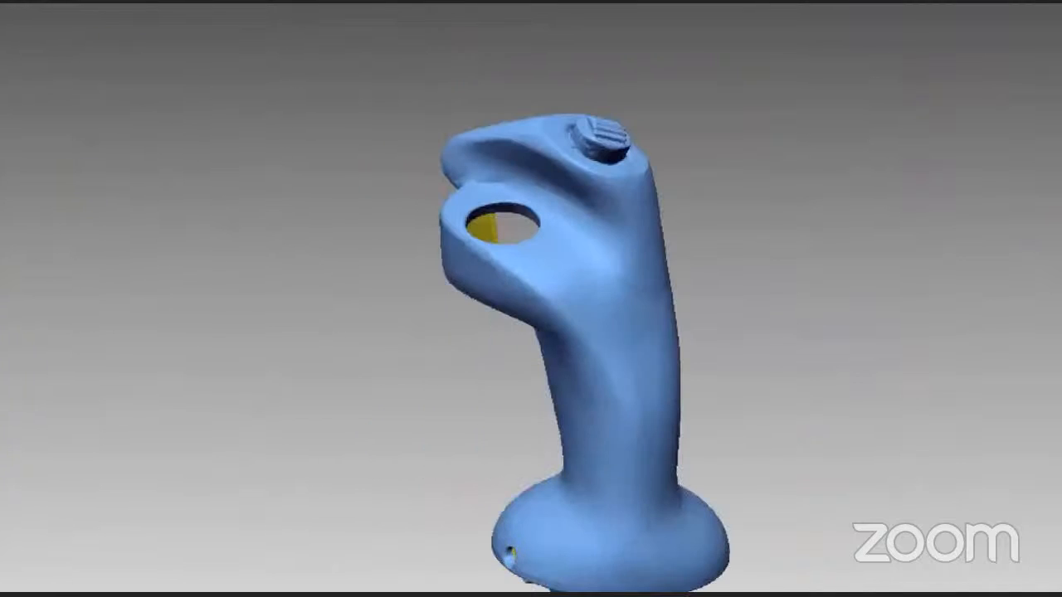
{"action": "scroll", "coordinate": [493, 256], "scroll_direction": "down", "scroll_amount": 2}
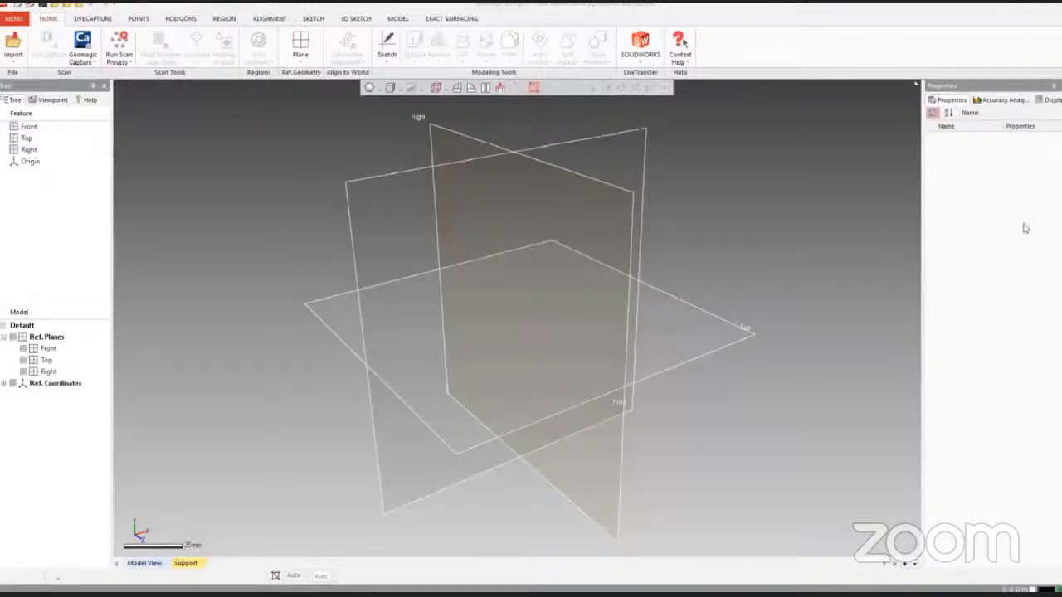
Step: Show the accuracy analysis options, followed by the display options
{"action": "left_click", "coordinate": [1002, 100]}
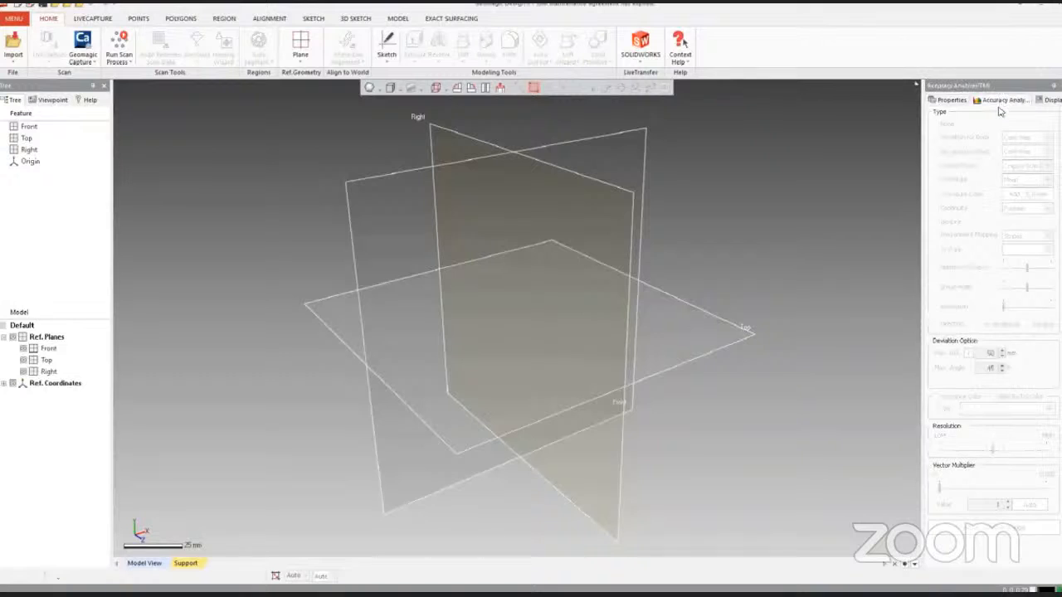
{"action": "left_click", "coordinate": [1045, 100]}
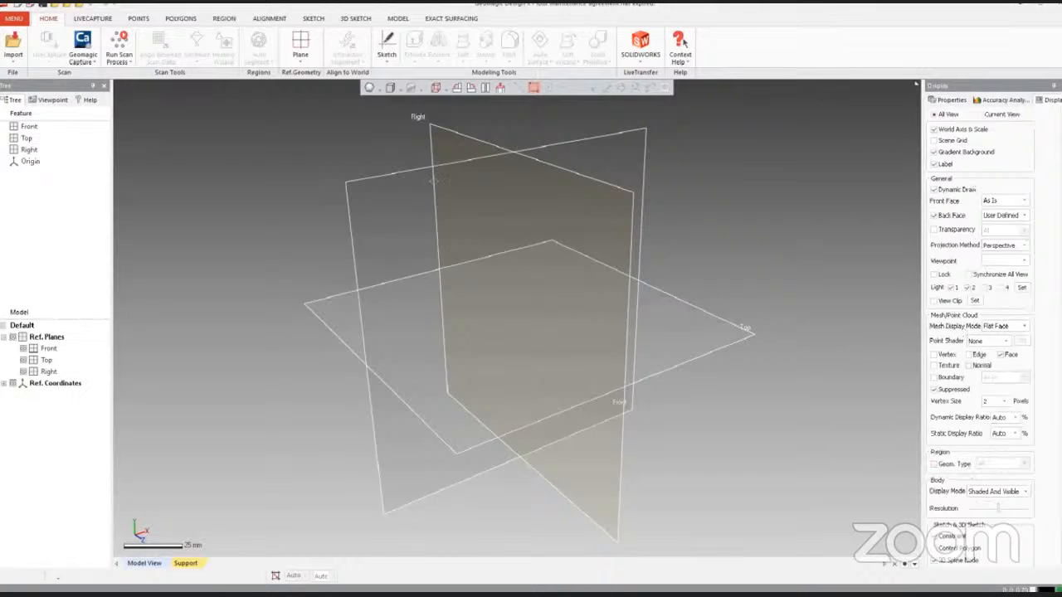
Step: Import the AutoSurfacing file from the J6_Model_12 folder with Import Only, without running the Mesh Buildup Wizard
{"action": "left_click", "coordinate": [17, 63]}
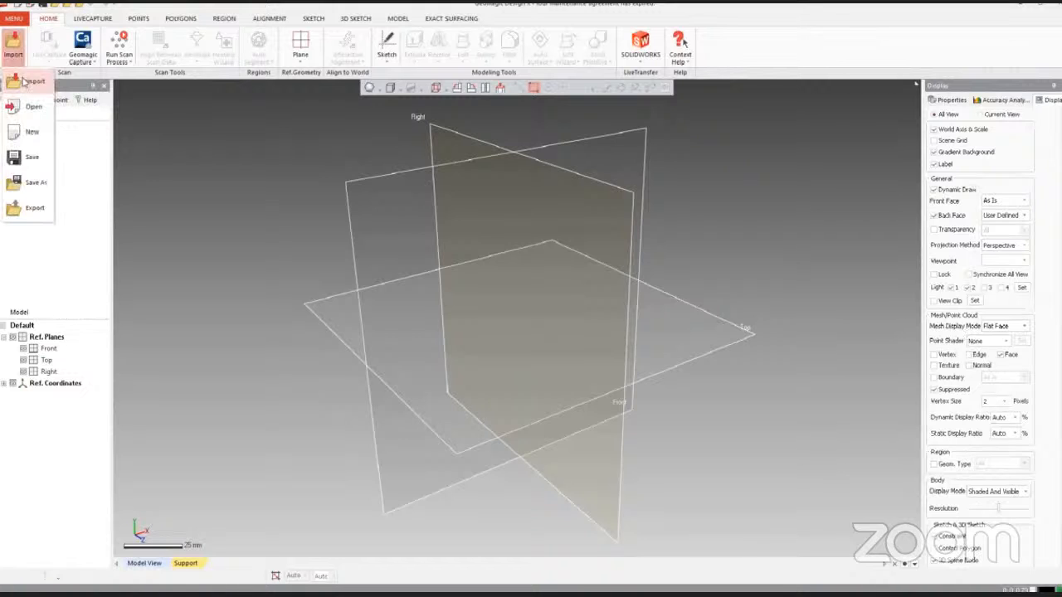
{"action": "left_click", "coordinate": [24, 80]}
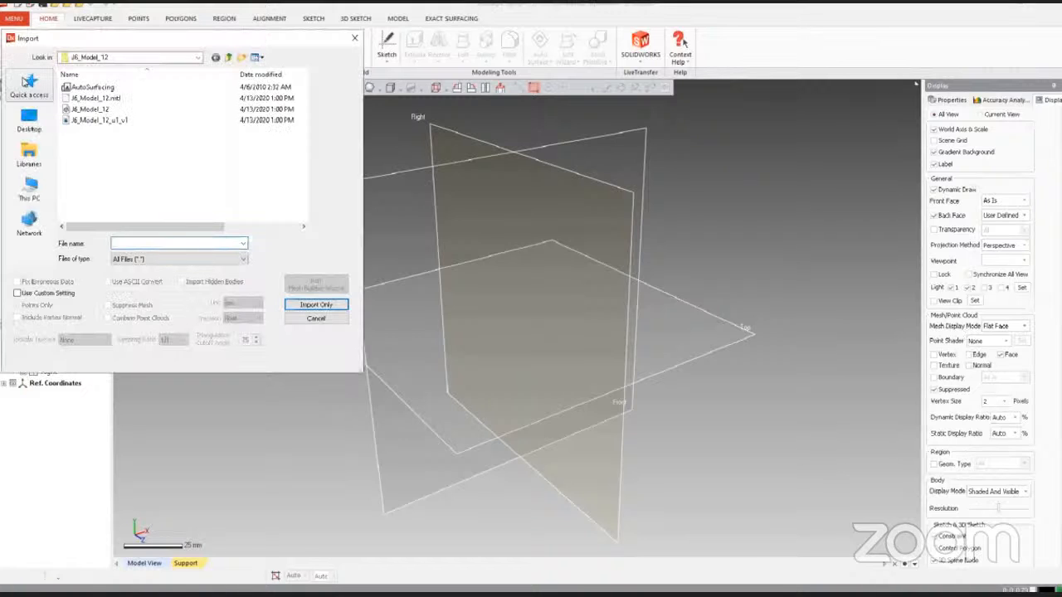
{"action": "left_click", "coordinate": [79, 87]}
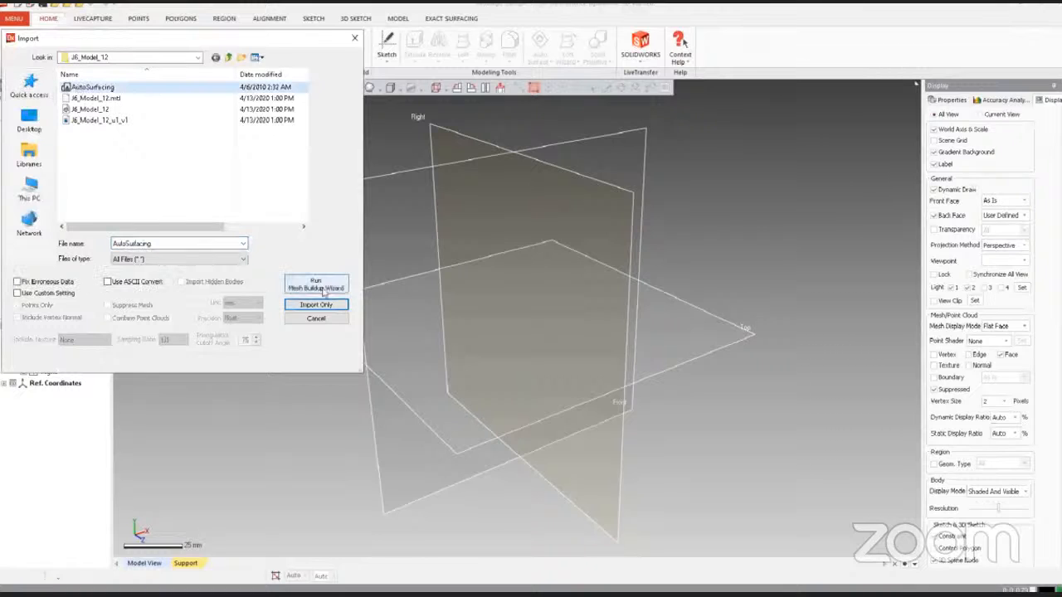
{"action": "left_click", "coordinate": [323, 306]}
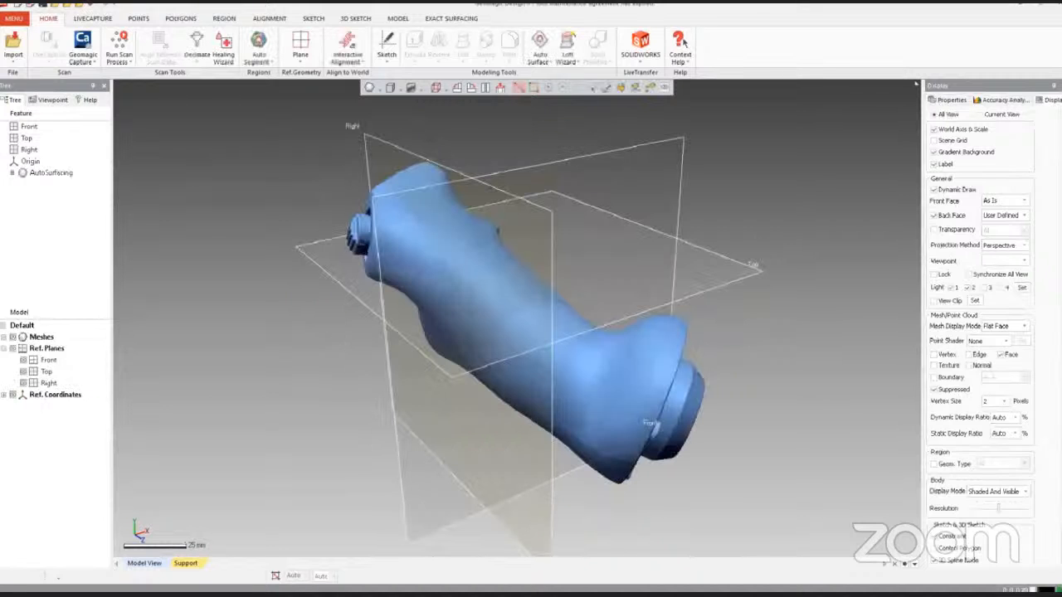
Step: Inspect the reference planes around the imported handle mesh and hide all of them
{"action": "right_click_drag", "start_coordinate": [498, 321], "coordinate": [239, 310]}
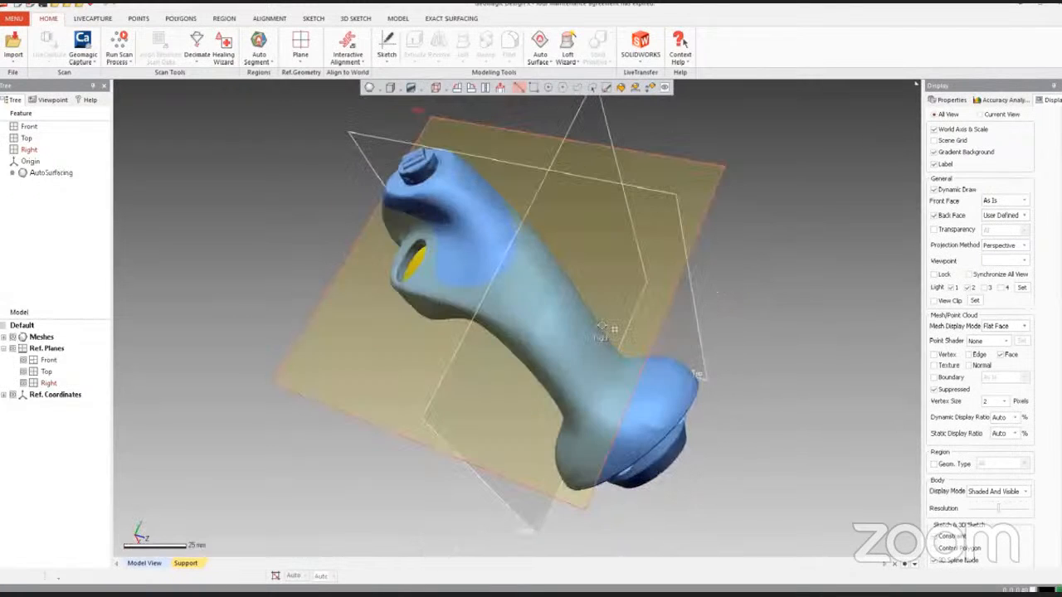
{"action": "right_click_drag", "start_coordinate": [601, 328], "coordinate": [430, 265]}
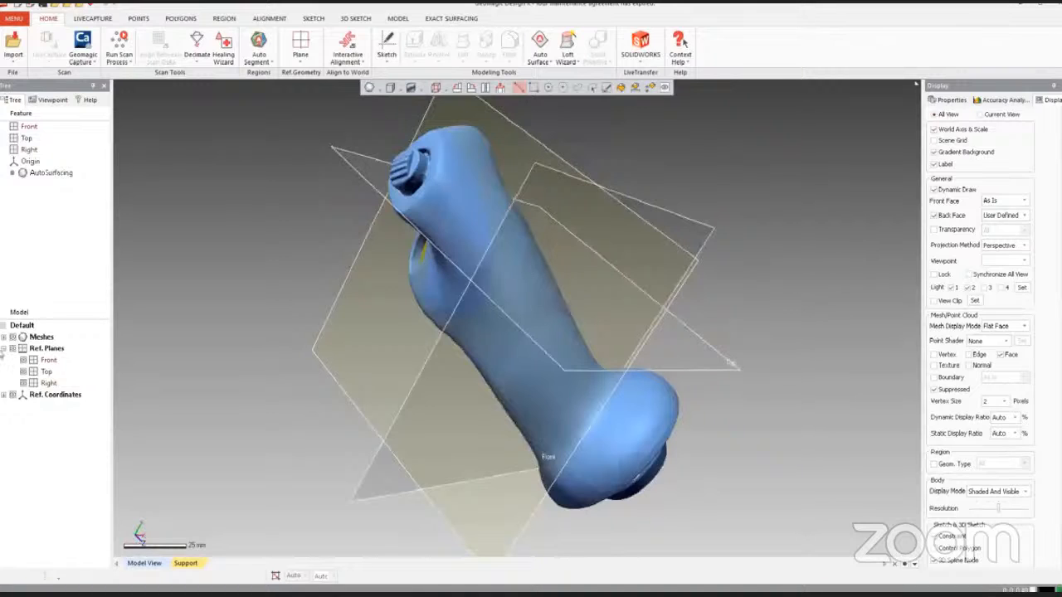
{"action": "left_click", "coordinate": [500, 155]}
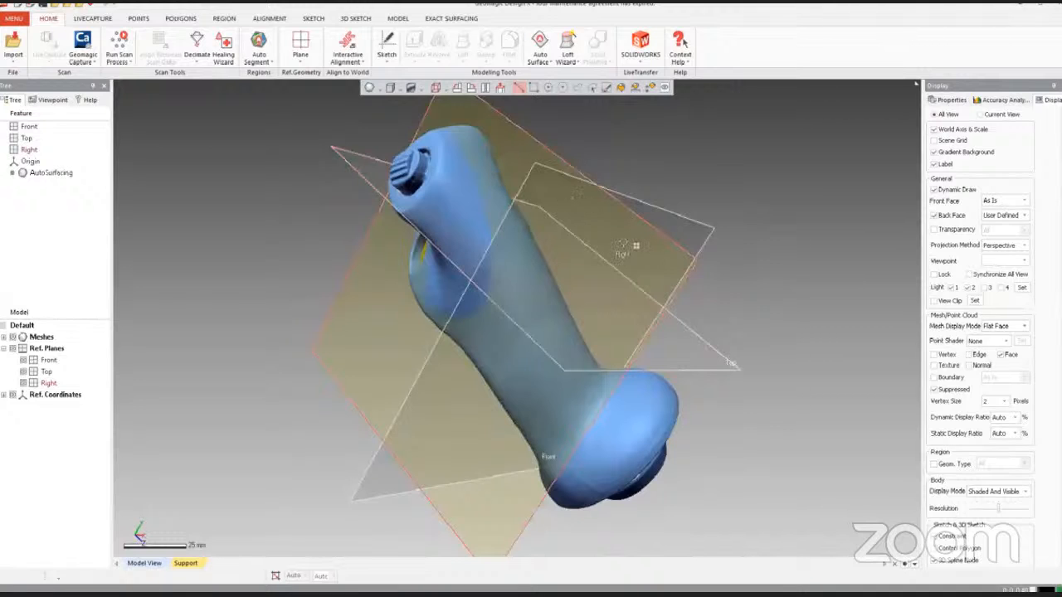
{"action": "right_click_drag", "start_coordinate": [751, 262], "coordinate": [684, 260]}
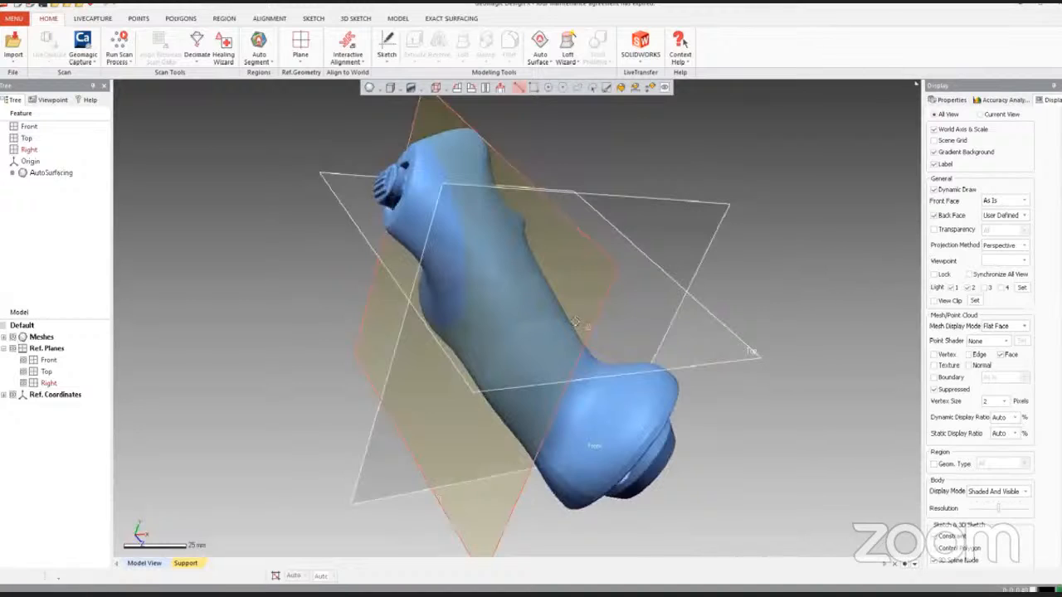
{"action": "left_click", "coordinate": [12, 349]}
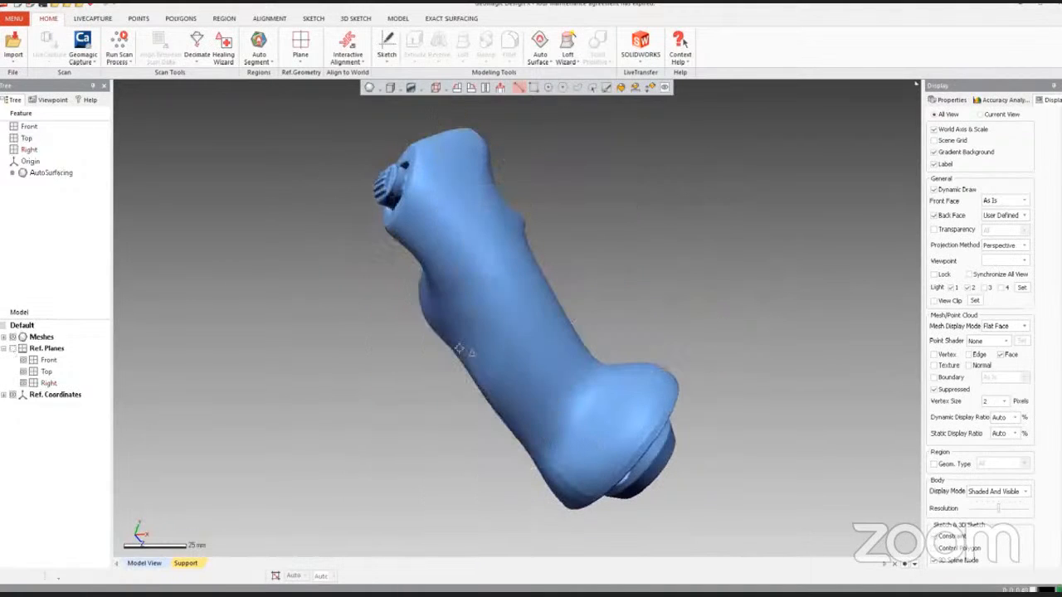
Step: Examine the whole handle mesh from its trigger side and its side with the oval opening
{"action": "scroll", "coordinate": [453, 241], "scroll_direction": "down", "scroll_amount": 3}
{"action": "right_click_drag", "start_coordinate": [454, 241], "coordinate": [578, 372]}
{"action": "scroll", "coordinate": [400, 340], "scroll_direction": "up", "scroll_amount": 3}
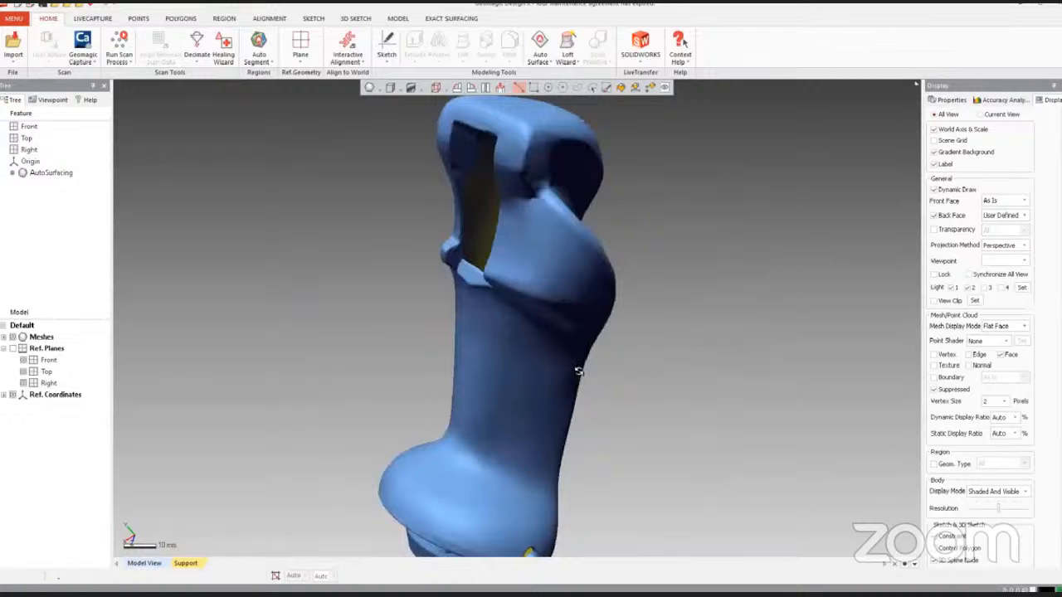
{"action": "scroll", "coordinate": [511, 366], "scroll_direction": "down", "scroll_amount": 3}
{"action": "right_click_drag", "start_coordinate": [511, 366], "coordinate": [493, 292]}
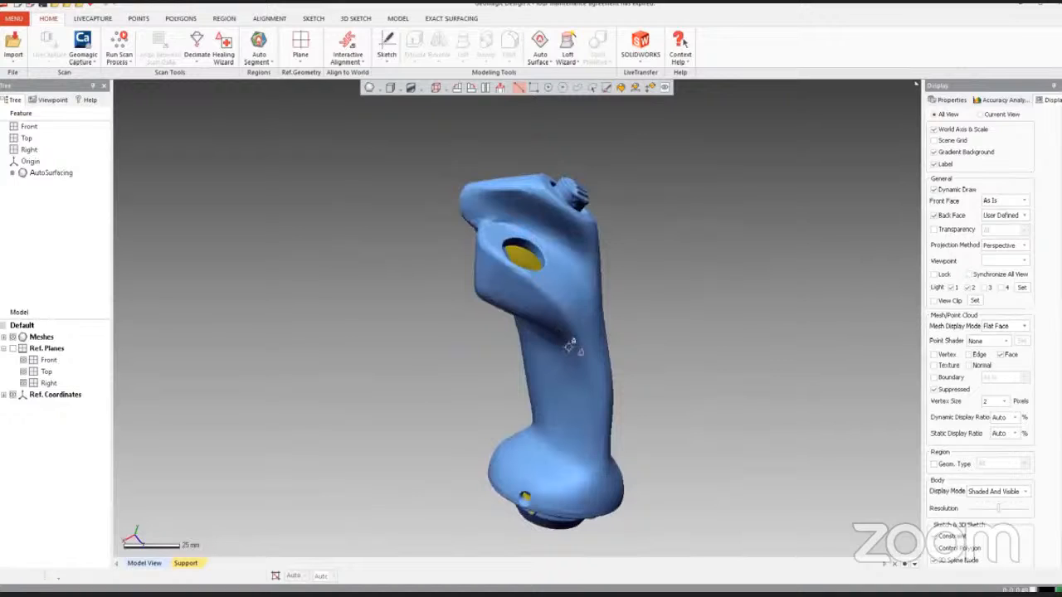
{"action": "right_click_drag", "start_coordinate": [571, 346], "coordinate": [479, 337], "text": "ctrl"}
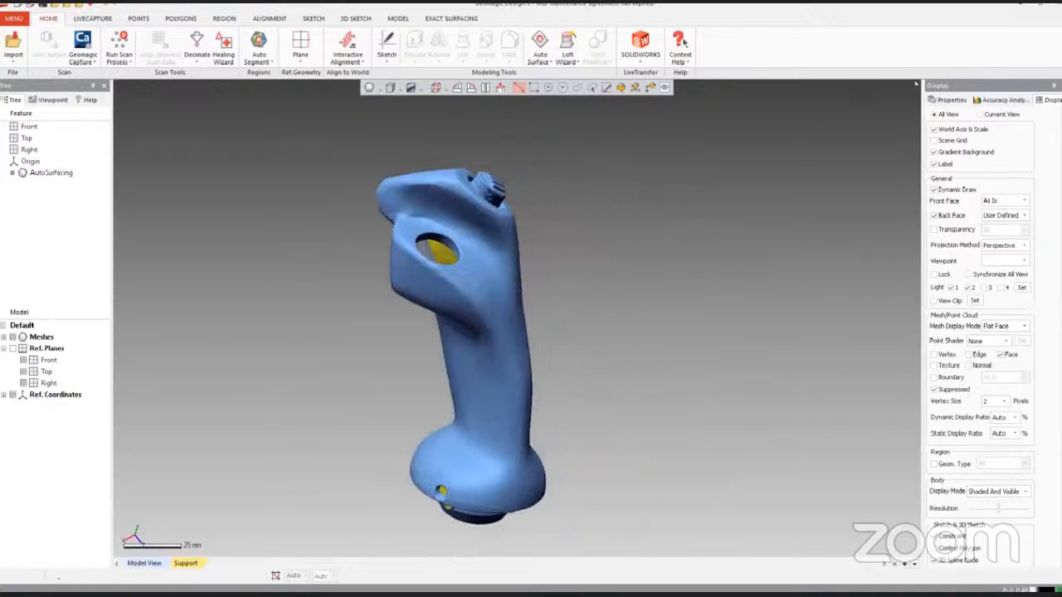
Step: Examine the handle's head up close, including the oval opening and the ribbed thumb button
{"action": "scroll", "coordinate": [463, 274], "scroll_direction": "up", "scroll_amount": 3}
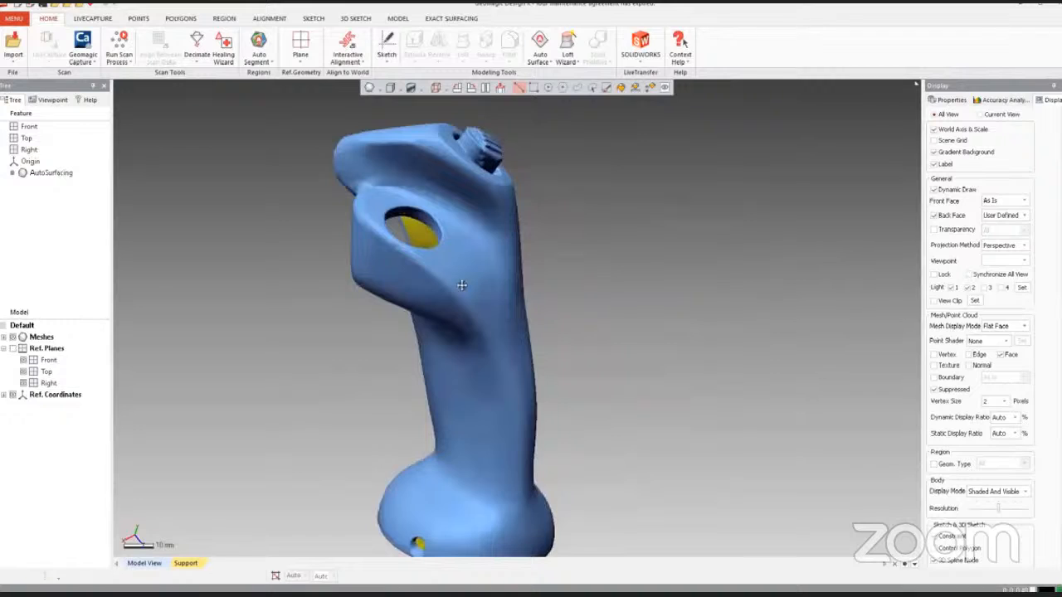
{"action": "right_click_drag", "start_coordinate": [462, 285], "coordinate": [463, 336], "text": "ctrl"}
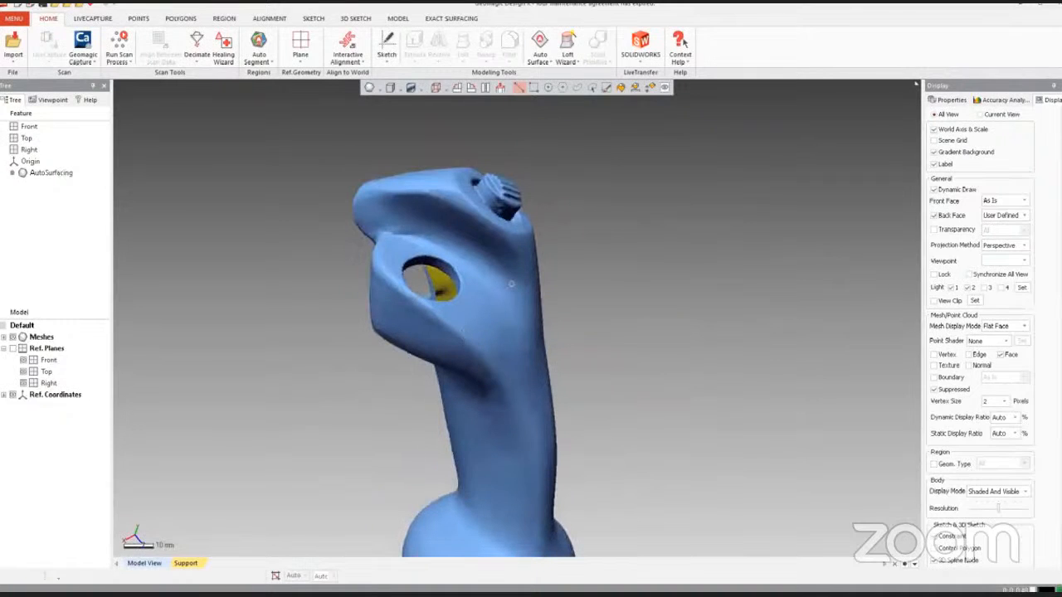
{"action": "right_click_drag", "start_coordinate": [525, 205], "coordinate": [446, 236]}
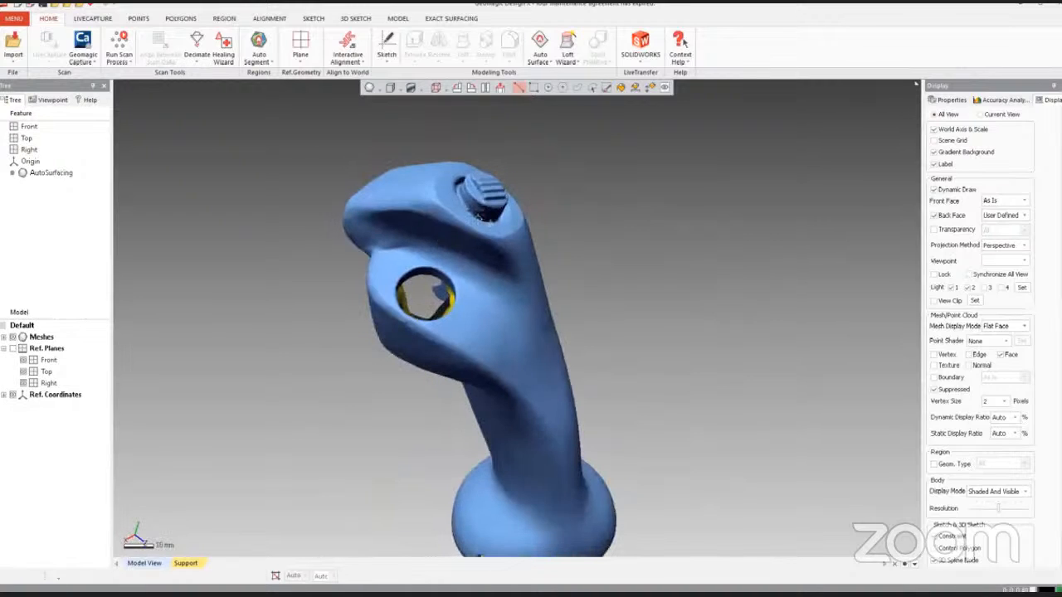
{"action": "scroll", "coordinate": [429, 305], "scroll_direction": "up", "scroll_amount": 3}
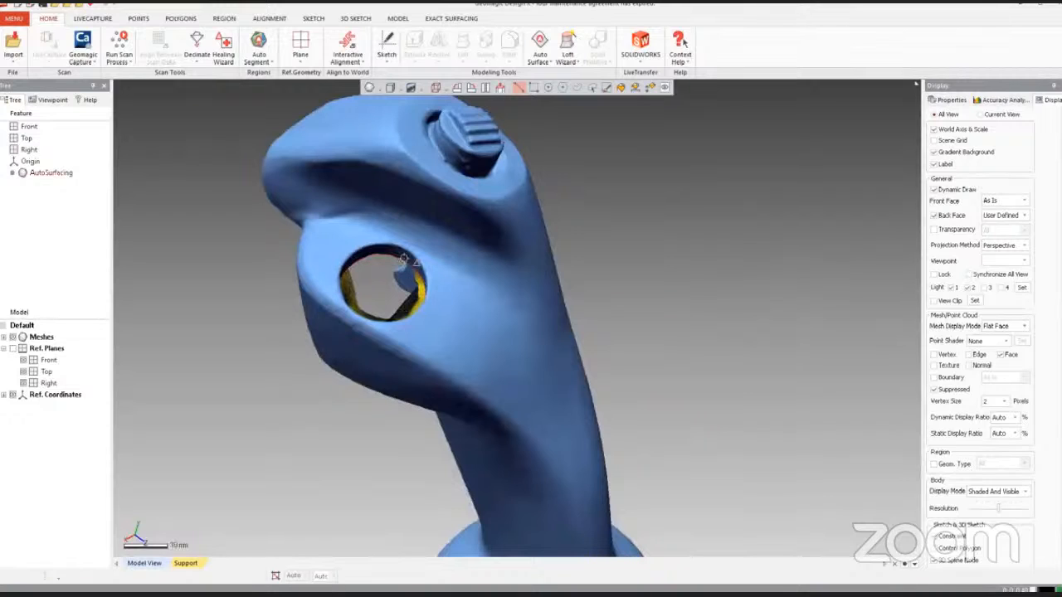
{"action": "right_click_drag", "start_coordinate": [404, 259], "coordinate": [498, 361]}
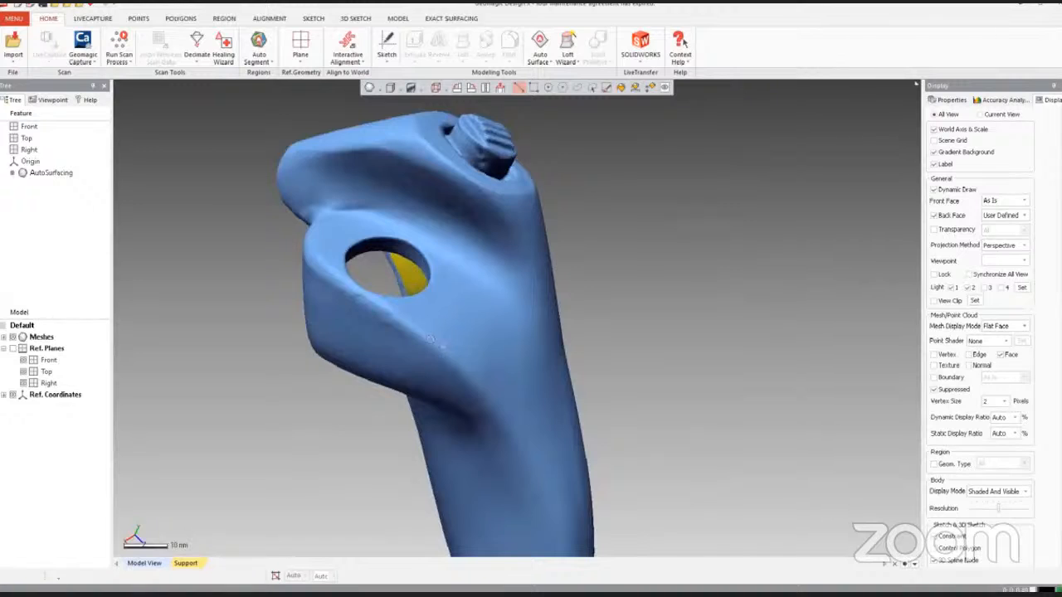
{"action": "right_click_drag", "start_coordinate": [431, 340], "coordinate": [511, 369]}
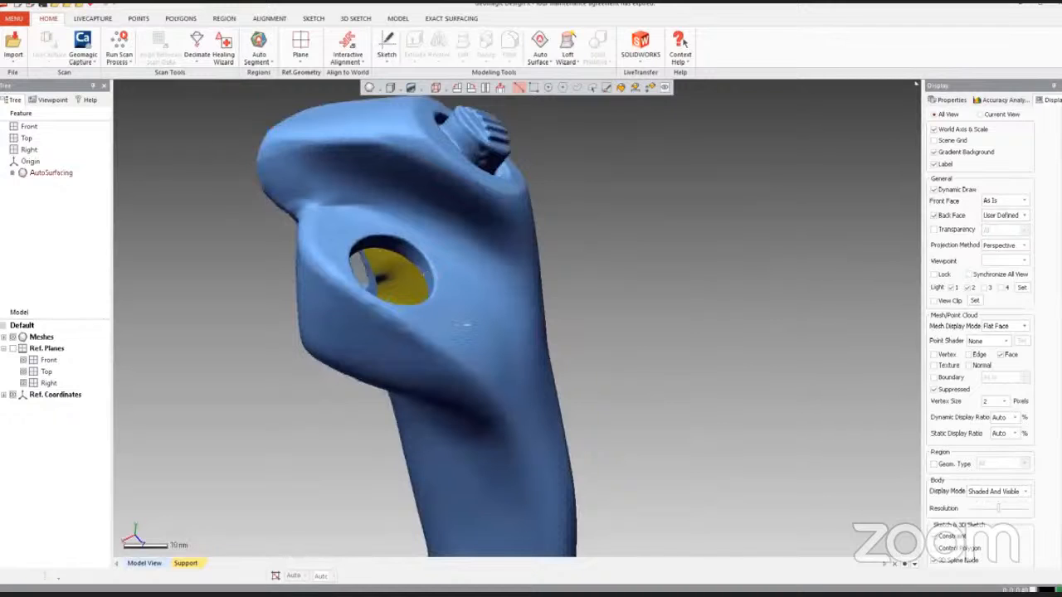
{"action": "right_click_drag", "start_coordinate": [464, 326], "coordinate": [431, 413]}
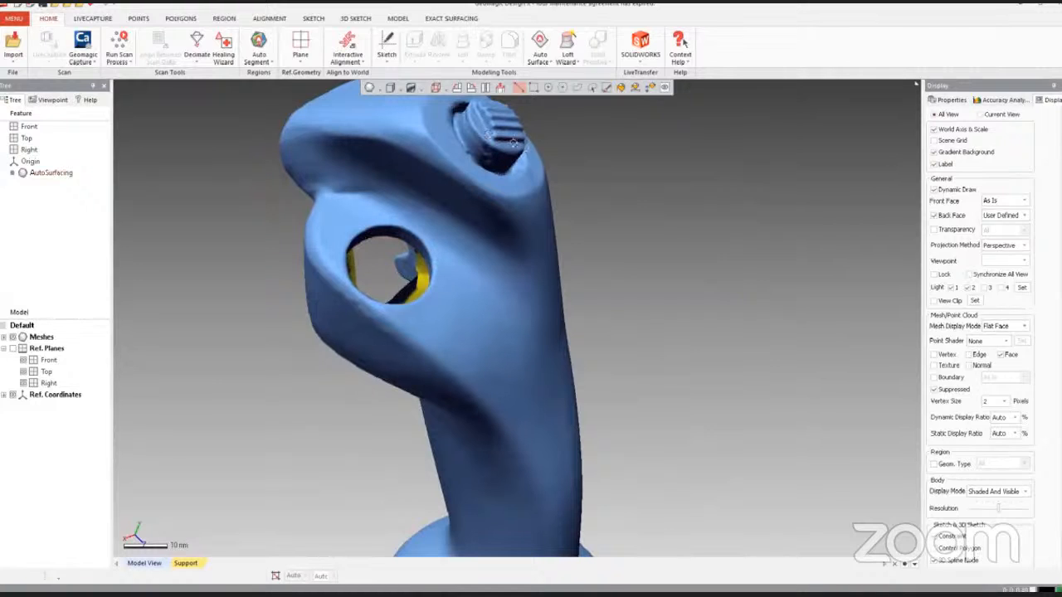
Step: Examine the flared base of the handle with its small round hole and lower collar
{"action": "scroll", "coordinate": [458, 427], "scroll_direction": "down", "scroll_amount": 2}
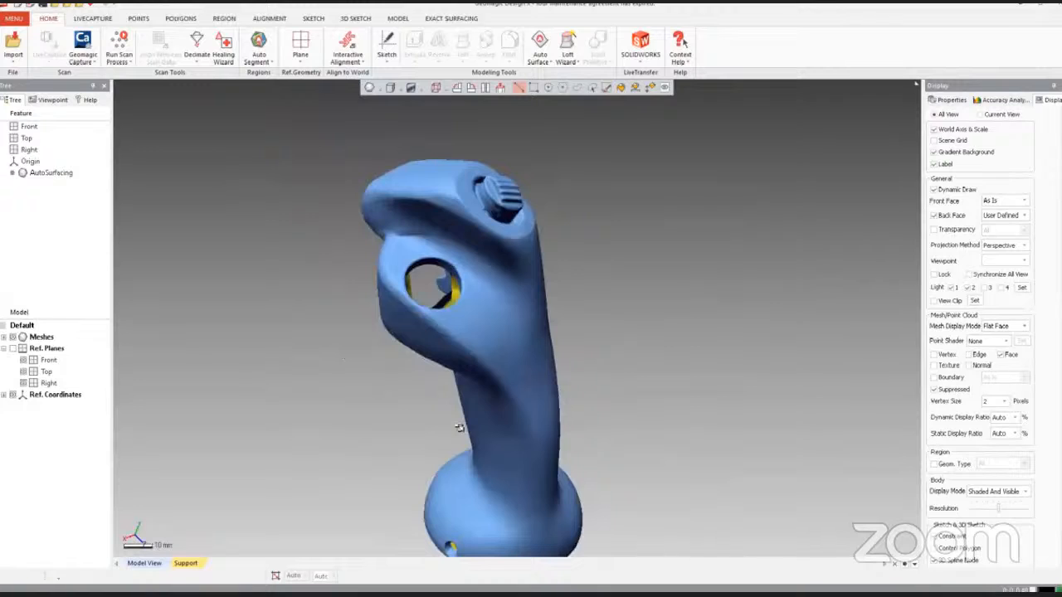
{"action": "right_click_drag", "start_coordinate": [458, 427], "coordinate": [521, 417], "text": "ctrl"}
{"action": "scroll", "coordinate": [510, 353], "scroll_direction": "up", "scroll_amount": 2}
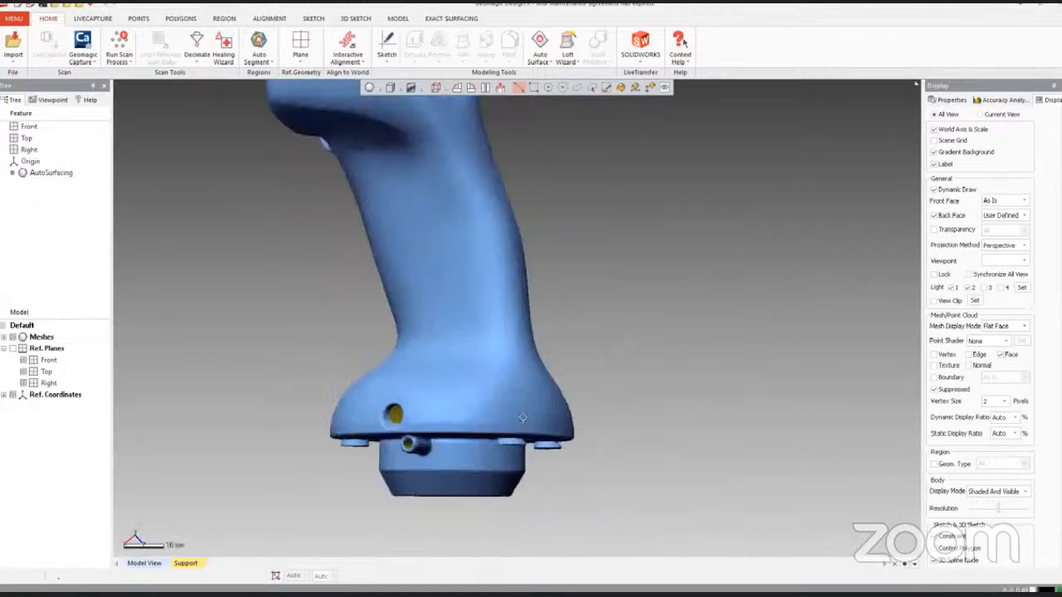
Step: Examine the flared base from below and from the side, including its screws, small tube and open collar
{"action": "scroll", "coordinate": [462, 459], "scroll_direction": "up", "scroll_amount": 1}
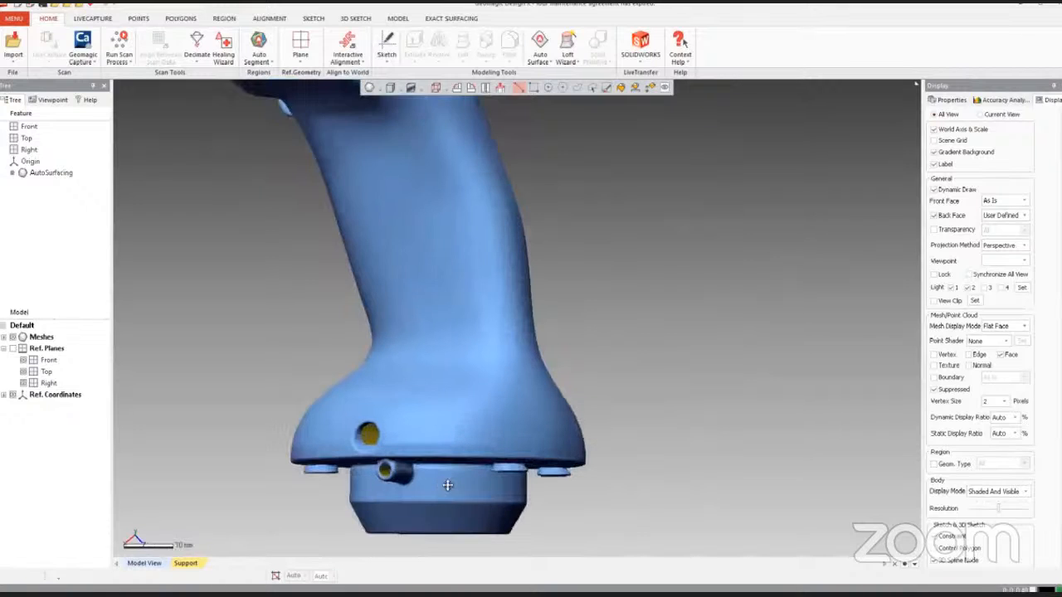
{"action": "right_click_drag", "start_coordinate": [447, 484], "coordinate": [460, 322], "text": "ctrl"}
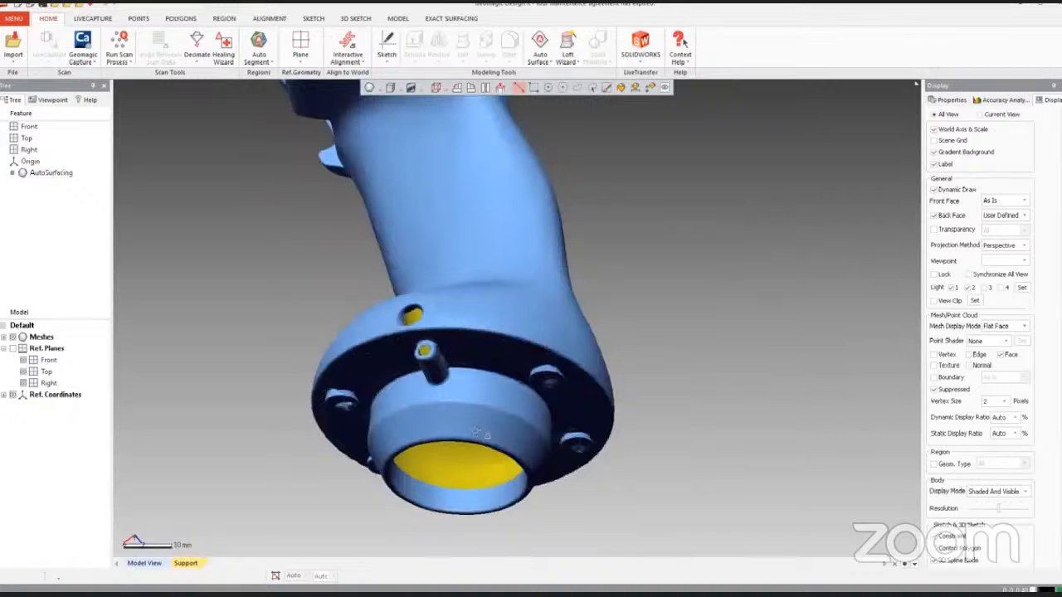
{"action": "right_click_drag", "start_coordinate": [470, 394], "coordinate": [457, 413]}
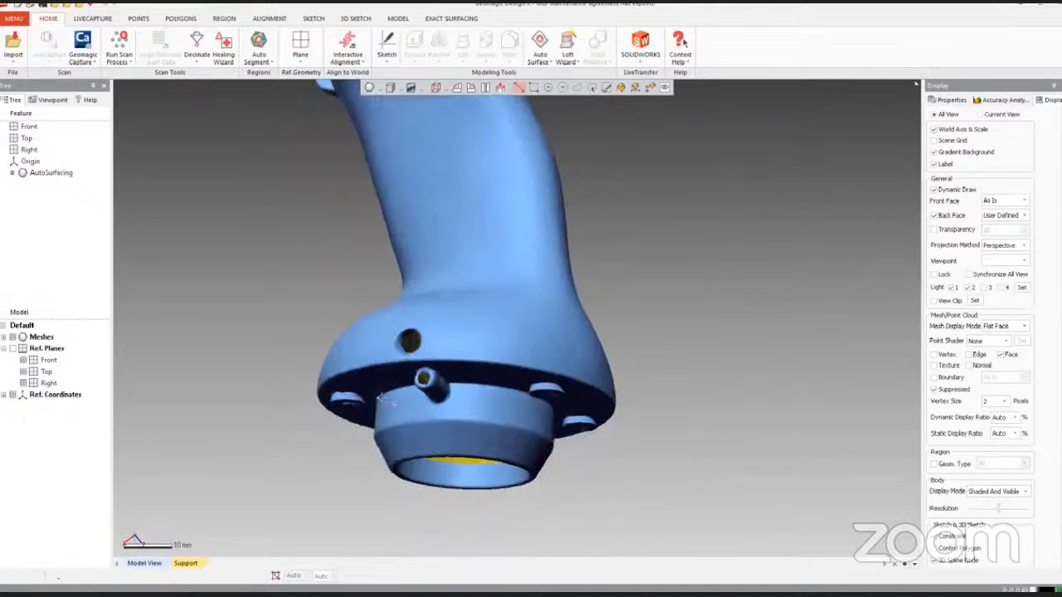
{"action": "right_click_drag", "start_coordinate": [584, 408], "coordinate": [540, 344]}
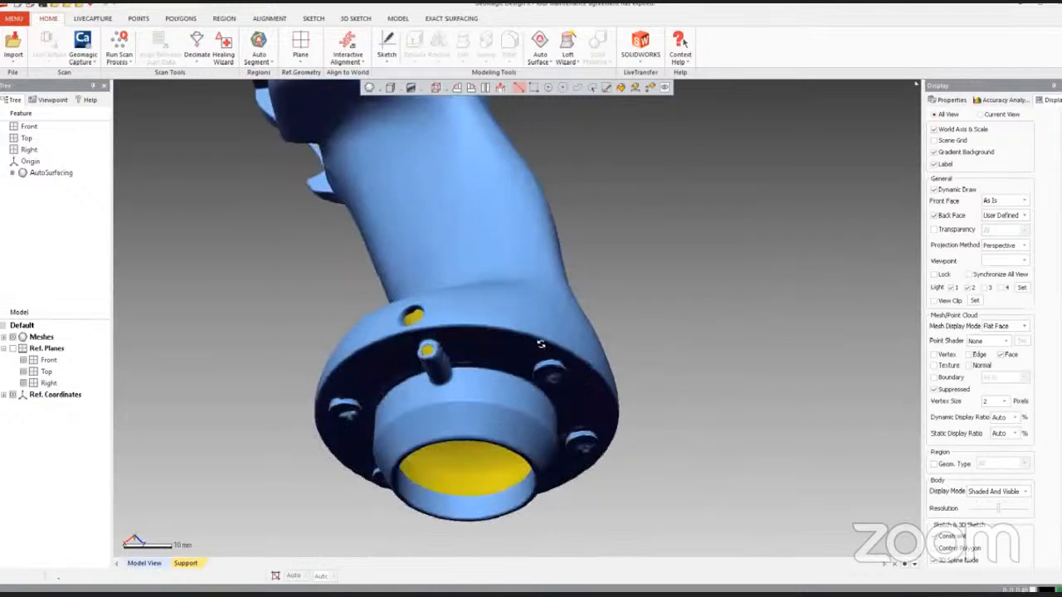
{"action": "scroll", "coordinate": [567, 361], "scroll_direction": "up", "scroll_amount": 3}
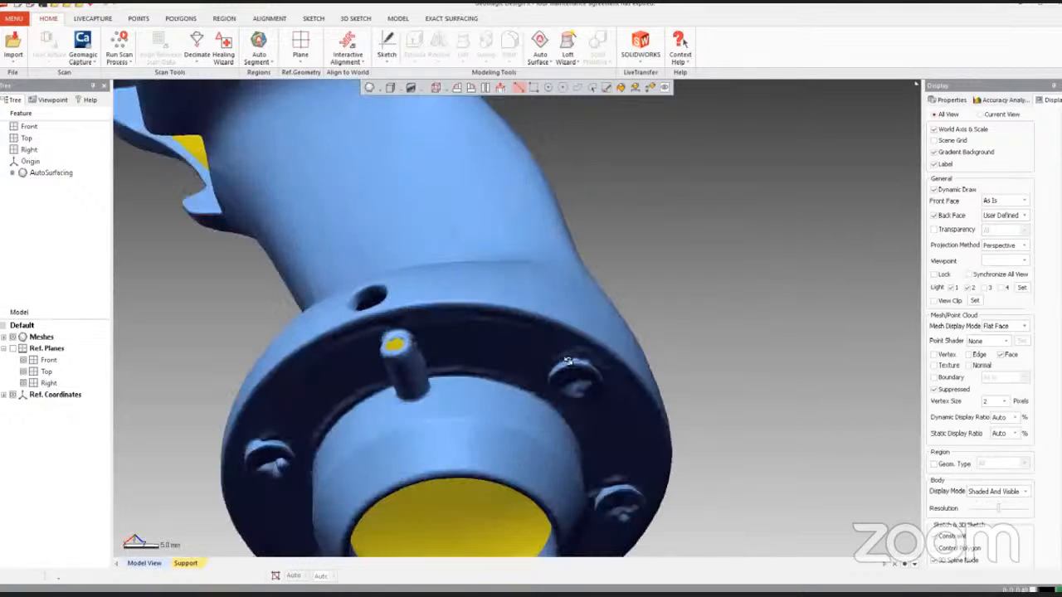
{"action": "right_click_drag", "start_coordinate": [568, 361], "coordinate": [576, 360]}
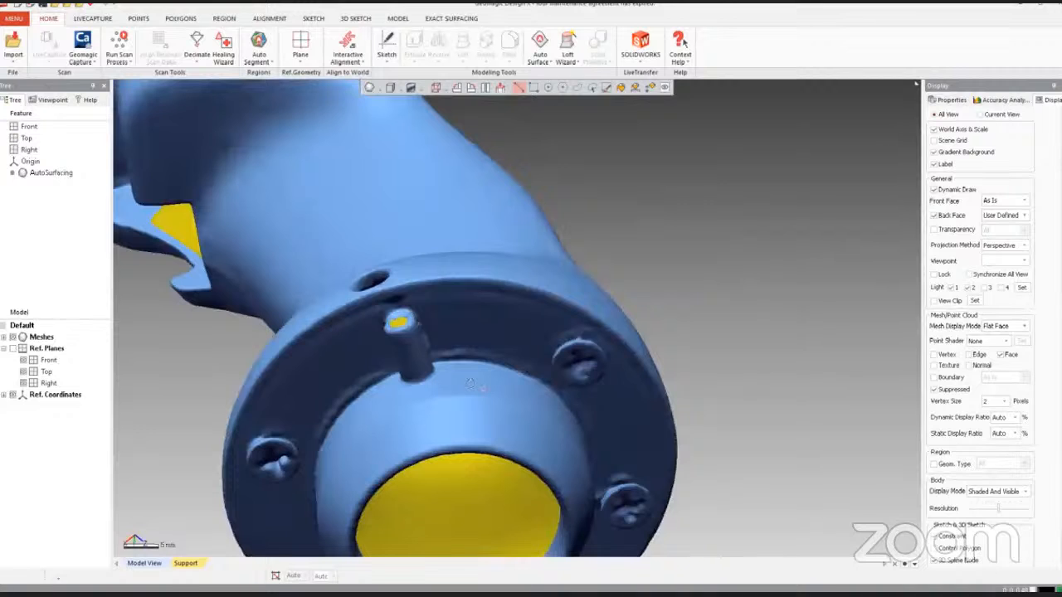
{"action": "right_click_drag", "start_coordinate": [523, 371], "coordinate": [466, 415]}
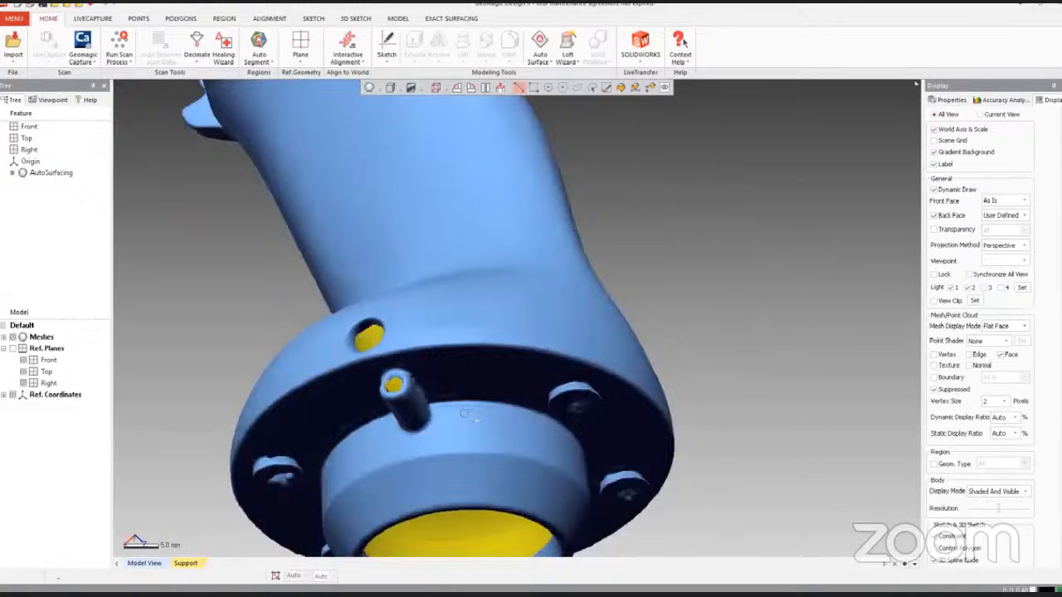
{"action": "right_click_drag", "start_coordinate": [467, 415], "coordinate": [721, 412]}
{"action": "scroll", "coordinate": [465, 413], "scroll_direction": "down", "scroll_amount": 2}
{"action": "scroll", "coordinate": [645, 383], "scroll_direction": "up", "scroll_amount": 2}
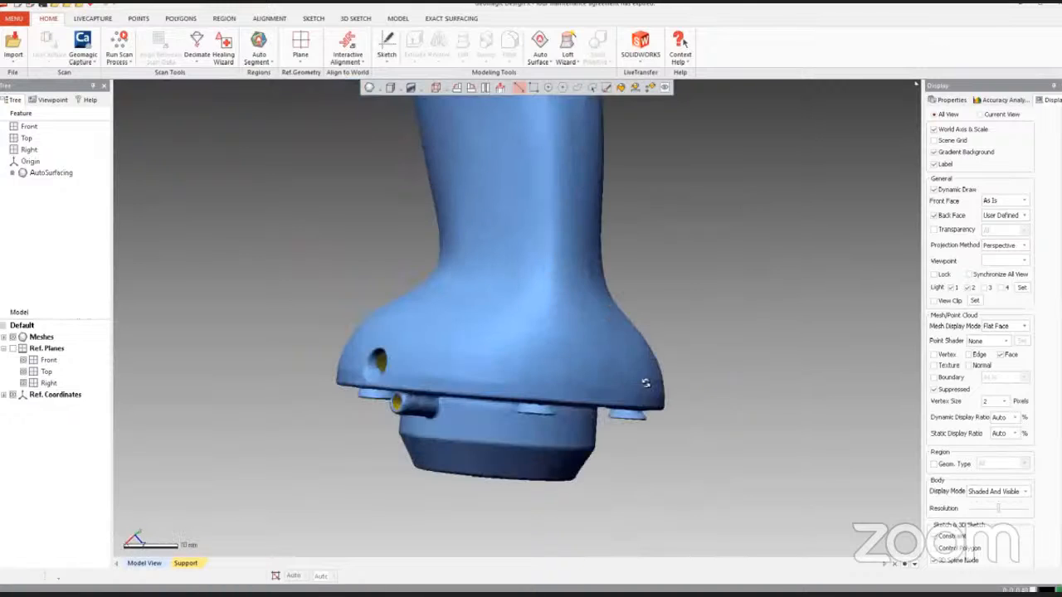
{"action": "right_click_drag", "start_coordinate": [645, 382], "coordinate": [666, 408]}
{"action": "scroll", "coordinate": [583, 427], "scroll_direction": "up", "scroll_amount": 1}
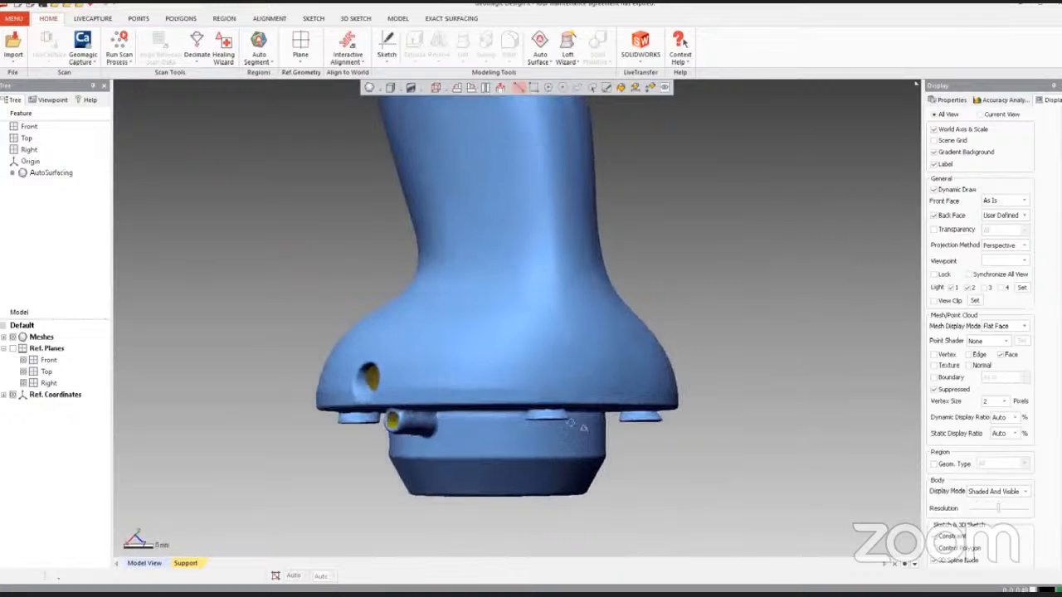
{"action": "scroll", "coordinate": [569, 423], "scroll_direction": "up", "scroll_amount": 1}
{"action": "mouse_move", "coordinate": [508, 406]}
{"action": "right_mouse_down", "text": "ctrl"}
{"action": "mouse_move", "coordinate": [477, 363]}
{"action": "mouse_move", "coordinate": [481, 383]}
{"action": "right_mouse_up", "text": "ctrl"}
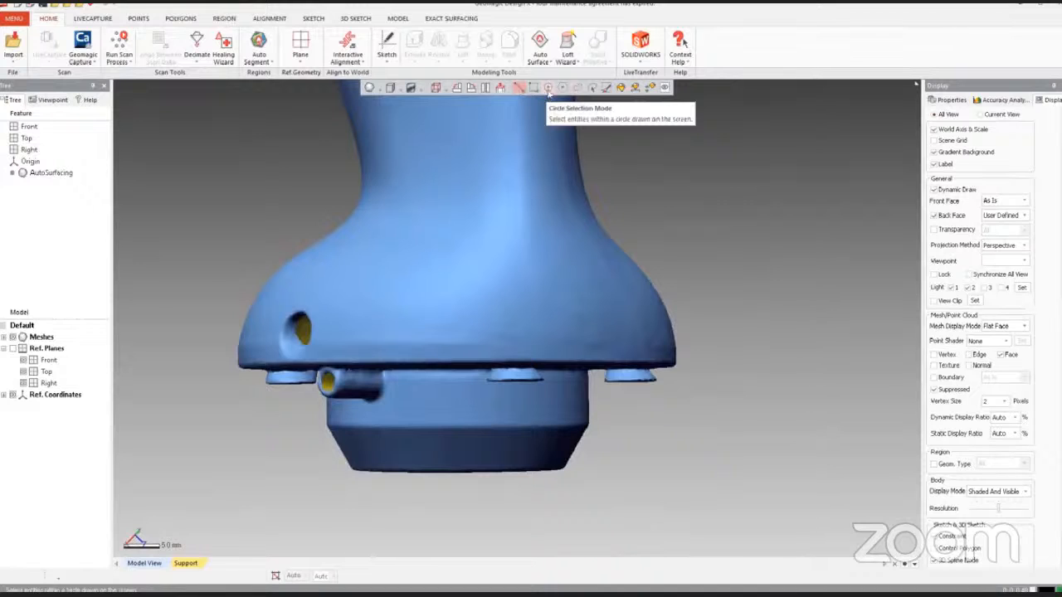
Step: Try rectangle and circle selection modes on the flared base mesh and clear the selected faces
{"action": "left_click", "coordinate": [549, 89]}
{"action": "left_click_drag", "start_coordinate": [661, 173], "coordinate": [848, 328]}
{"action": "left_click_drag", "start_coordinate": [304, 242], "coordinate": [513, 366]}
{"action": "key", "text": "Escape"}
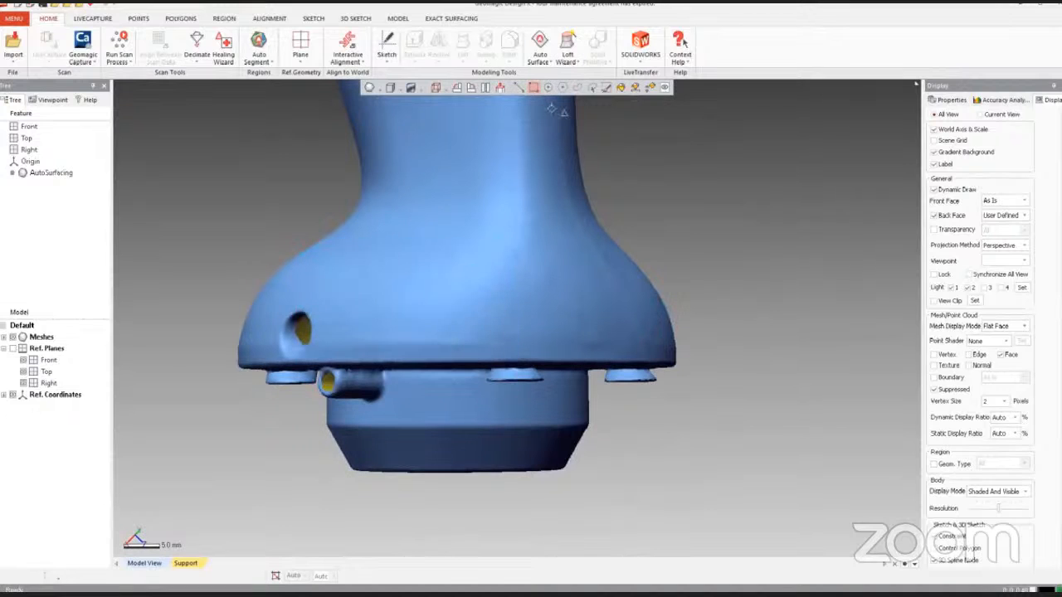
{"action": "left_click", "coordinate": [549, 89]}
{"action": "left_click_drag", "start_coordinate": [440, 265], "coordinate": [533, 348]}
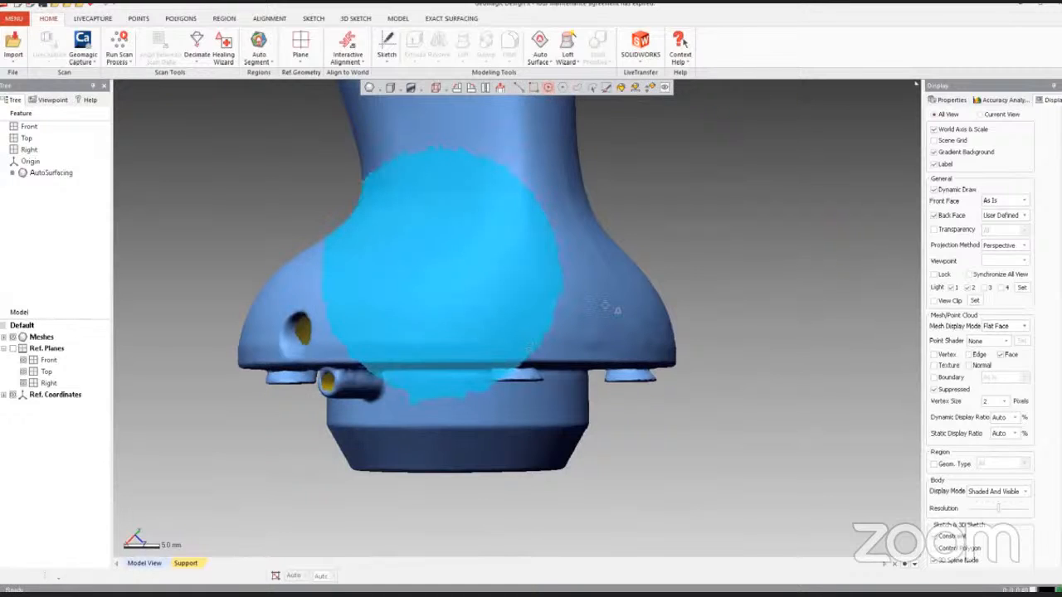
{"action": "left_click_drag", "start_coordinate": [599, 305], "coordinate": [497, 273]}
{"action": "left_click_drag", "start_coordinate": [443, 327], "coordinate": [444, 320]}
{"action": "key", "text": "Escape"}
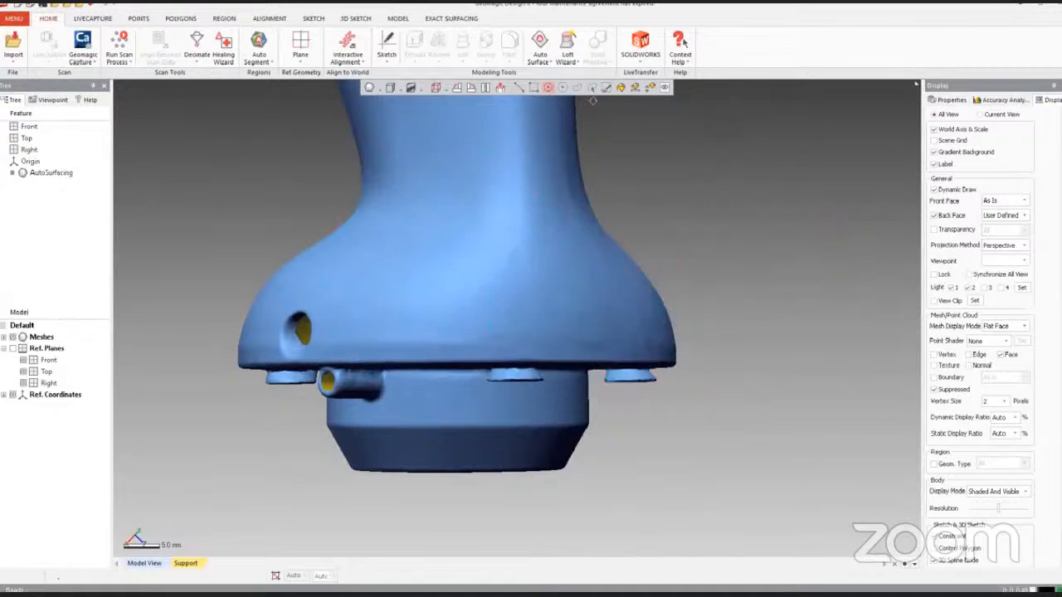
Step: Try polyline and freehand selections of mesh faces on the flared base and clear them
{"action": "left_click", "coordinate": [562, 88]}
{"action": "left_click", "coordinate": [525, 291]}
{"action": "left_click", "coordinate": [340, 272]}
{"action": "left_click", "coordinate": [391, 229]}
{"action": "double_click", "coordinate": [516, 223]}
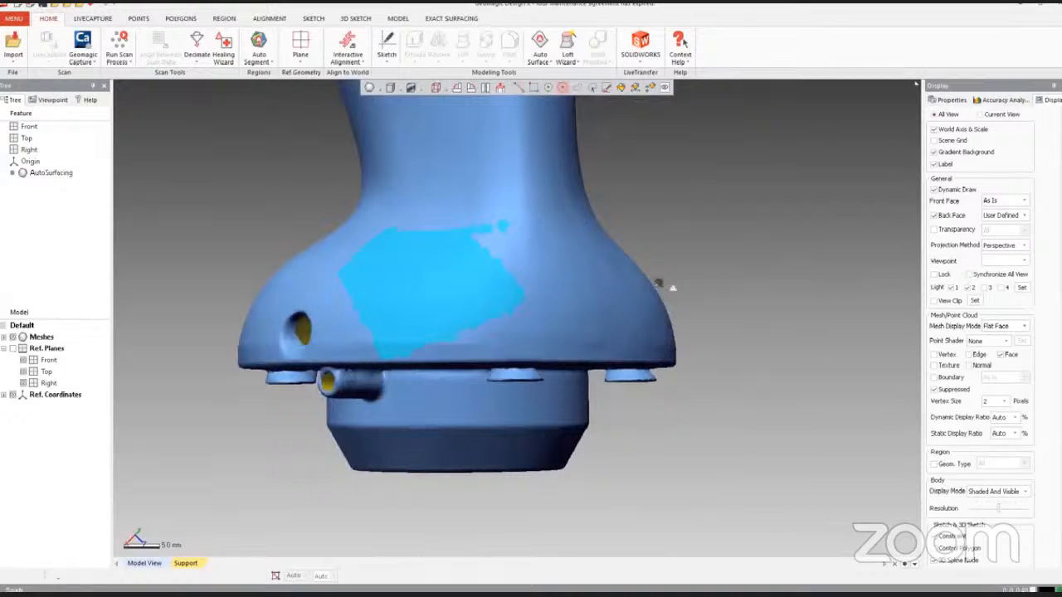
{"action": "right_click_drag", "start_coordinate": [719, 243], "coordinate": [720, 256]}
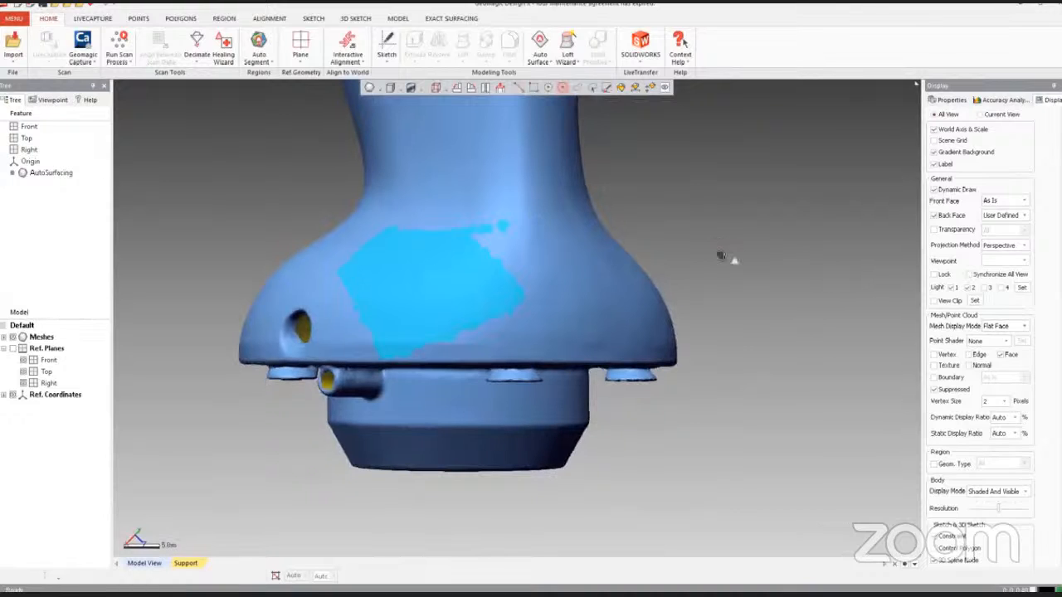
{"action": "left_click", "coordinate": [577, 88]}
{"action": "left_click_drag", "start_coordinate": [462, 263], "coordinate": [643, 271]}
{"action": "left_click", "coordinate": [628, 247]}
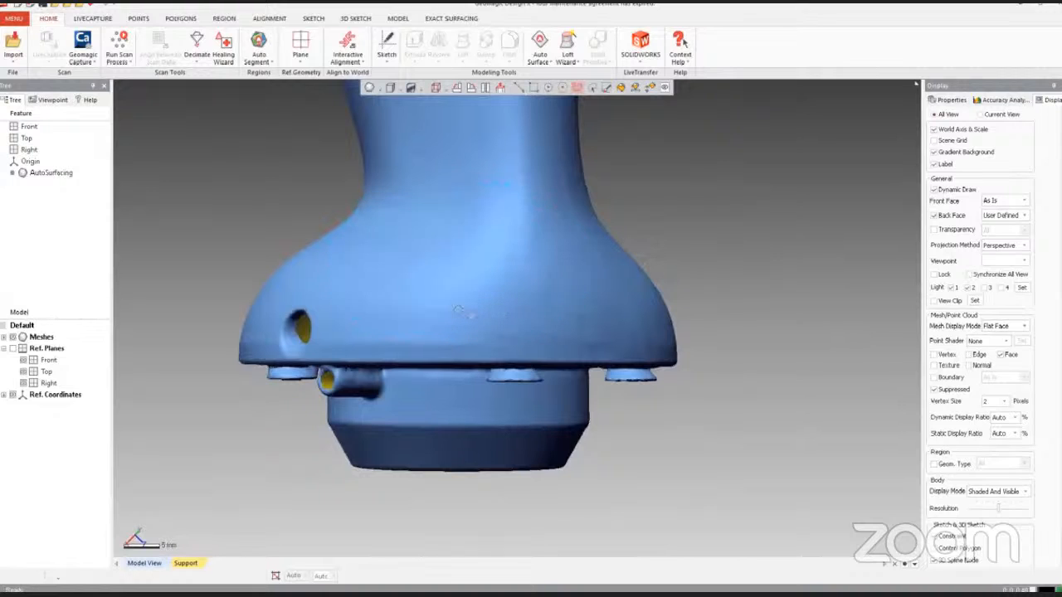
{"action": "right_click_drag", "start_coordinate": [458, 310], "coordinate": [474, 308]}
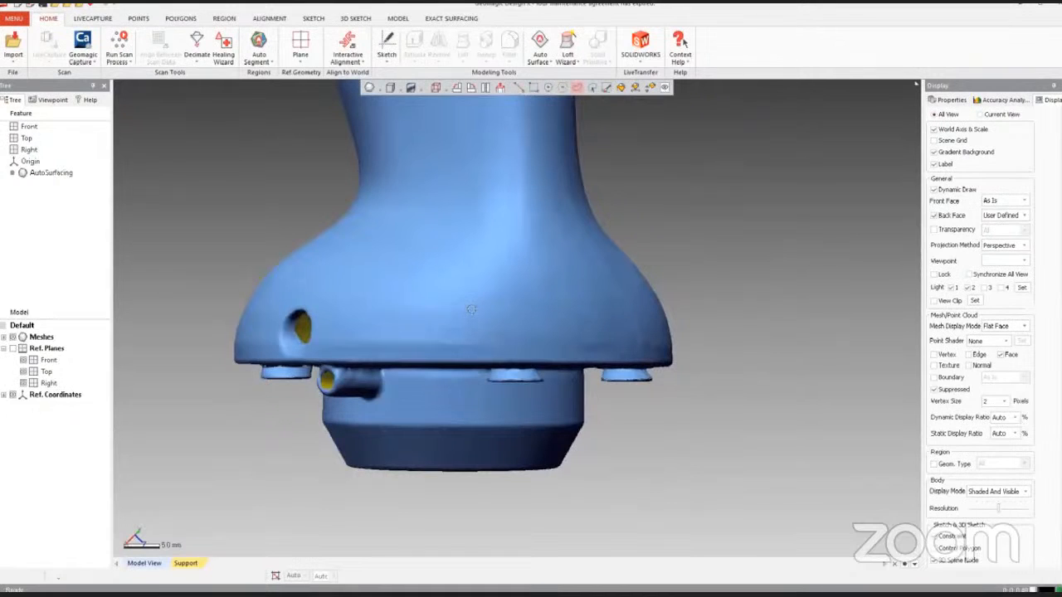
Step: Try rectangle selections over the lower collar and rim, including a visible-only one, and inspect the coverage around the base
{"action": "left_click", "coordinate": [535, 89]}
{"action": "left_click_drag", "start_coordinate": [216, 353], "coordinate": [711, 501]}
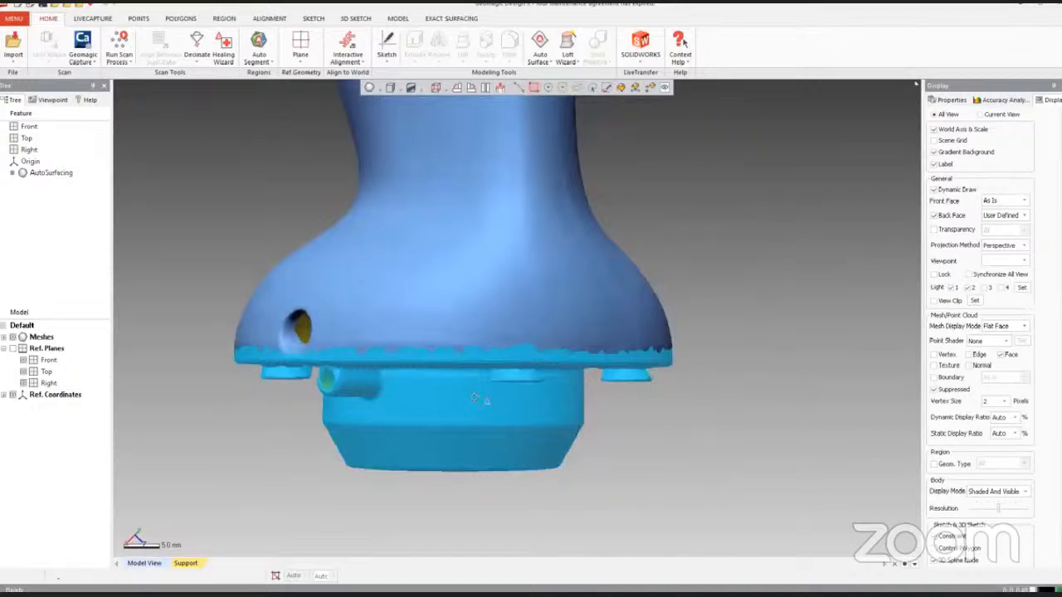
{"action": "left_click", "coordinate": [717, 132]}
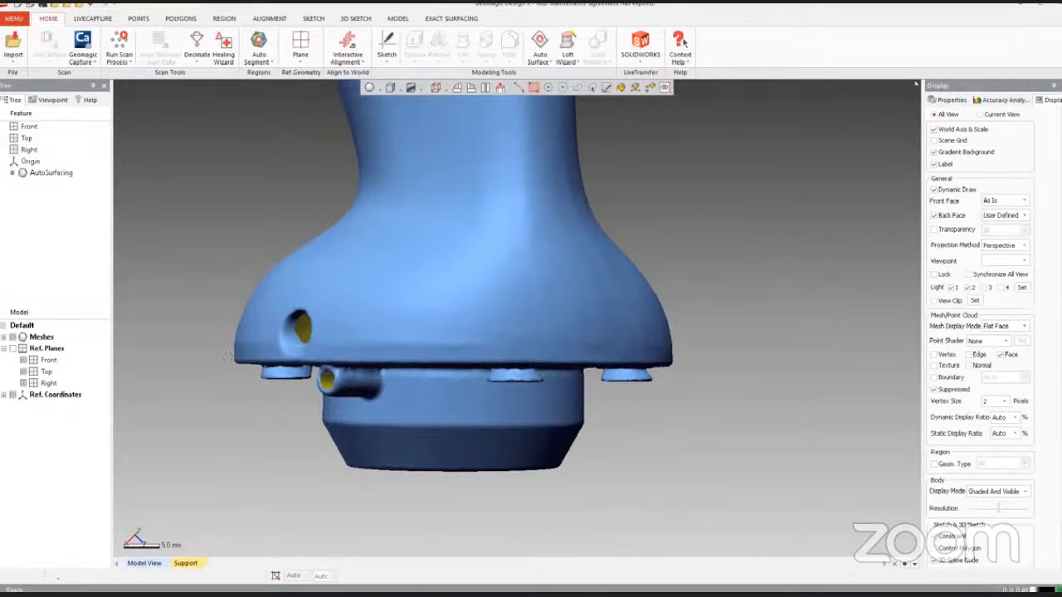
{"action": "left_click_drag", "start_coordinate": [227, 355], "coordinate": [691, 500]}
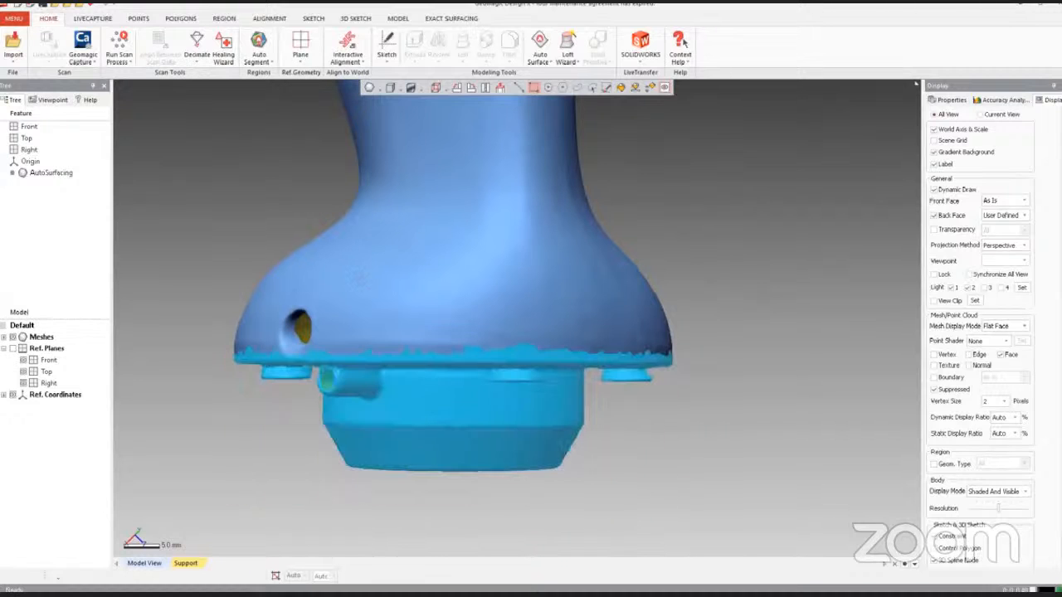
{"action": "right_click_drag", "start_coordinate": [324, 306], "coordinate": [445, 366]}
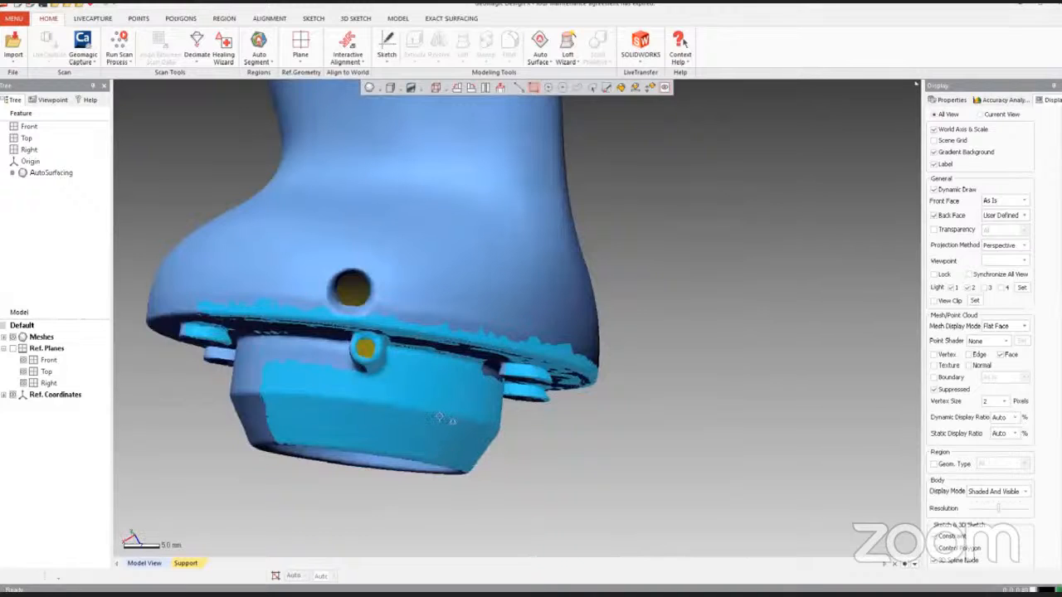
{"action": "right_click_drag", "start_coordinate": [438, 417], "coordinate": [460, 330]}
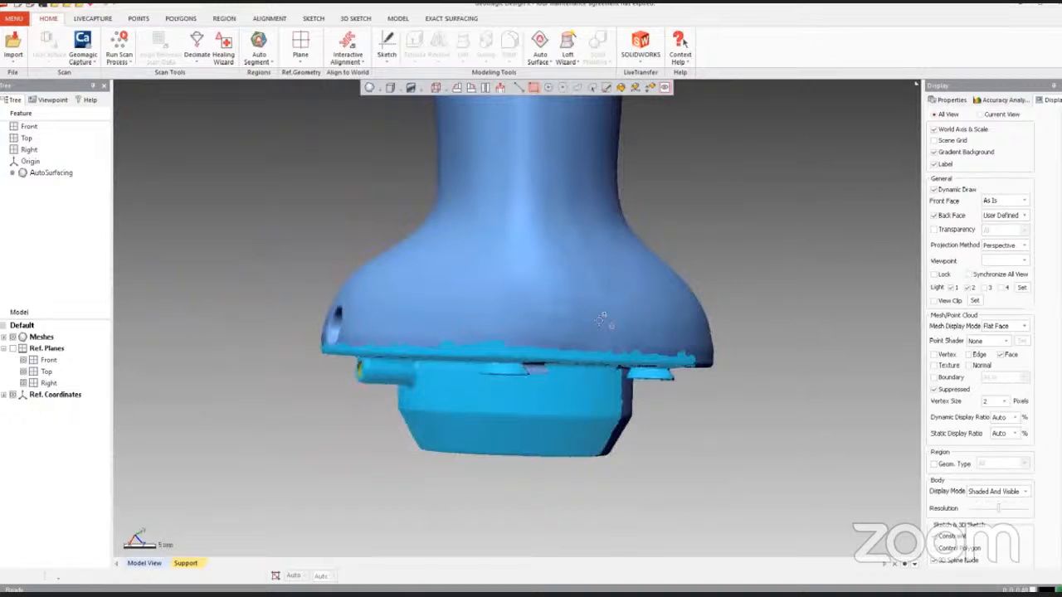
{"action": "right_click_drag", "start_coordinate": [602, 320], "coordinate": [461, 321], "text": "ctrl"}
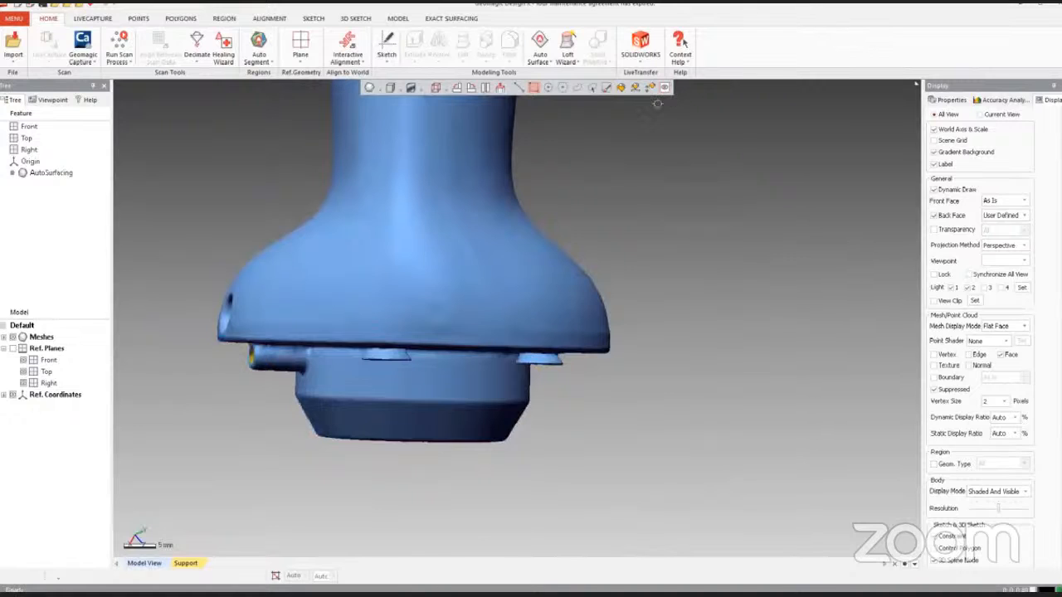
Step: Select the entire lower collar and bottom rim through the mesh, remove jagged faces near the round hole from the selection, and delete the selected faces
{"action": "right_click_drag", "start_coordinate": [354, 212], "coordinate": [359, 226]}
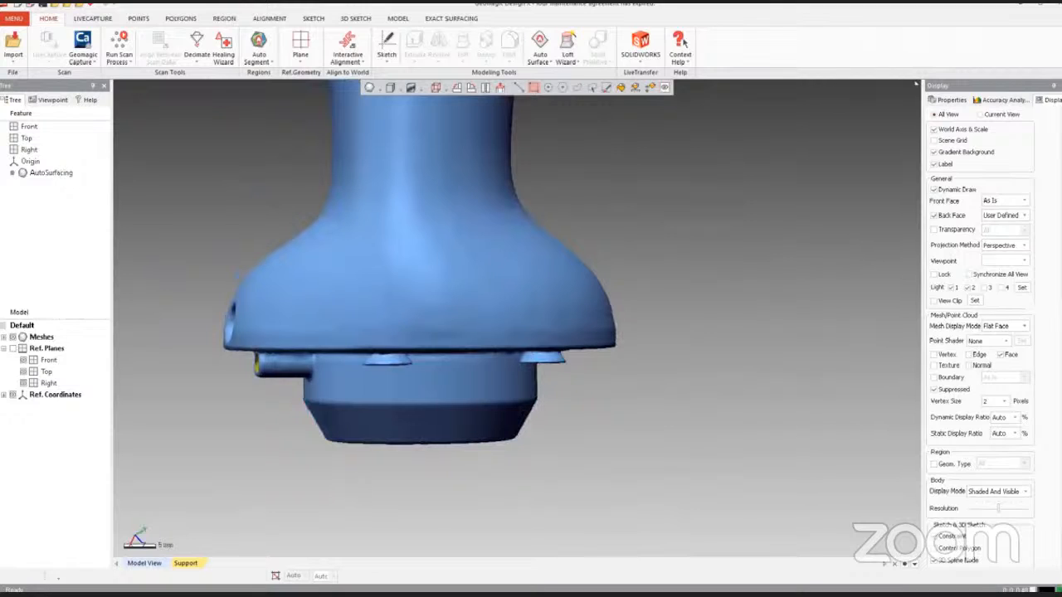
{"action": "left_click_drag", "start_coordinate": [212, 348], "coordinate": [448, 415]}
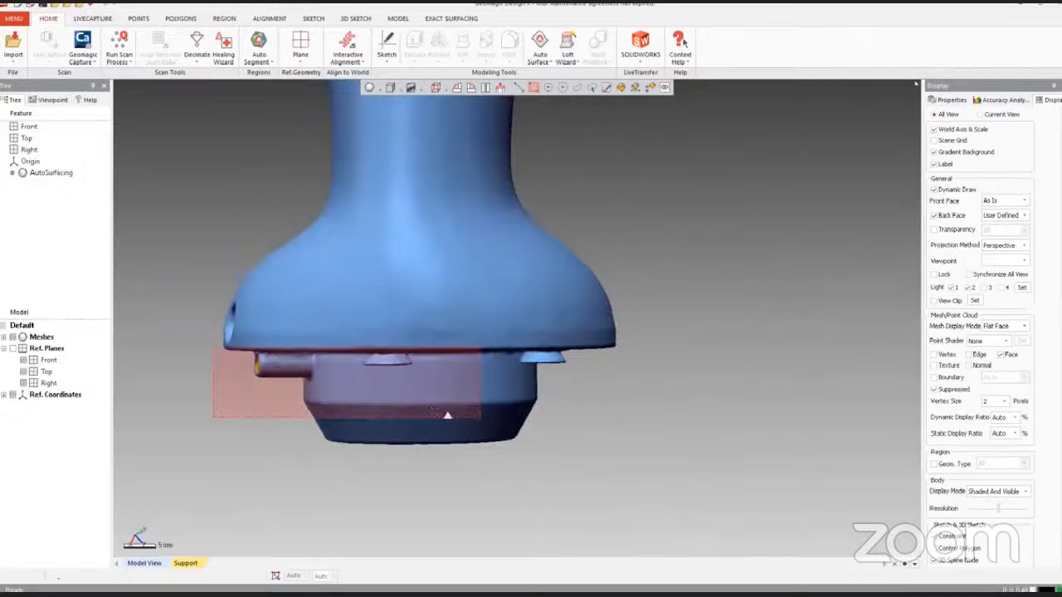
{"action": "left_click_drag", "start_coordinate": [447, 414], "coordinate": [635, 469]}
{"action": "right_click_drag", "start_coordinate": [274, 357], "coordinate": [433, 354]}
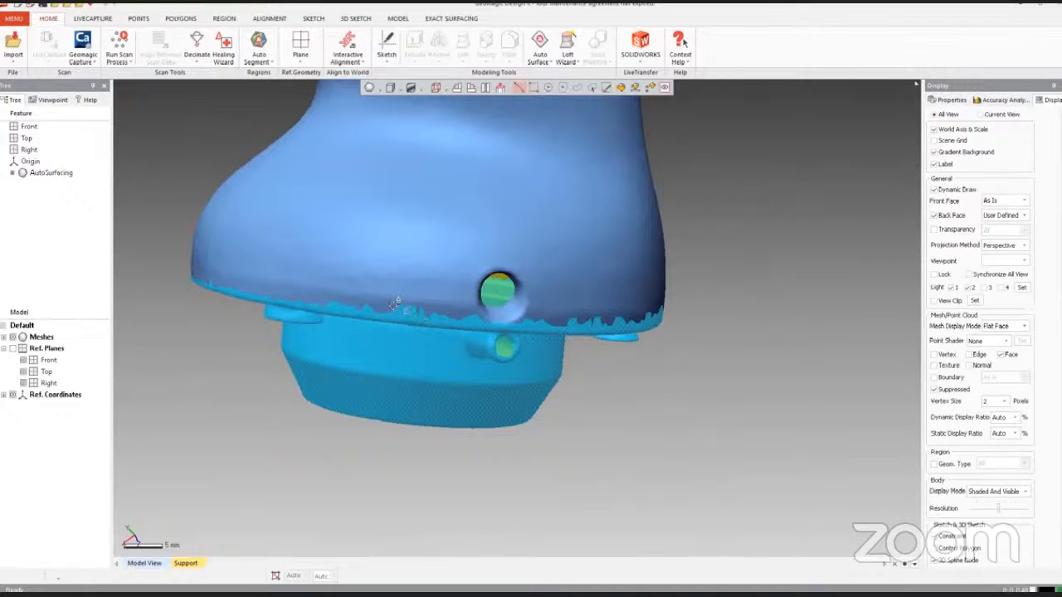
{"action": "left_click_drag", "start_coordinate": [418, 311], "coordinate": [492, 322]}
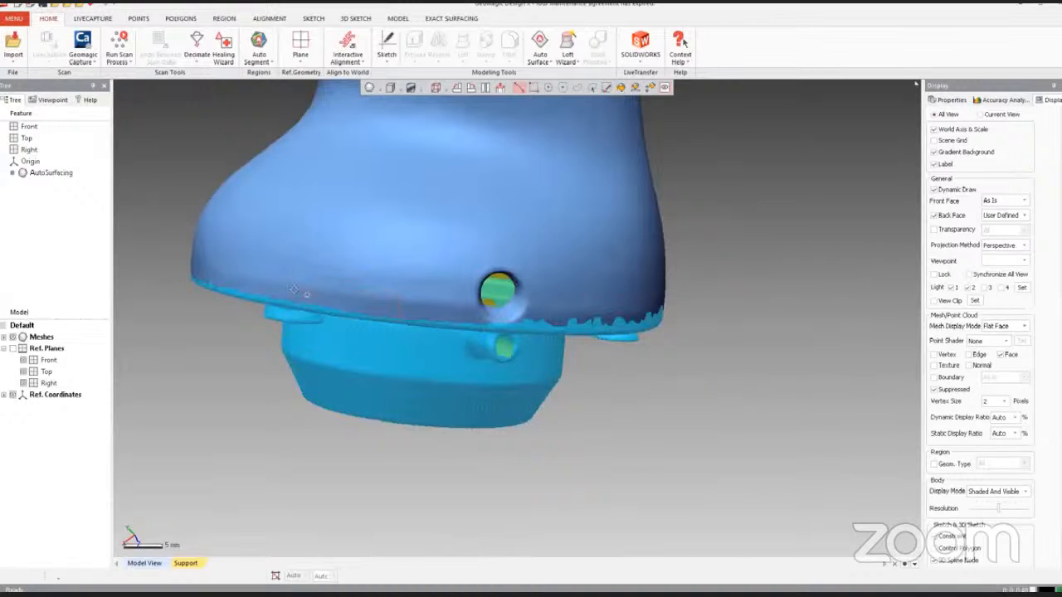
{"action": "right_click_drag", "start_coordinate": [292, 289], "coordinate": [595, 298]}
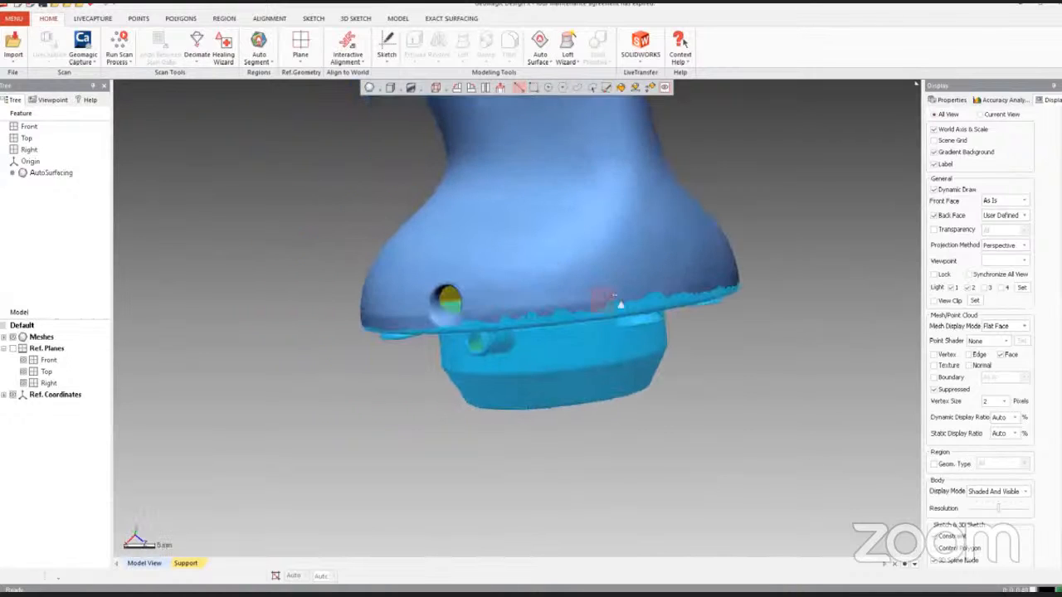
{"action": "scroll", "coordinate": [687, 327], "scroll_direction": "down", "scroll_amount": 2}
{"action": "right_click_drag", "start_coordinate": [687, 327], "coordinate": [567, 412]}
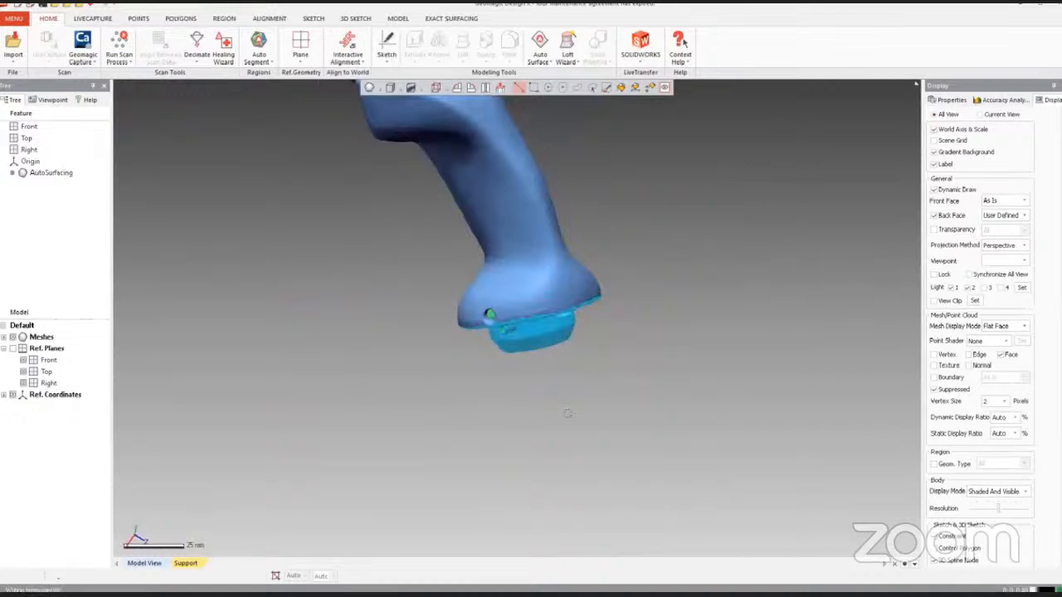
{"action": "scroll", "coordinate": [518, 320], "scroll_direction": "up", "scroll_amount": 5}
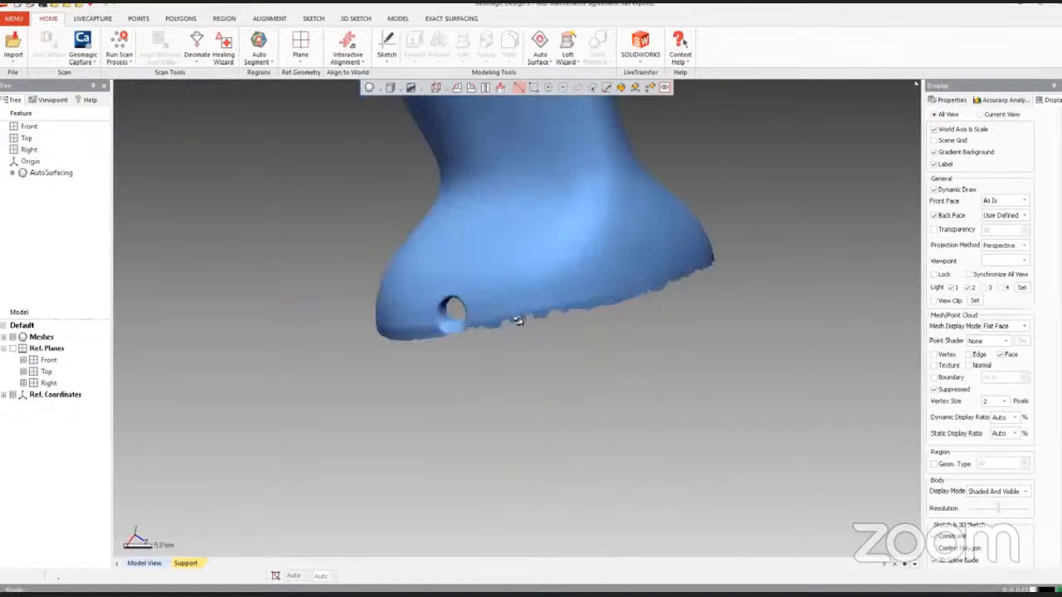
Step: Select the small loose mesh fragment floating below the cut base and delete it
{"action": "right_click_drag", "start_coordinate": [518, 320], "coordinate": [684, 308]}
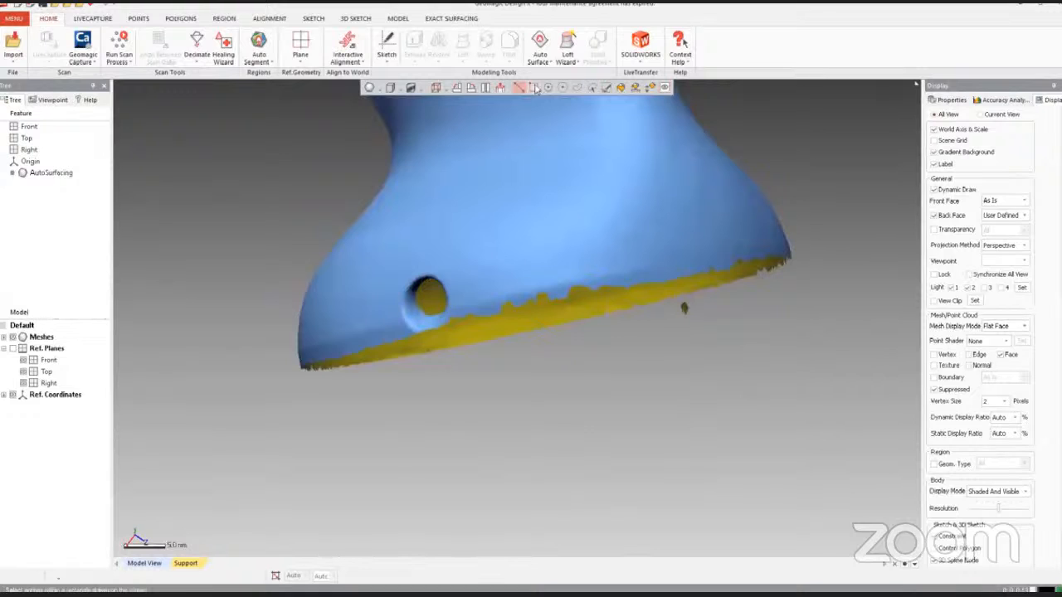
{"action": "left_click", "coordinate": [534, 88]}
{"action": "right_click_drag", "start_coordinate": [684, 308], "coordinate": [674, 307]}
{"action": "left_click", "coordinate": [676, 307]}
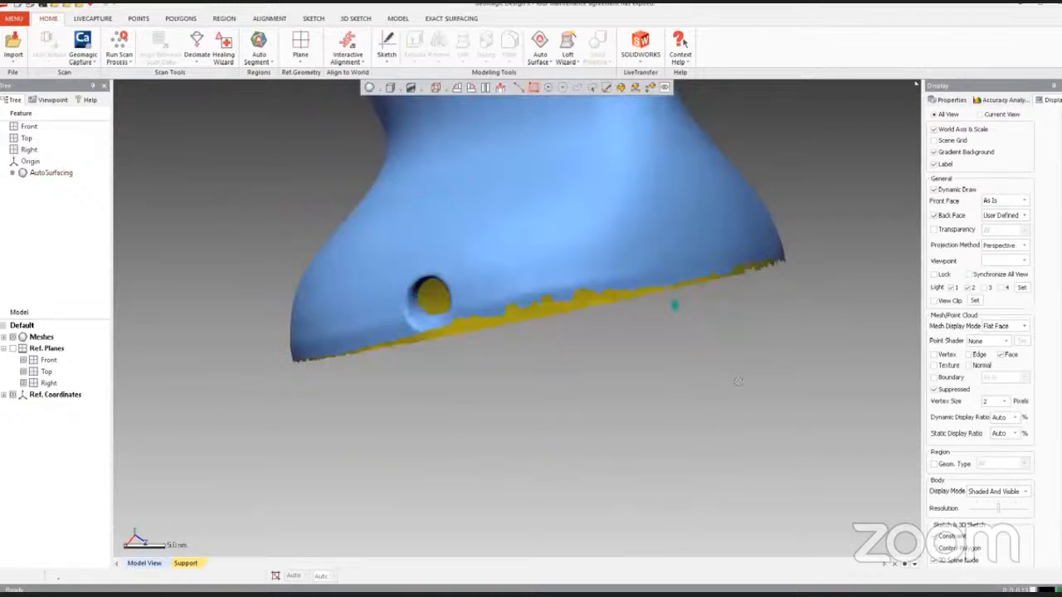
{"action": "key", "text": "Delete"}
Step: Smooth the jagged open boundary along the base of the handle with Edit Boundaries, using the Smooth method
{"action": "mouse_move", "coordinate": [593, 383]}
{"action": "right_mouse_down"}
{"action": "mouse_move", "coordinate": [522, 387]}
{"action": "mouse_move", "coordinate": [622, 365]}
{"action": "right_mouse_up"}
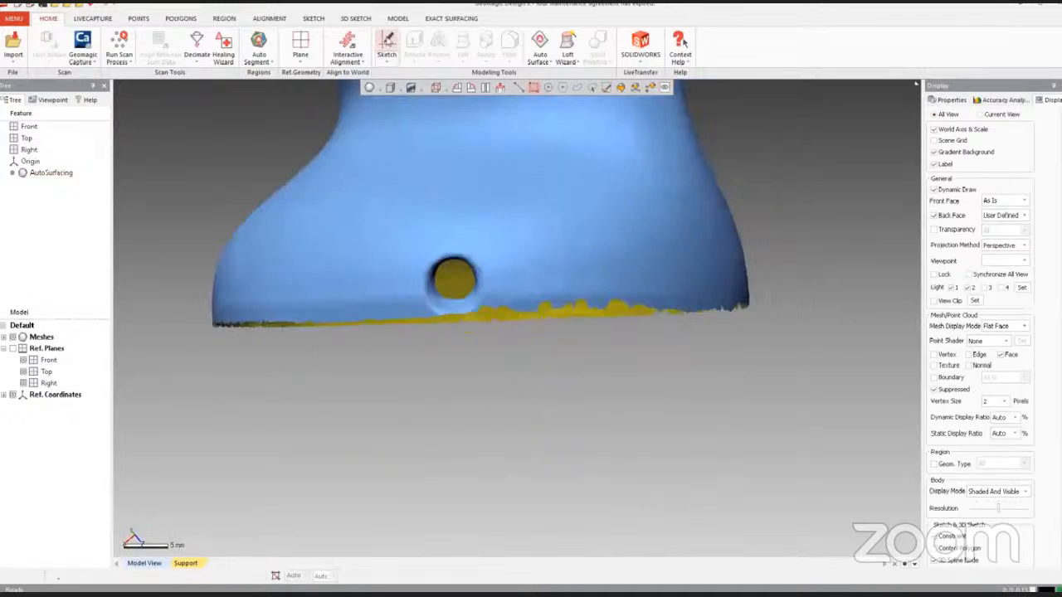
{"action": "left_click", "coordinate": [184, 19]}
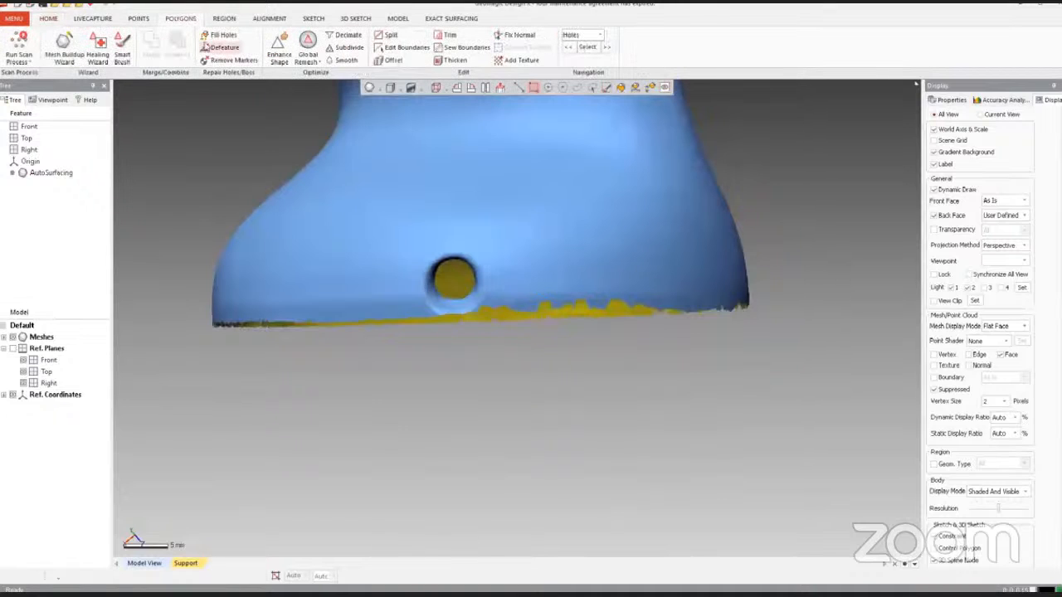
{"action": "left_click", "coordinate": [407, 48]}
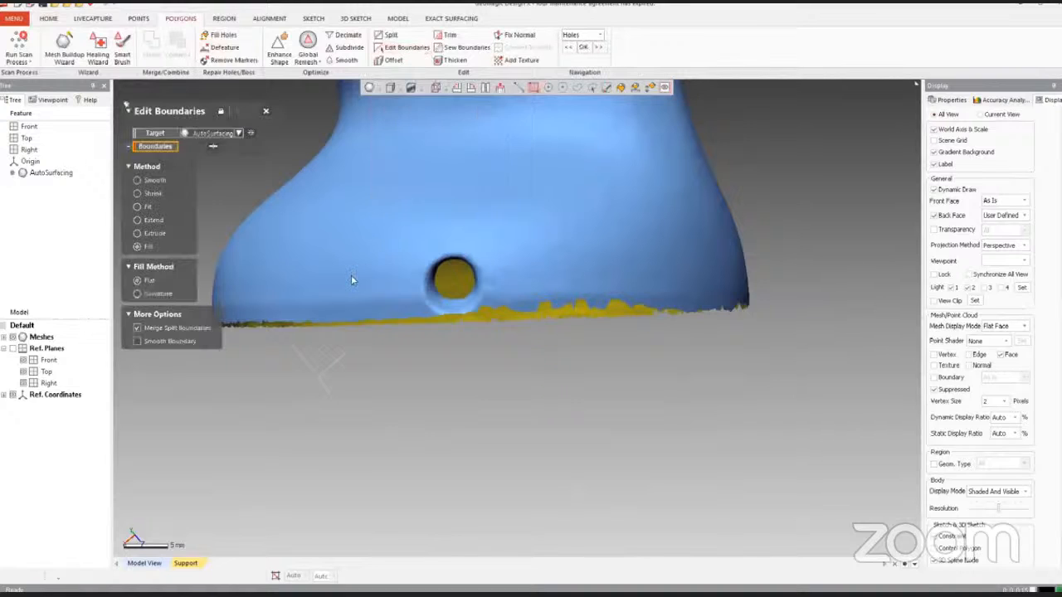
{"action": "left_click", "coordinate": [352, 326]}
{"action": "left_click", "coordinate": [341, 324]}
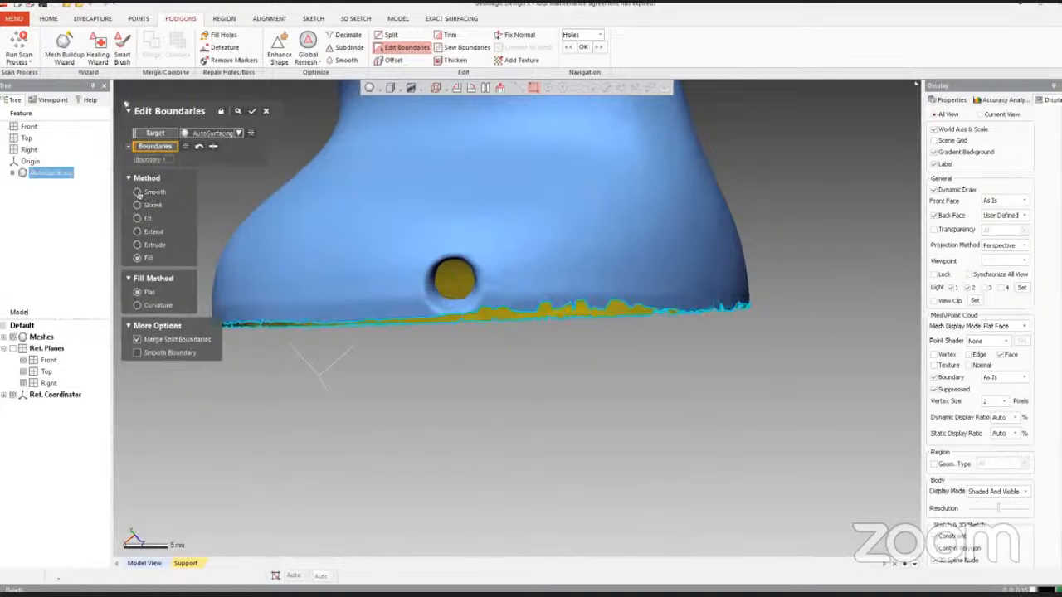
{"action": "left_click", "coordinate": [138, 192]}
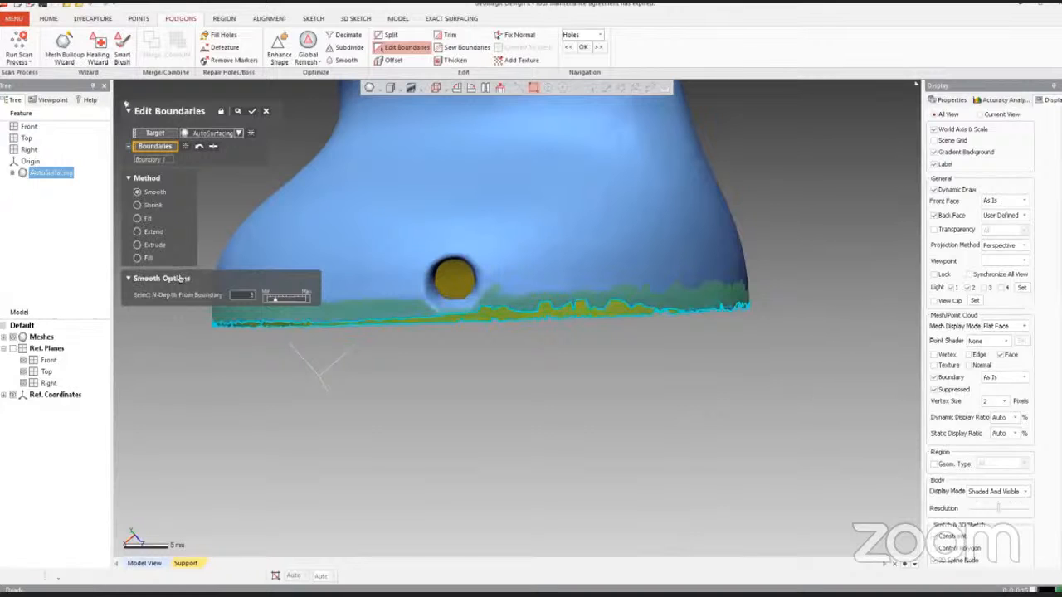
{"action": "right_click_drag", "start_coordinate": [691, 335], "coordinate": [393, 351]}
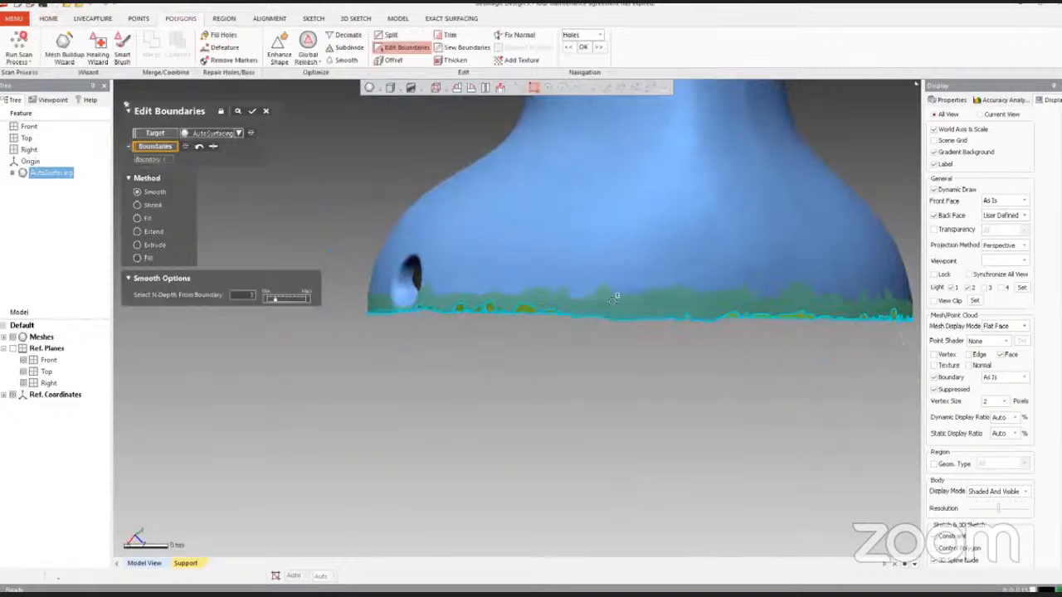
{"action": "left_click", "coordinate": [606, 308]}
{"action": "right_click_drag", "start_coordinate": [606, 308], "coordinate": [661, 358]}
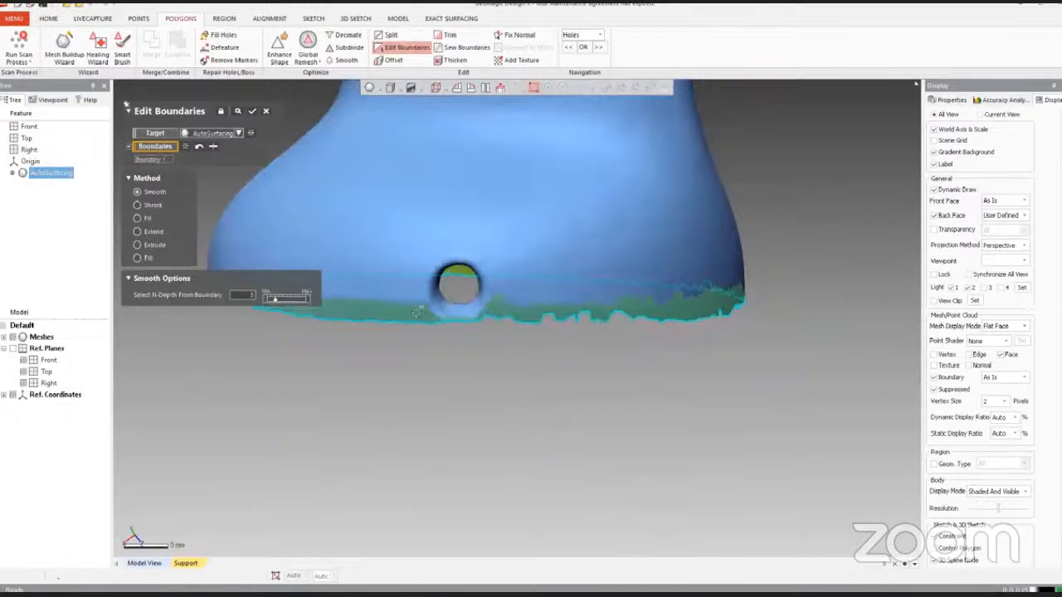
{"action": "mouse_move", "coordinate": [481, 370]}
{"action": "right_mouse_down"}
{"action": "mouse_move", "coordinate": [479, 382]}
{"action": "mouse_move", "coordinate": [565, 331]}
{"action": "mouse_move", "coordinate": [602, 329]}
{"action": "mouse_move", "coordinate": [404, 294]}
{"action": "mouse_move", "coordinate": [486, 350]}
{"action": "right_mouse_up"}
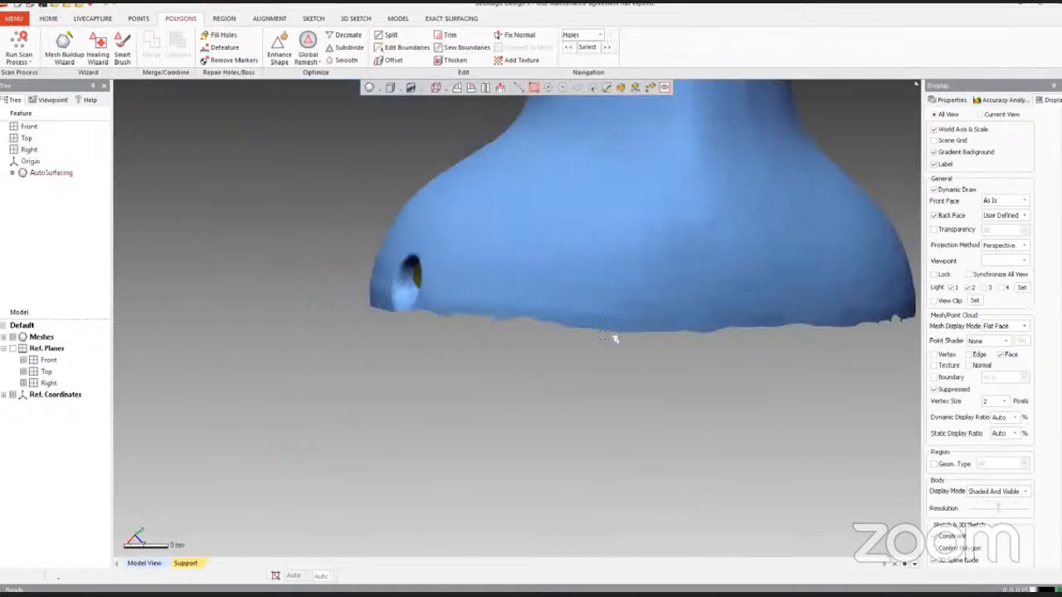
Step: Extrude the smoothed base boundary downward with Edit Boundaries, using the Blind method and a distance of 3 mm
{"action": "right_click_drag", "start_coordinate": [615, 338], "coordinate": [472, 140]}
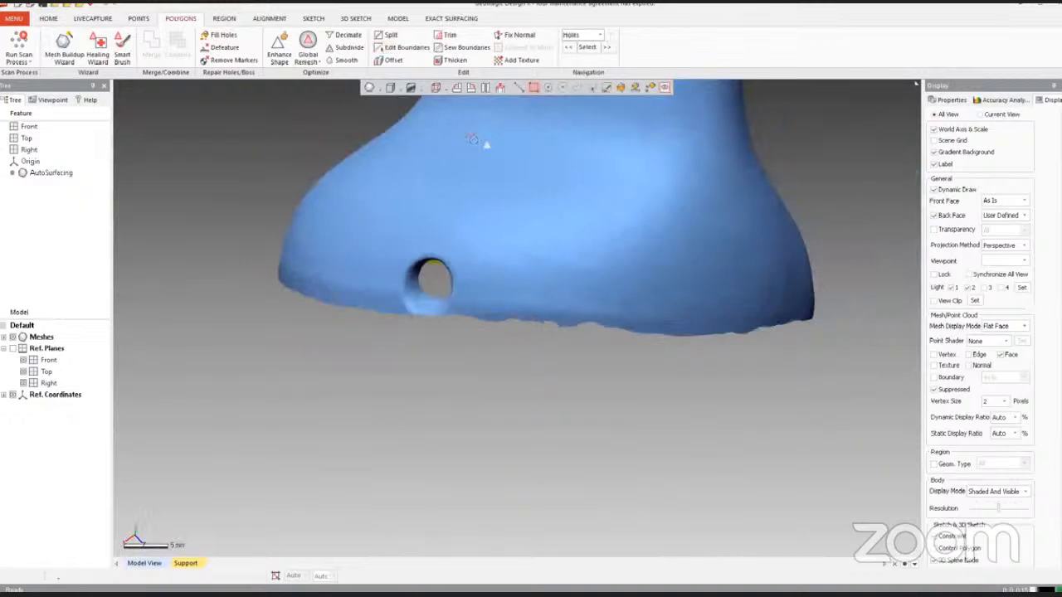
{"action": "left_click", "coordinate": [405, 50]}
{"action": "left_click", "coordinate": [392, 323]}
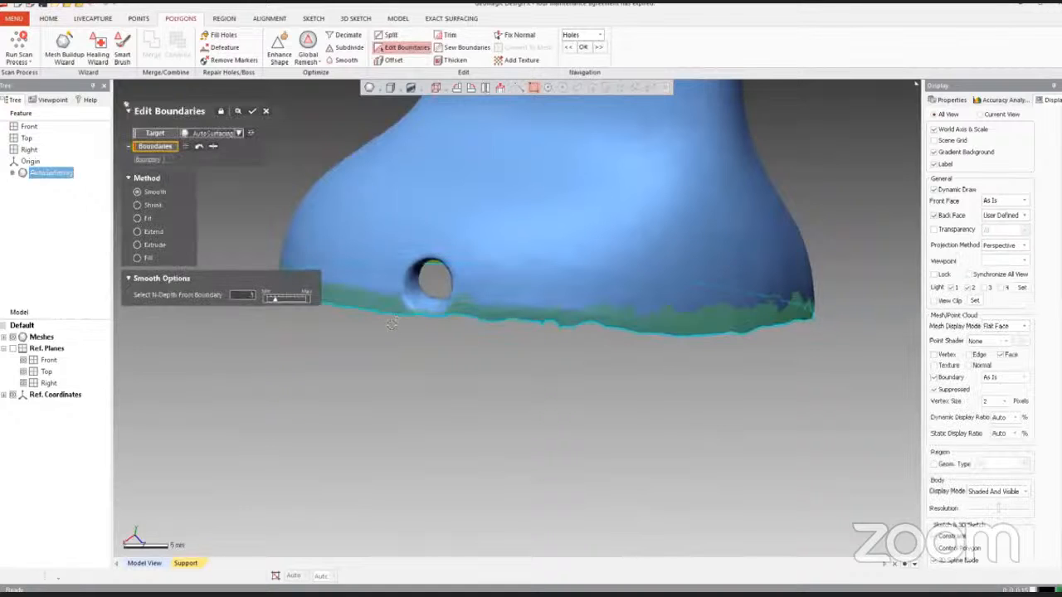
{"action": "left_click", "coordinate": [138, 245]}
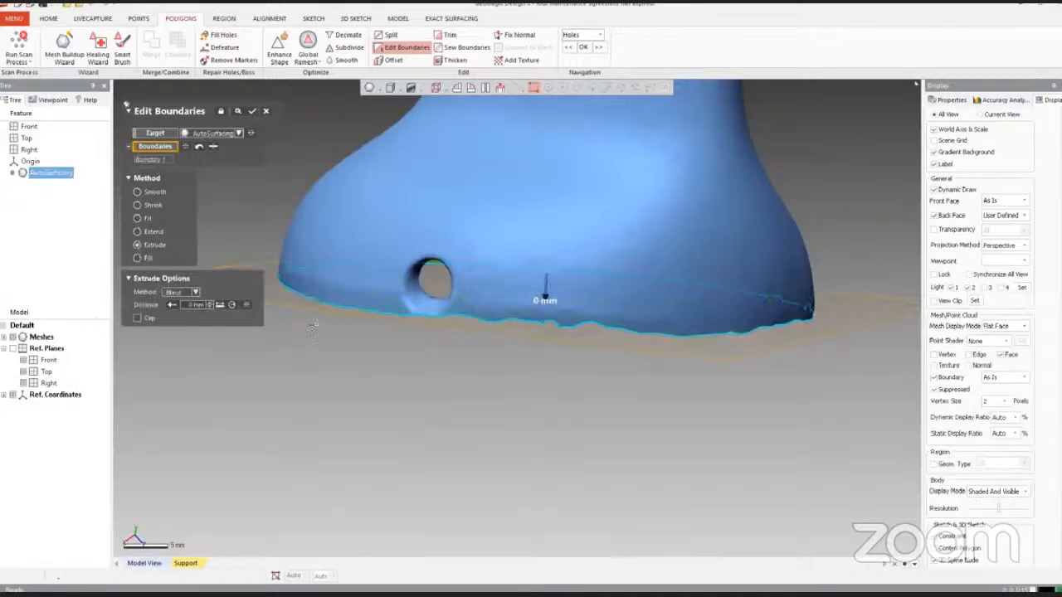
{"action": "double_click", "coordinate": [207, 304]}
{"action": "type", "text": "0.2"}
{"action": "key", "text": "Return"}
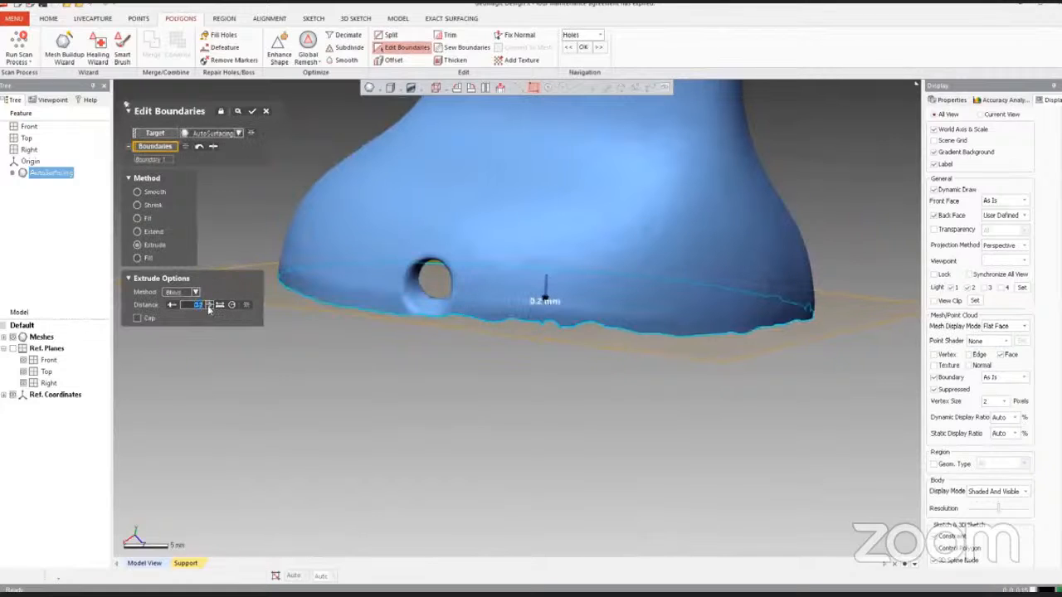
{"action": "type", "text": "3"}
{"action": "key", "text": "Return"}
{"action": "right_click_drag", "start_coordinate": [481, 274], "coordinate": [521, 311]}
{"action": "right_click_drag", "start_coordinate": [412, 313], "coordinate": [415, 312]}
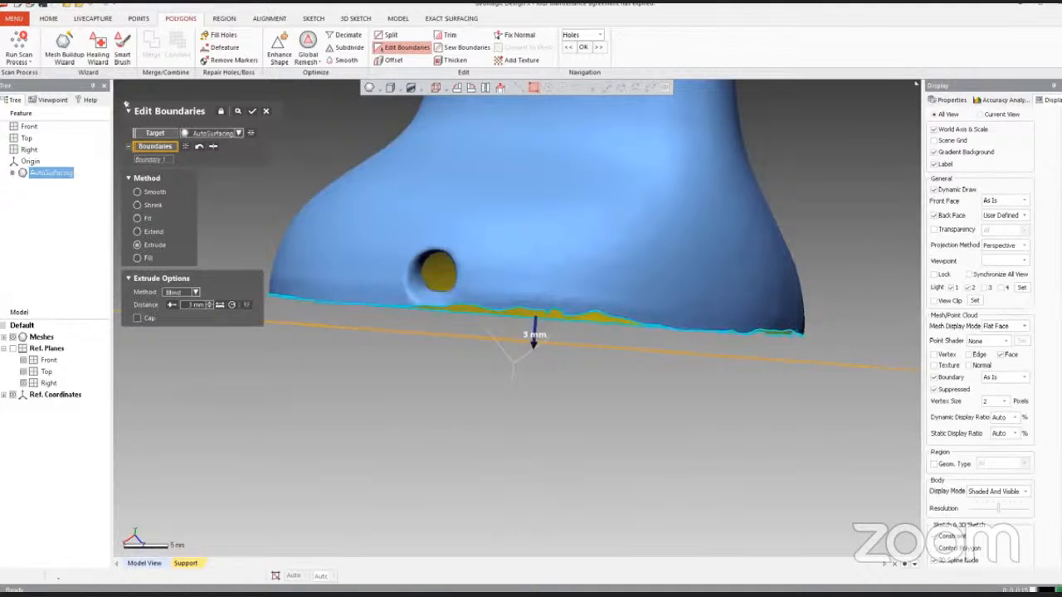
{"action": "left_click", "coordinate": [320, 297]}
{"action": "right_click_drag", "start_coordinate": [616, 331], "coordinate": [646, 355]}
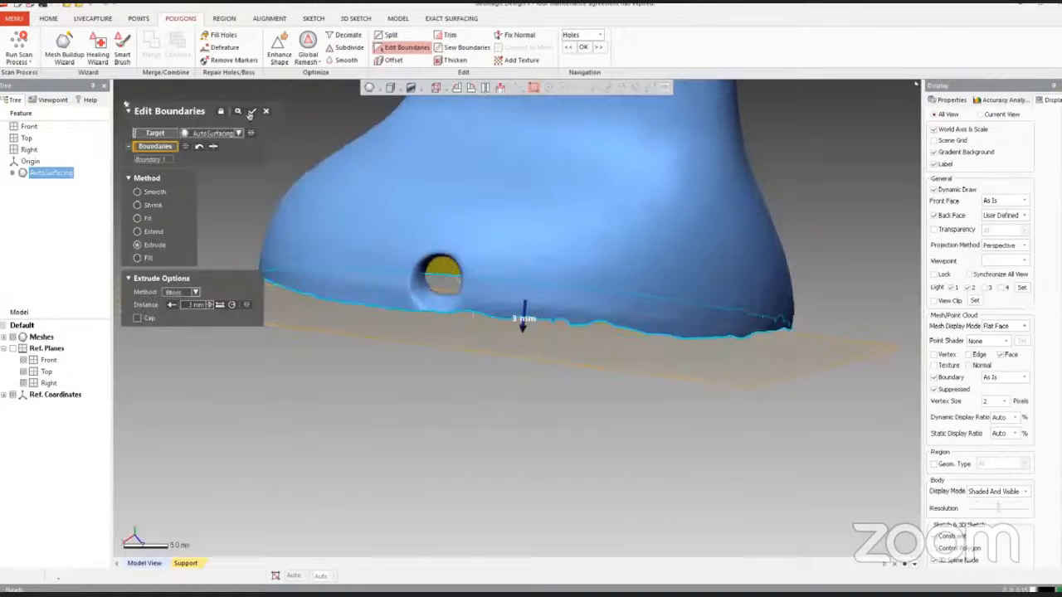
{"action": "left_click", "coordinate": [251, 112]}
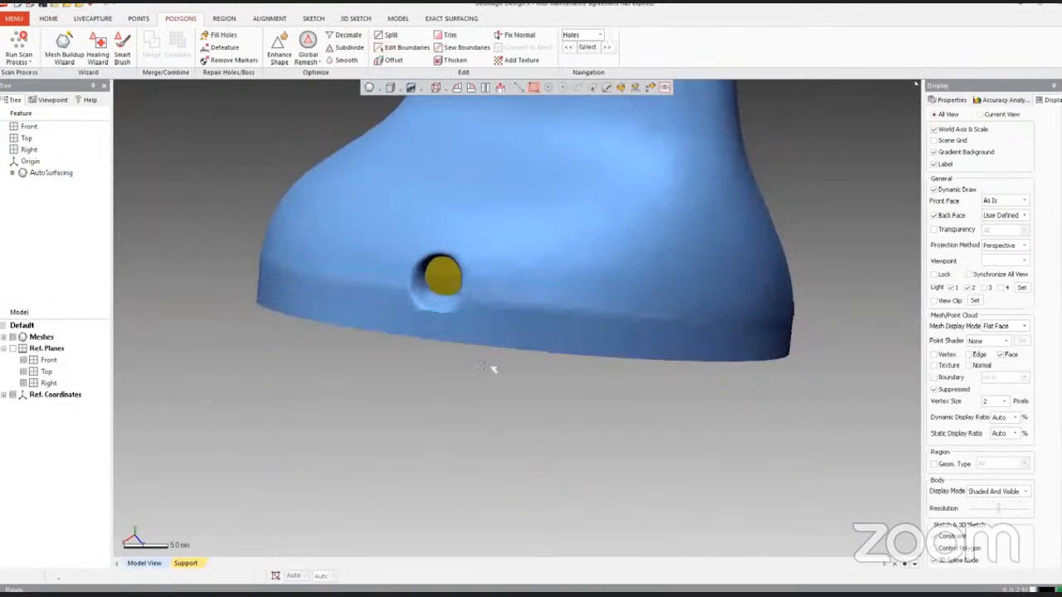
Step: Outline the mesh faces around the round hole in the lower base wall with a closed selection and delete them
{"action": "right_click_drag", "start_coordinate": [493, 368], "coordinate": [641, 381]}
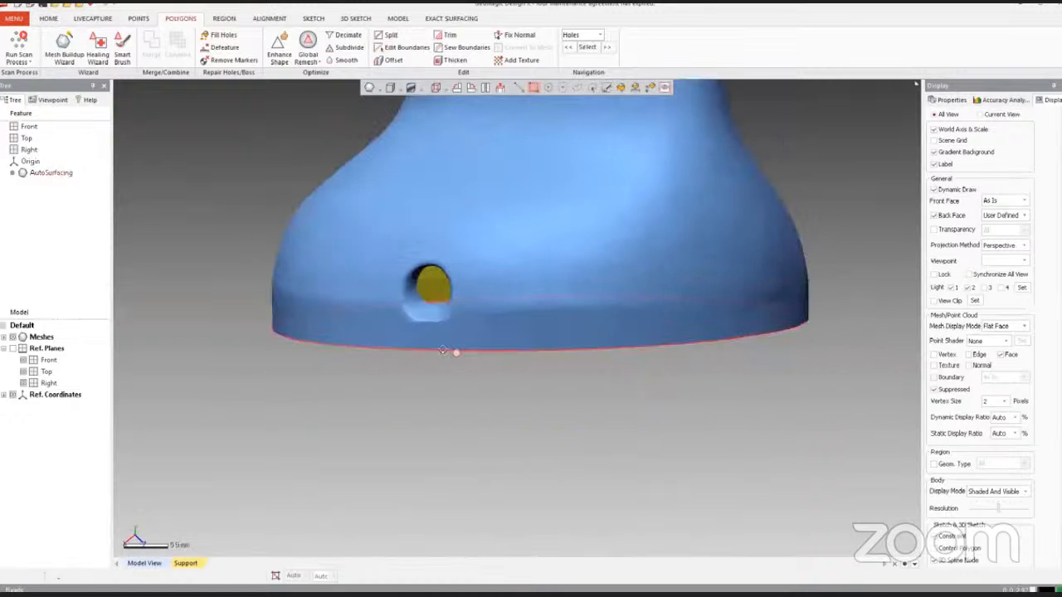
{"action": "right_click_drag", "start_coordinate": [443, 350], "coordinate": [415, 325]}
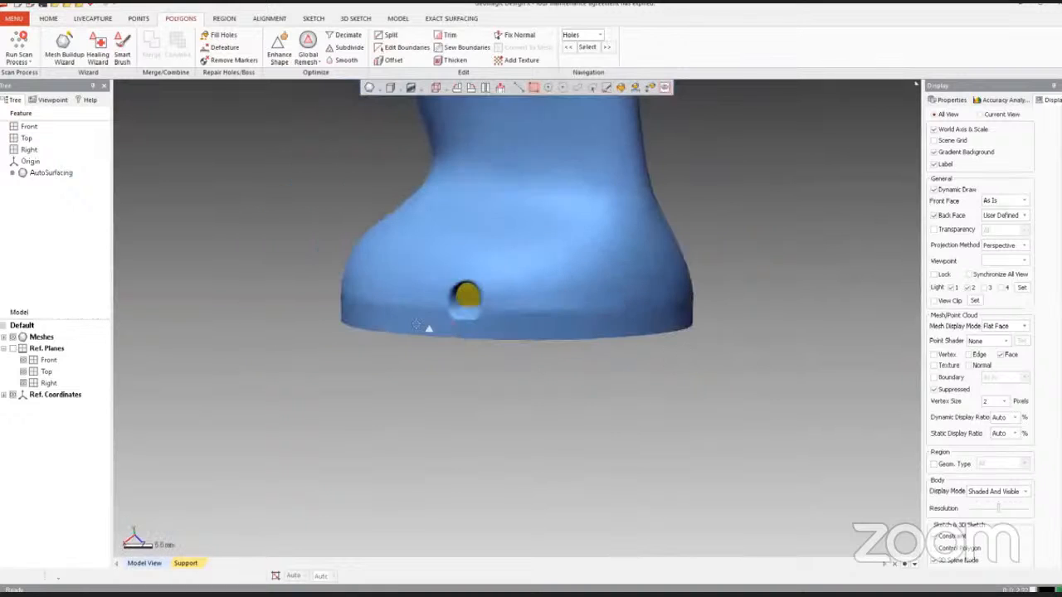
{"action": "scroll", "coordinate": [416, 324], "scroll_direction": "up", "scroll_amount": 3}
{"action": "right_click_drag", "start_coordinate": [508, 306], "coordinate": [404, 333]}
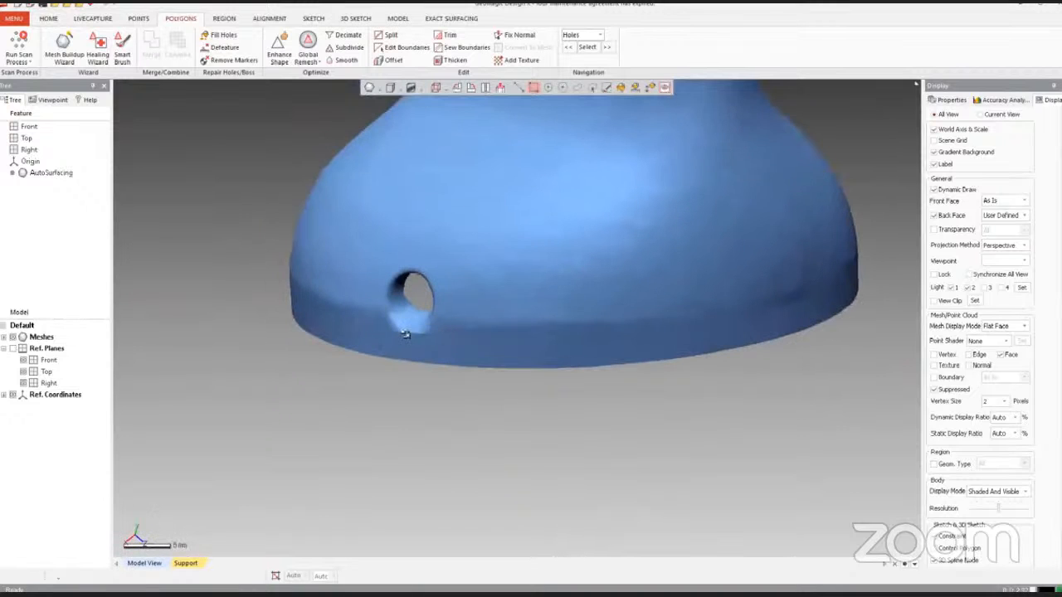
{"action": "scroll", "coordinate": [404, 333], "scroll_direction": "up", "scroll_amount": 2}
{"action": "scroll", "coordinate": [405, 333], "scroll_direction": "up", "scroll_amount": 3}
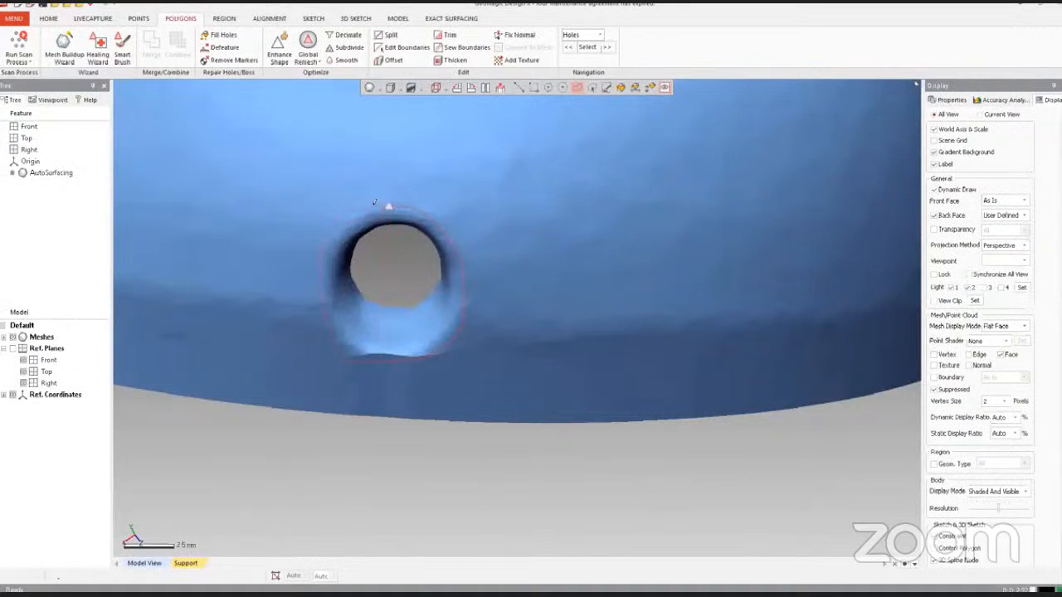
{"action": "left_click", "coordinate": [374, 201]}
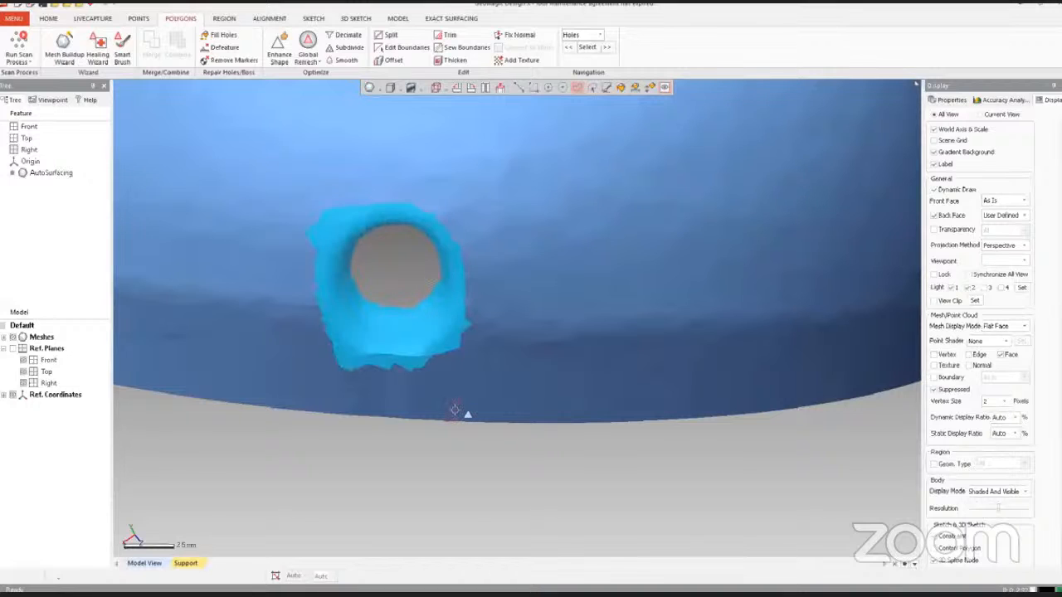
{"action": "key", "text": "Delete"}
Step: Select the leftover mesh fragments floating inside the enlarged opening with rectangles and delete them
{"action": "left_click_drag", "start_coordinate": [446, 355], "coordinate": [437, 387]}
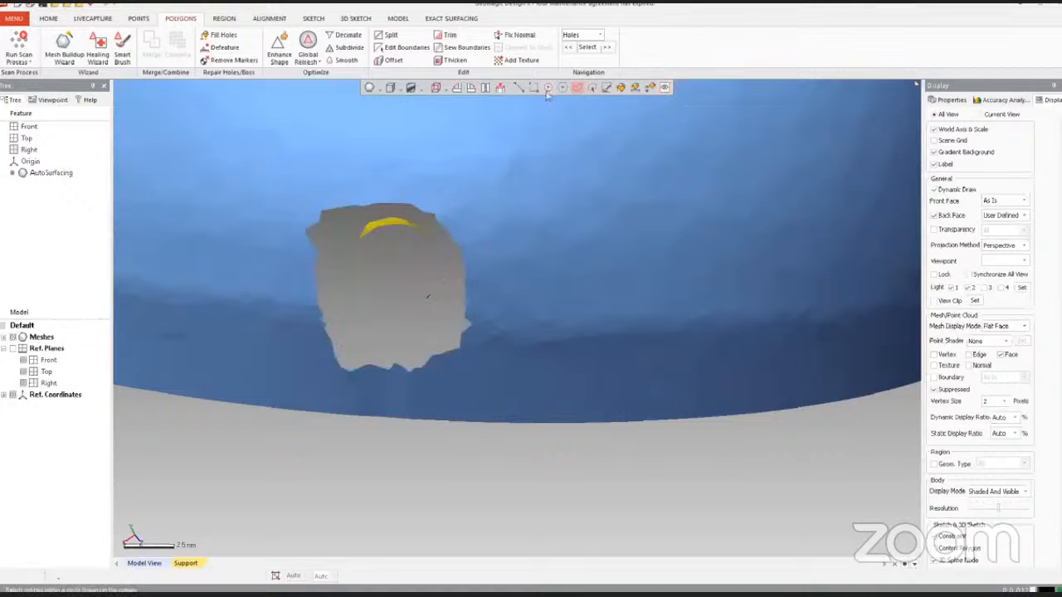
{"action": "left_click_drag", "start_coordinate": [354, 214], "coordinate": [439, 283]}
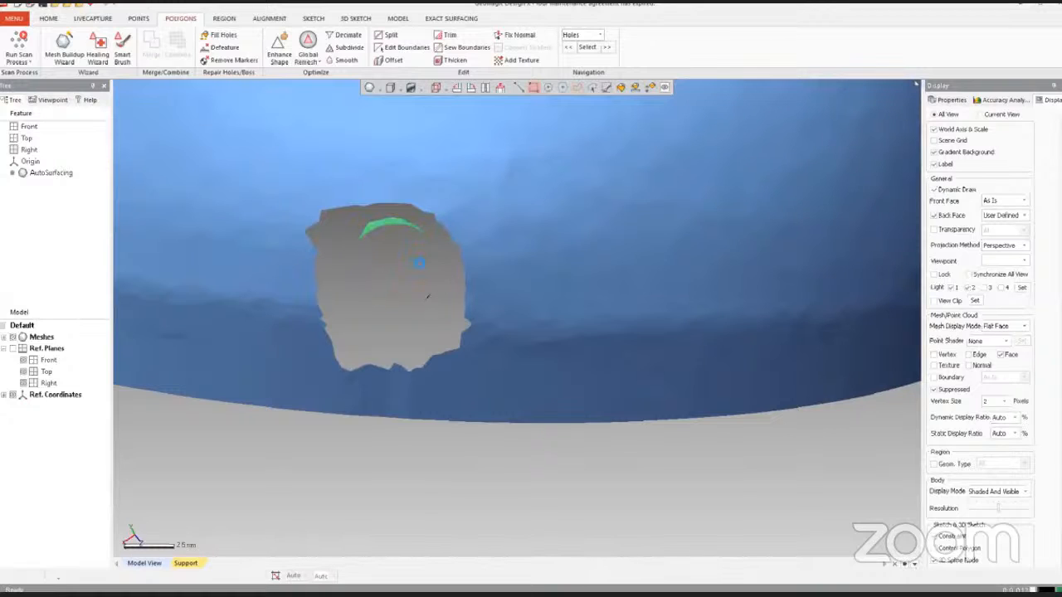
{"action": "key", "text": "Delete"}
{"action": "scroll", "coordinate": [405, 250], "scroll_direction": "up", "scroll_amount": 2}
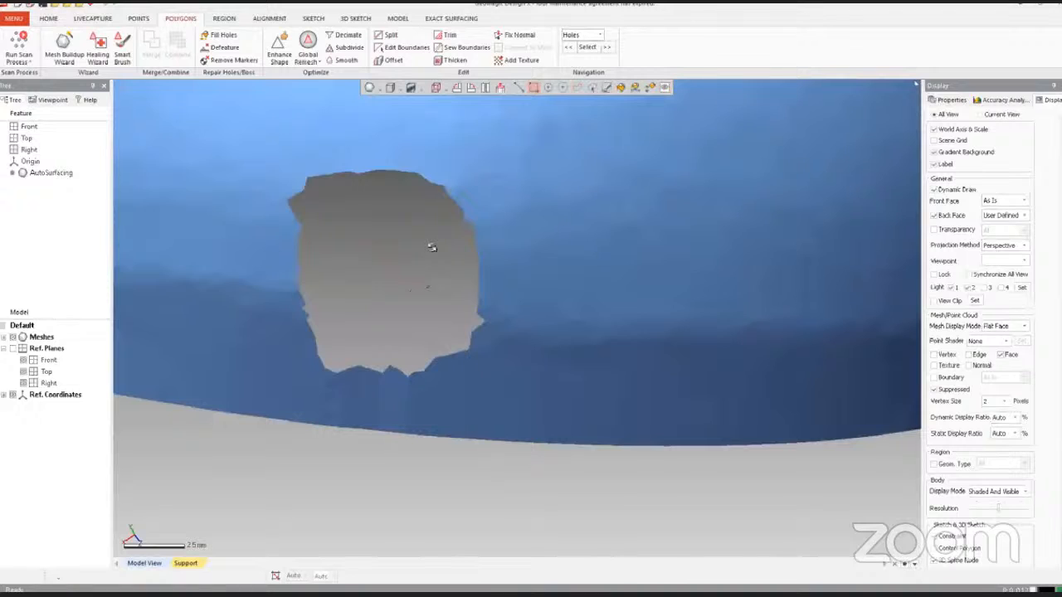
{"action": "right_click_drag", "start_coordinate": [431, 247], "coordinate": [435, 247]}
{"action": "left_click_drag", "start_coordinate": [326, 191], "coordinate": [450, 313]}
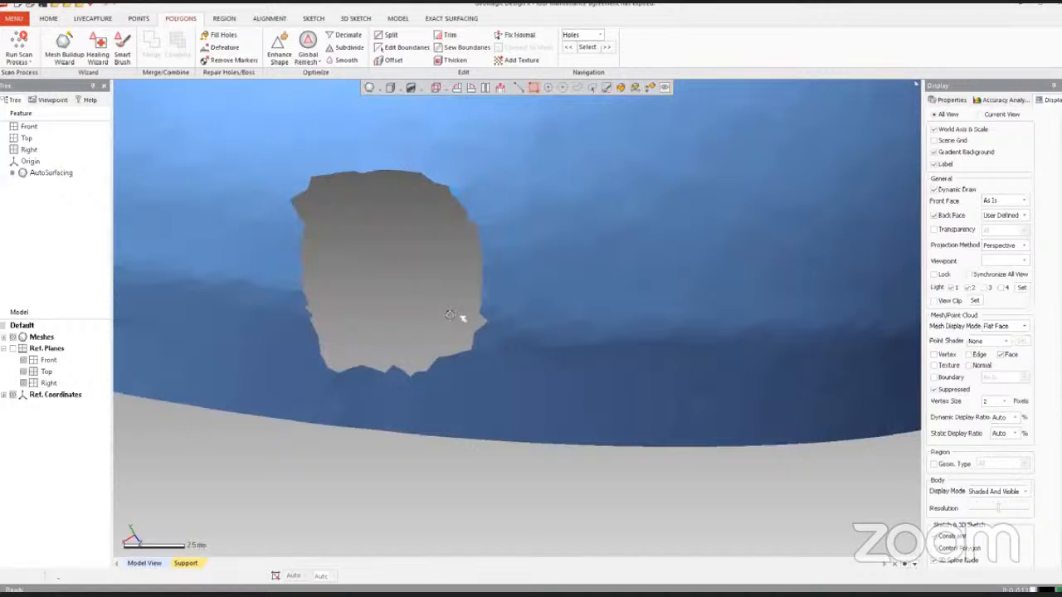
Step: Close the opening in the lower base wall with Fill Holes from its boundary edge, previewing the patch before accepting it
{"action": "scroll", "coordinate": [449, 319], "scroll_direction": "down", "scroll_amount": 3}
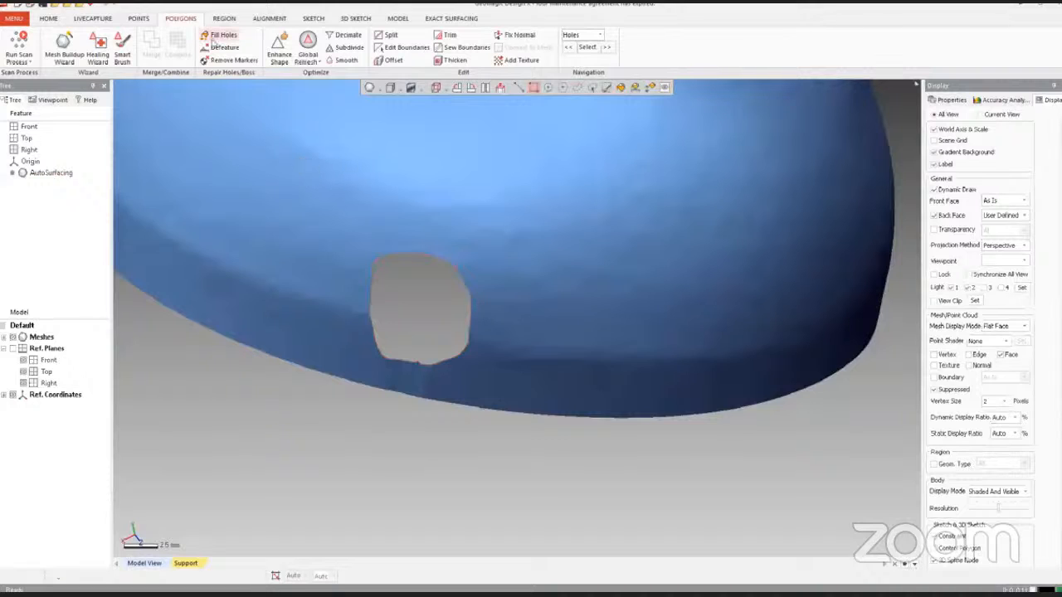
{"action": "left_click", "coordinate": [219, 36]}
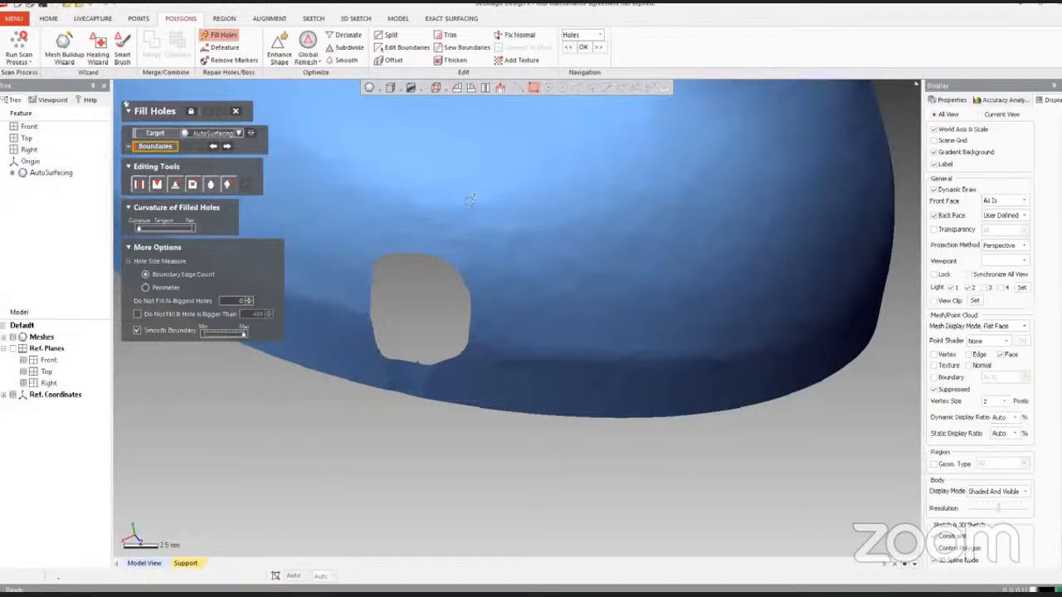
{"action": "left_click", "coordinate": [238, 133]}
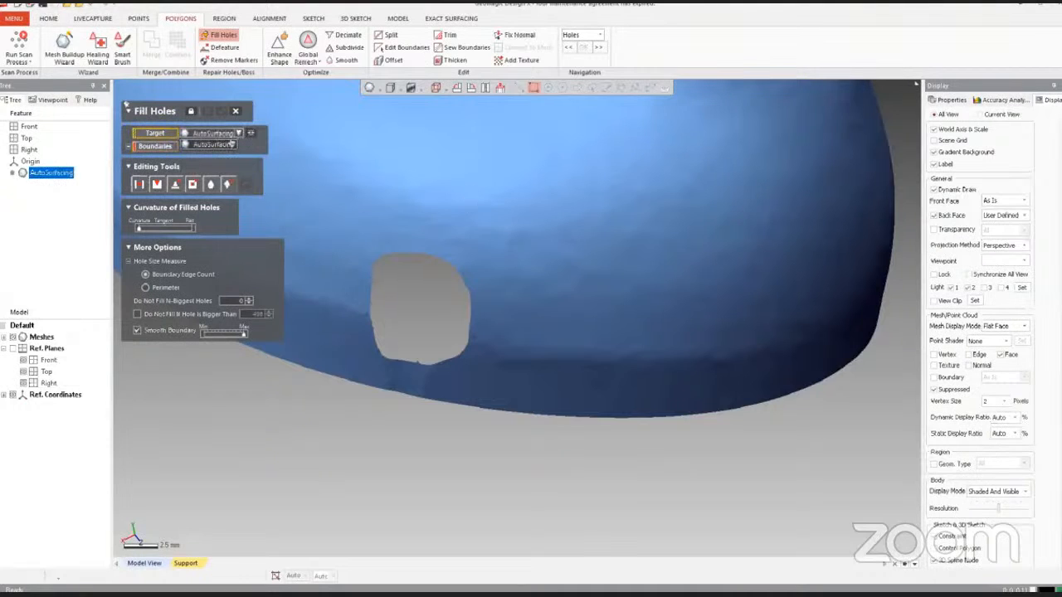
{"action": "left_click", "coordinate": [155, 147]}
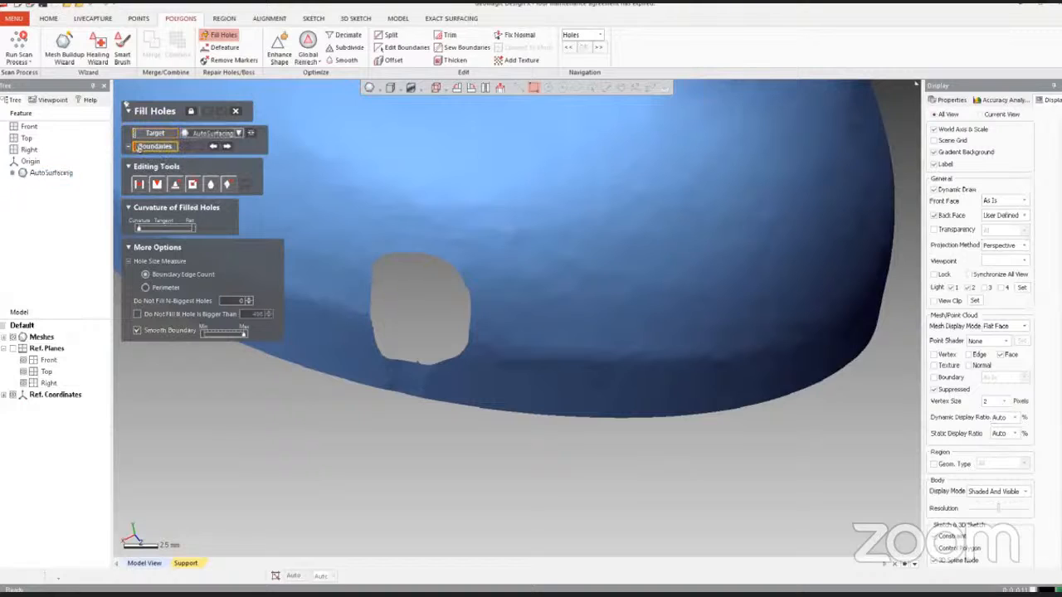
{"action": "left_click", "coordinate": [440, 257]}
{"action": "left_click", "coordinate": [440, 253]}
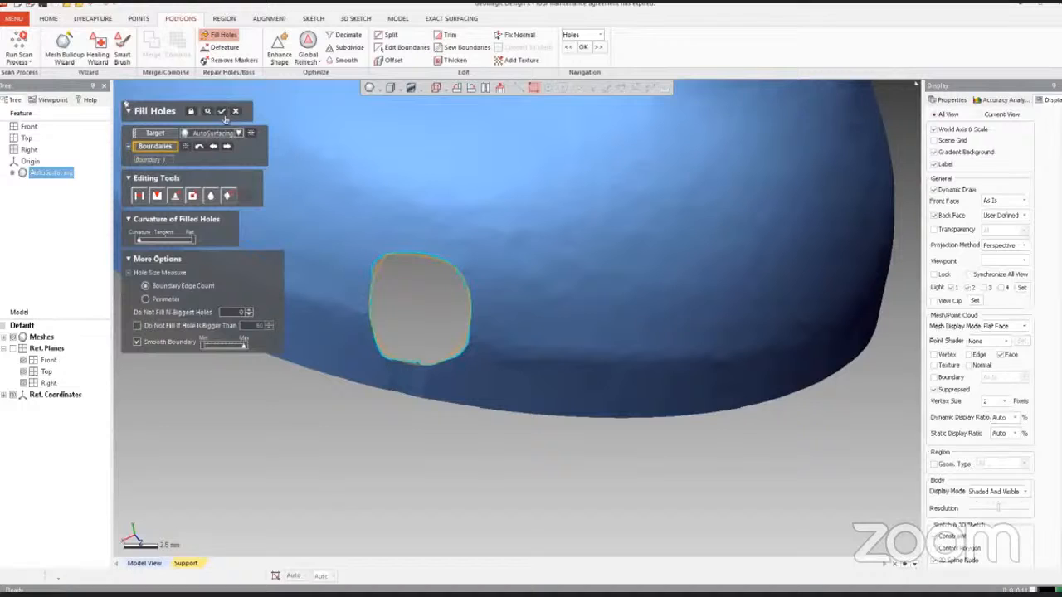
{"action": "left_click", "coordinate": [209, 115]}
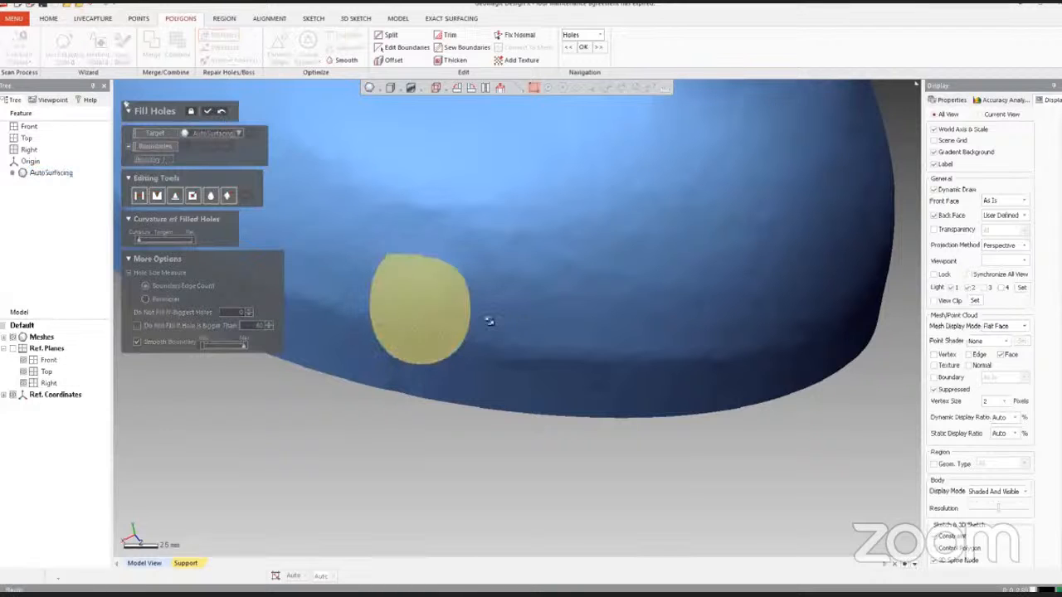
{"action": "right_click_drag", "start_coordinate": [489, 320], "coordinate": [460, 318]}
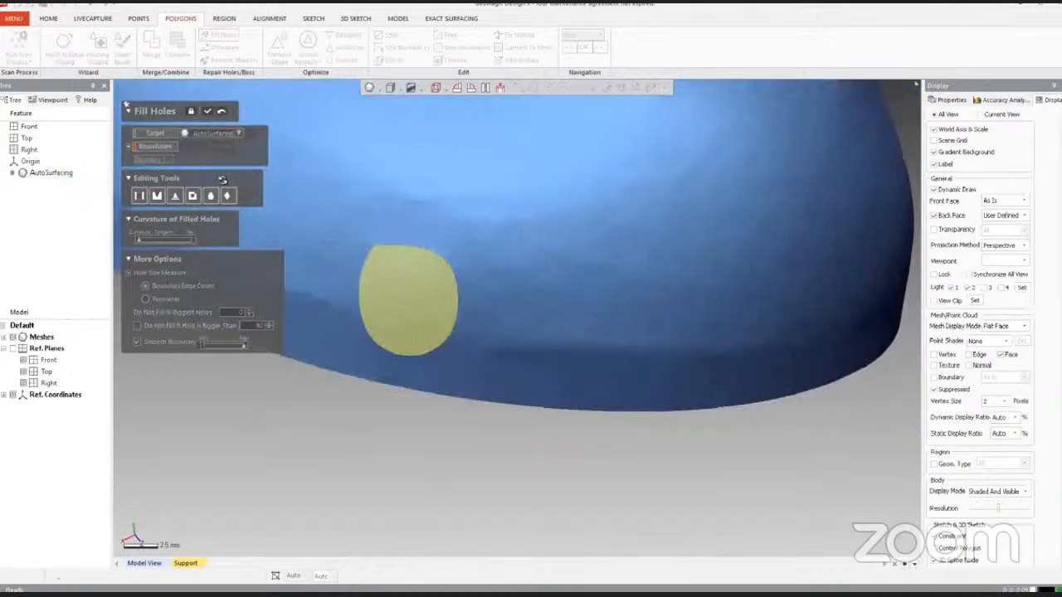
{"action": "left_click", "coordinate": [208, 111]}
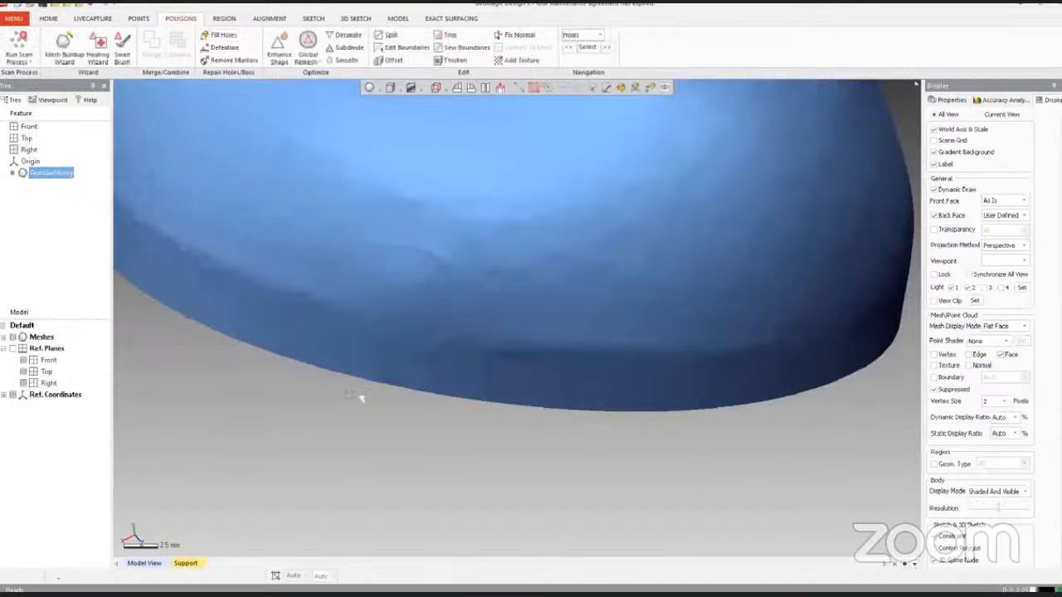
Step: Smooth the patched lower base wall and the surrounding faces along the base edge with Smart Brush, using the Smooth method
{"action": "right_click_drag", "start_coordinate": [361, 398], "coordinate": [446, 432]}
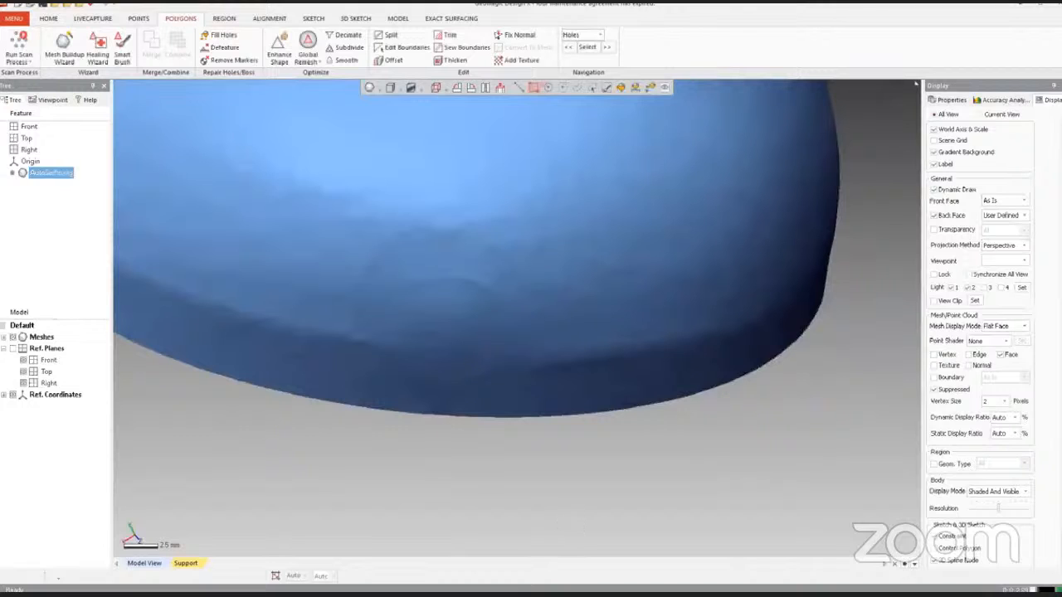
{"action": "right_click_drag", "start_coordinate": [574, 516], "coordinate": [483, 449]}
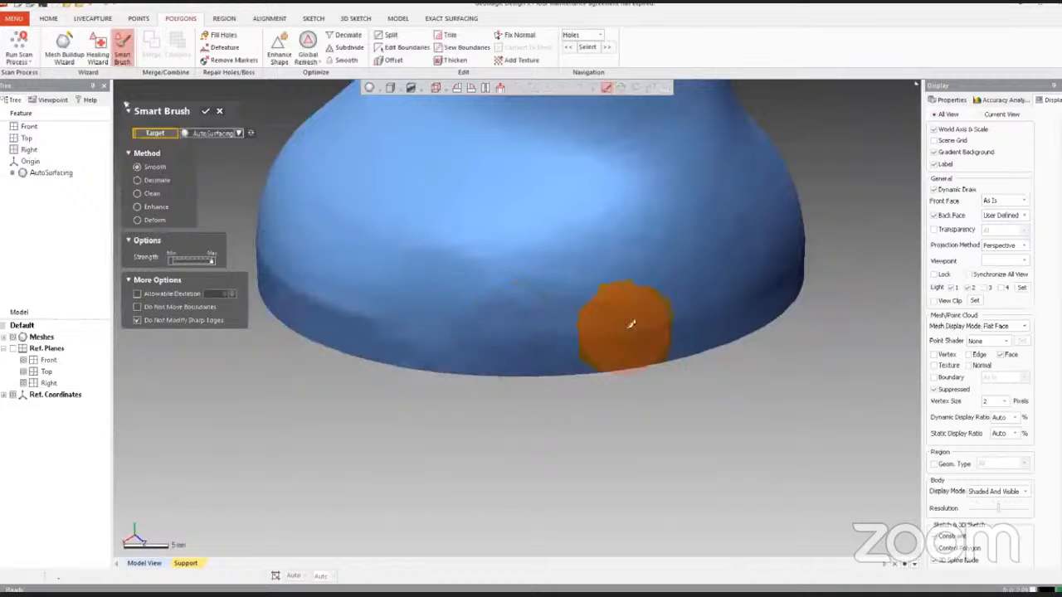
{"action": "right_click_drag", "start_coordinate": [517, 324], "coordinate": [494, 343]}
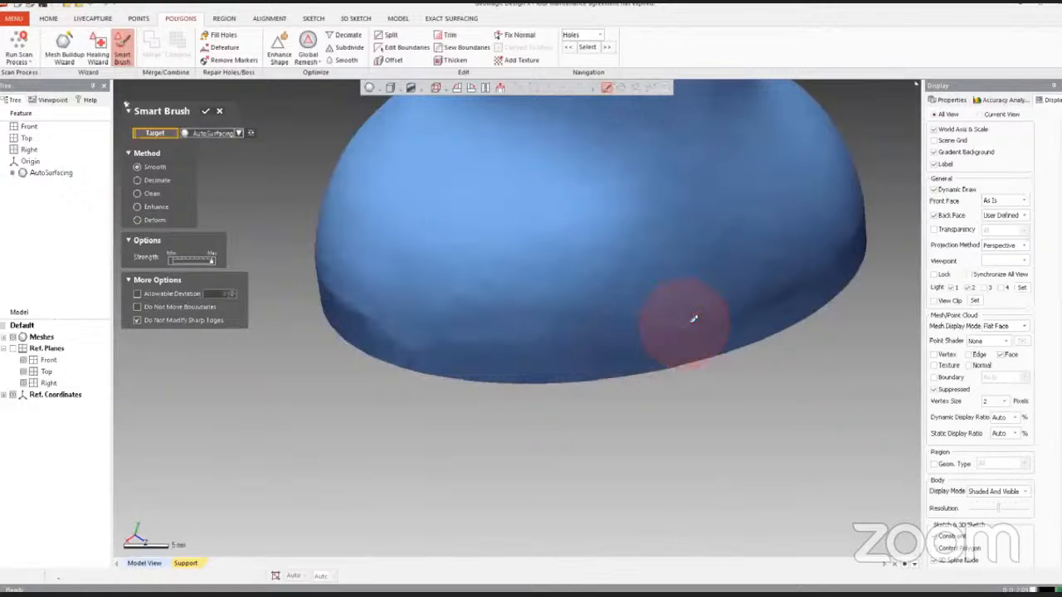
{"action": "left_click_drag", "start_coordinate": [691, 321], "coordinate": [451, 332]}
{"action": "right_click_drag", "start_coordinate": [603, 370], "coordinate": [450, 387], "text": "ctrl"}
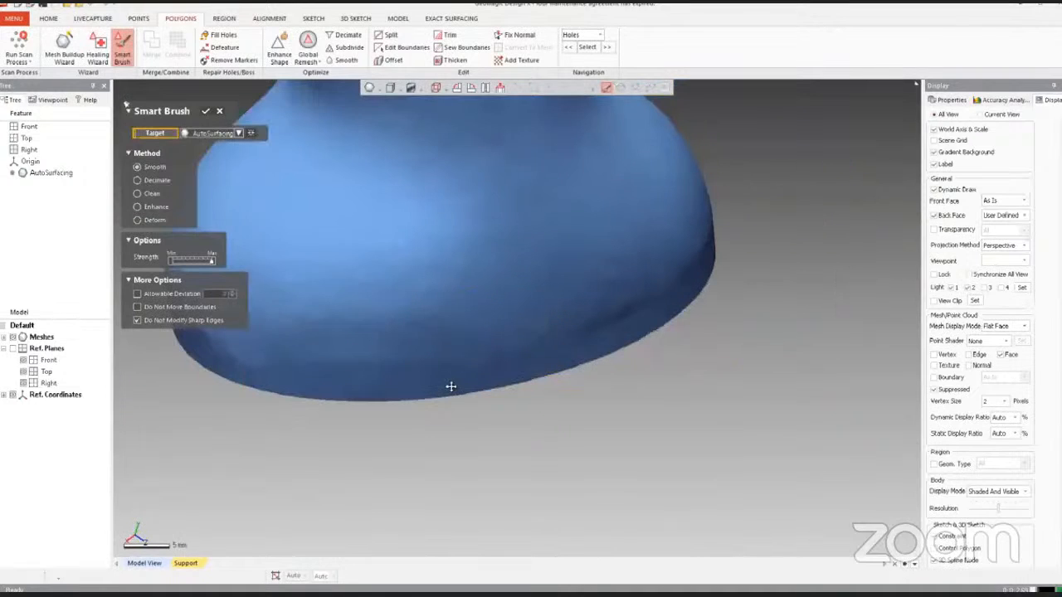
{"action": "left_click_drag", "start_coordinate": [474, 348], "coordinate": [522, 341]}
{"action": "right_click_drag", "start_coordinate": [524, 339], "coordinate": [414, 390]}
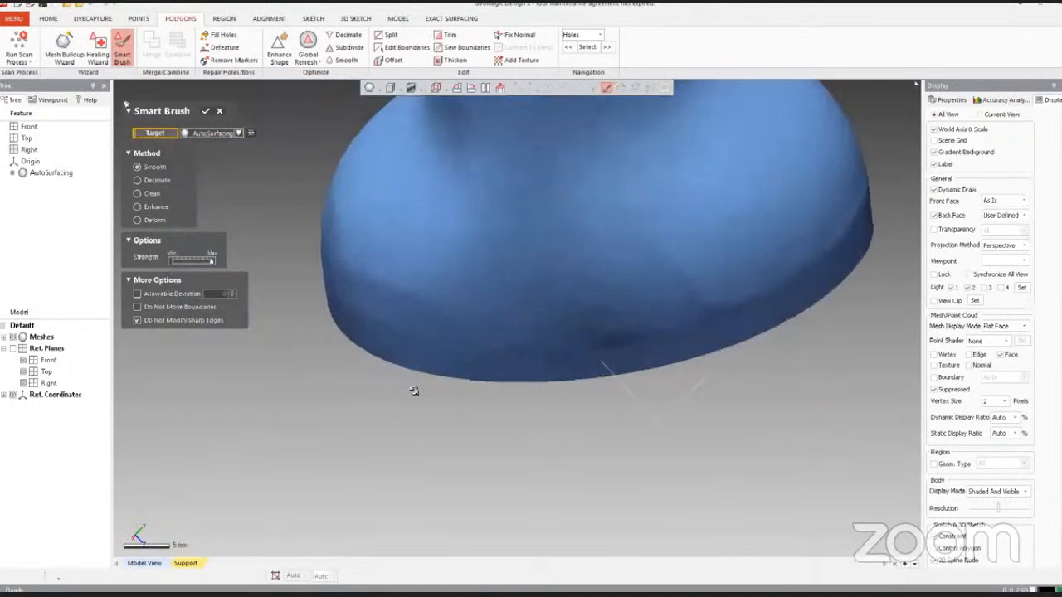
{"action": "left_click_drag", "start_coordinate": [496, 336], "coordinate": [514, 332]}
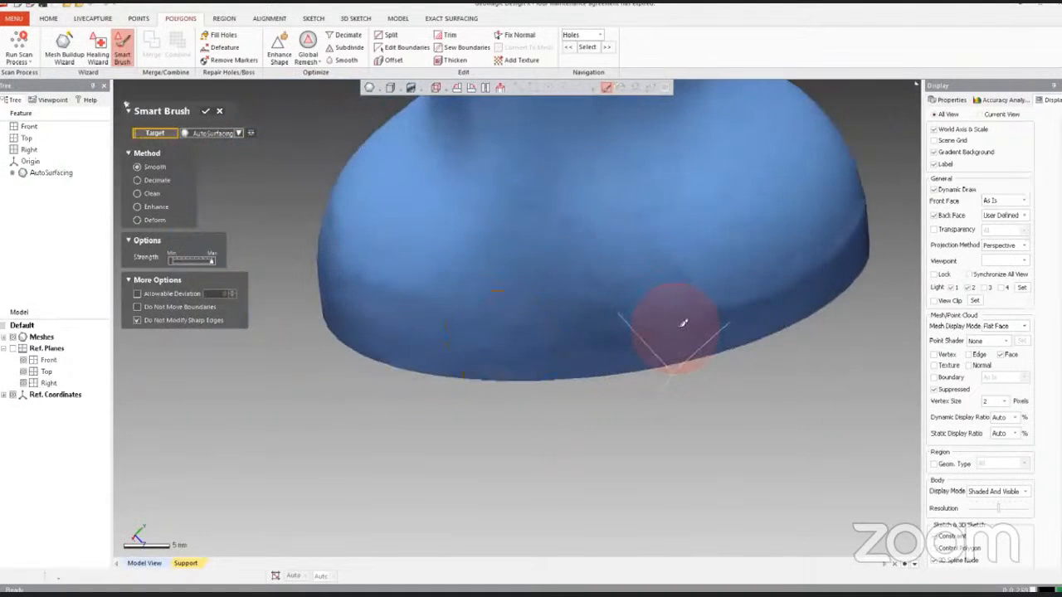
{"action": "right_click_drag", "start_coordinate": [680, 316], "coordinate": [473, 379]}
{"action": "right_click_drag", "start_coordinate": [614, 391], "coordinate": [446, 404], "text": "ctrl"}
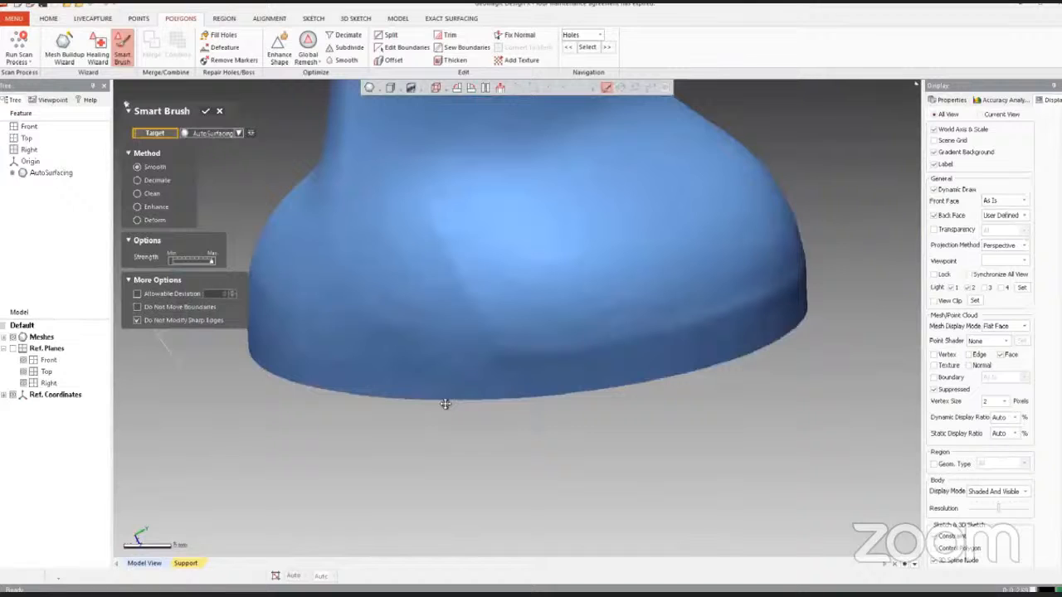
{"action": "left_click_drag", "start_coordinate": [437, 359], "coordinate": [471, 349]}
{"action": "right_click_drag", "start_coordinate": [473, 351], "coordinate": [501, 384]}
{"action": "left_click", "coordinate": [443, 380]}
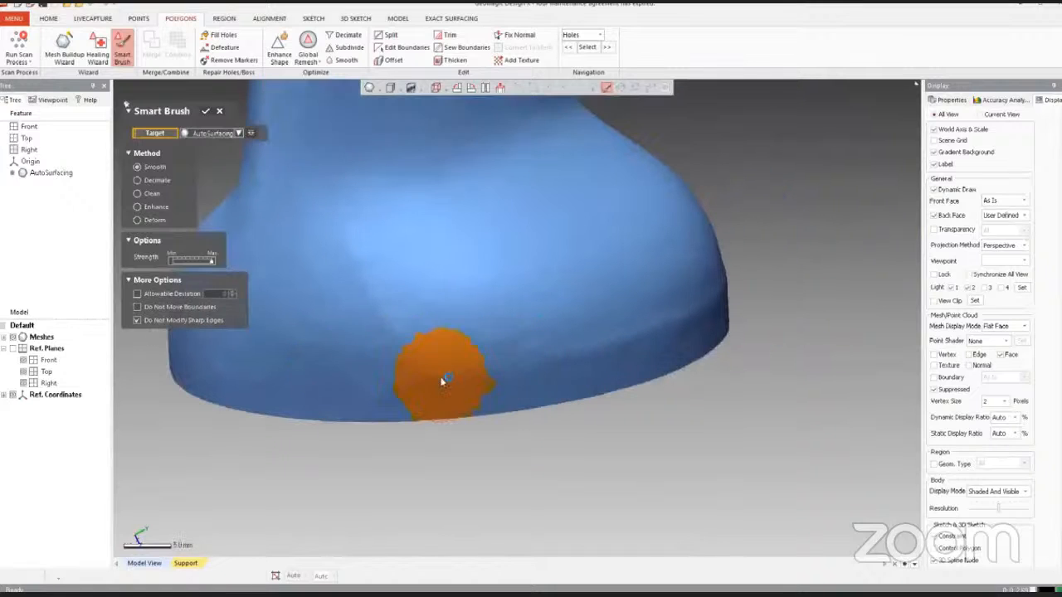
{"action": "left_click_drag", "start_coordinate": [443, 381], "coordinate": [458, 368]}
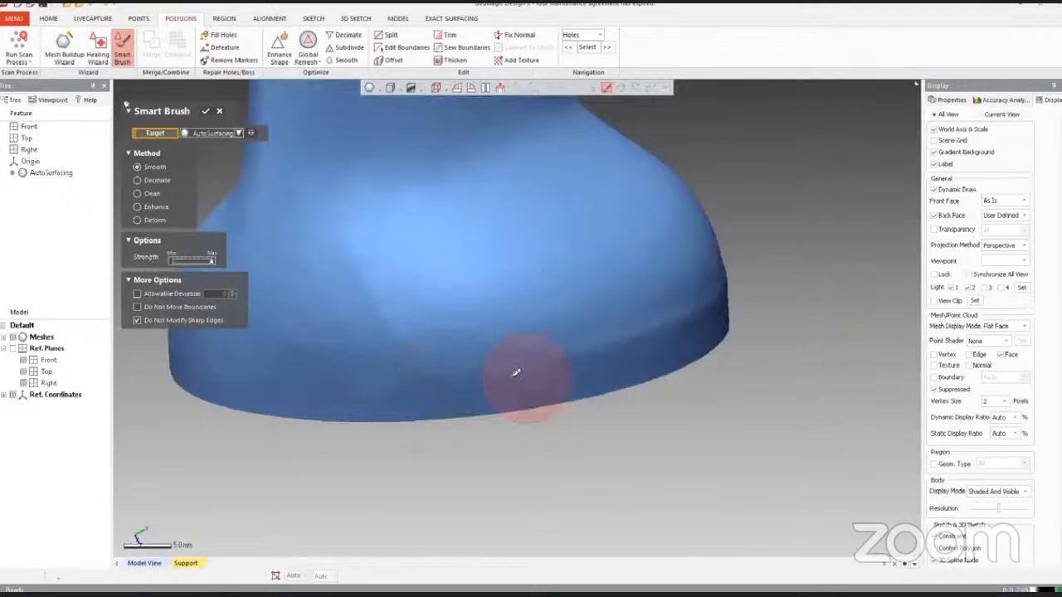
{"action": "right_click_drag", "start_coordinate": [516, 373], "coordinate": [564, 370]}
{"action": "left_click_drag", "start_coordinate": [468, 368], "coordinate": [561, 369]}
{"action": "mouse_move", "coordinate": [371, 362]}
{"action": "right_mouse_down"}
{"action": "mouse_move", "coordinate": [473, 387]}
{"action": "mouse_move", "coordinate": [424, 397]}
{"action": "right_mouse_up"}
{"action": "mouse_move", "coordinate": [488, 384]}
{"action": "left_mouse_down"}
{"action": "mouse_move", "coordinate": [618, 368]}
{"action": "mouse_move", "coordinate": [649, 350]}
{"action": "left_mouse_up"}
{"action": "mouse_move", "coordinate": [649, 350]}
{"action": "right_mouse_down"}
{"action": "mouse_move", "coordinate": [543, 402]}
{"action": "mouse_move", "coordinate": [550, 379]}
{"action": "mouse_move", "coordinate": [442, 383]}
{"action": "mouse_move", "coordinate": [464, 371]}
{"action": "right_mouse_up"}
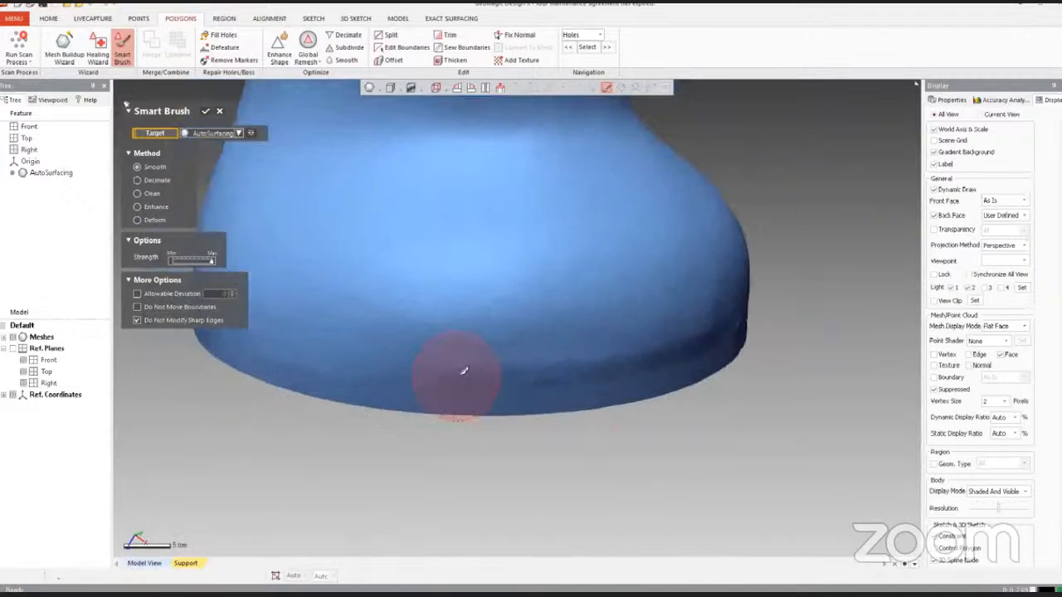
{"action": "mouse_move", "coordinate": [510, 373]}
{"action": "left_mouse_down"}
{"action": "mouse_move", "coordinate": [526, 374]}
{"action": "mouse_move", "coordinate": [455, 378]}
{"action": "left_mouse_up"}
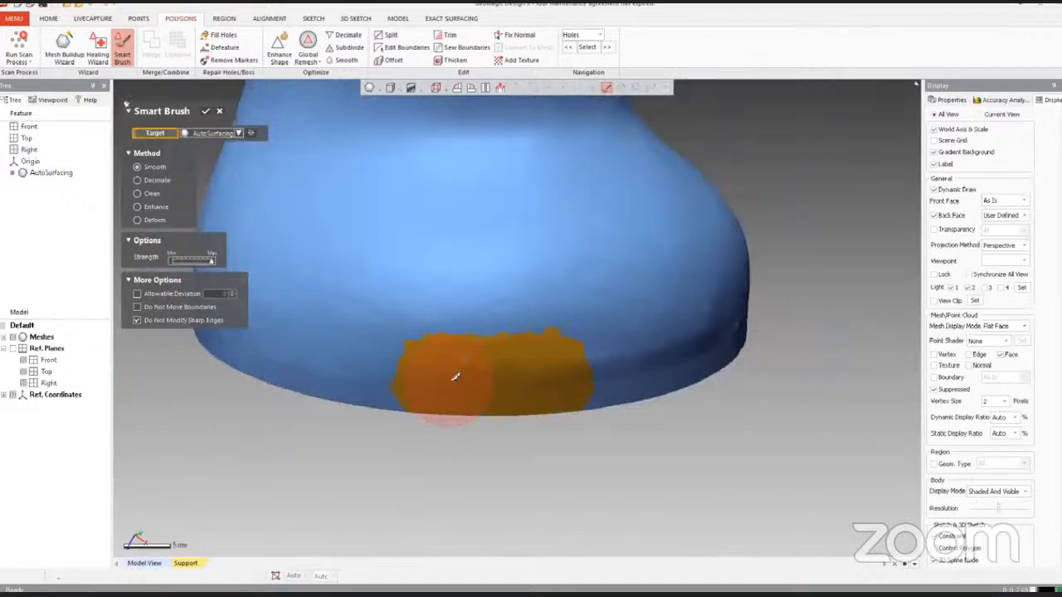
{"action": "left_click_drag", "start_coordinate": [599, 373], "coordinate": [586, 375]}
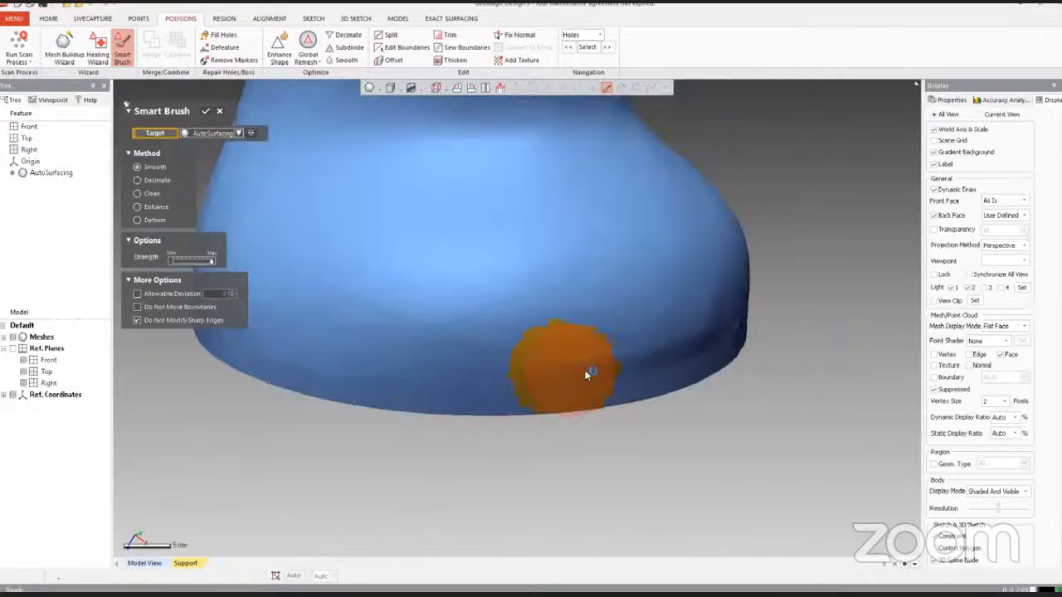
{"action": "right_click_drag", "start_coordinate": [585, 375], "coordinate": [483, 358]}
{"action": "mouse_move", "coordinate": [690, 371]}
{"action": "left_mouse_down"}
{"action": "mouse_move", "coordinate": [647, 390]}
{"action": "mouse_move", "coordinate": [697, 389]}
{"action": "left_mouse_up"}
{"action": "right_click_drag", "start_coordinate": [698, 390], "coordinate": [681, 391]}
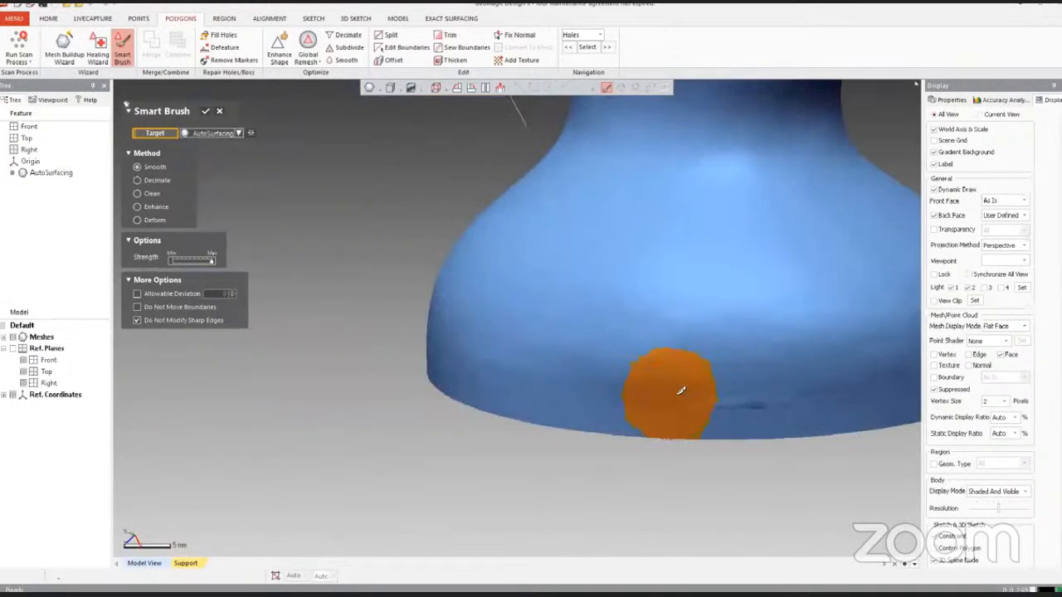
{"action": "left_click_drag", "start_coordinate": [680, 390], "coordinate": [710, 397]}
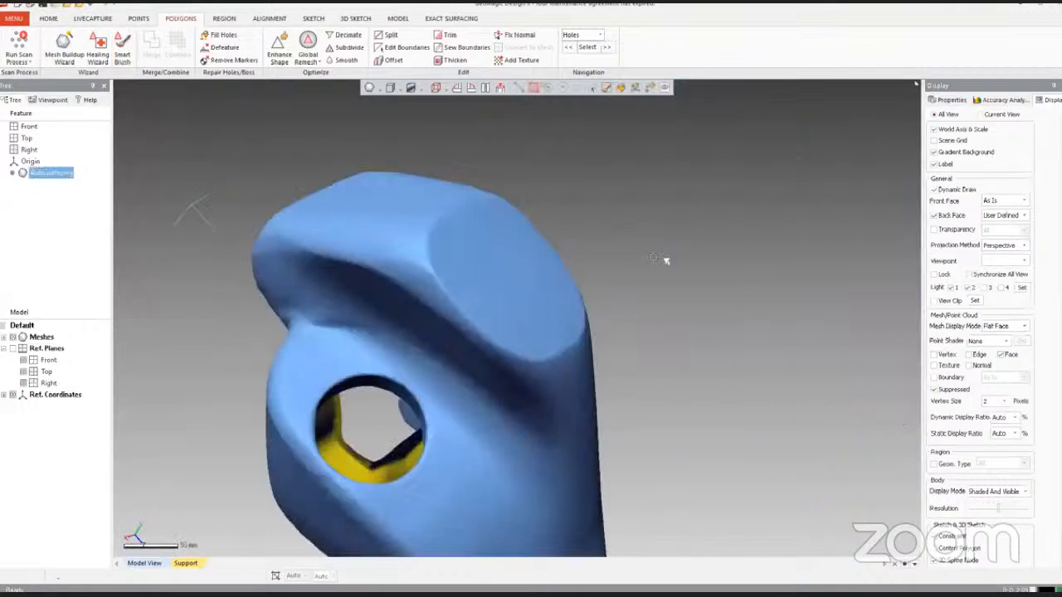
Step: Select the mesh faces forming the rim of the round opening in the handle's head with a circle centred on the opening
{"action": "mouse_move", "coordinate": [531, 390]}
{"action": "right_mouse_down"}
{"action": "mouse_move", "coordinate": [569, 356]}
{"action": "mouse_move", "coordinate": [509, 390]}
{"action": "right_mouse_up"}
{"action": "scroll", "coordinate": [499, 372], "scroll_direction": "up", "scroll_amount": 1}
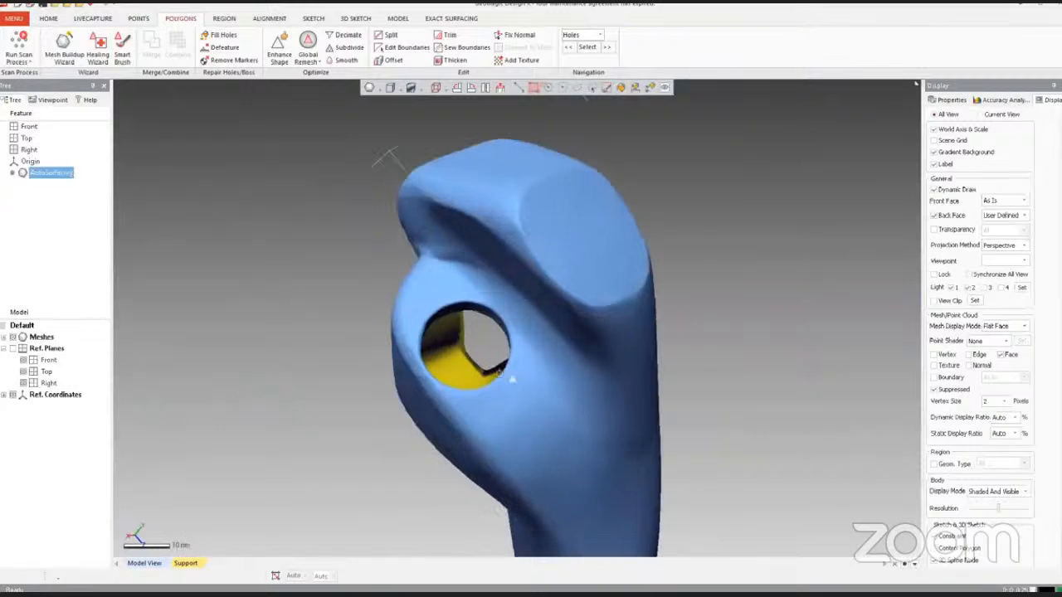
{"action": "scroll", "coordinate": [549, 382], "scroll_direction": "up", "scroll_amount": 2}
{"action": "right_click_drag", "start_coordinate": [550, 383], "coordinate": [655, 294]}
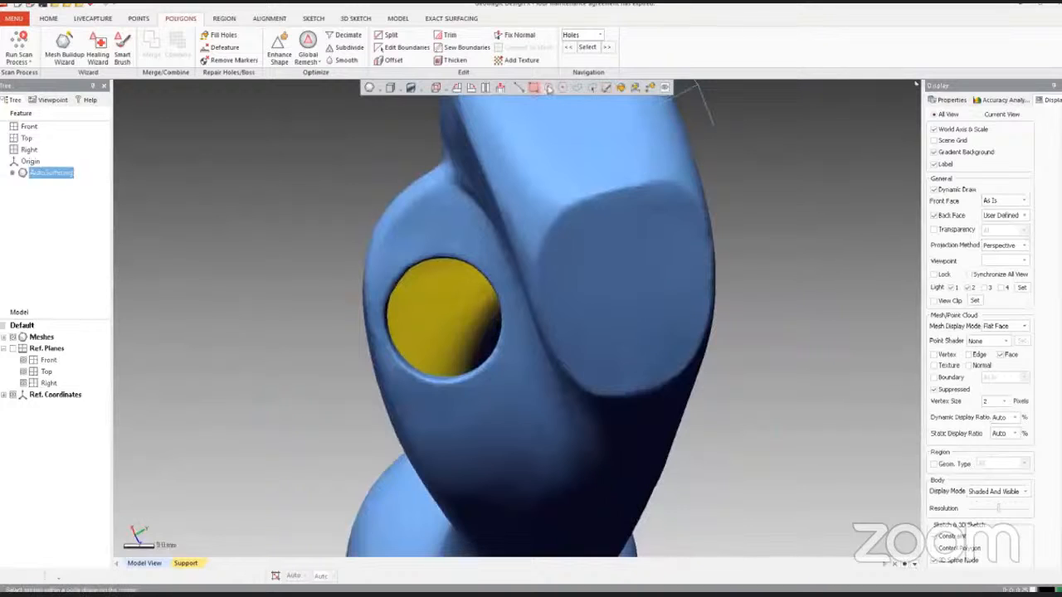
{"action": "left_click", "coordinate": [549, 89]}
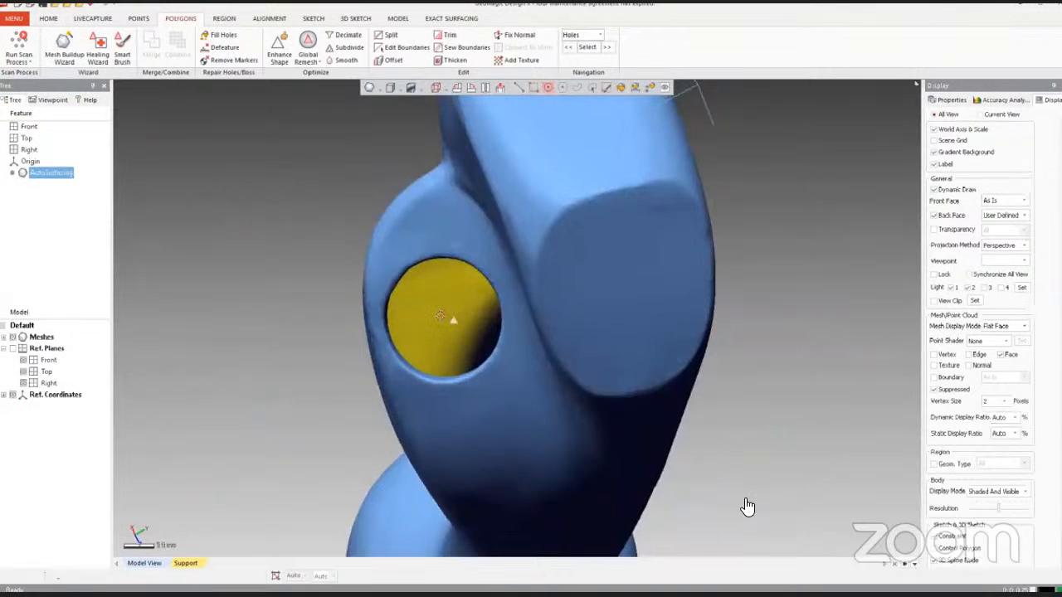
{"action": "left_click_drag", "start_coordinate": [440, 316], "coordinate": [505, 365]}
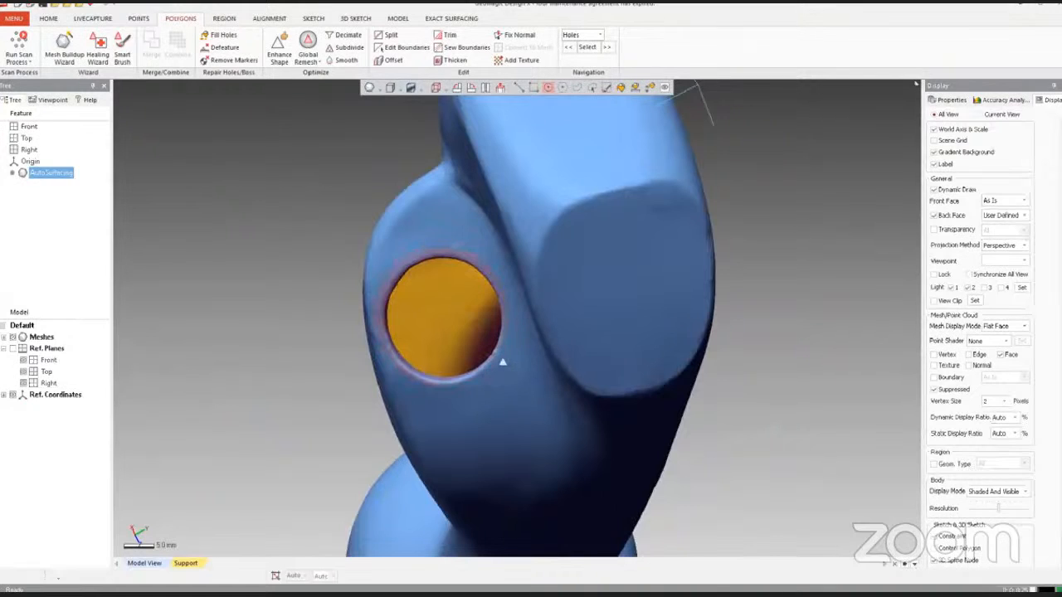
{"action": "left_click_drag", "start_coordinate": [439, 315], "coordinate": [446, 340]}
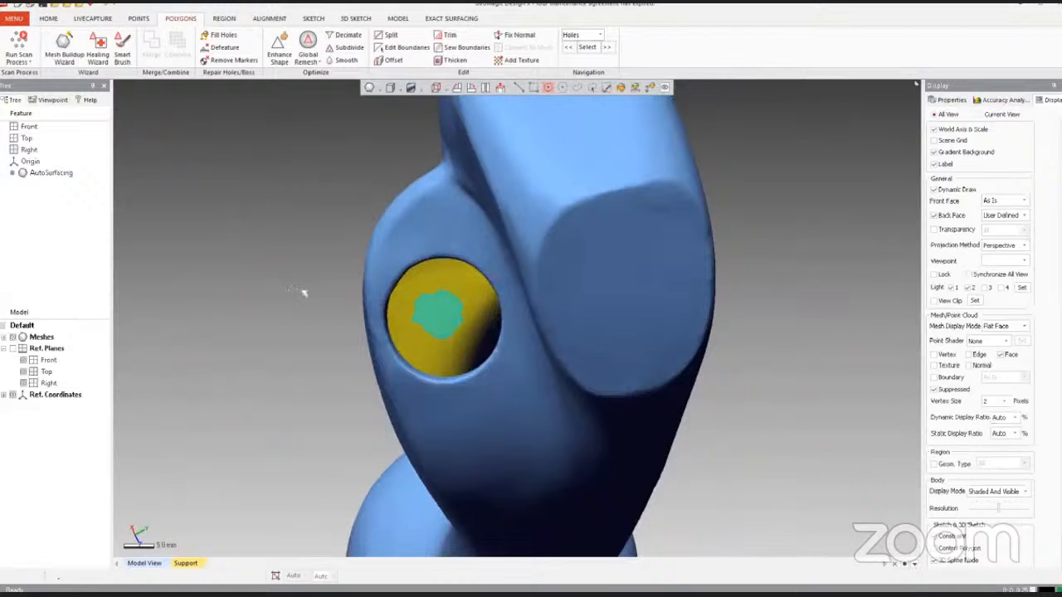
{"action": "left_click", "coordinate": [454, 315]}
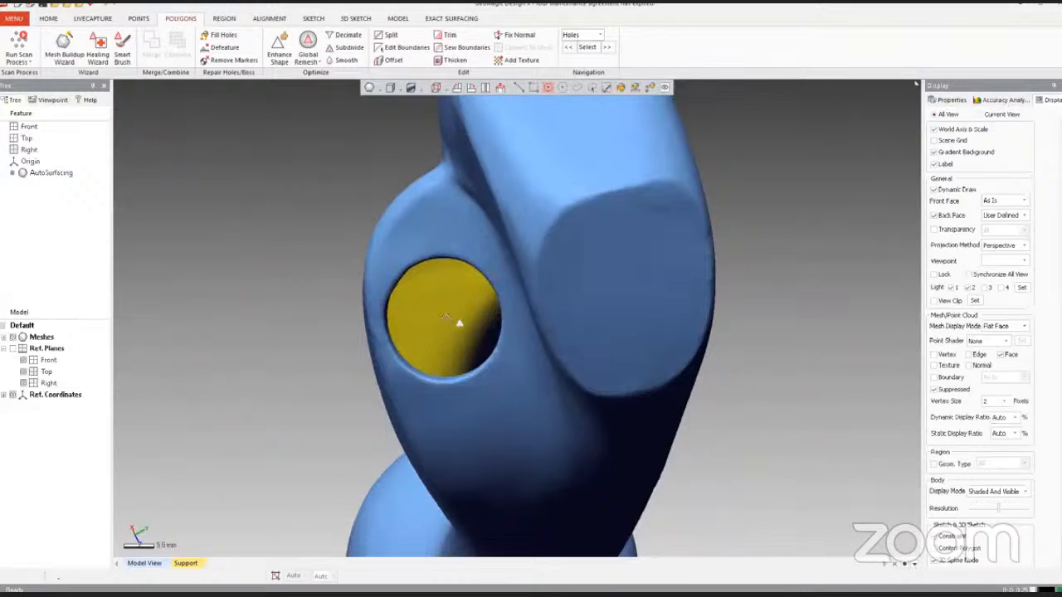
{"action": "left_click_drag", "start_coordinate": [444, 314], "coordinate": [563, 413]}
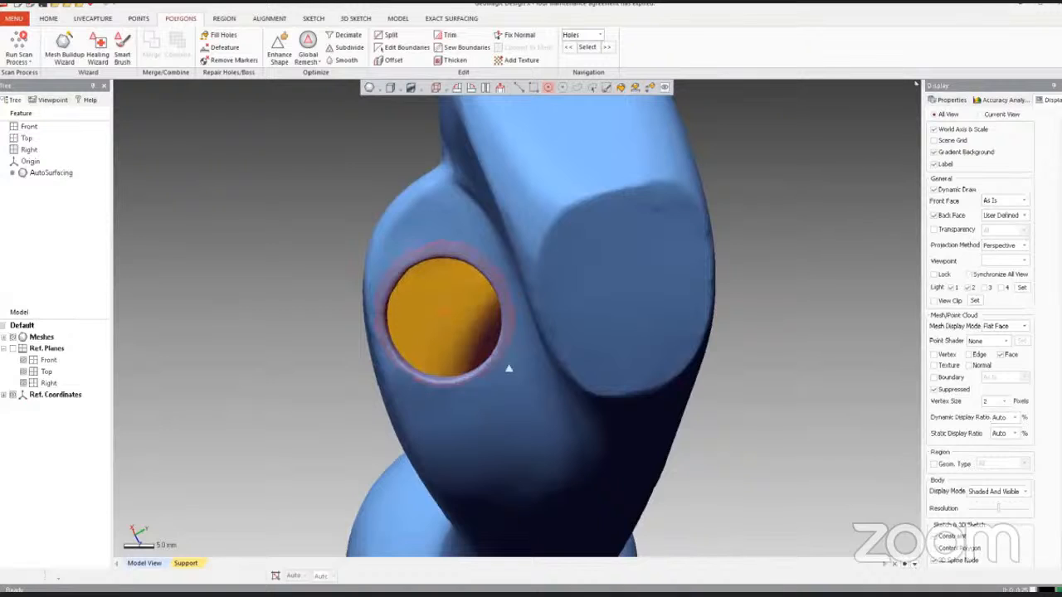
{"action": "left_click", "coordinate": [508, 368]}
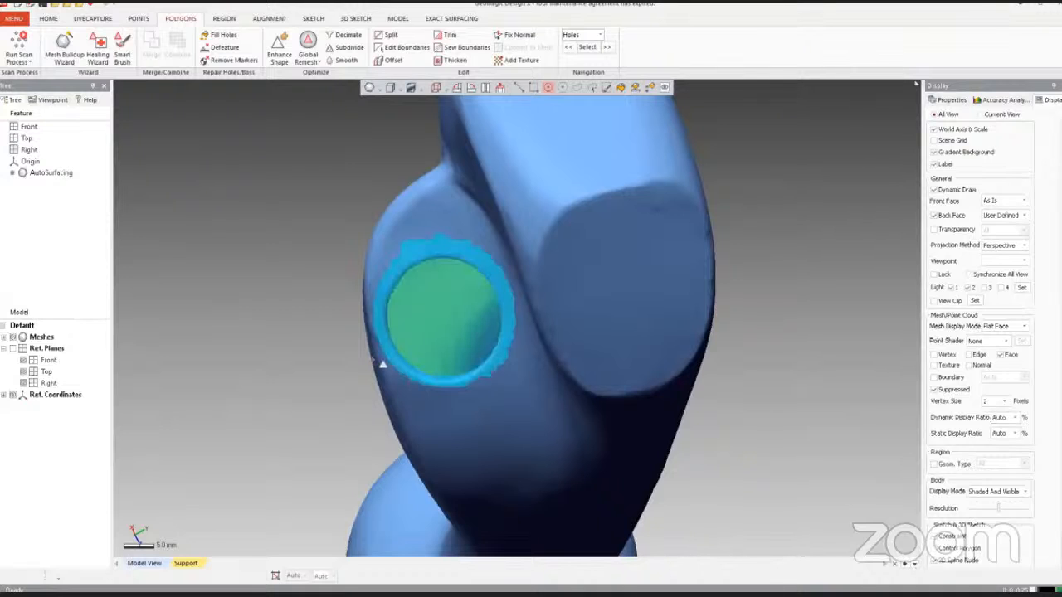
Step: Remove the uneven outer faces from the rim selection with line strokes, and delete the remaining selected faces around the opening
{"action": "right_click_drag", "start_coordinate": [386, 360], "coordinate": [703, 316]}
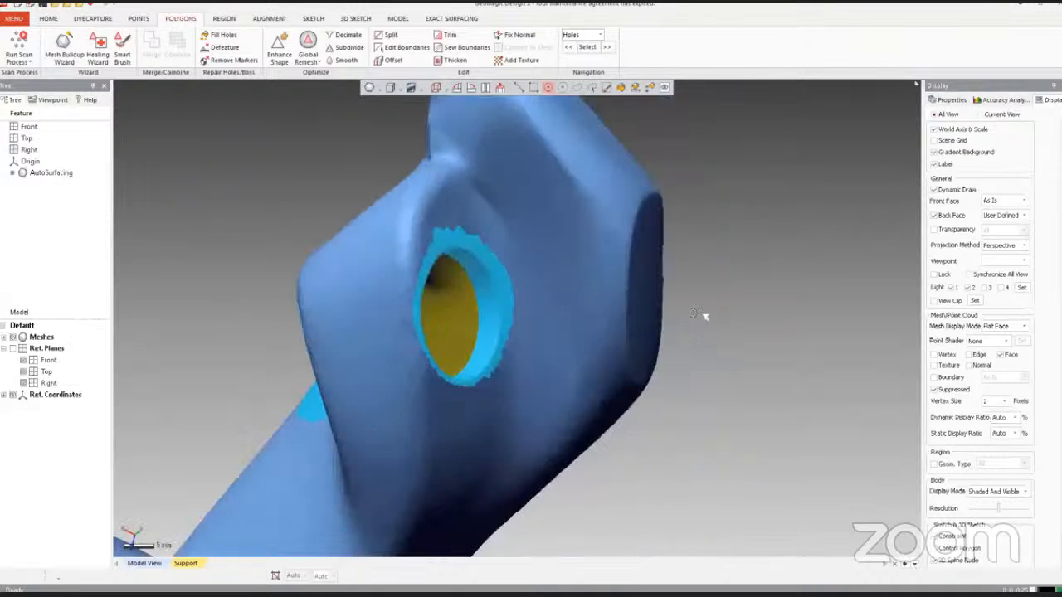
{"action": "scroll", "coordinate": [518, 338], "scroll_direction": "down", "scroll_amount": 4}
{"action": "right_click_drag", "start_coordinate": [518, 339], "coordinate": [443, 357]}
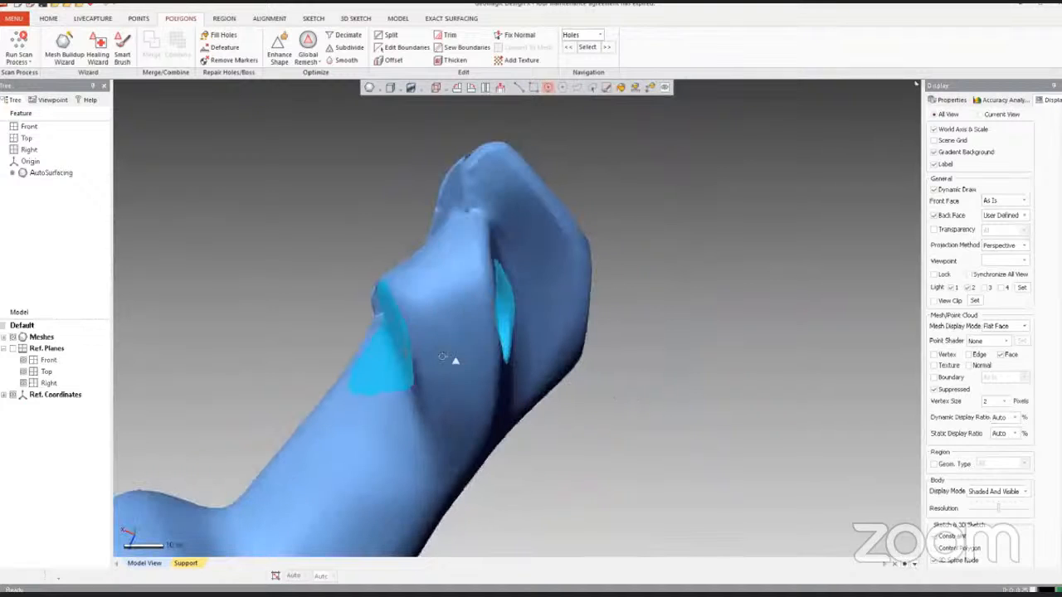
{"action": "left_click", "coordinate": [533, 87]}
{"action": "right_click_drag", "start_coordinate": [434, 448], "coordinate": [400, 310]}
{"action": "scroll", "coordinate": [476, 374], "scroll_direction": "up", "scroll_amount": 3}
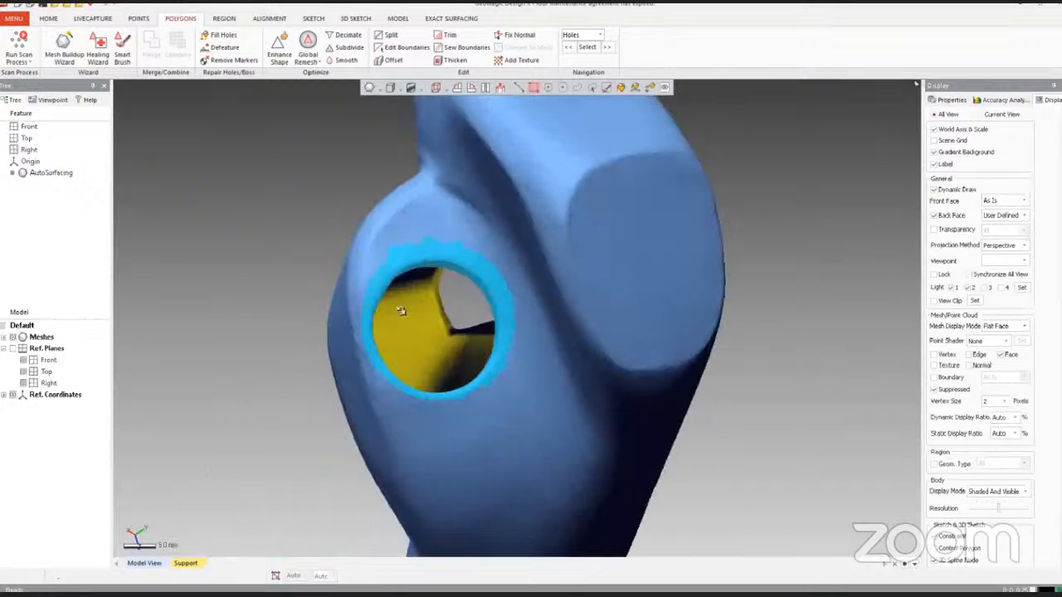
{"action": "scroll", "coordinate": [475, 264], "scroll_direction": "up", "scroll_amount": 3}
{"action": "right_click_drag", "start_coordinate": [475, 264], "coordinate": [509, 201]}
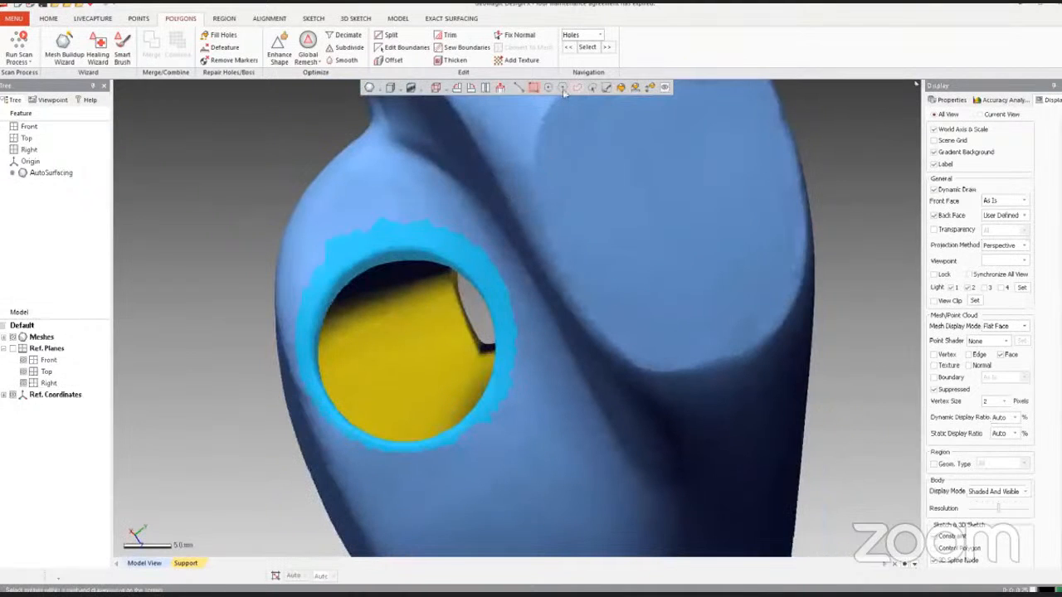
{"action": "left_click", "coordinate": [520, 89]}
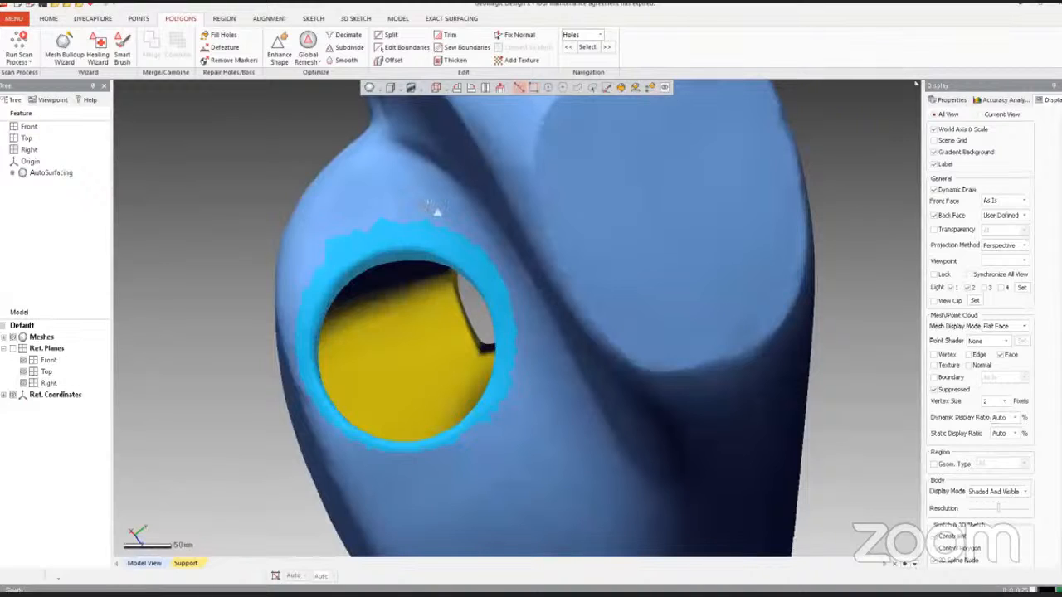
{"action": "mouse_move", "coordinate": [429, 202]}
{"action": "left_mouse_down"}
{"action": "mouse_move", "coordinate": [500, 239]}
{"action": "mouse_move", "coordinate": [530, 326]}
{"action": "mouse_move", "coordinate": [493, 247]}
{"action": "mouse_move", "coordinate": [359, 221]}
{"action": "mouse_move", "coordinate": [318, 254]}
{"action": "left_mouse_up"}
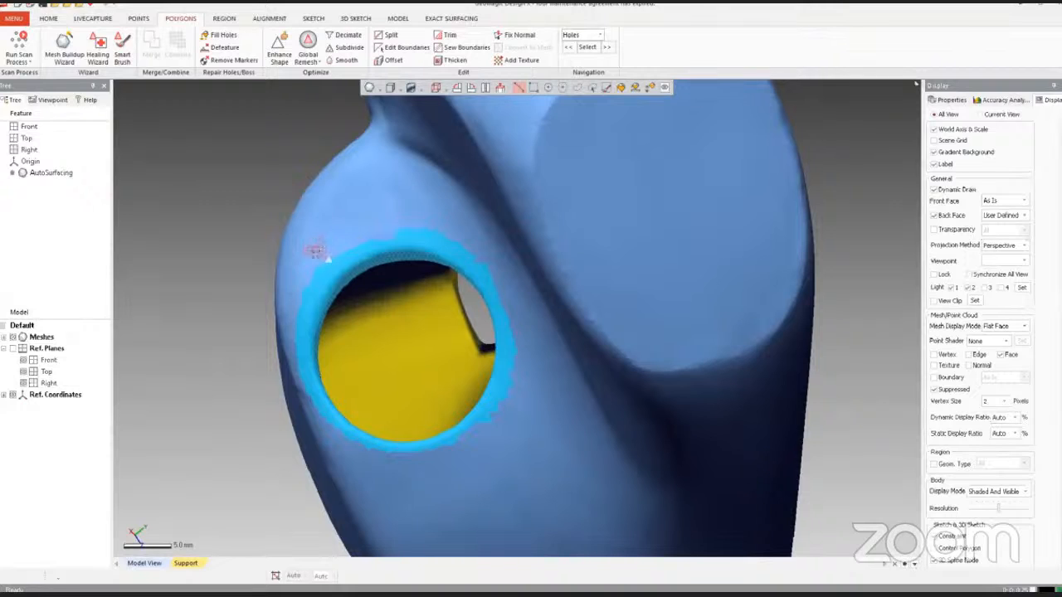
{"action": "left_click_drag", "start_coordinate": [328, 258], "coordinate": [287, 325]}
{"action": "mouse_move", "coordinate": [393, 228]}
{"action": "left_mouse_down"}
{"action": "mouse_move", "coordinate": [402, 230]}
{"action": "mouse_move", "coordinate": [318, 246]}
{"action": "left_mouse_up"}
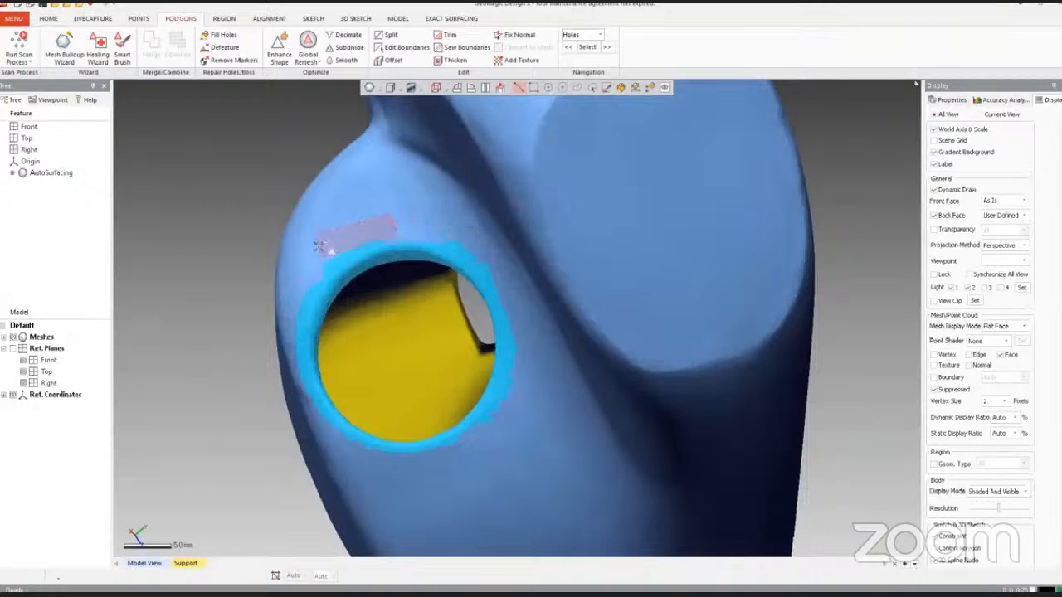
{"action": "right_click_drag", "start_coordinate": [320, 246], "coordinate": [527, 307]}
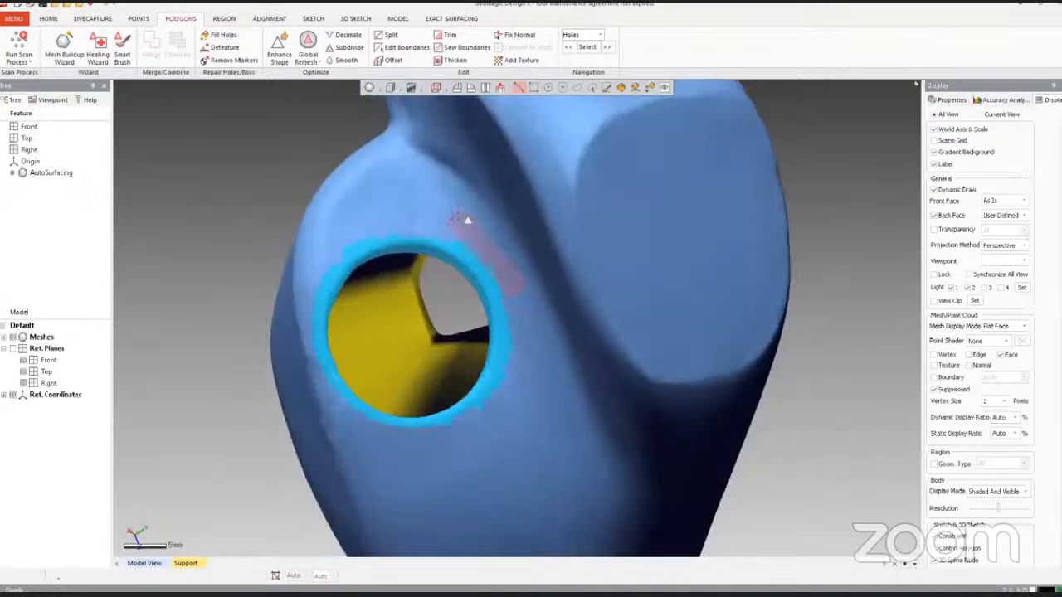
{"action": "right_click_drag", "start_coordinate": [467, 220], "coordinate": [446, 303]}
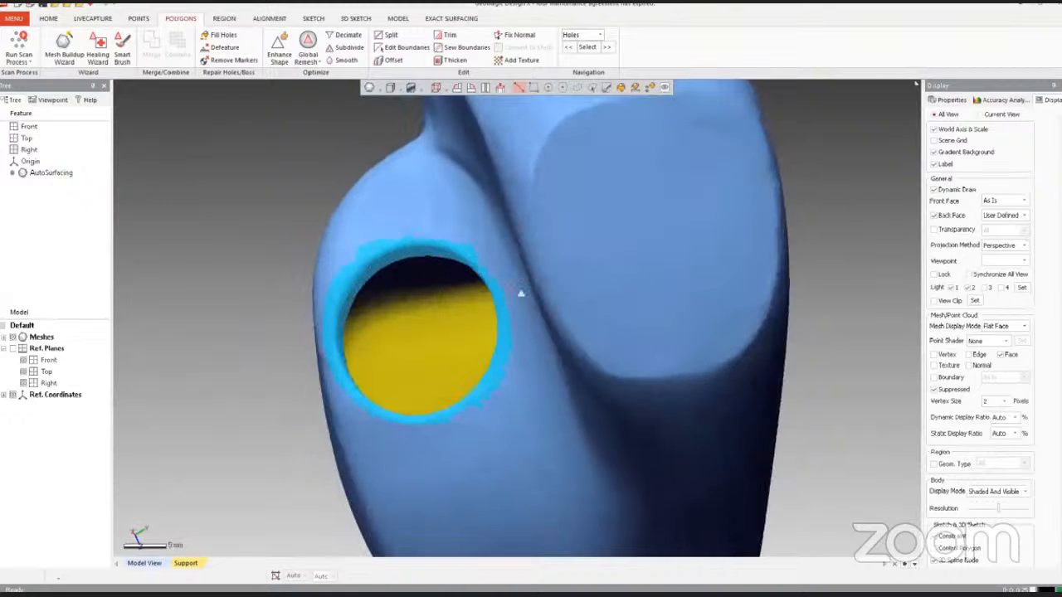
{"action": "key", "text": "Delete"}
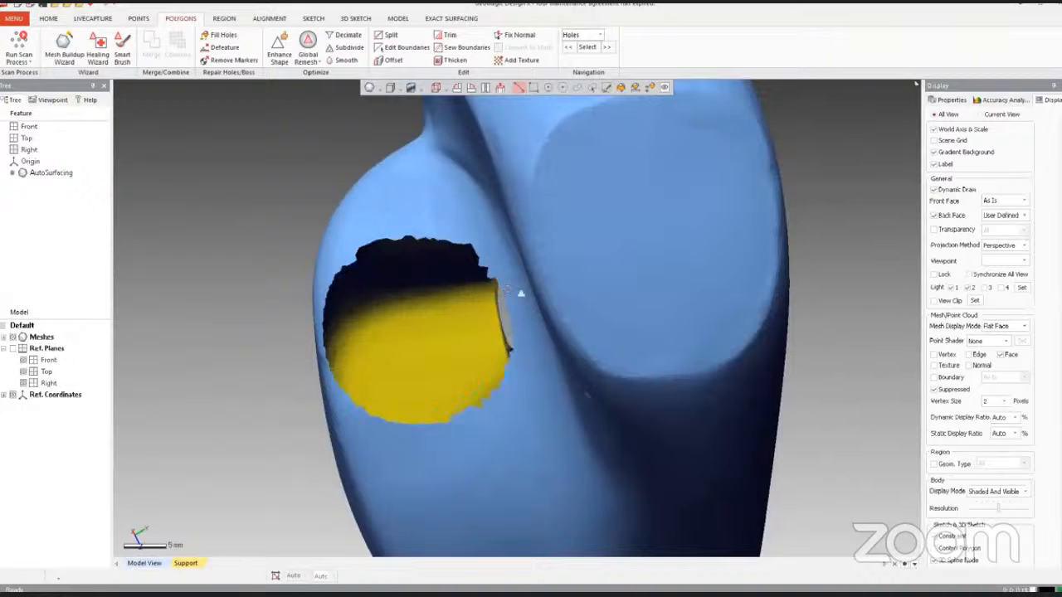
Step: Smooth the jagged boundary of the enlarged opening in the handle's head with Edit Boundaries, using the Smooth method
{"action": "right_click_drag", "start_coordinate": [520, 292], "coordinate": [488, 318]}
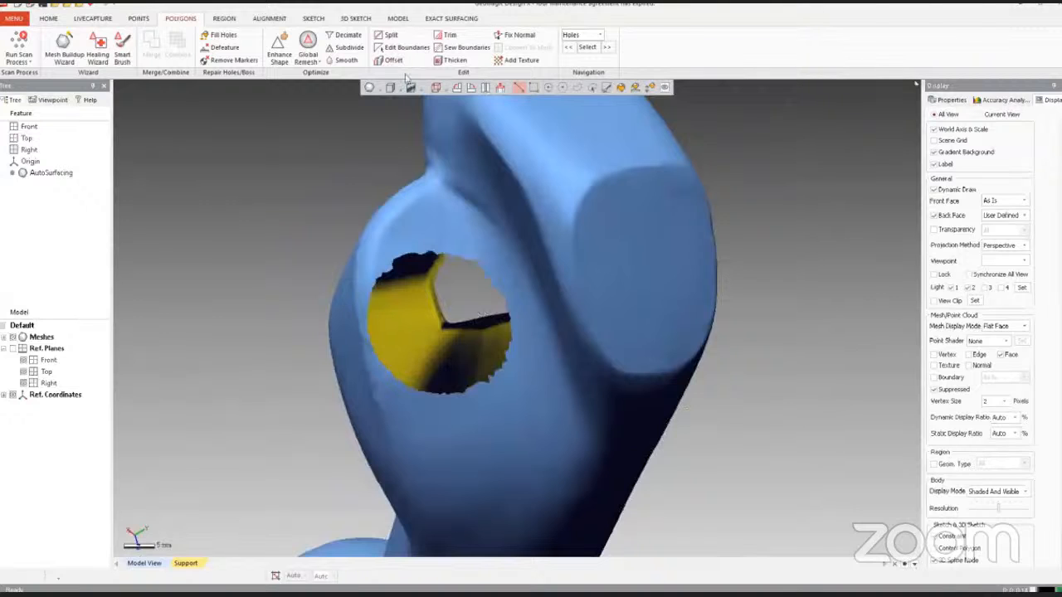
{"action": "left_click", "coordinate": [430, 261]}
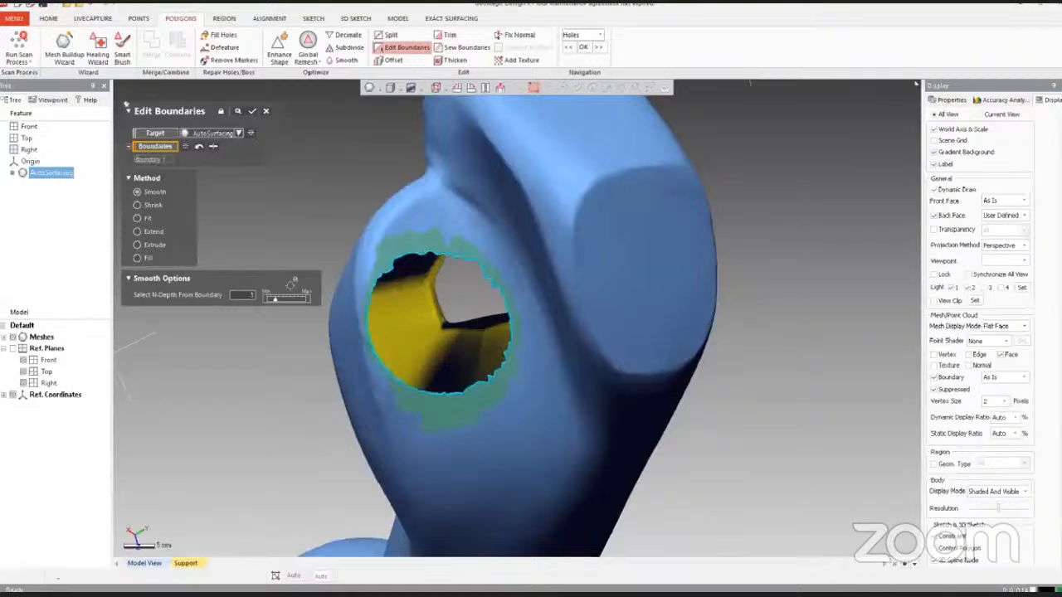
{"action": "left_click", "coordinate": [252, 111]}
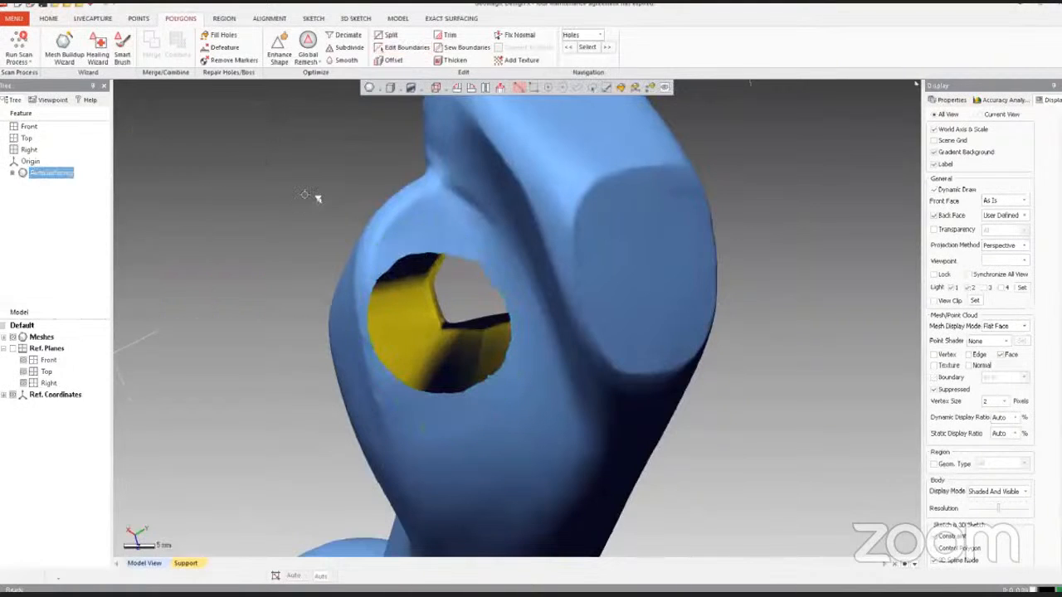
Step: Fill the round opening in the handle's head with Fill Holes, using its boundary and keeping Smooth Boundary on
{"action": "left_click", "coordinate": [303, 194]}
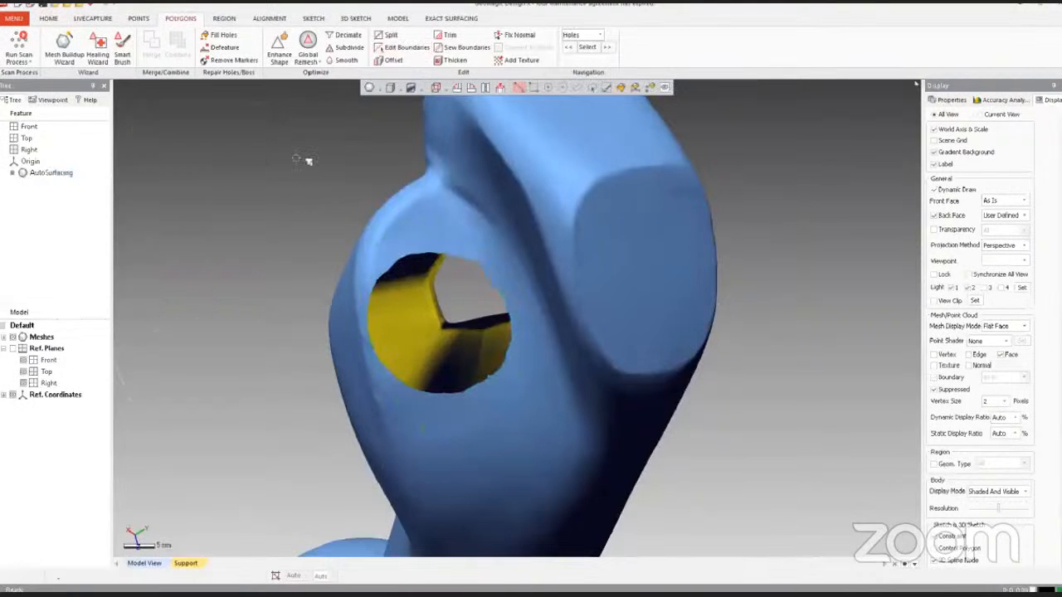
{"action": "left_click", "coordinate": [222, 35]}
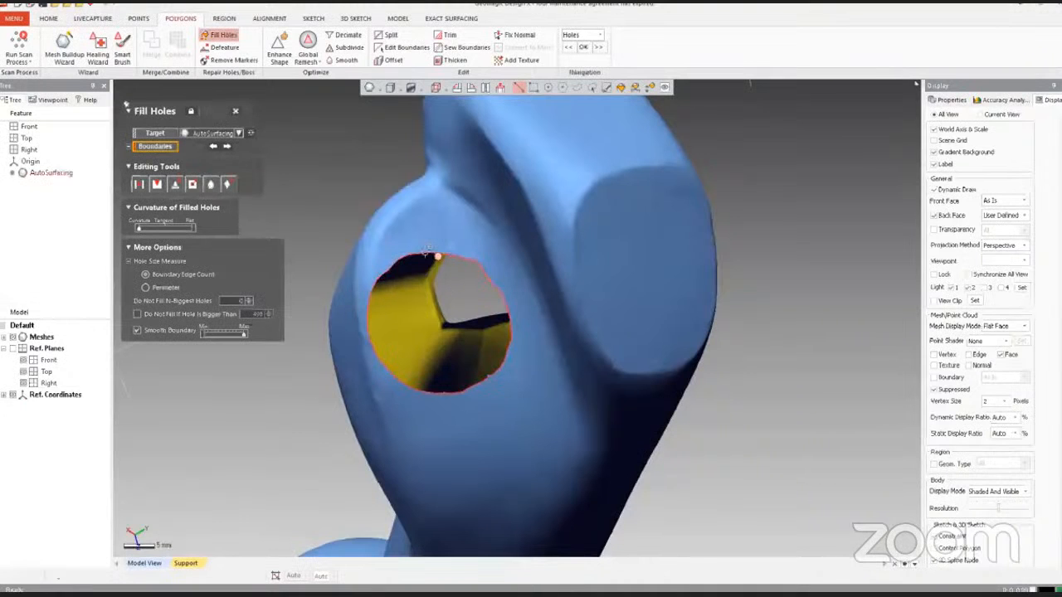
{"action": "left_click", "coordinate": [427, 249]}
{"action": "left_click", "coordinate": [206, 110]}
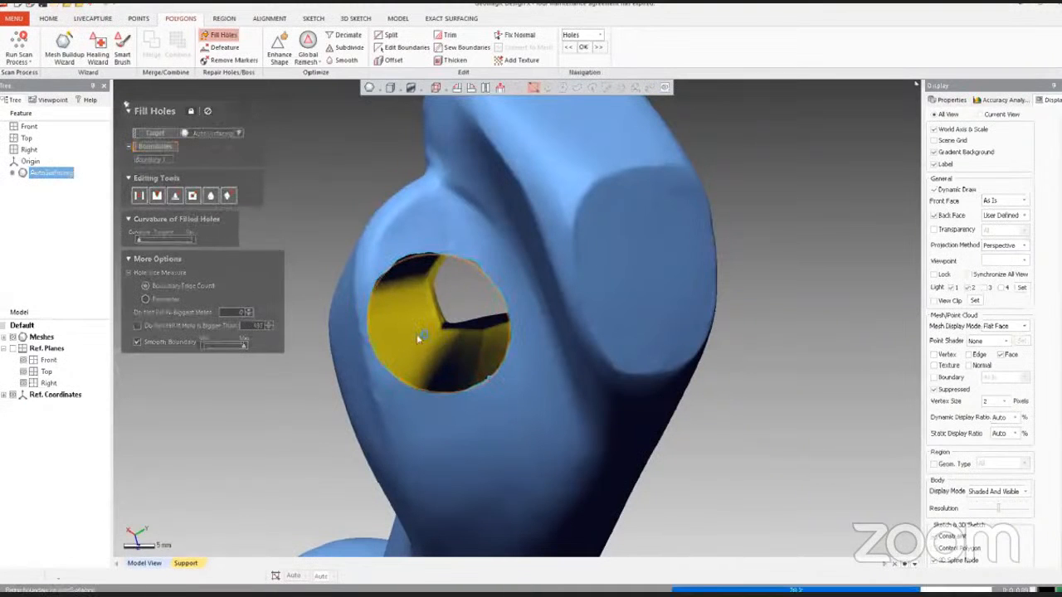
{"action": "right_click_drag", "start_coordinate": [445, 373], "coordinate": [635, 250]}
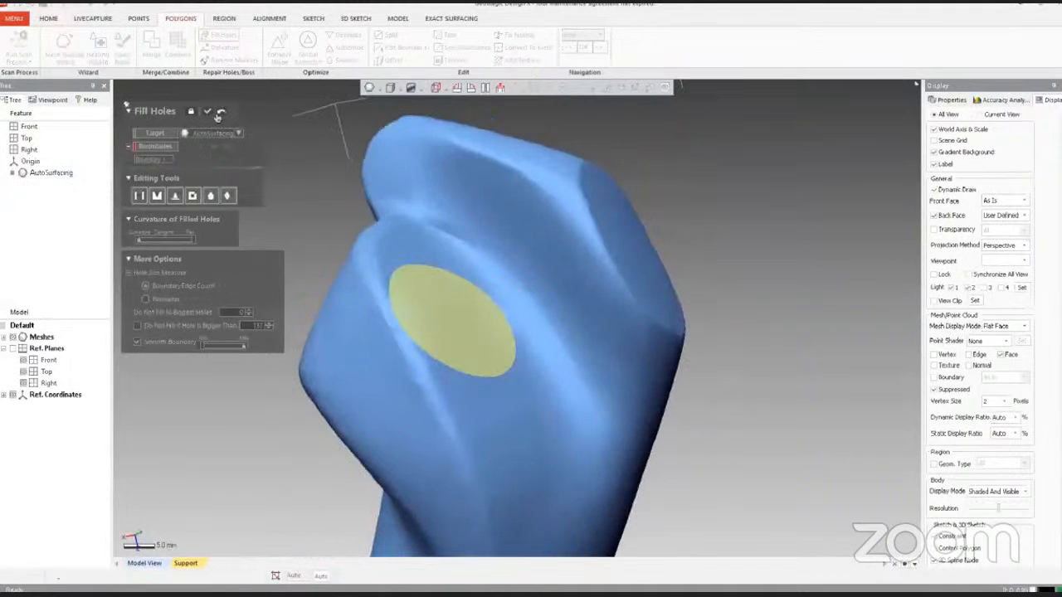
{"action": "left_click", "coordinate": [208, 111]}
Step: Smooth the filled area of the head and the faces around it with Smart Brush, using the Smooth method
{"action": "right_click_drag", "start_coordinate": [313, 240], "coordinate": [363, 354]}
{"action": "scroll", "coordinate": [467, 437], "scroll_direction": "up", "scroll_amount": 3}
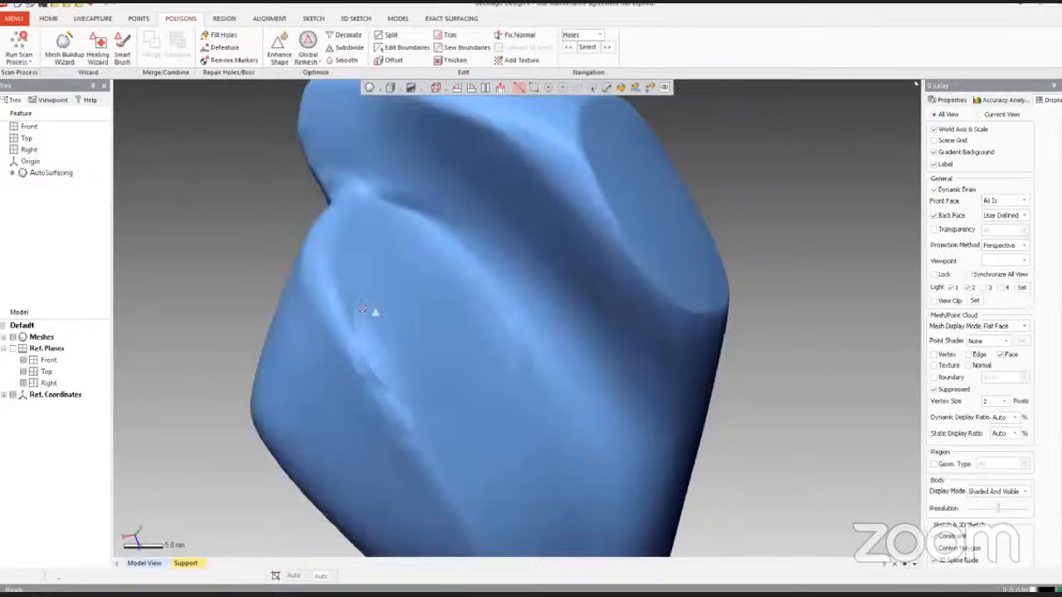
{"action": "right_click_drag", "start_coordinate": [362, 308], "coordinate": [641, 405]}
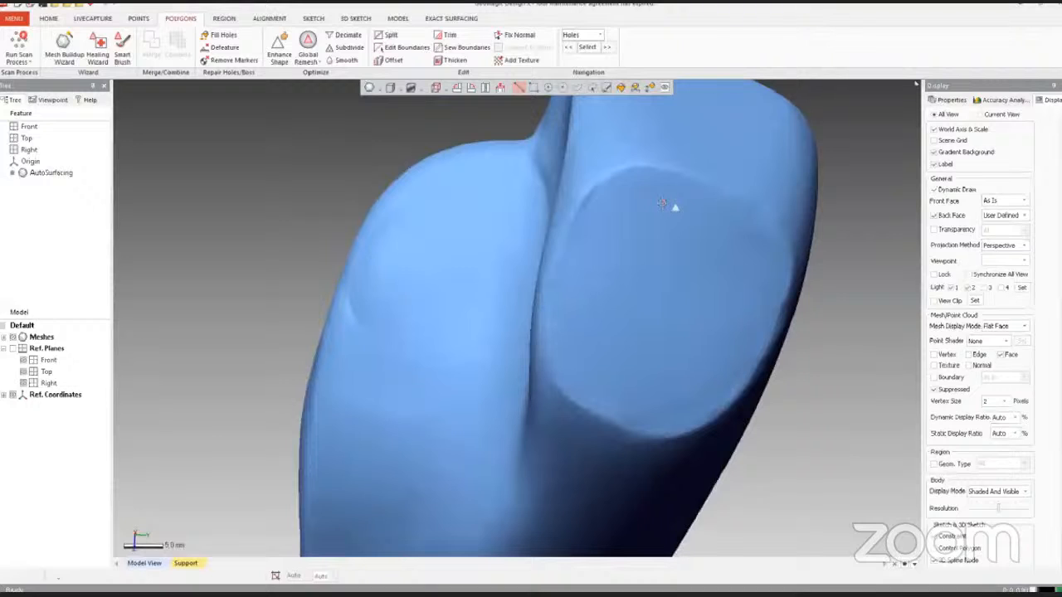
{"action": "right_click_drag", "start_coordinate": [696, 386], "coordinate": [418, 319]}
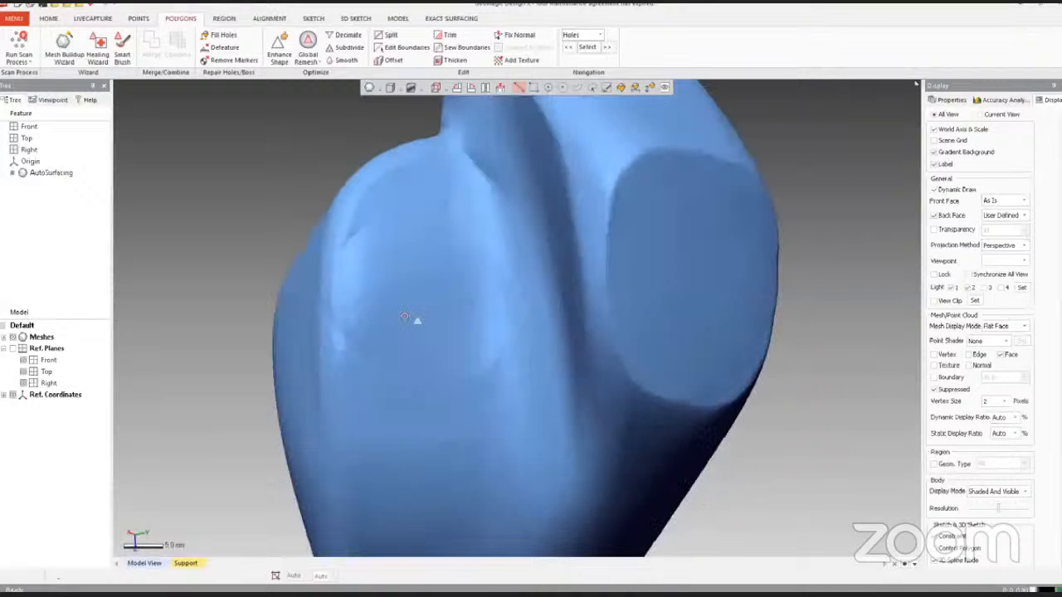
{"action": "left_click", "coordinate": [122, 51]}
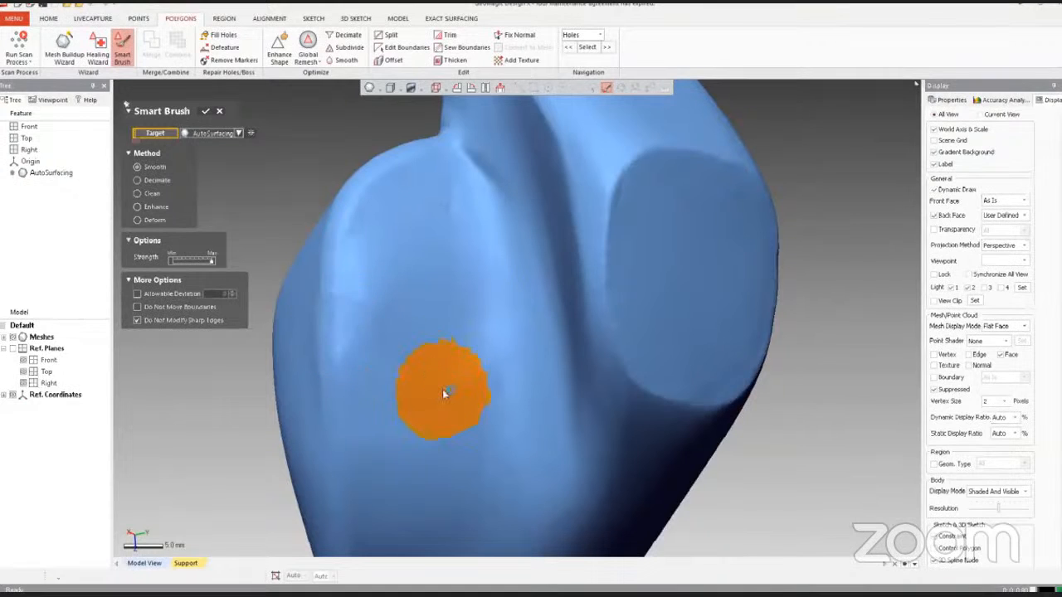
{"action": "left_click_drag", "start_coordinate": [443, 394], "coordinate": [458, 380]}
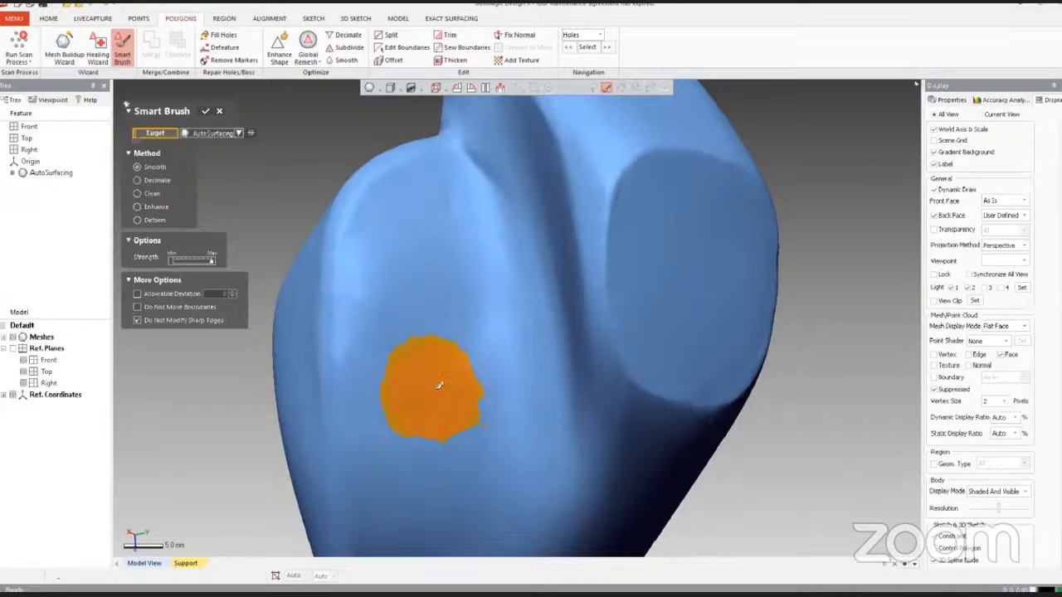
{"action": "right_click_drag", "start_coordinate": [440, 386], "coordinate": [503, 412]}
{"action": "left_click_drag", "start_coordinate": [504, 412], "coordinate": [462, 385]}
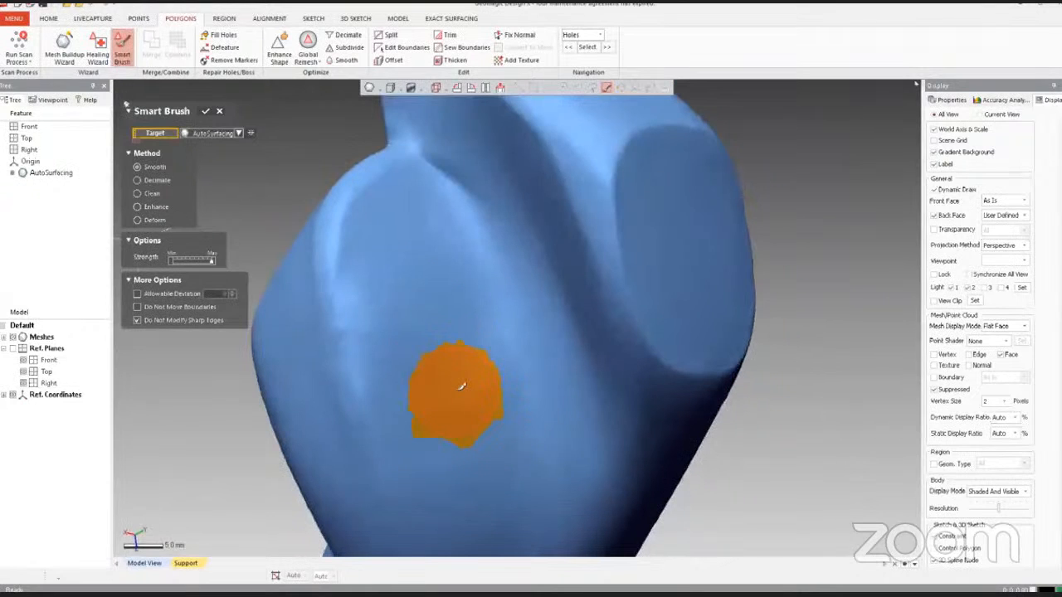
{"action": "left_click", "coordinate": [395, 262]}
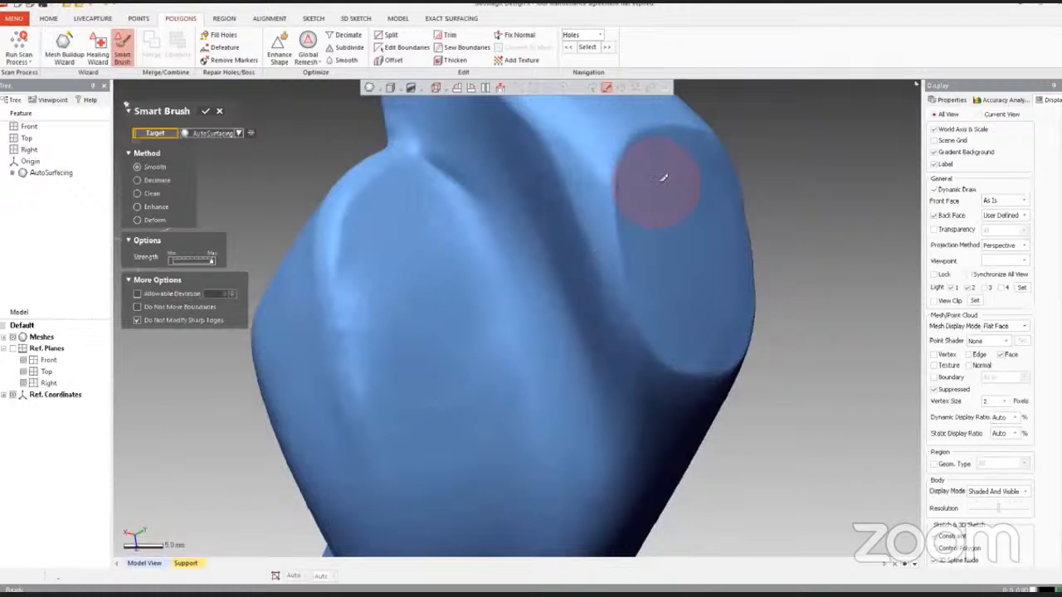
Step: Smooth the flat oval end face of the head and its rim with Smart Brush, and apply the smoothing
{"action": "left_click_drag", "start_coordinate": [664, 176], "coordinate": [703, 186]}
{"action": "left_click_drag", "start_coordinate": [727, 260], "coordinate": [685, 296]}
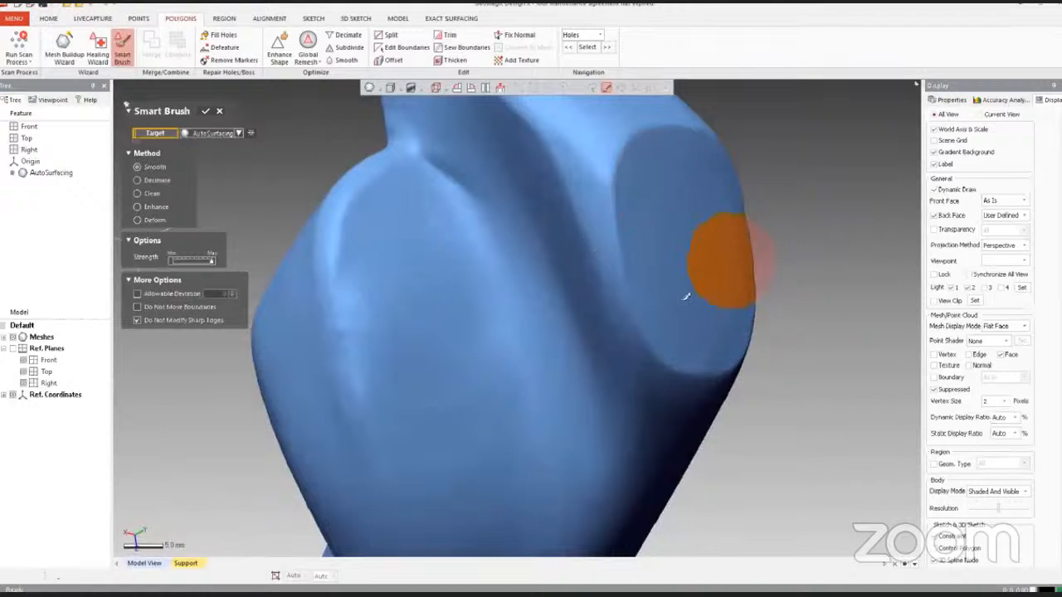
{"action": "right_click_drag", "start_coordinate": [686, 296], "coordinate": [633, 308]}
{"action": "mouse_move", "coordinate": [634, 308]}
{"action": "left_mouse_down"}
{"action": "mouse_move", "coordinate": [686, 347]}
{"action": "mouse_move", "coordinate": [736, 323]}
{"action": "left_mouse_up"}
{"action": "right_click_drag", "start_coordinate": [736, 323], "coordinate": [756, 277]}
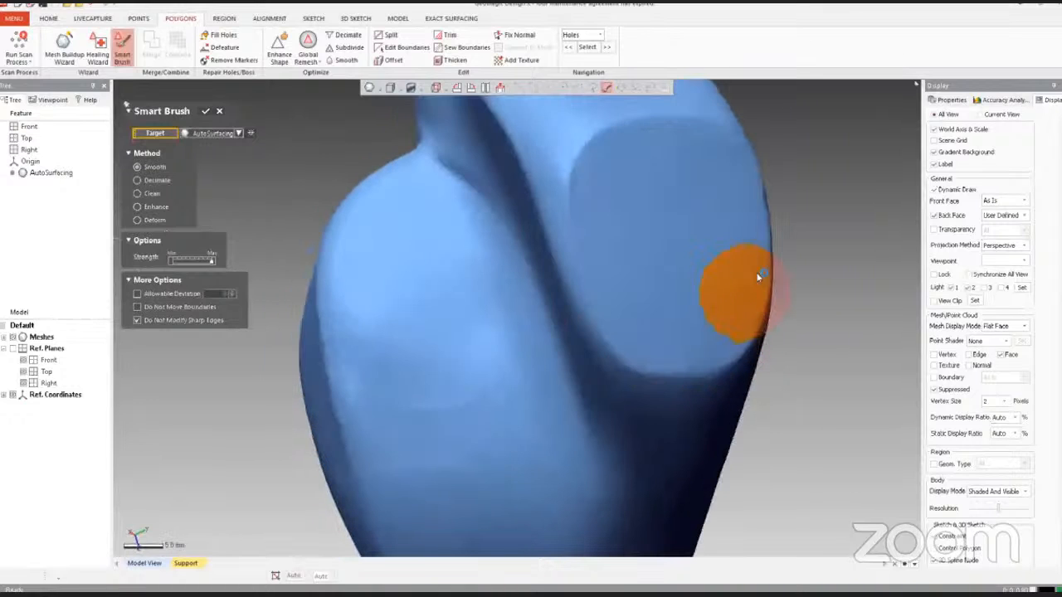
{"action": "left_click_drag", "start_coordinate": [757, 277], "coordinate": [758, 278]}
{"action": "left_click_drag", "start_coordinate": [590, 236], "coordinate": [603, 193]}
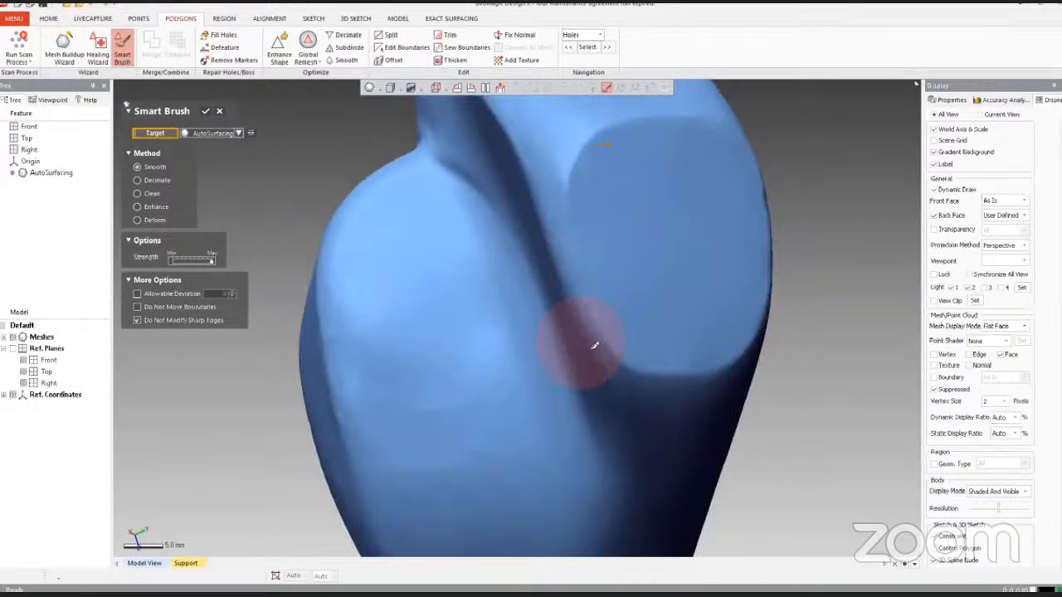
{"action": "right_click_drag", "start_coordinate": [861, 393], "coordinate": [628, 206]}
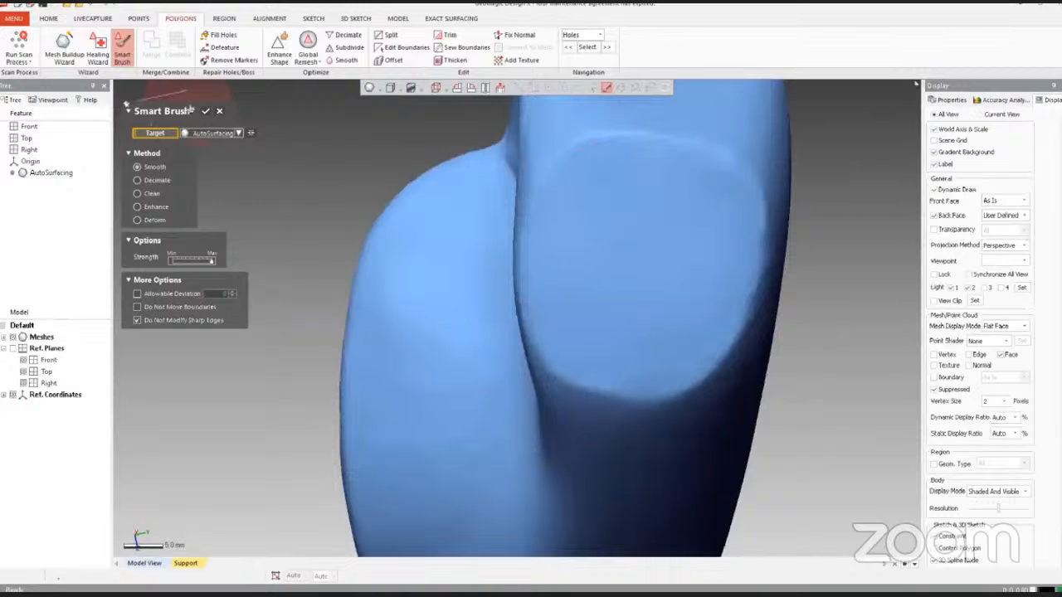
{"action": "left_click", "coordinate": [205, 111]}
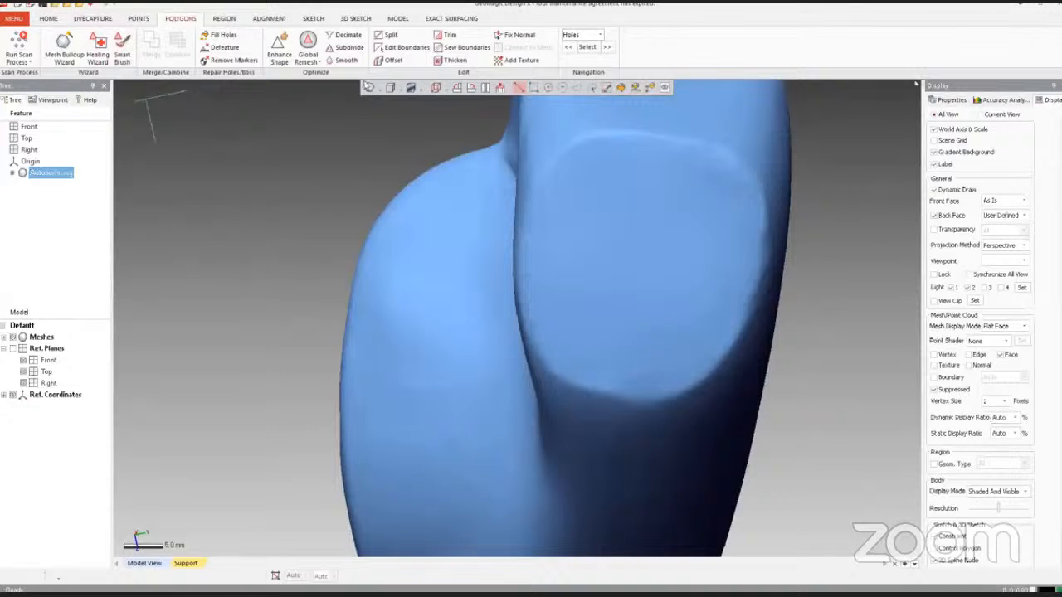
Step: Examine the triangle structure of the filled and smoothed areas with mesh edges displayed, and restore the plain shaded display
{"action": "left_click", "coordinate": [383, 89]}
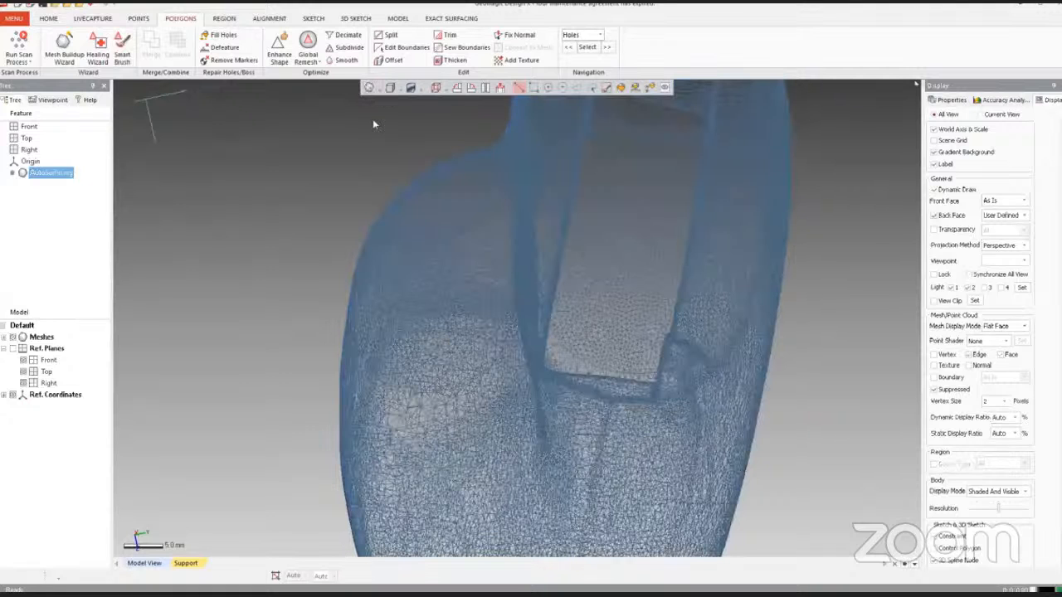
{"action": "left_click", "coordinate": [370, 88]}
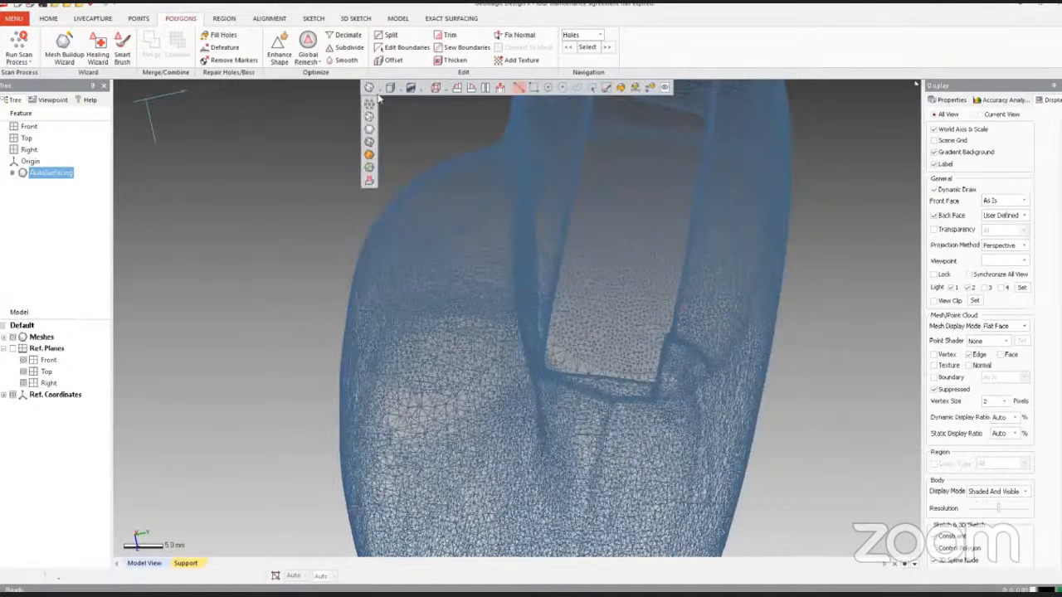
{"action": "left_click", "coordinate": [370, 141]}
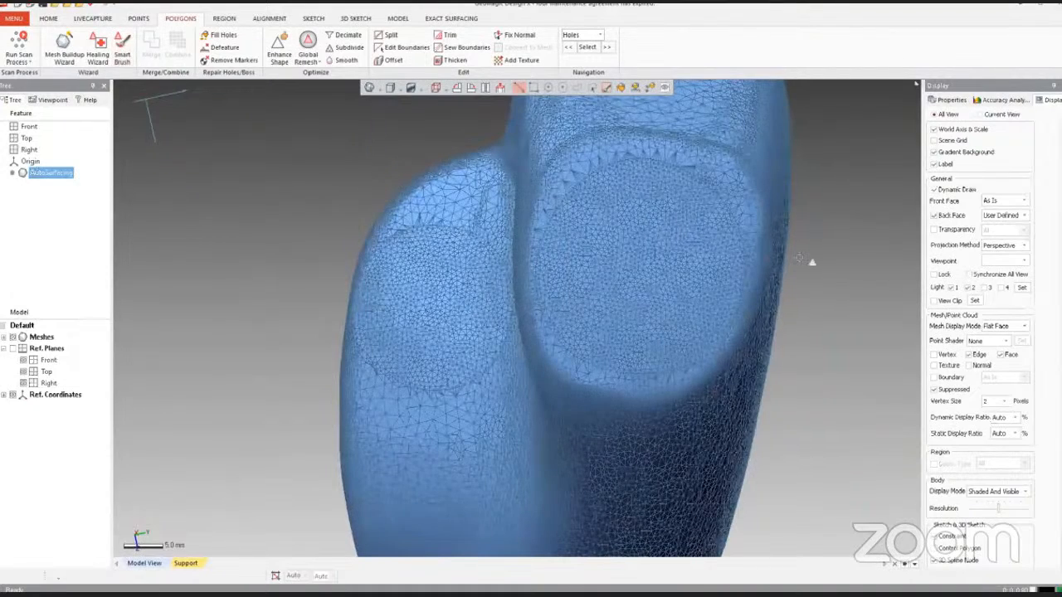
{"action": "scroll", "coordinate": [614, 282], "scroll_direction": "up", "scroll_amount": 3}
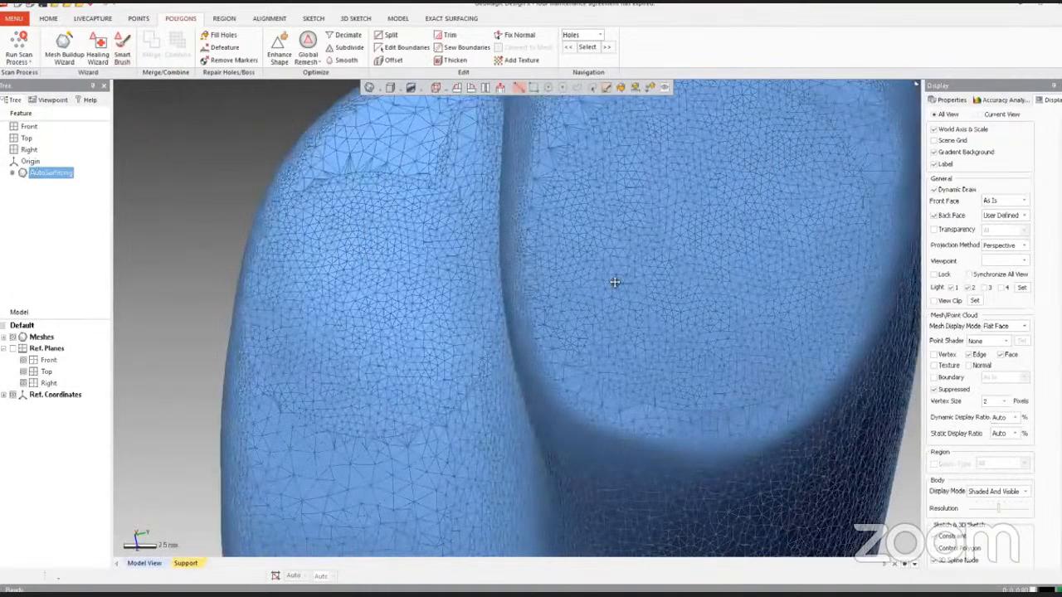
{"action": "right_click_drag", "start_coordinate": [614, 282], "coordinate": [348, 336], "text": "ctrl"}
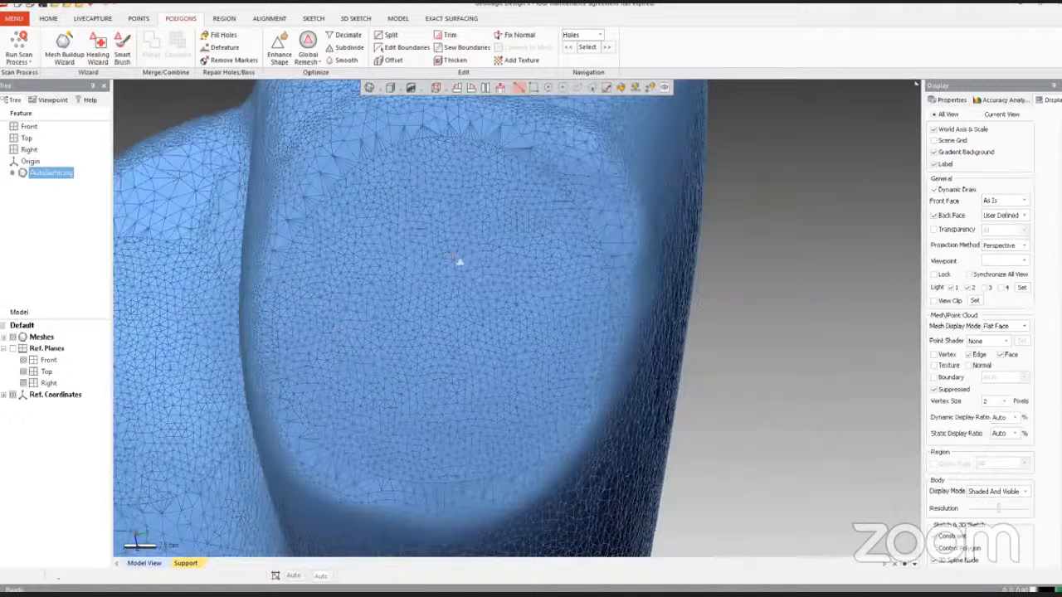
{"action": "right_click_drag", "start_coordinate": [459, 262], "coordinate": [313, 346]}
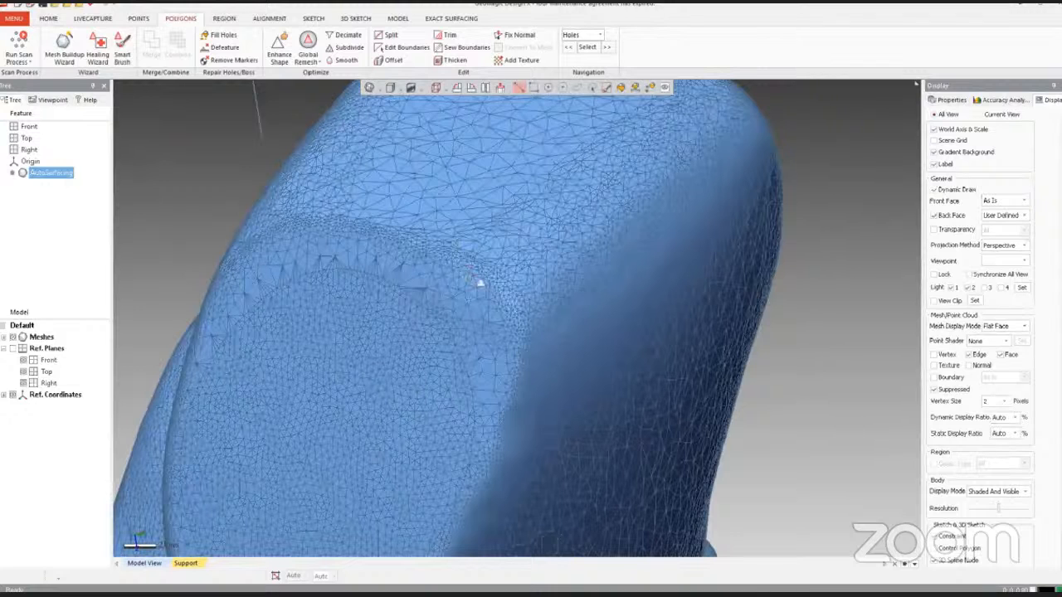
{"action": "right_click_drag", "start_coordinate": [488, 316], "coordinate": [503, 245]}
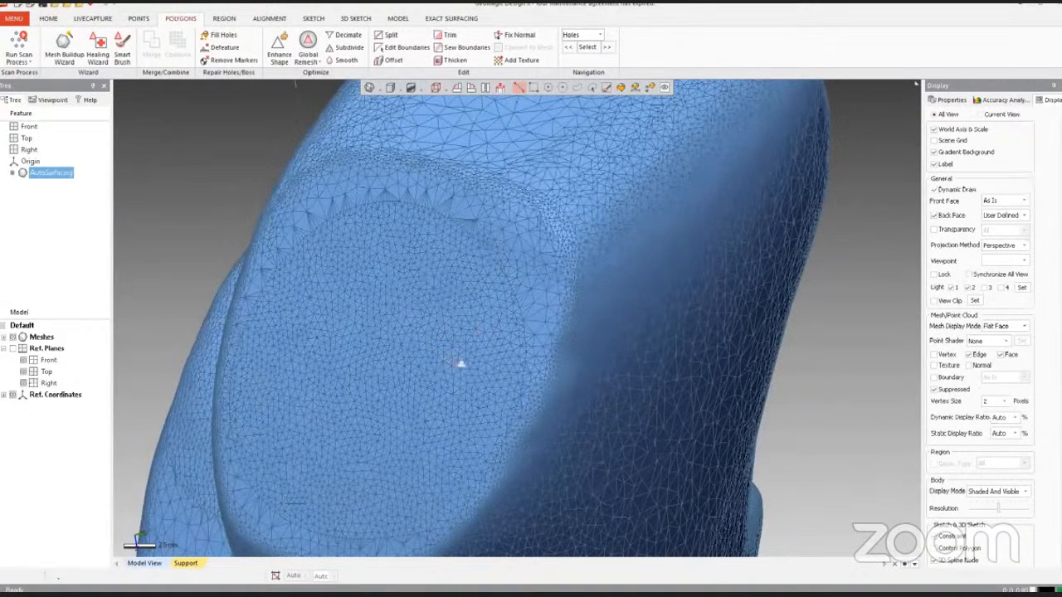
{"action": "right_click_drag", "start_coordinate": [402, 399], "coordinate": [392, 242]}
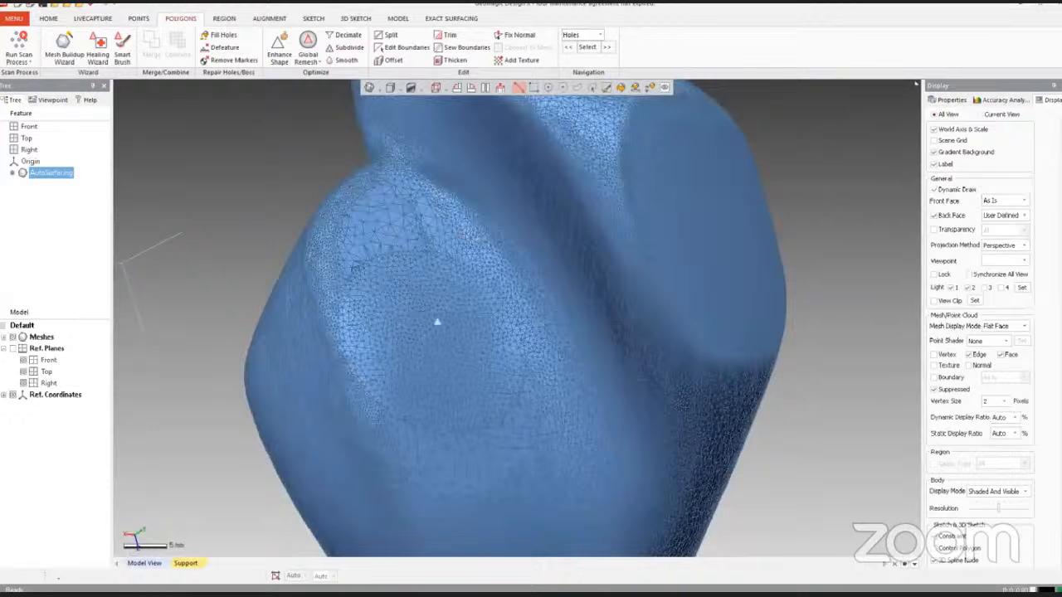
{"action": "right_click_drag", "start_coordinate": [456, 350], "coordinate": [455, 454]}
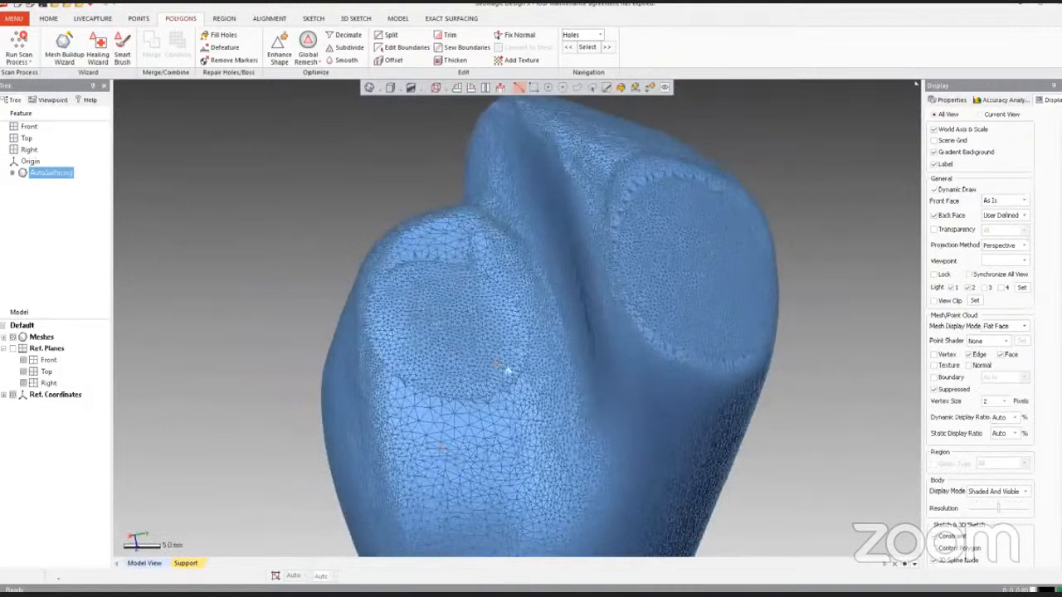
{"action": "scroll", "coordinate": [528, 361], "scroll_direction": "down", "scroll_amount": 2}
{"action": "right_click_drag", "start_coordinate": [527, 361], "coordinate": [752, 337]}
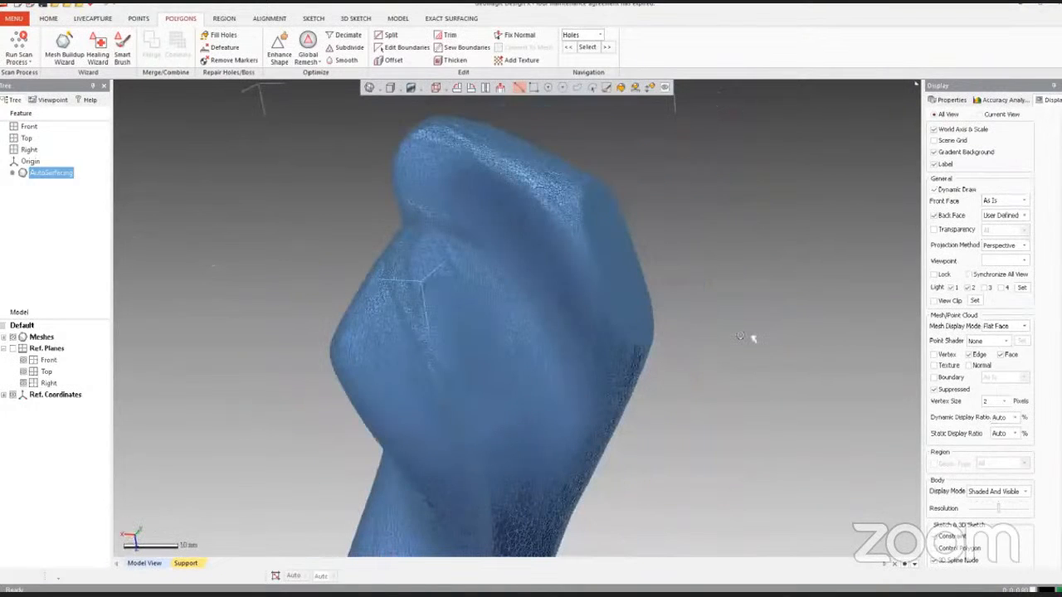
{"action": "left_click", "coordinate": [378, 91]}
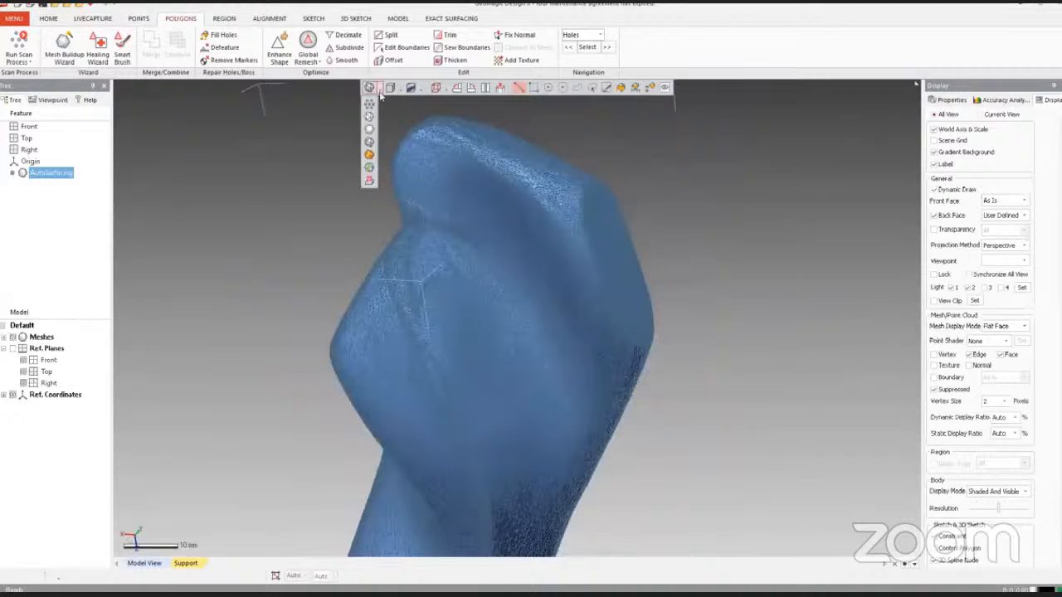
{"action": "left_click", "coordinate": [370, 130]}
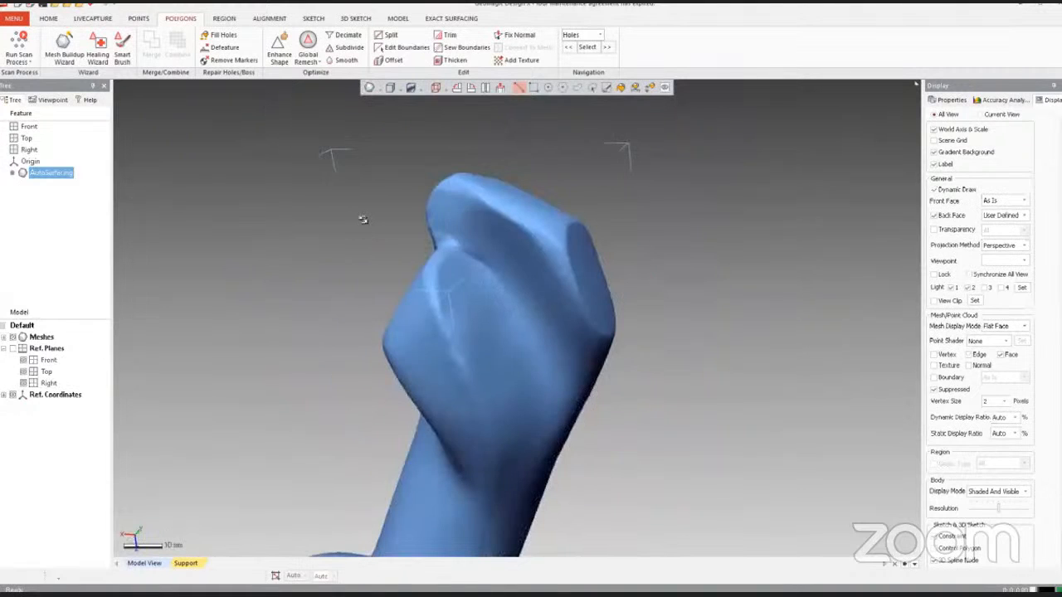
Step: Select the mesh faces around the rectangular slot in the handle's head with a rectangle, and inspect the selection's extent from other sides
{"action": "right_click_drag", "start_coordinate": [362, 219], "coordinate": [437, 262]}
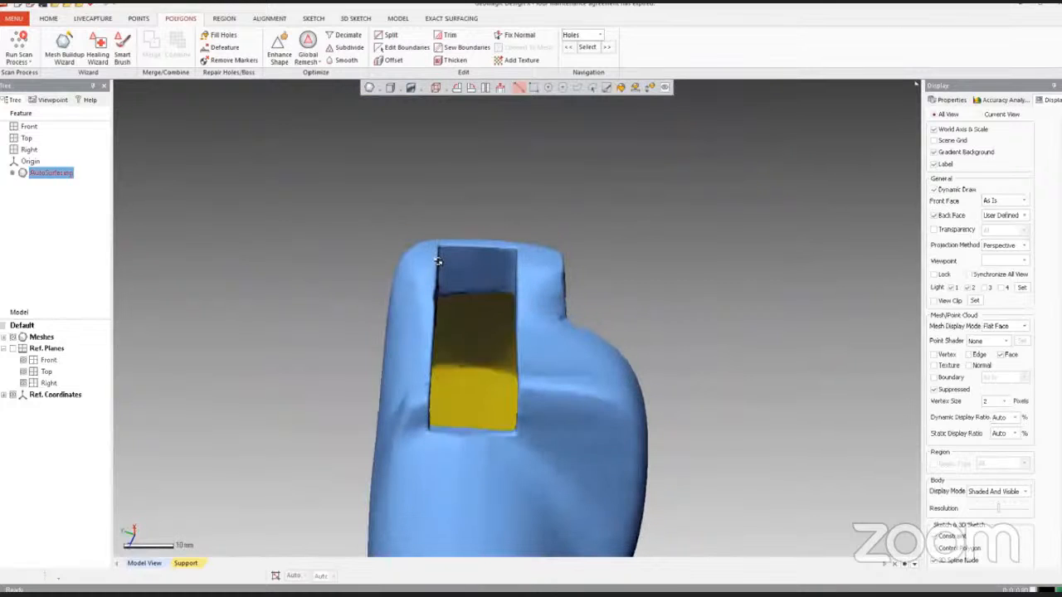
{"action": "right_click_drag", "start_coordinate": [442, 329], "coordinate": [527, 391]}
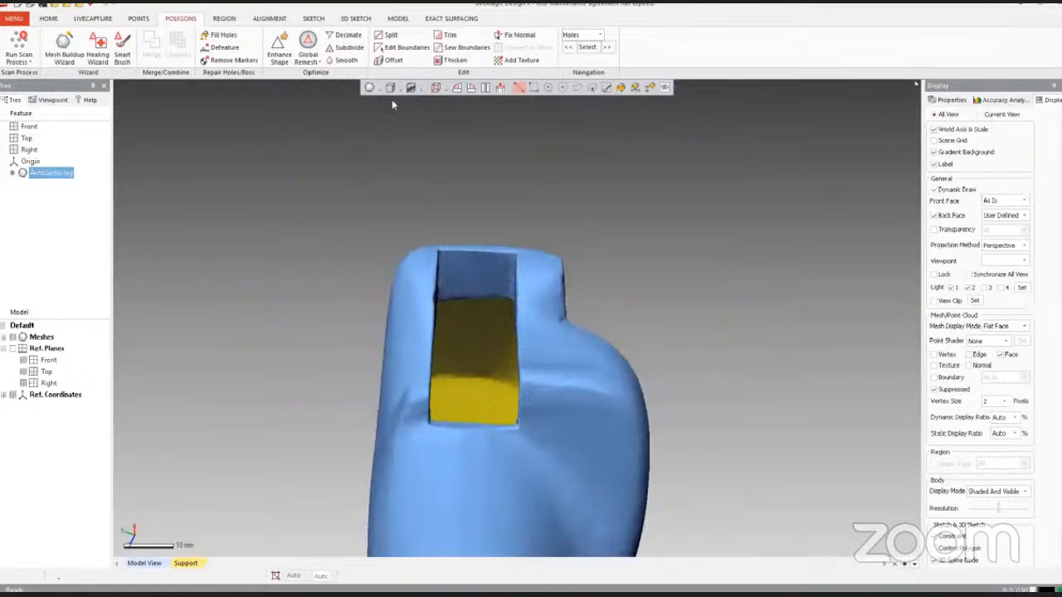
{"action": "left_click", "coordinate": [533, 88]}
{"action": "right_click_drag", "start_coordinate": [432, 237], "coordinate": [546, 368]}
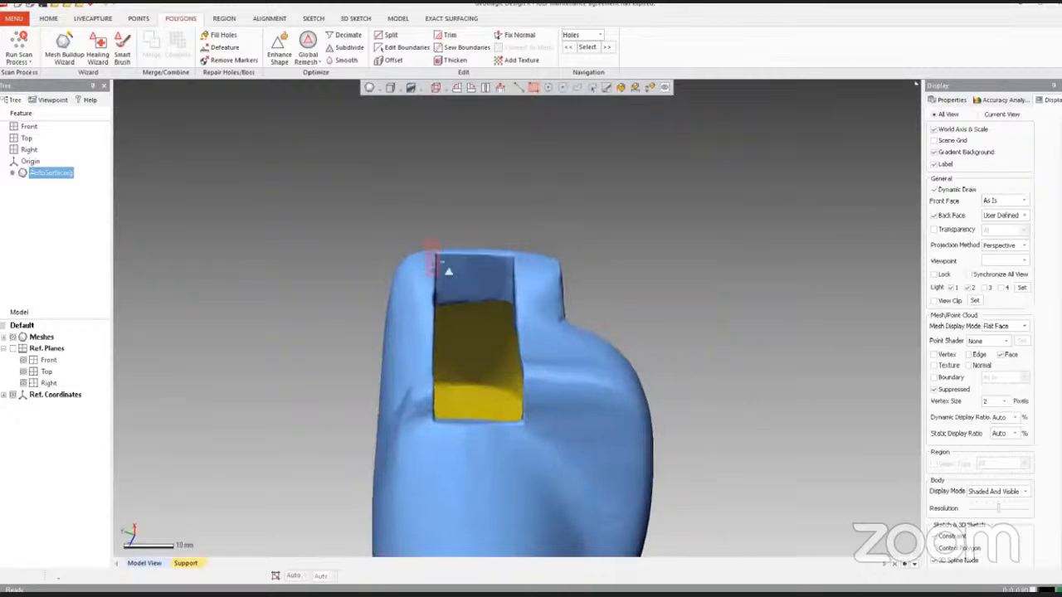
{"action": "left_click_drag", "start_coordinate": [448, 272], "coordinate": [543, 432]}
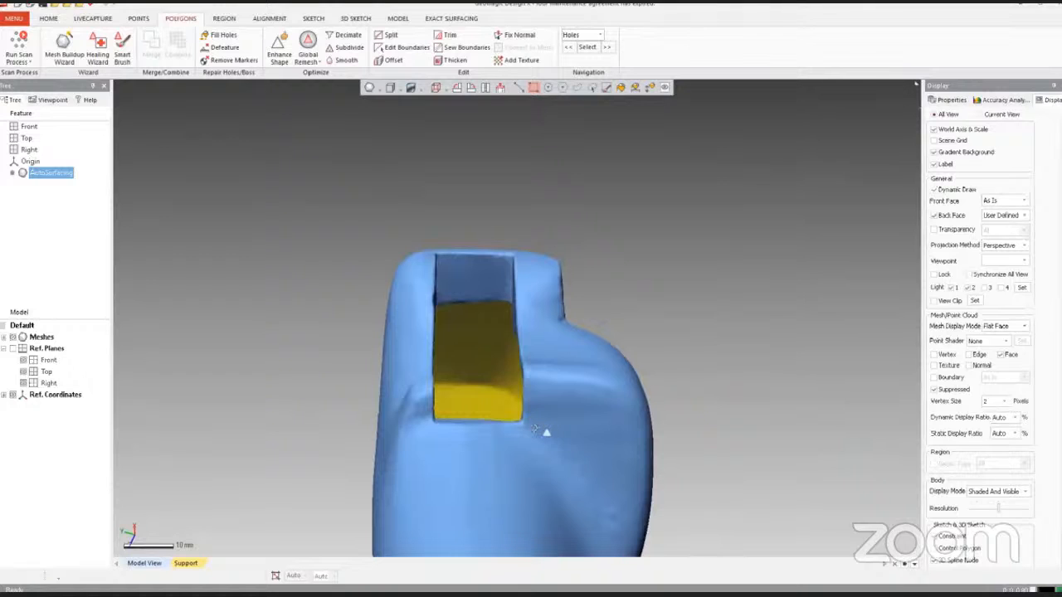
{"action": "left_click_drag", "start_coordinate": [533, 427], "coordinate": [435, 234]}
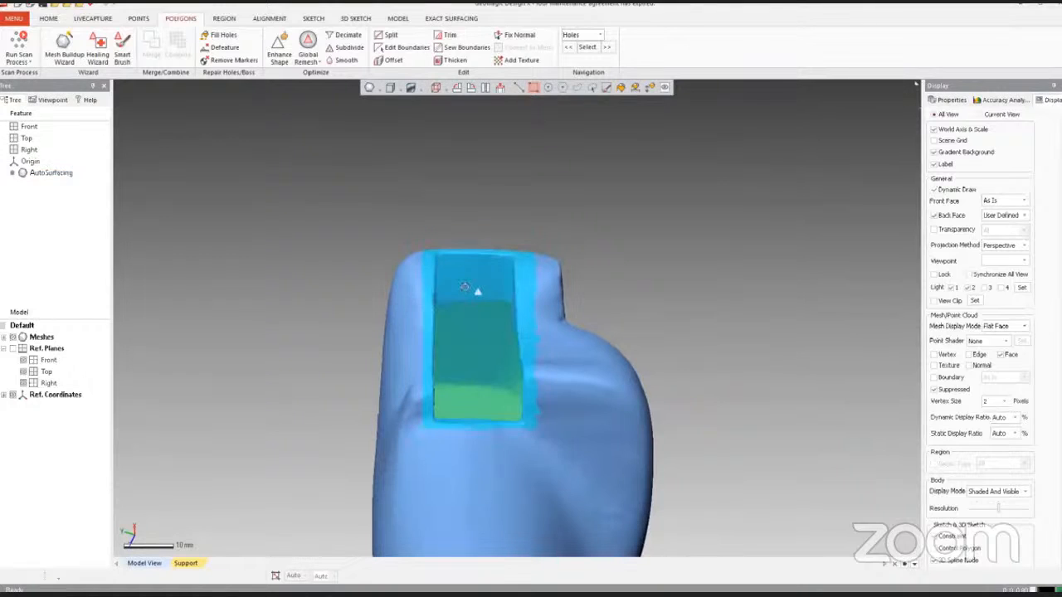
{"action": "right_click_drag", "start_coordinate": [466, 287], "coordinate": [646, 239]}
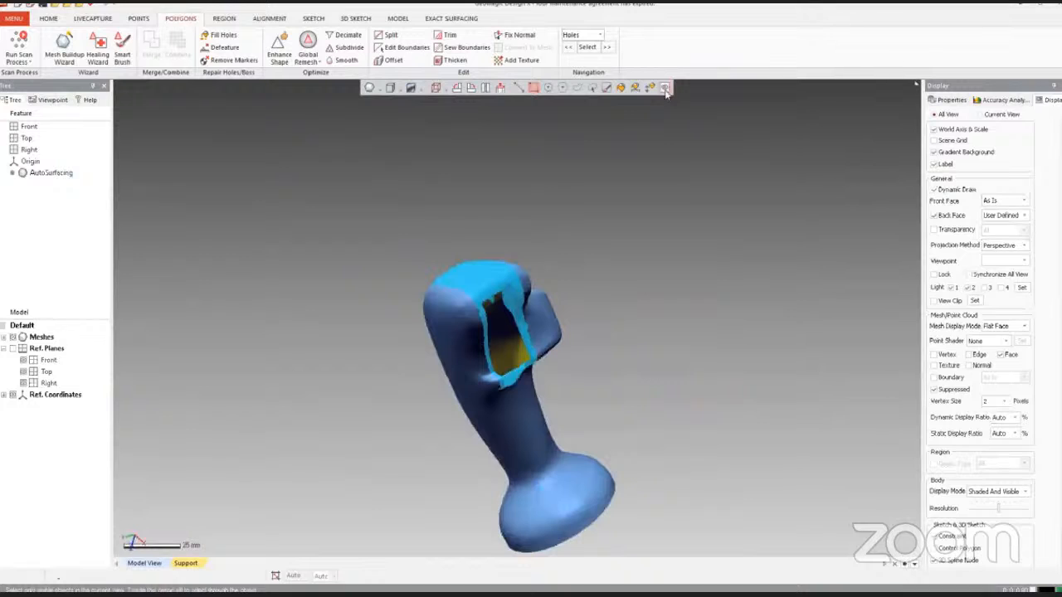
{"action": "scroll", "coordinate": [387, 158], "scroll_direction": "down", "scroll_amount": 1}
{"action": "right_click_drag", "start_coordinate": [385, 157], "coordinate": [436, 267]}
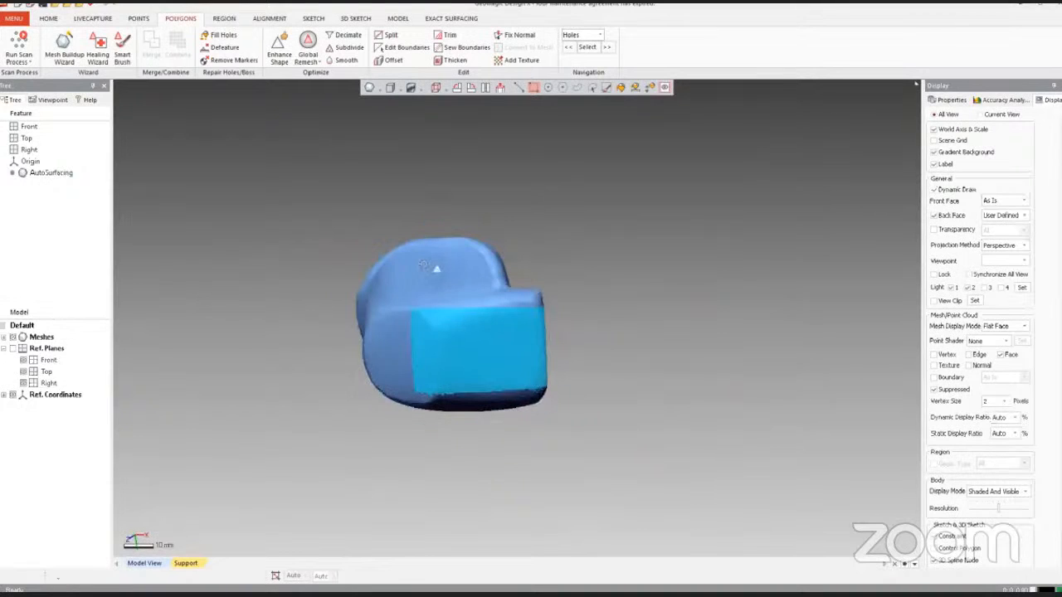
Step: Remove the faces on the head's flat side and the stray patch in the hollow behind the slot from the selection
{"action": "left_click_drag", "start_coordinate": [405, 294], "coordinate": [533, 448]}
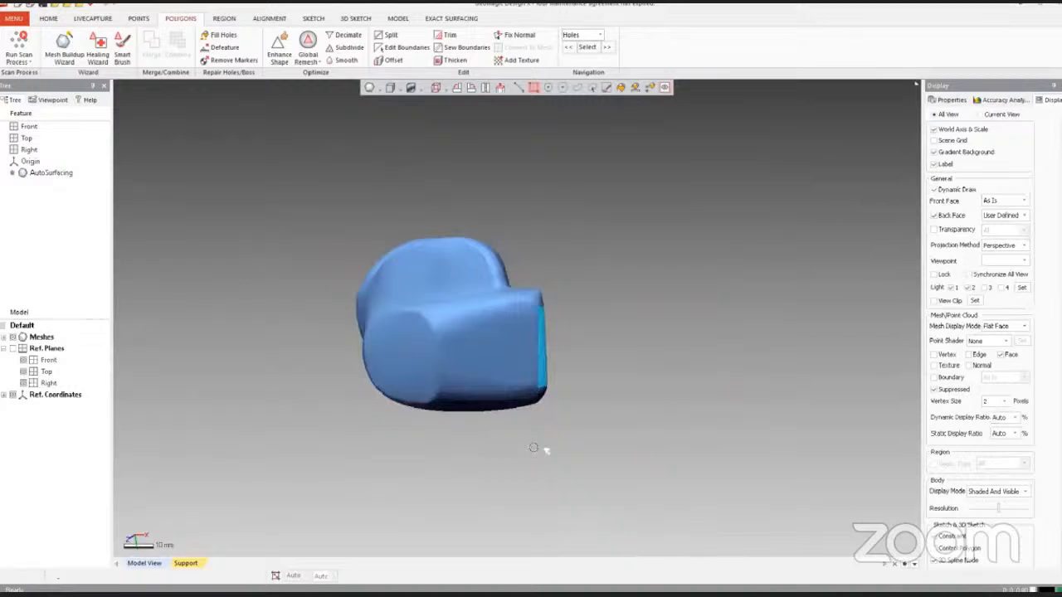
{"action": "right_click_drag", "start_coordinate": [533, 448], "coordinate": [335, 423]}
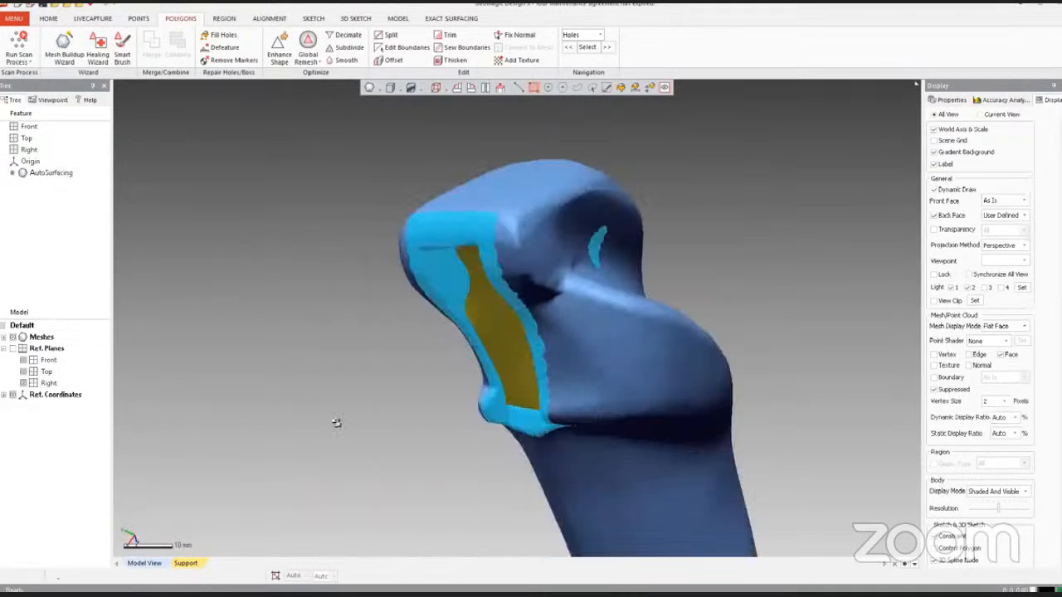
{"action": "left_click_drag", "start_coordinate": [577, 200], "coordinate": [625, 301]}
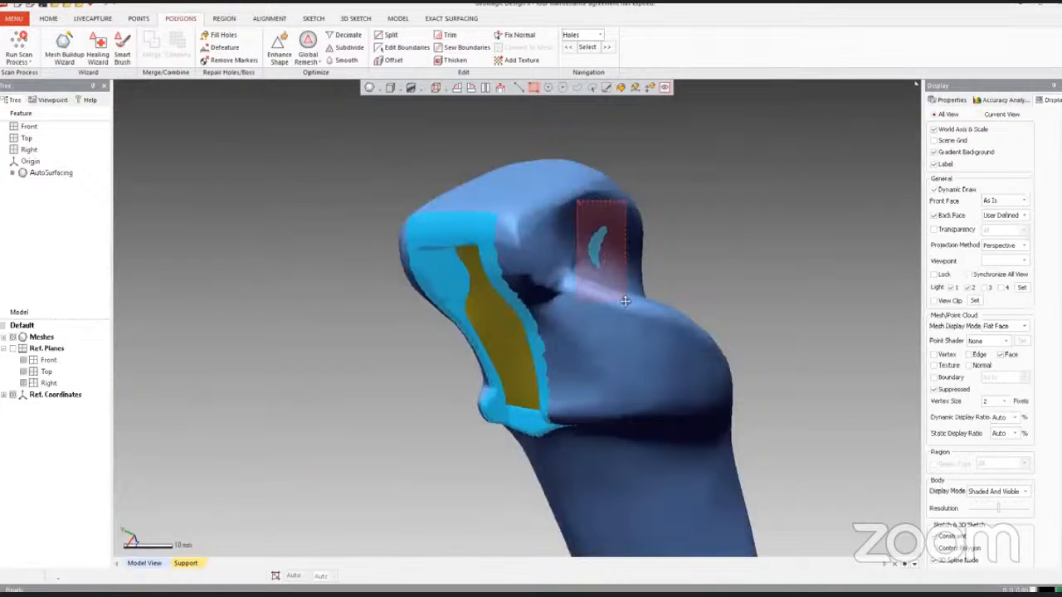
{"action": "right_click_drag", "start_coordinate": [625, 301], "coordinate": [609, 199]}
{"action": "scroll", "coordinate": [510, 292], "scroll_direction": "up", "scroll_amount": 4}
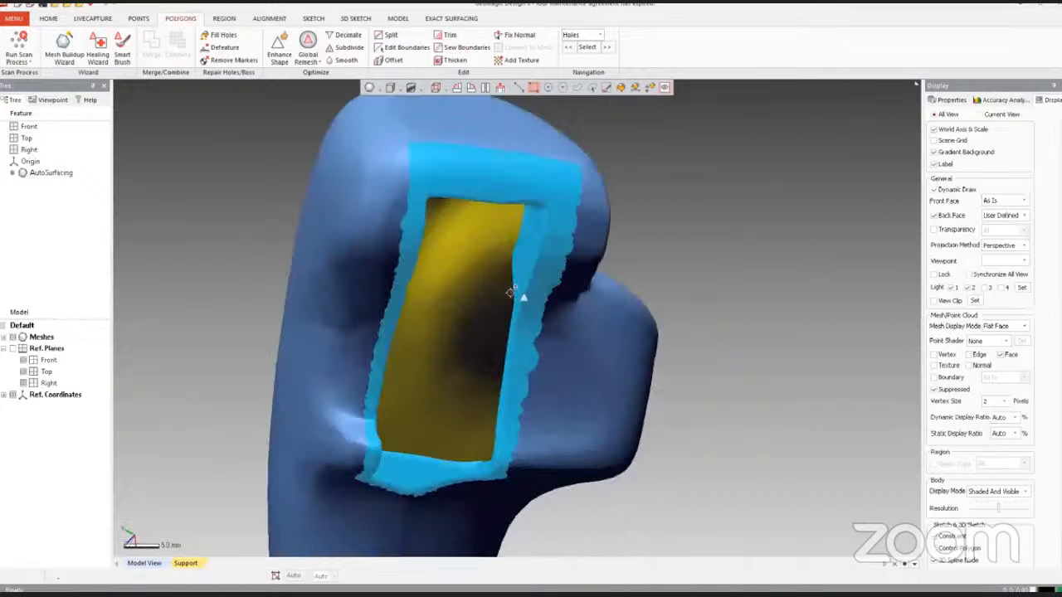
Step: Trim the selection with line selection to a narrow band along the slot's upper edge and the long edge beside the bulge
{"action": "right_click_drag", "start_coordinate": [510, 292], "coordinate": [526, 97]}
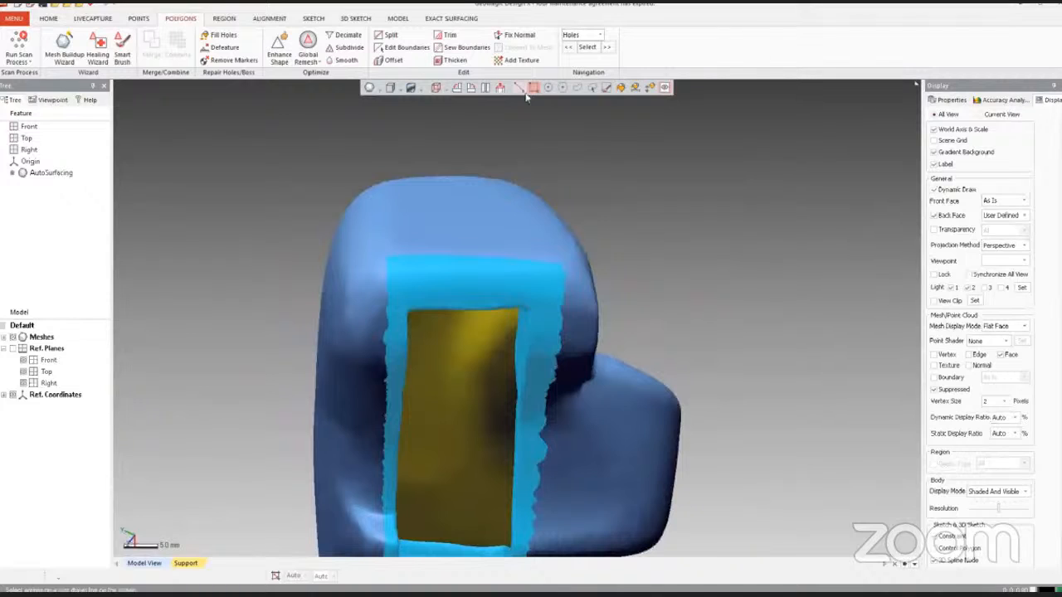
{"action": "left_click", "coordinate": [523, 92]}
{"action": "left_click_drag", "start_coordinate": [377, 260], "coordinate": [642, 282]}
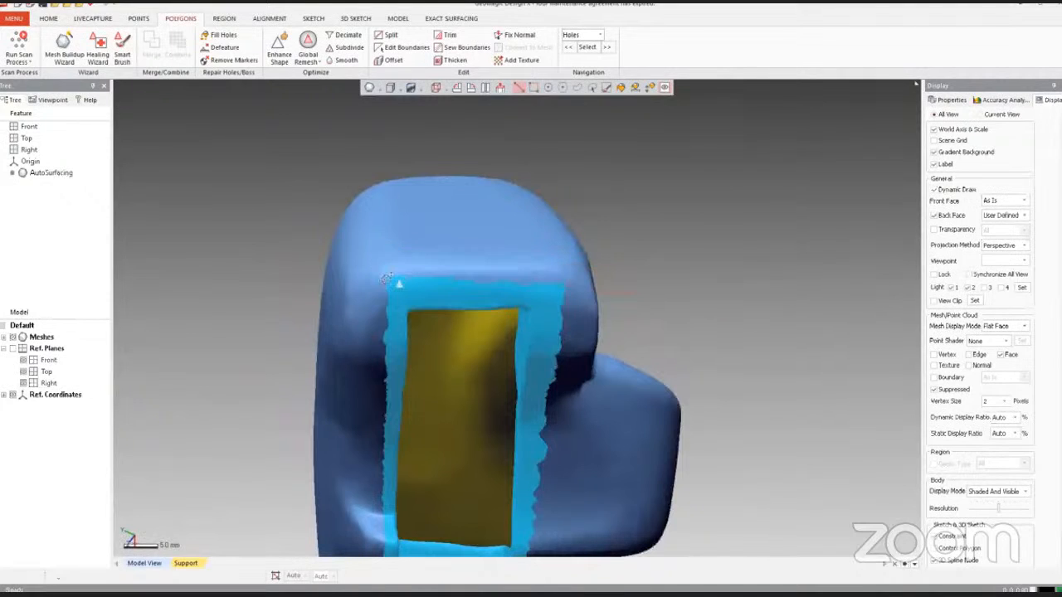
{"action": "left_click_drag", "start_coordinate": [396, 282], "coordinate": [606, 291]}
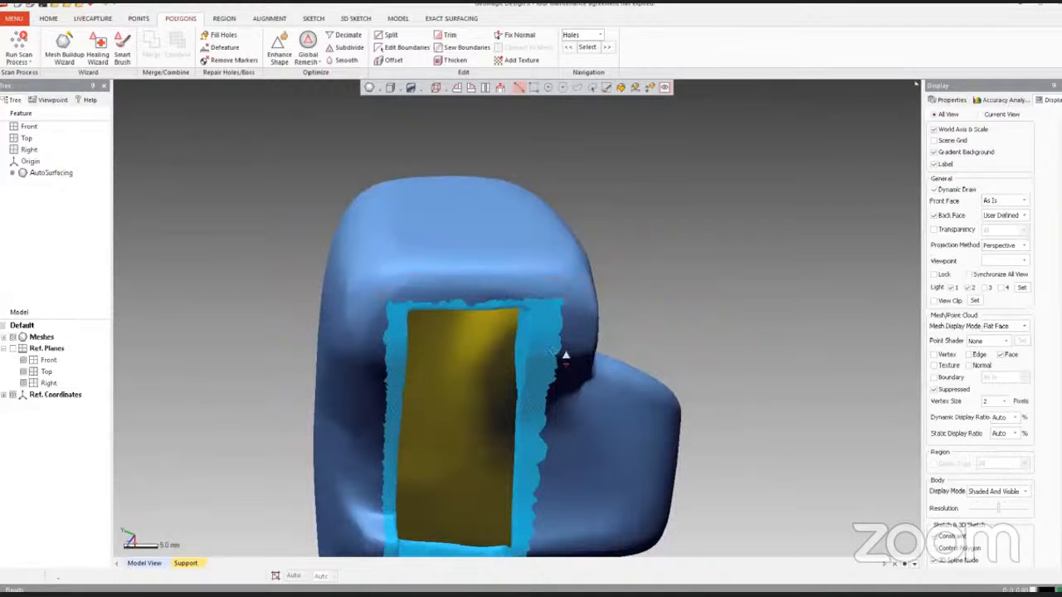
{"action": "scroll", "coordinate": [565, 360], "scroll_direction": "down", "scroll_amount": 2}
{"action": "right_click_drag", "start_coordinate": [565, 361], "coordinate": [560, 438]}
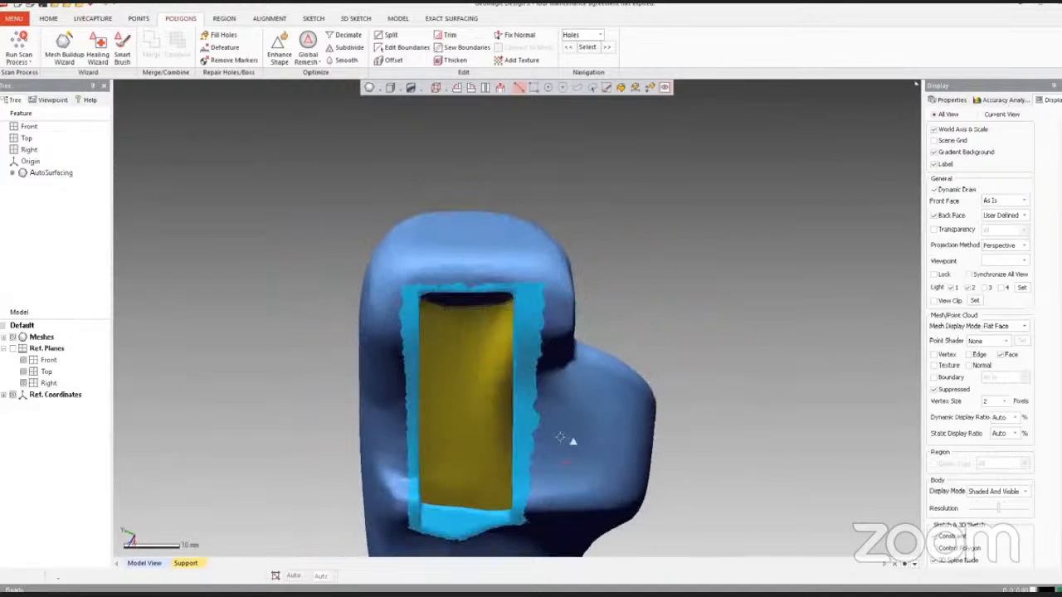
{"action": "mouse_move", "coordinate": [539, 543]}
{"action": "left_mouse_down"}
{"action": "mouse_move", "coordinate": [549, 350]}
{"action": "mouse_move", "coordinate": [538, 259]}
{"action": "left_mouse_up"}
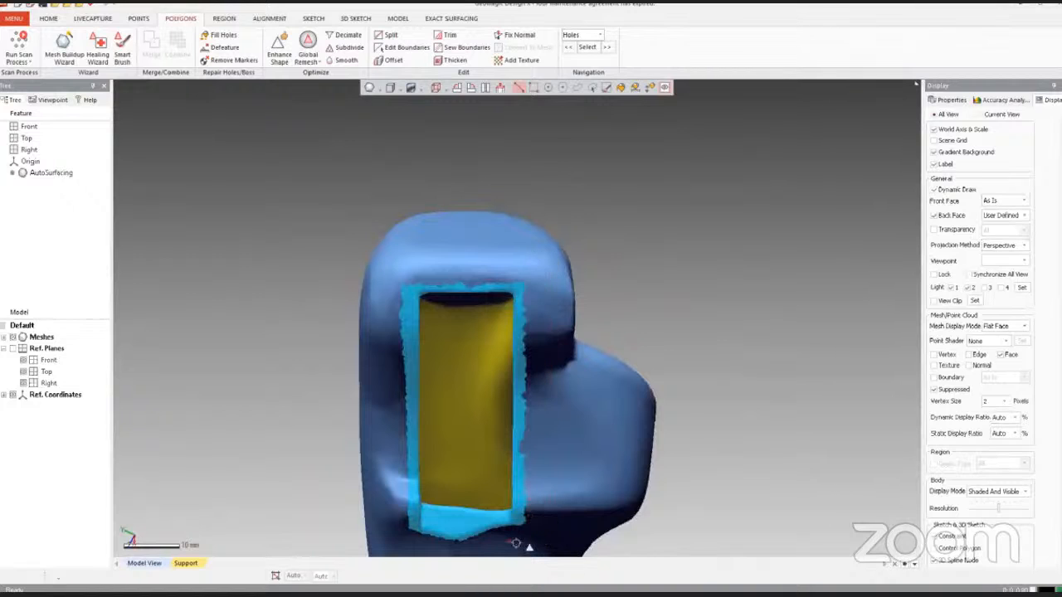
Step: Check the trimmed selection around the slot from other sides and delete the selected faces
{"action": "right_click_drag", "start_coordinate": [515, 543], "coordinate": [501, 508]}
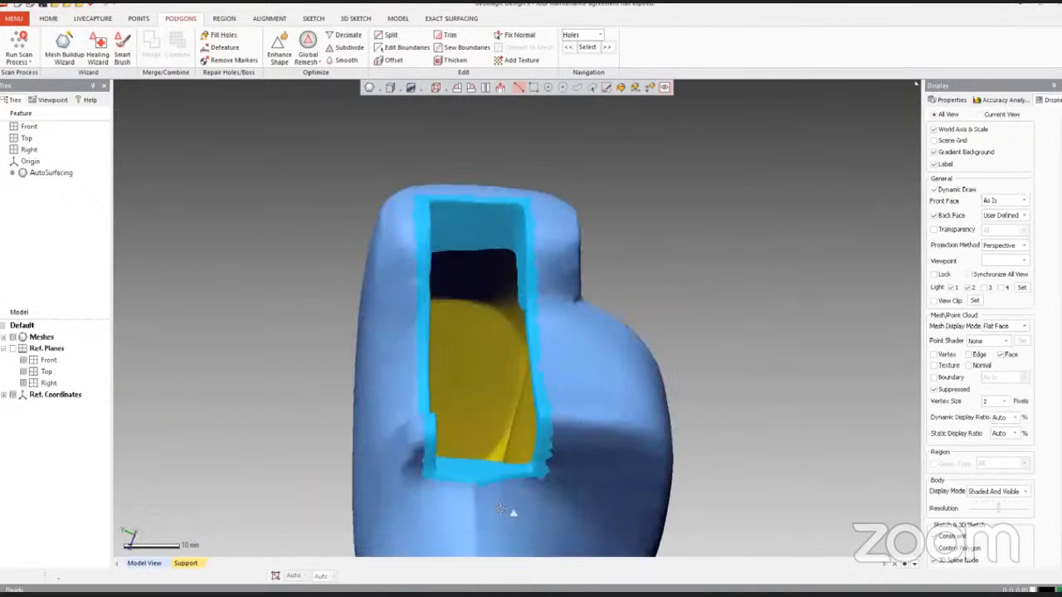
{"action": "right_click_drag", "start_coordinate": [491, 411], "coordinate": [562, 448]}
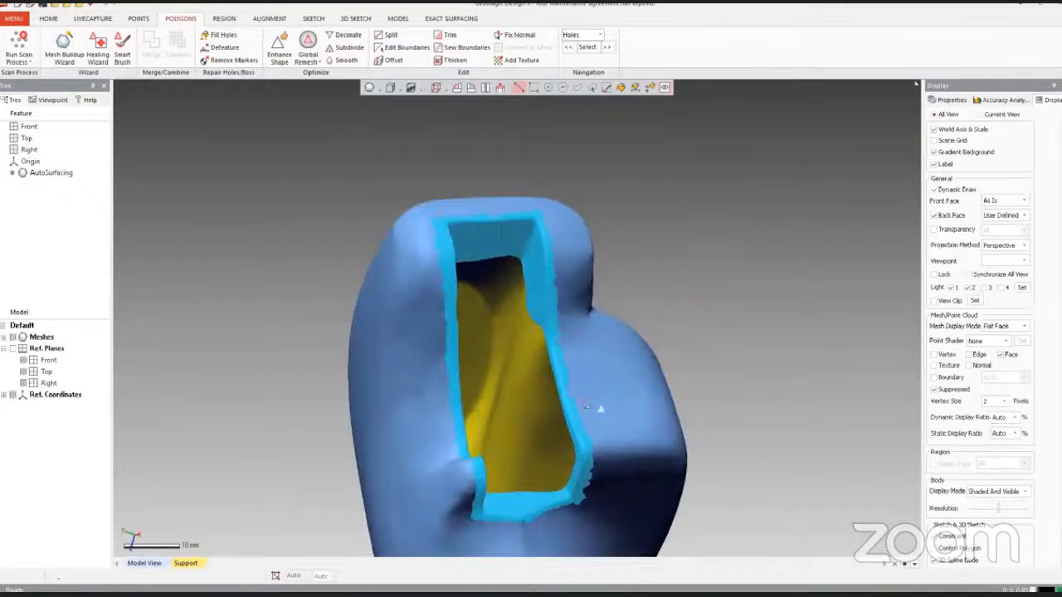
{"action": "right_click_drag", "start_coordinate": [600, 408], "coordinate": [480, 329]}
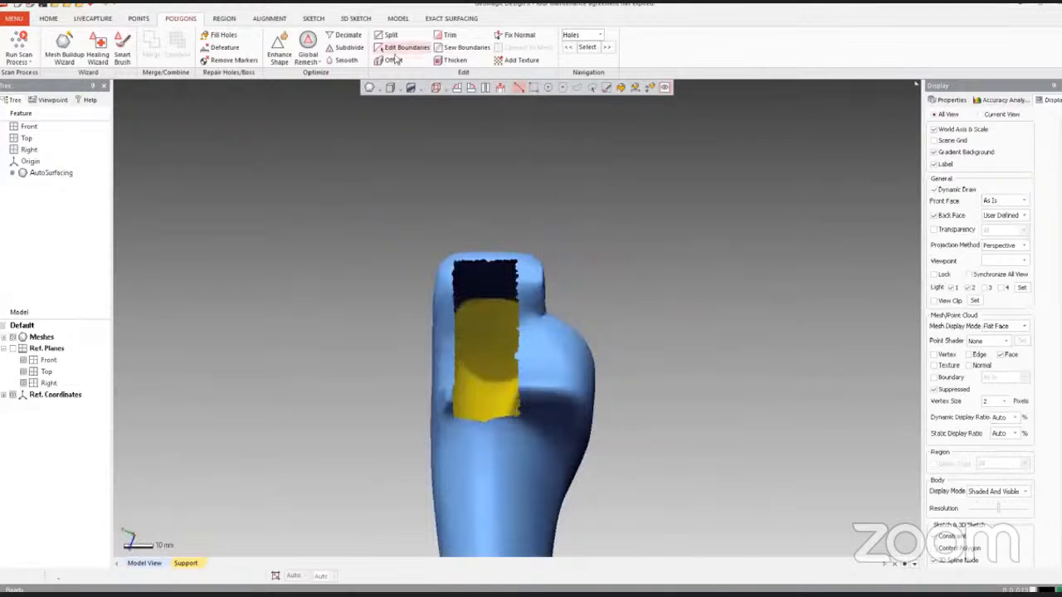
Step: Smooth the jagged boundary of the slot opening in Edit Boundaries with the Smooth method and an increased N-depth
{"action": "left_click", "coordinate": [499, 261]}
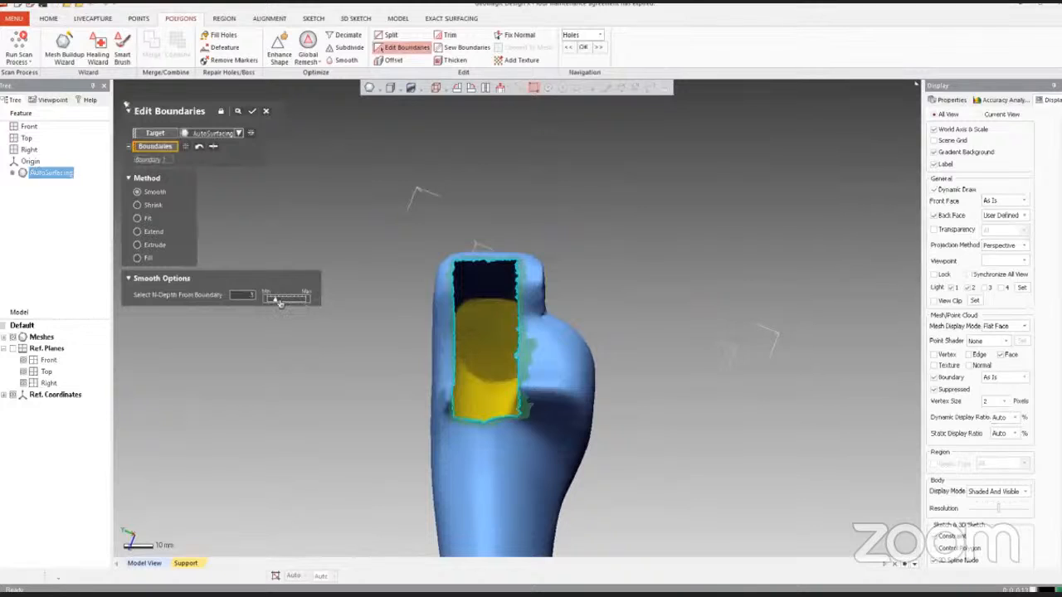
{"action": "left_click", "coordinate": [237, 111]}
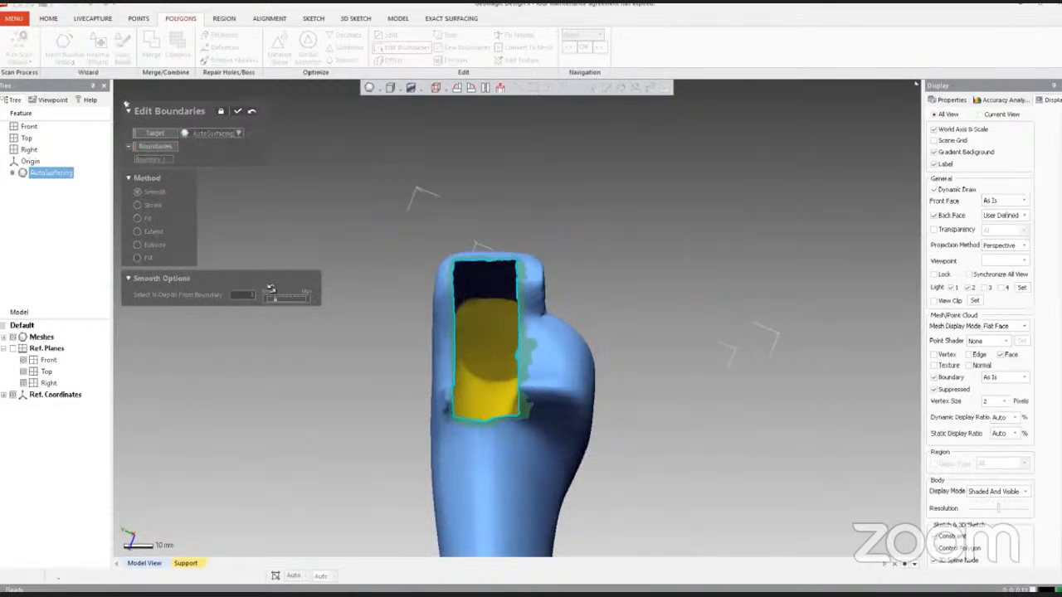
{"action": "left_click", "coordinate": [238, 111]}
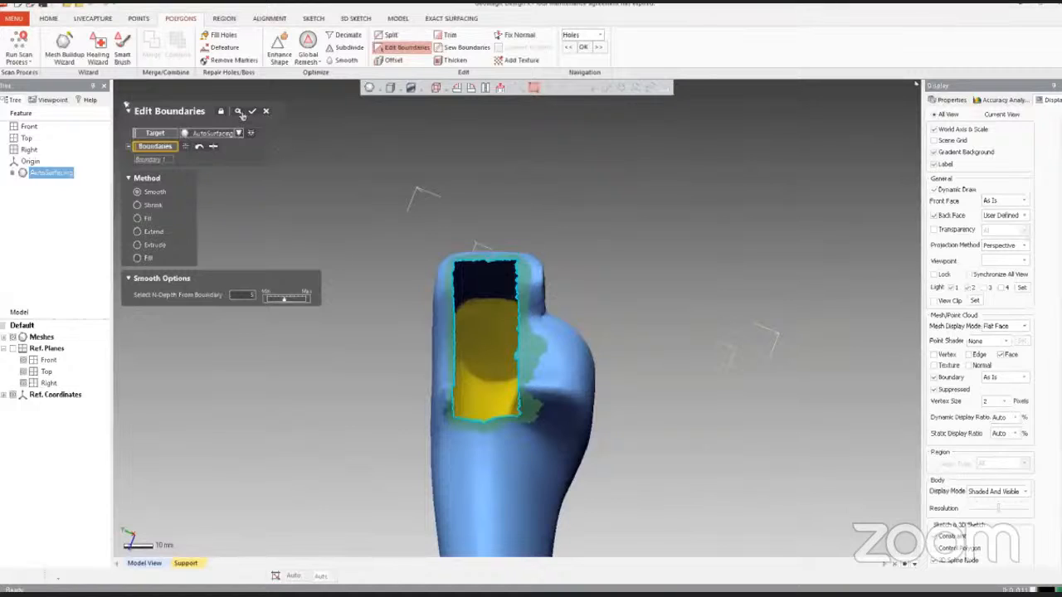
{"action": "left_click", "coordinate": [239, 111]}
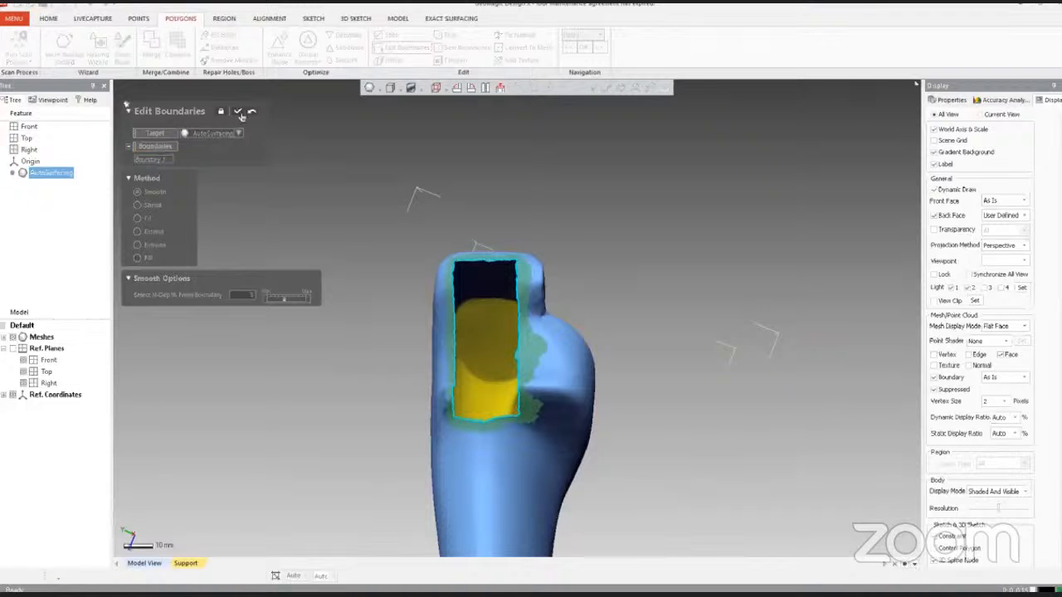
{"action": "left_click", "coordinate": [238, 112]}
Step: Try to fill the whole slot opening as one boundary with Fill Holes, and clear the boundary selection
{"action": "right_click_drag", "start_coordinate": [534, 338], "coordinate": [418, 243]}
{"action": "scroll", "coordinate": [542, 357], "scroll_direction": "up", "scroll_amount": 4}
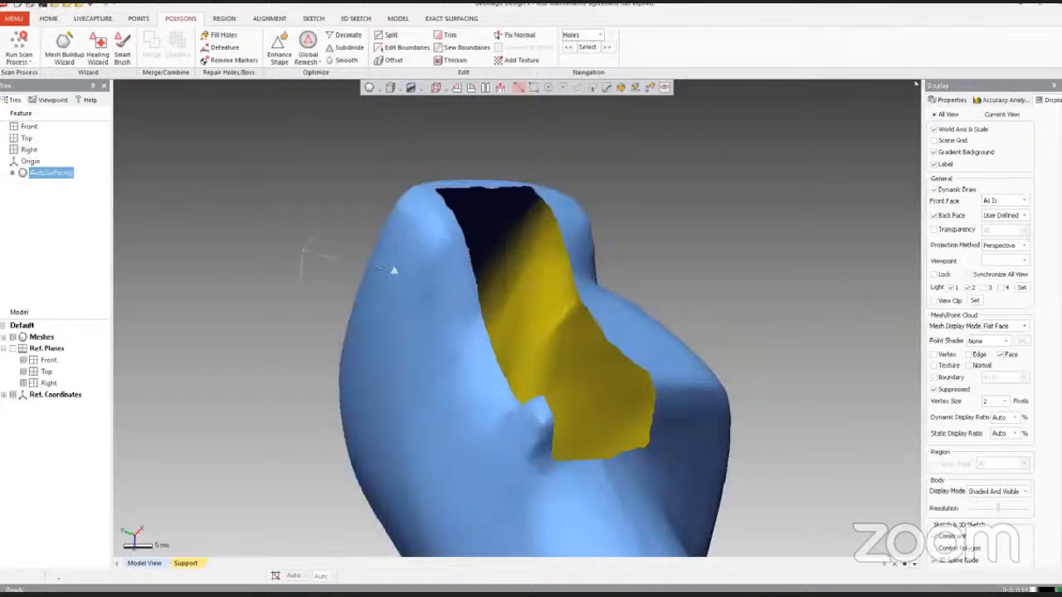
{"action": "right_click_drag", "start_coordinate": [394, 269], "coordinate": [322, 232]}
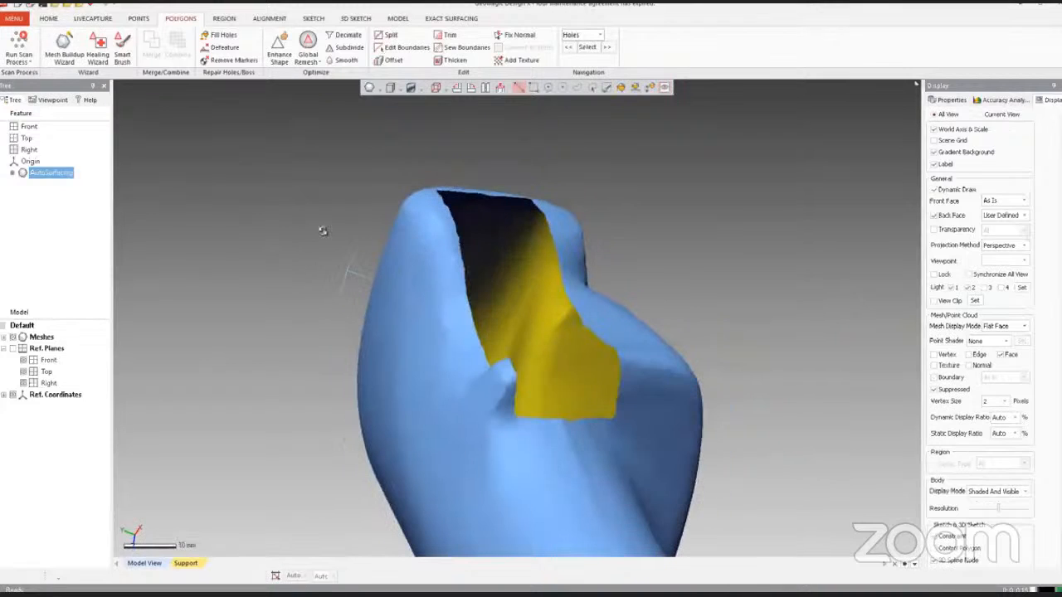
{"action": "left_click", "coordinate": [219, 35]}
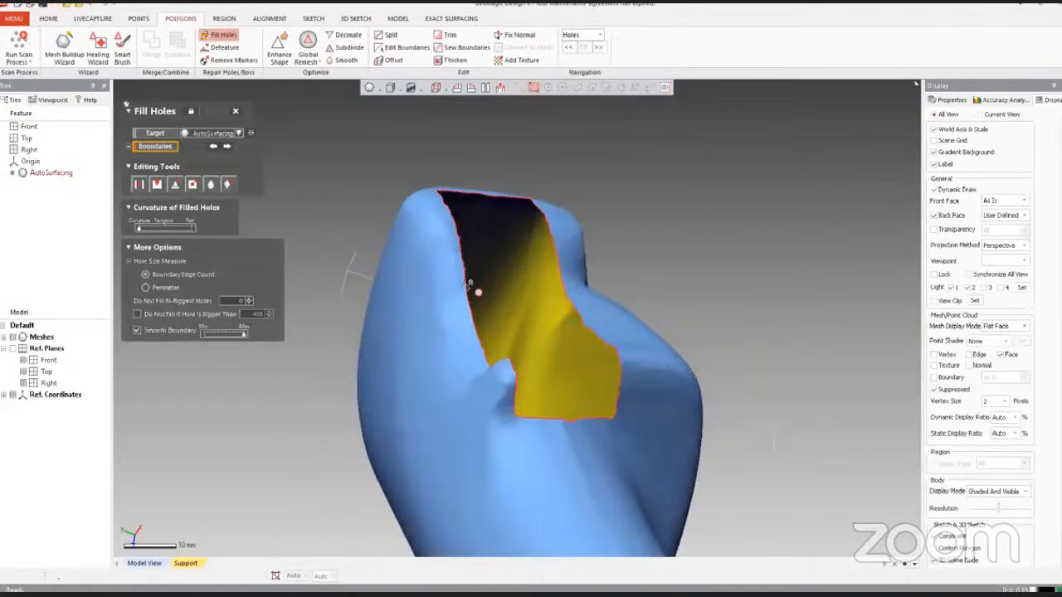
{"action": "left_click", "coordinate": [471, 288]}
{"action": "right_click_drag", "start_coordinate": [502, 316], "coordinate": [466, 288]}
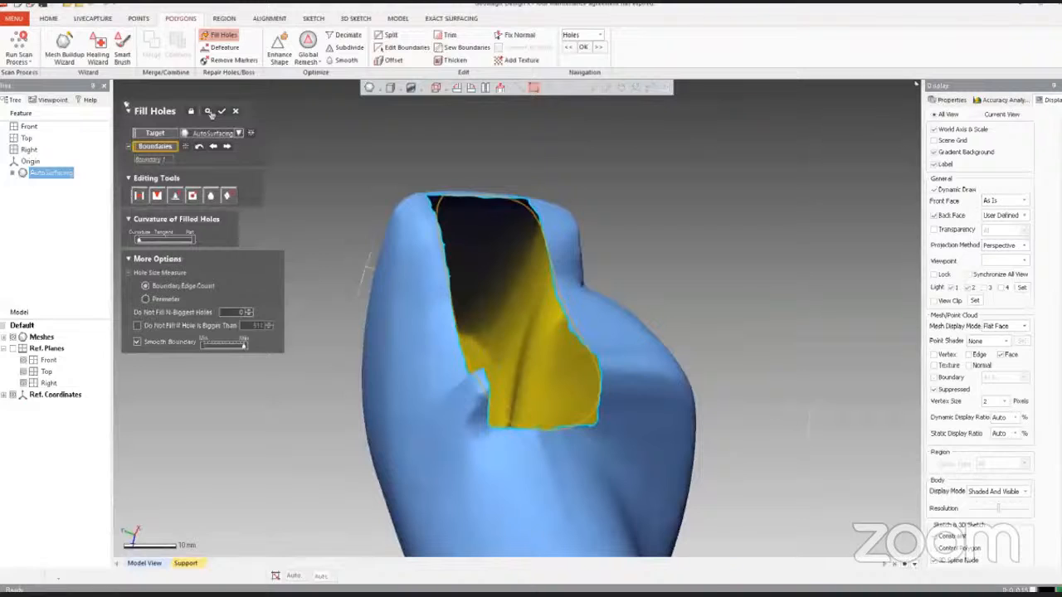
{"action": "left_click", "coordinate": [221, 110]}
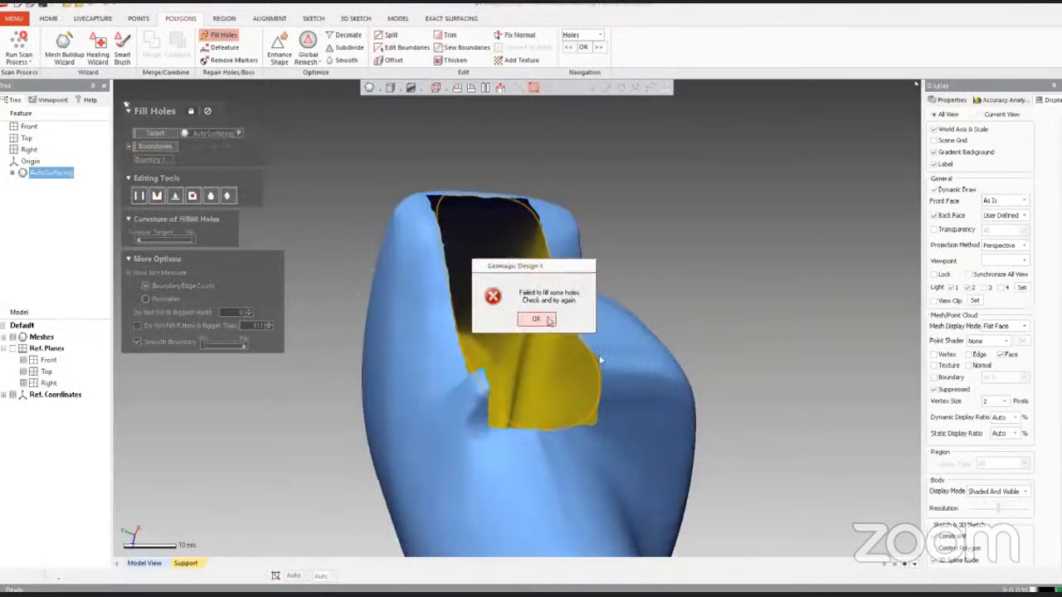
{"action": "left_click", "coordinate": [535, 319]}
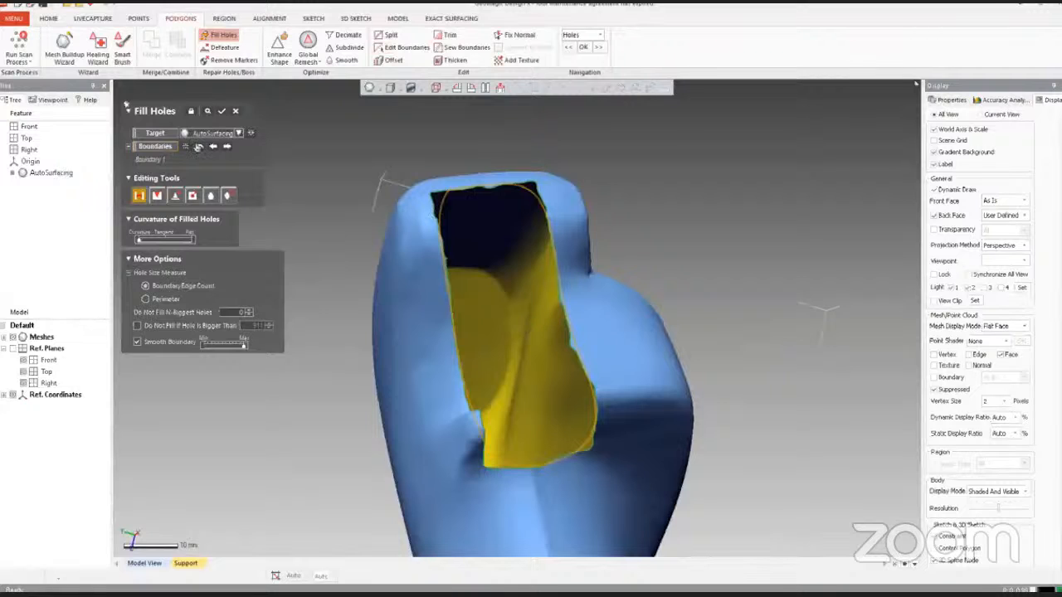
{"action": "left_click", "coordinate": [198, 146]}
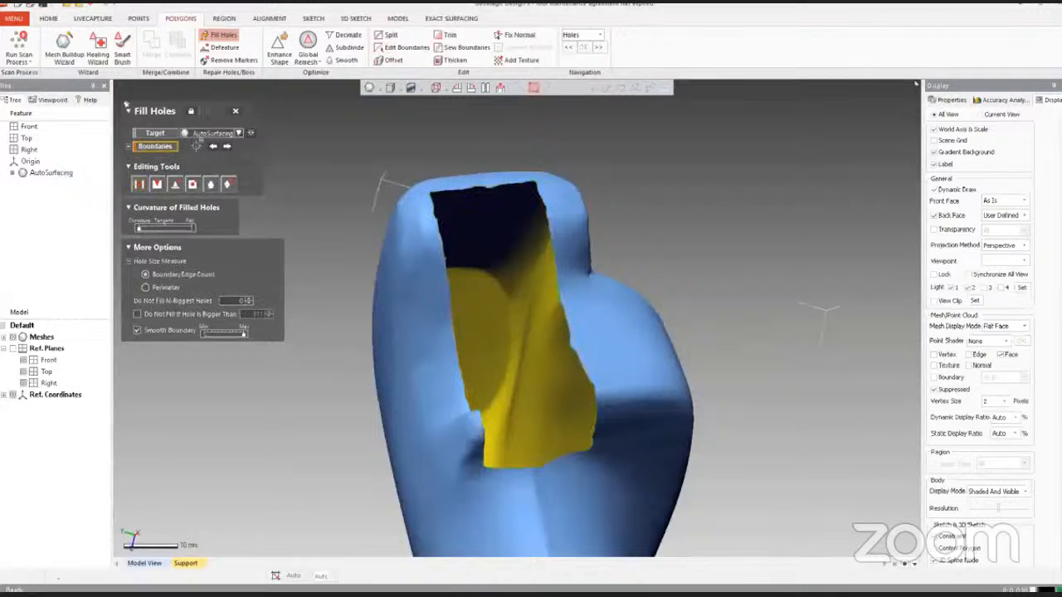
Step: Build five bridges across the upper part of the slot opening, from one long edge to the other, in Fill Holes
{"action": "left_click", "coordinate": [138, 187]}
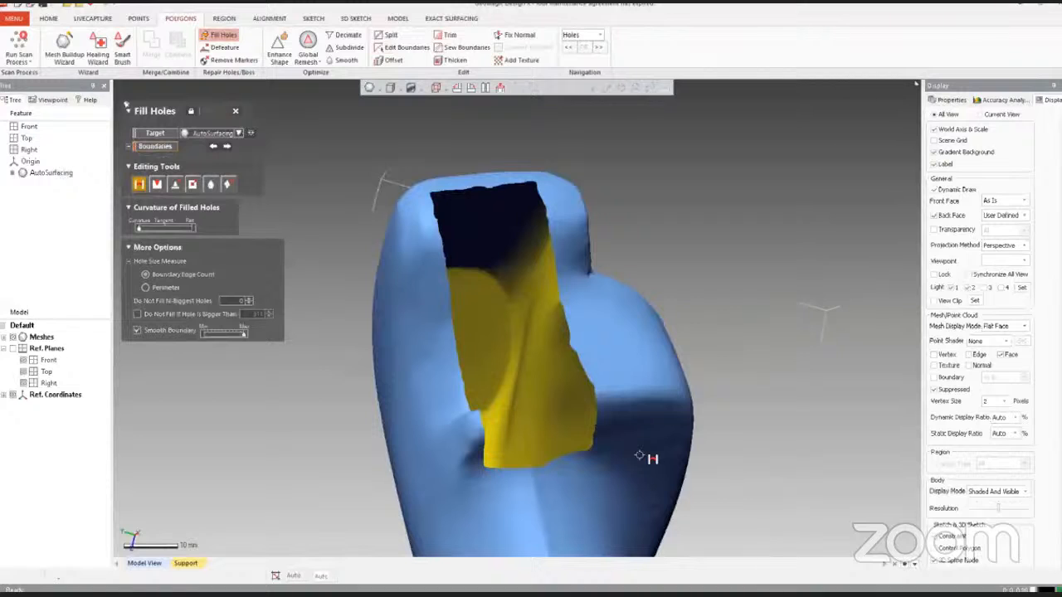
{"action": "scroll", "coordinate": [470, 311], "scroll_direction": "up", "scroll_amount": 2}
{"action": "right_click_drag", "start_coordinate": [470, 311], "coordinate": [454, 352]}
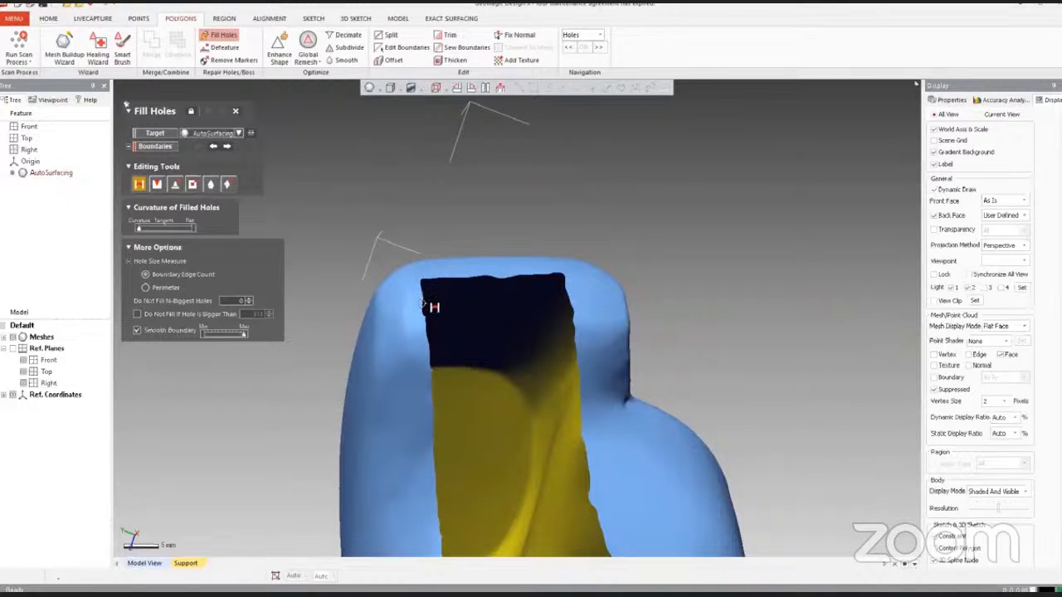
{"action": "right_click_drag", "start_coordinate": [430, 306], "coordinate": [244, 202]}
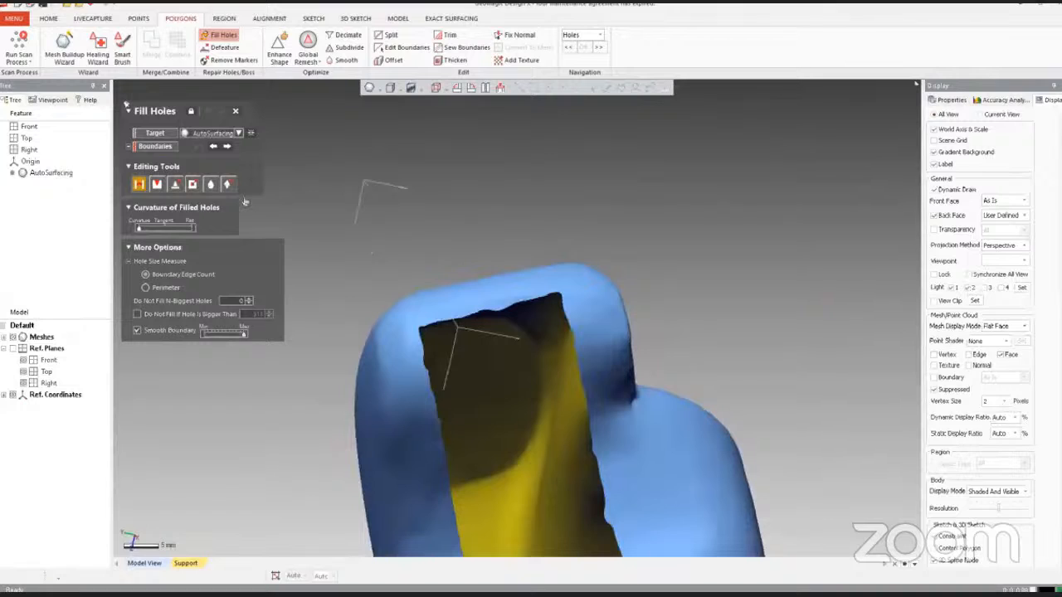
{"action": "left_click", "coordinate": [166, 147]}
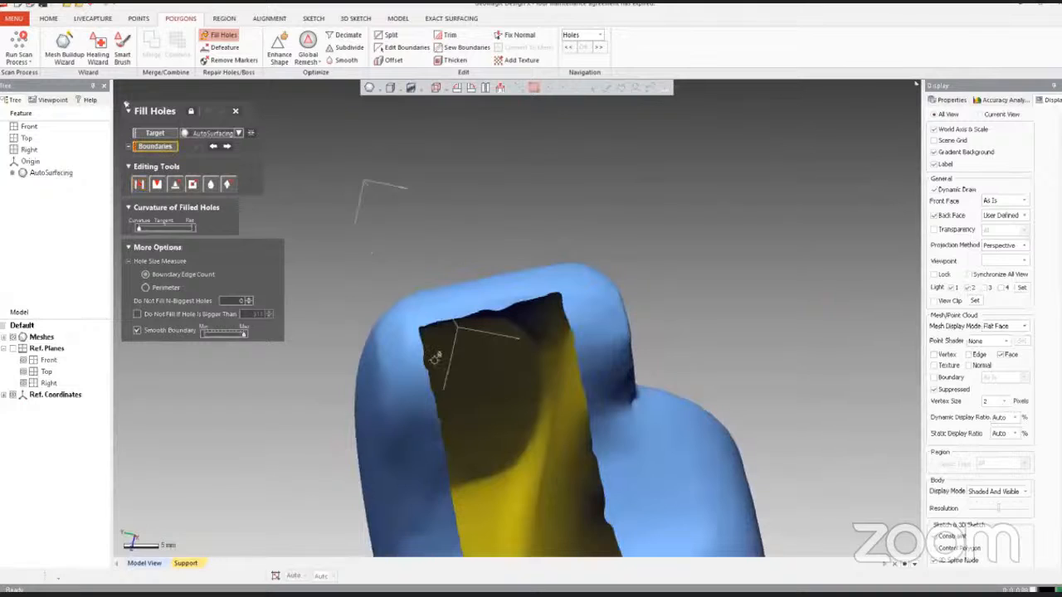
{"action": "left_click", "coordinate": [139, 184]}
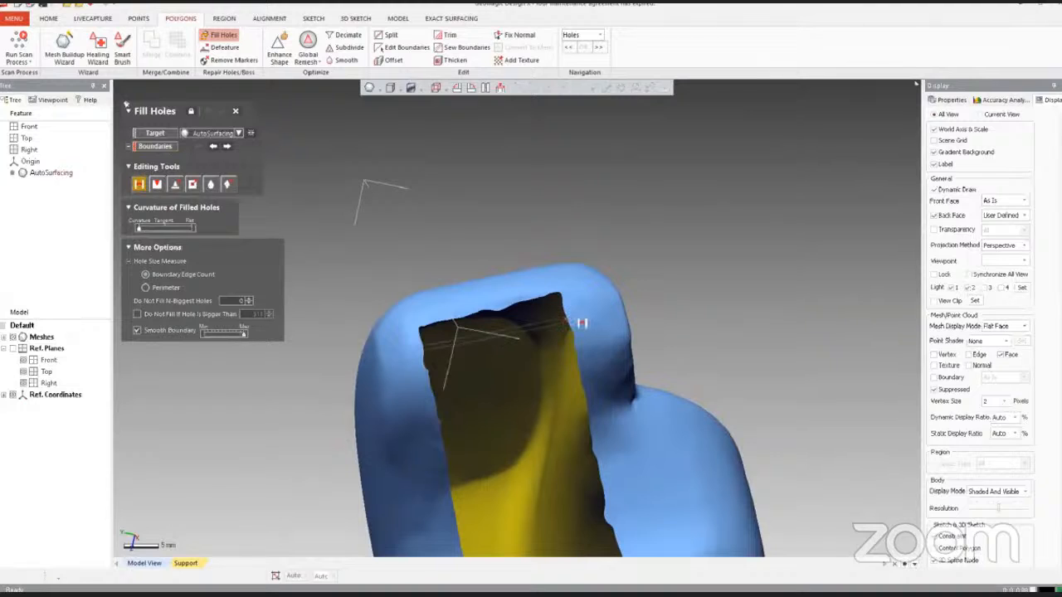
{"action": "left_click", "coordinate": [563, 314]}
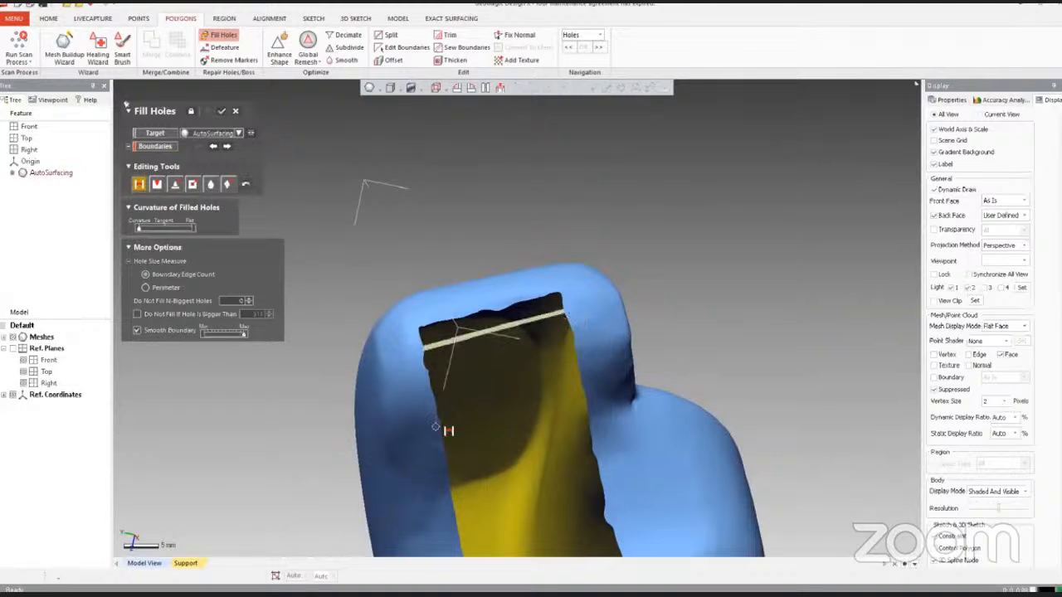
{"action": "left_click", "coordinate": [431, 381]}
{"action": "left_click", "coordinate": [575, 341]}
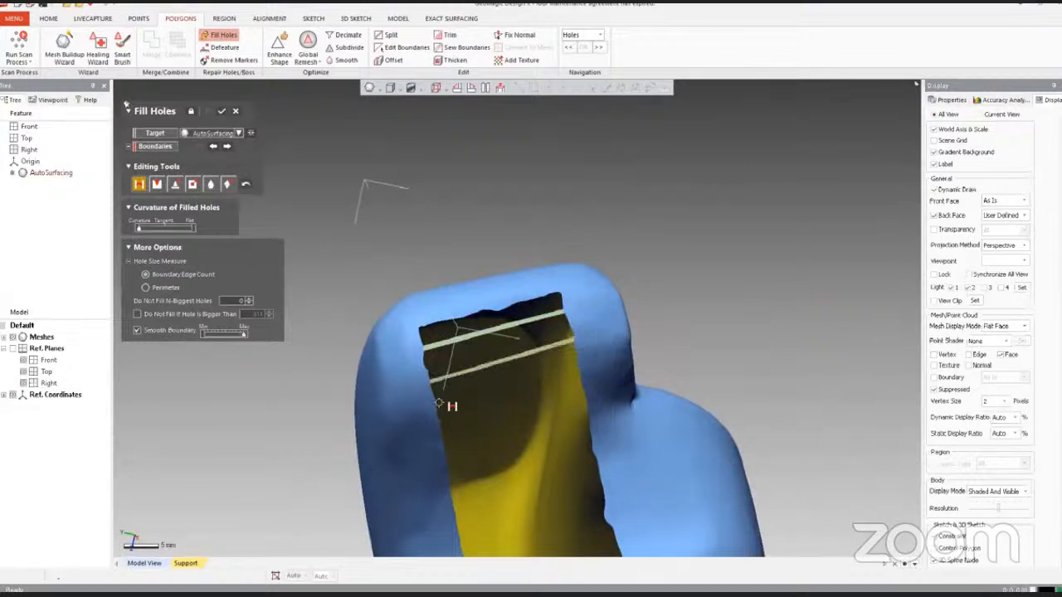
{"action": "left_click", "coordinate": [439, 402]}
{"action": "left_click", "coordinate": [580, 380]}
{"action": "left_click", "coordinate": [445, 428]}
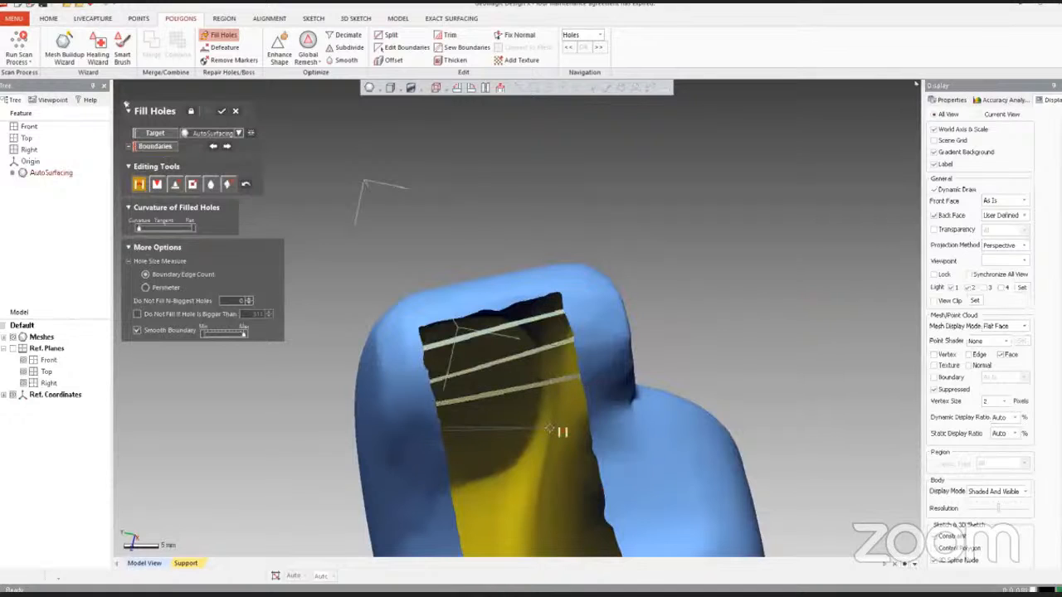
{"action": "left_click", "coordinate": [585, 397]}
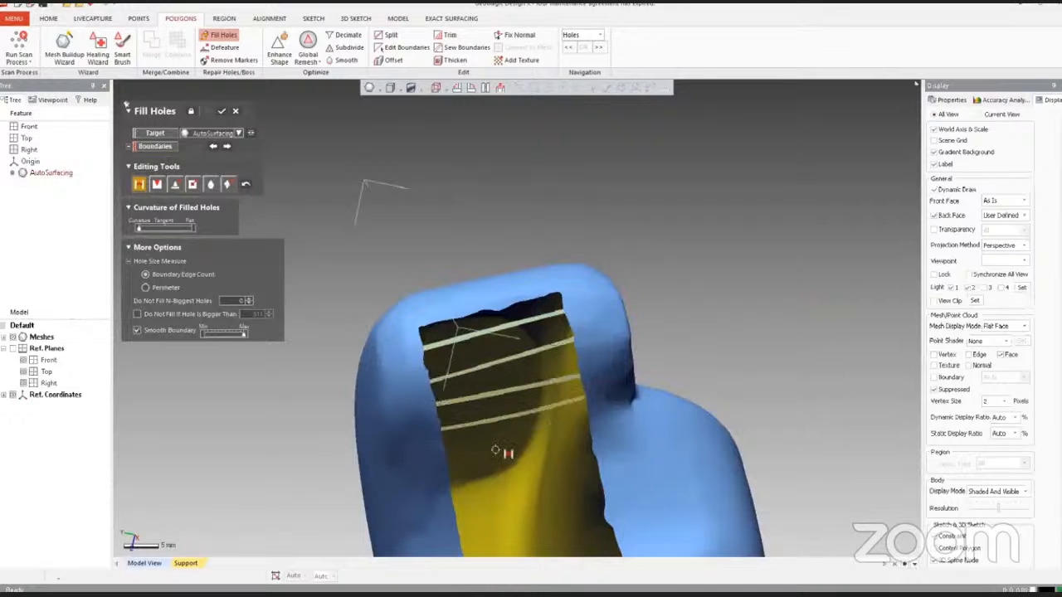
{"action": "left_click", "coordinate": [445, 455]}
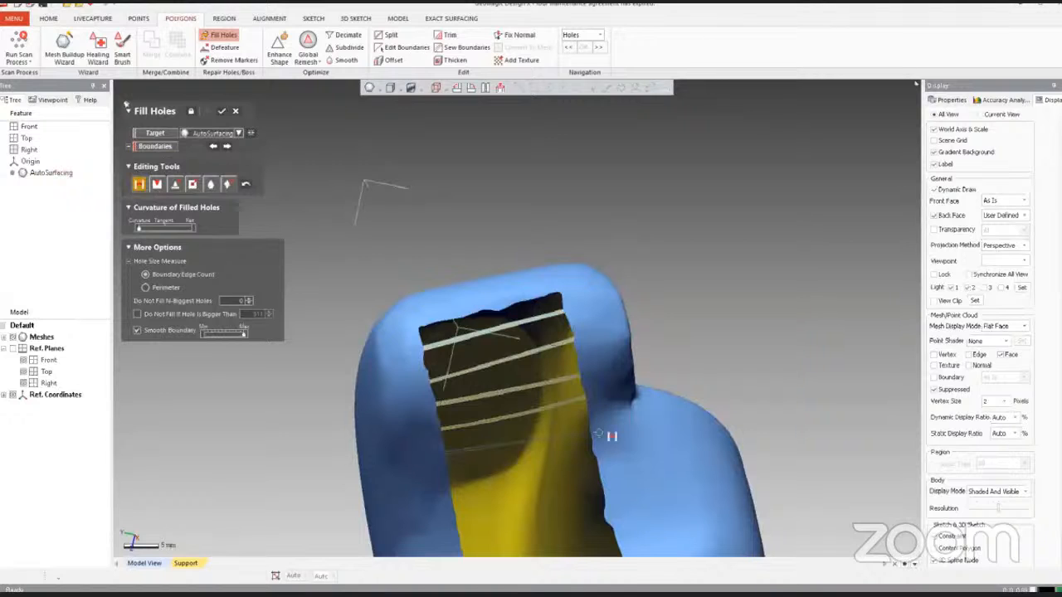
Step: Set the Fill method of Edit Boundaries to Curvature for the gaps between the bridges
{"action": "right_click_drag", "start_coordinate": [612, 436], "coordinate": [549, 489]}
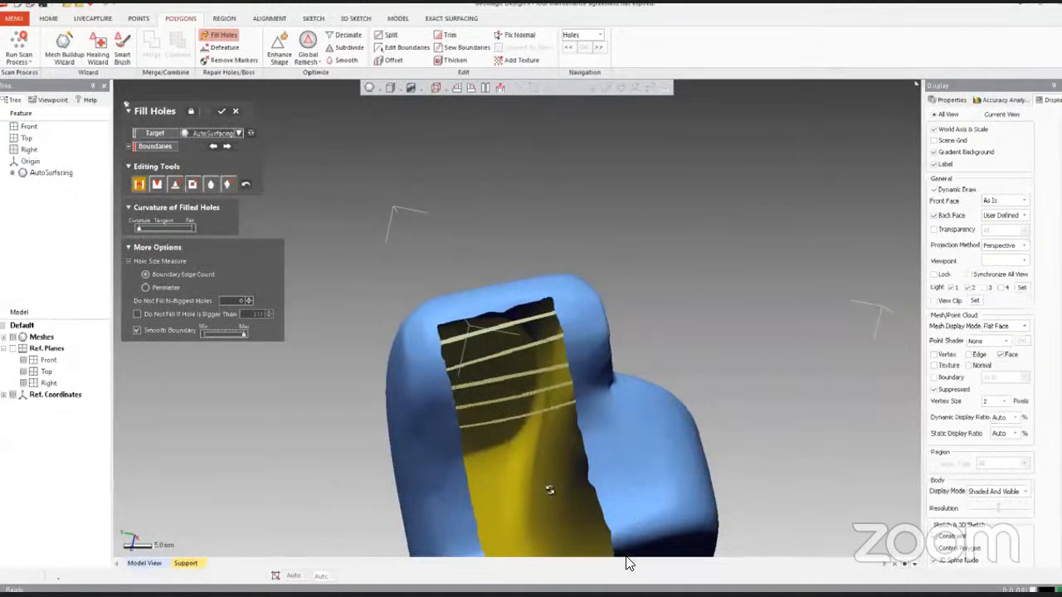
{"action": "scroll", "coordinate": [549, 489], "scroll_direction": "down", "scroll_amount": 2}
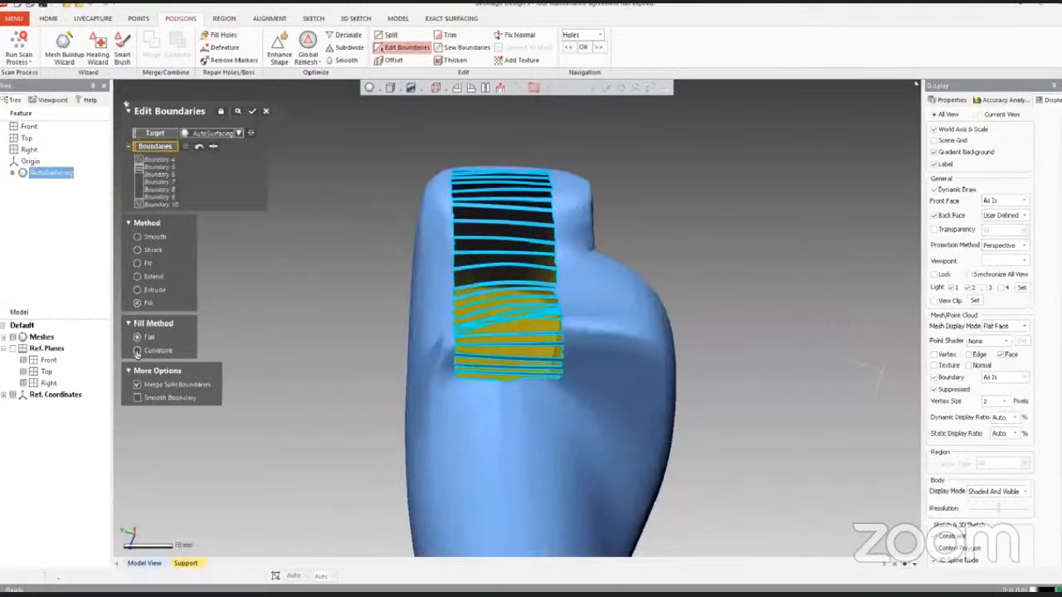
{"action": "left_click", "coordinate": [137, 350]}
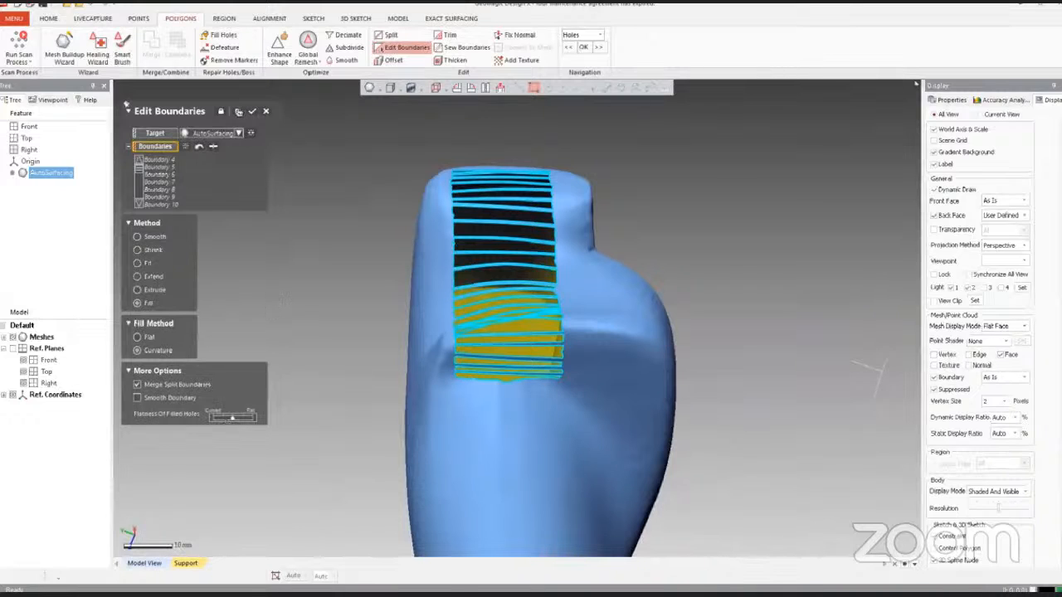
Step: Fill the selected boundaries across the grip's strip-shaped gaps with the Curvature fill method and merged split boundaries, and accept the fill
{"action": "left_click", "coordinate": [252, 110]}
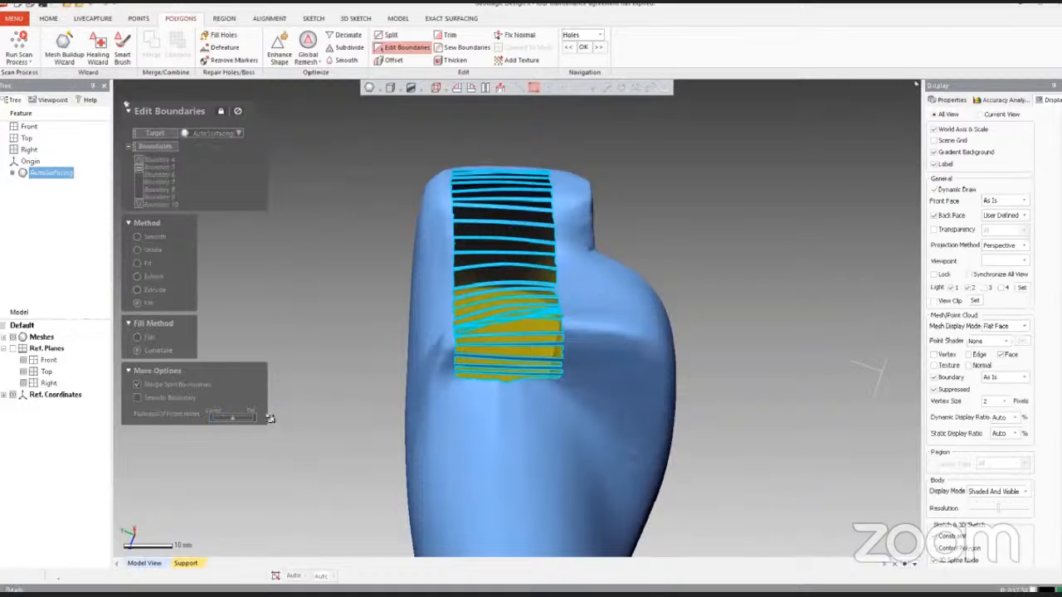
{"action": "scroll", "coordinate": [484, 330], "scroll_direction": "down", "scroll_amount": 3}
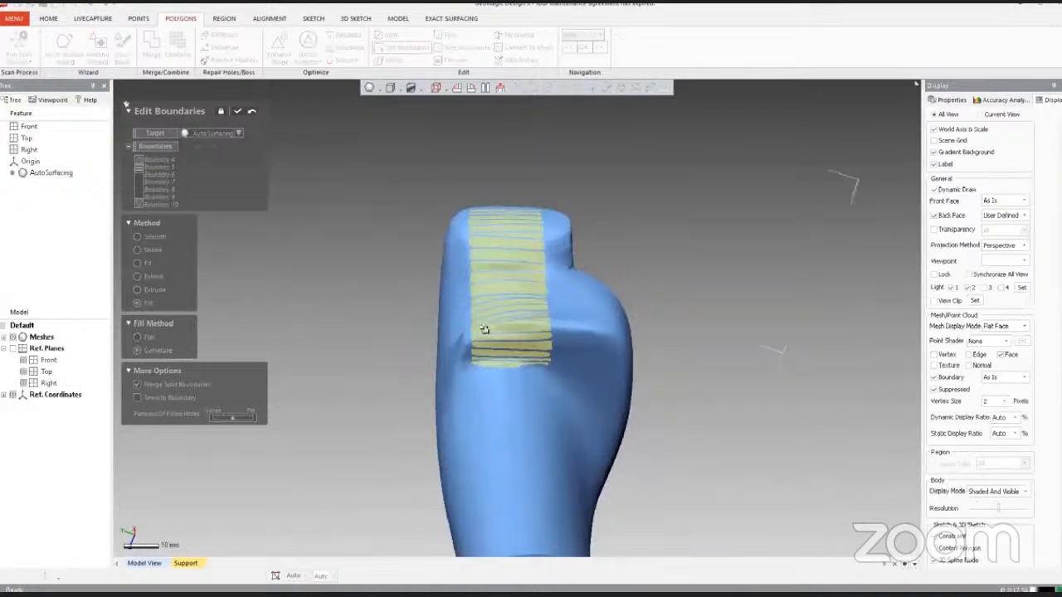
{"action": "right_click_drag", "start_coordinate": [484, 330], "coordinate": [559, 298]}
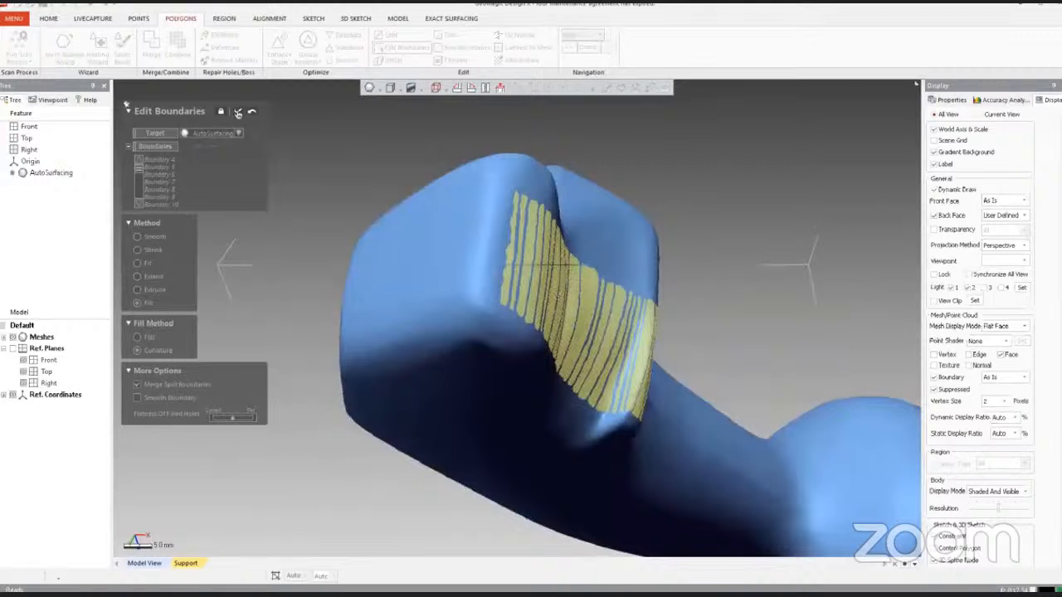
{"action": "left_click", "coordinate": [238, 112]}
Step: Smooth the ridge below the finger recess on the filled area, using Smart Brush's Smooth method at maximum strength
{"action": "right_click_drag", "start_coordinate": [470, 295], "coordinate": [437, 431]}
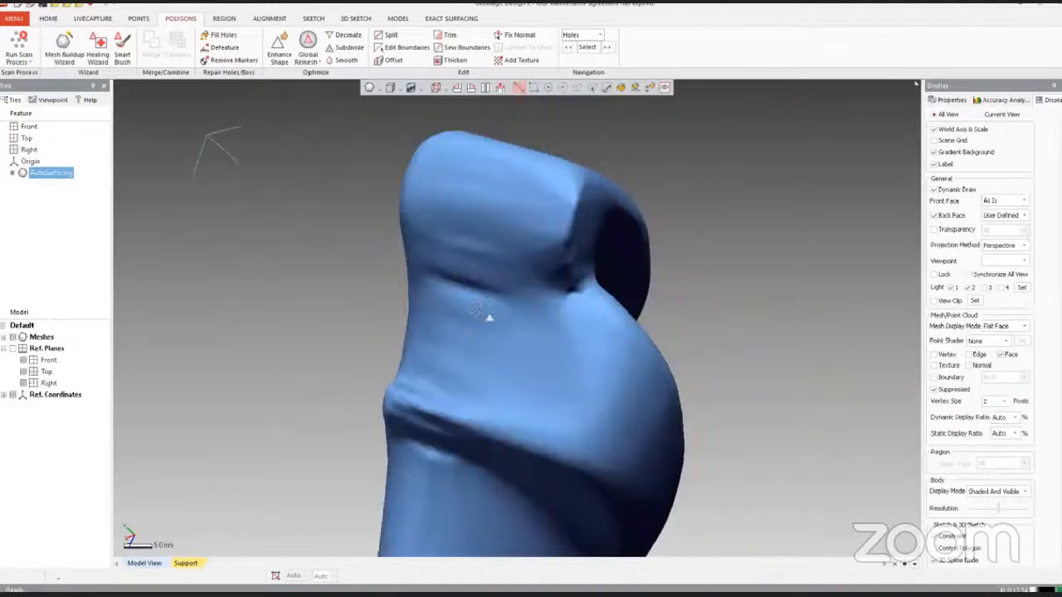
{"action": "right_click_drag", "start_coordinate": [489, 318], "coordinate": [641, 358]}
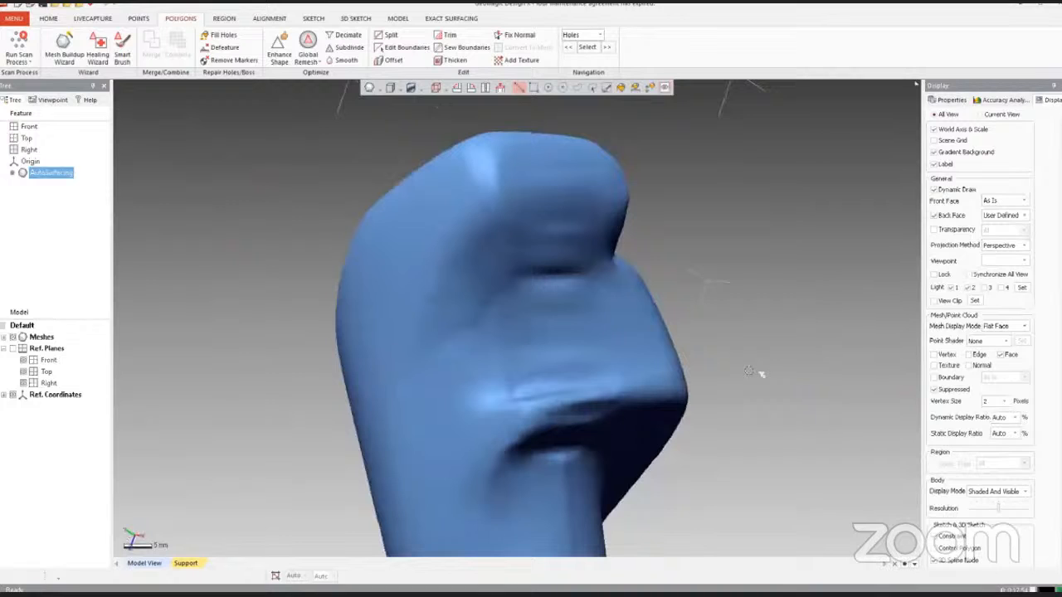
{"action": "mouse_move", "coordinate": [749, 372]}
{"action": "right_mouse_down"}
{"action": "mouse_move", "coordinate": [625, 445]}
{"action": "mouse_move", "coordinate": [568, 330]}
{"action": "mouse_move", "coordinate": [539, 229]}
{"action": "mouse_move", "coordinate": [476, 237]}
{"action": "mouse_move", "coordinate": [501, 350]}
{"action": "right_mouse_up"}
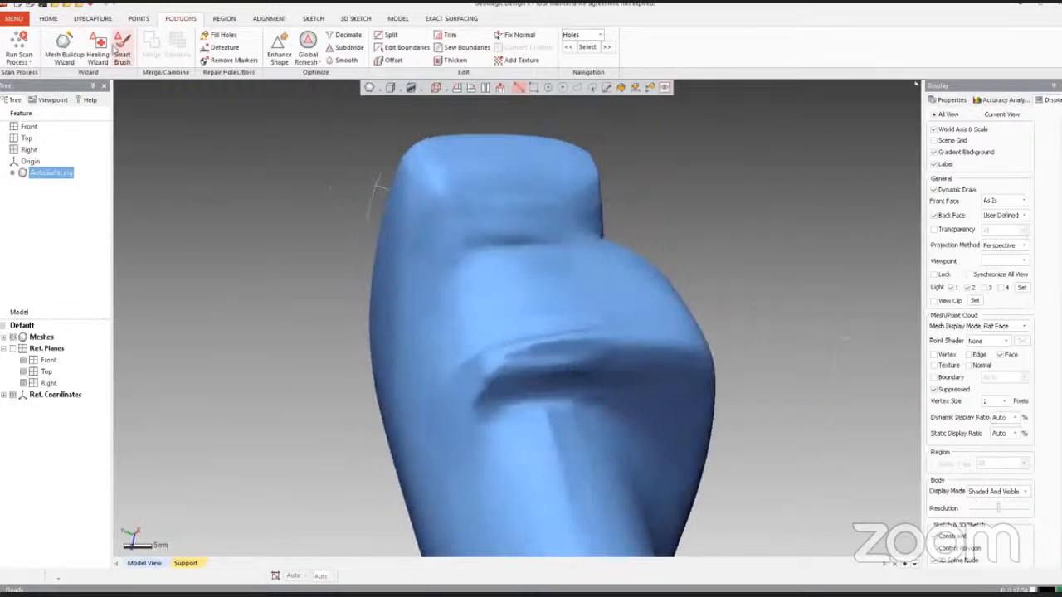
{"action": "left_click", "coordinate": [120, 51]}
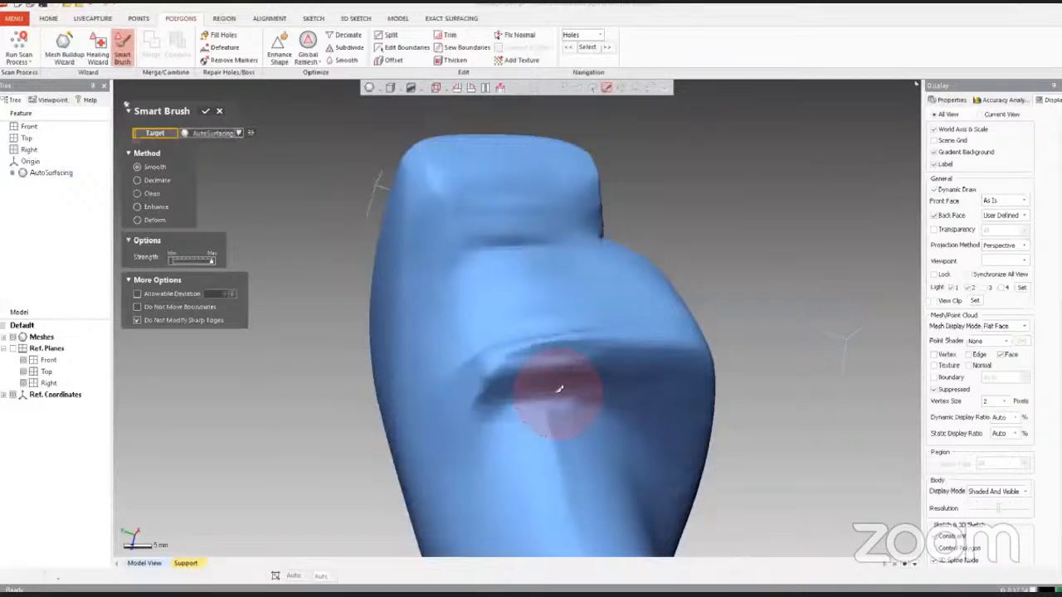
{"action": "left_click_drag", "start_coordinate": [559, 389], "coordinate": [575, 357]}
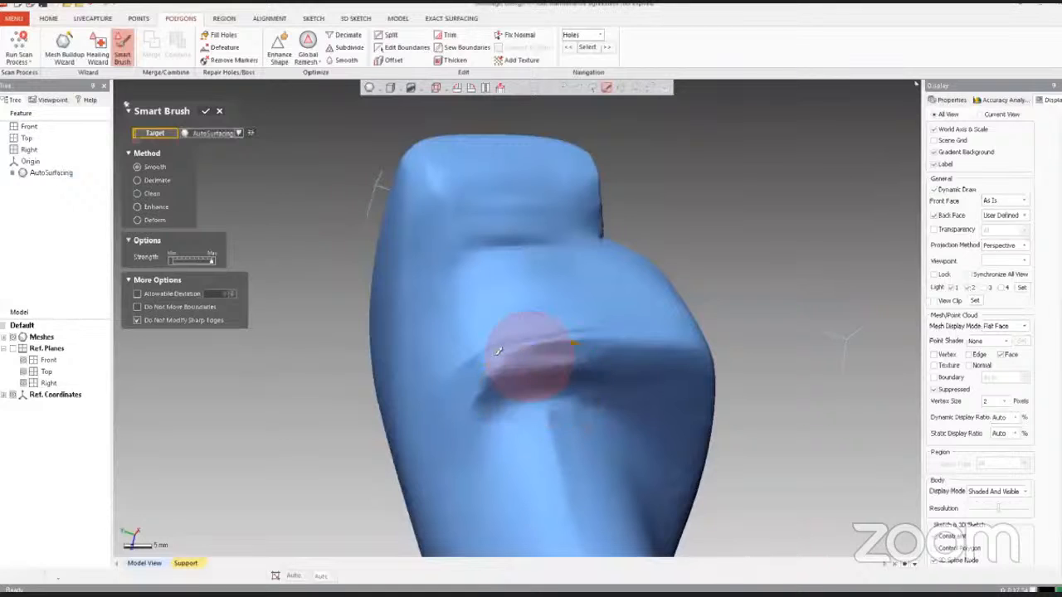
{"action": "left_click", "coordinate": [498, 352]}
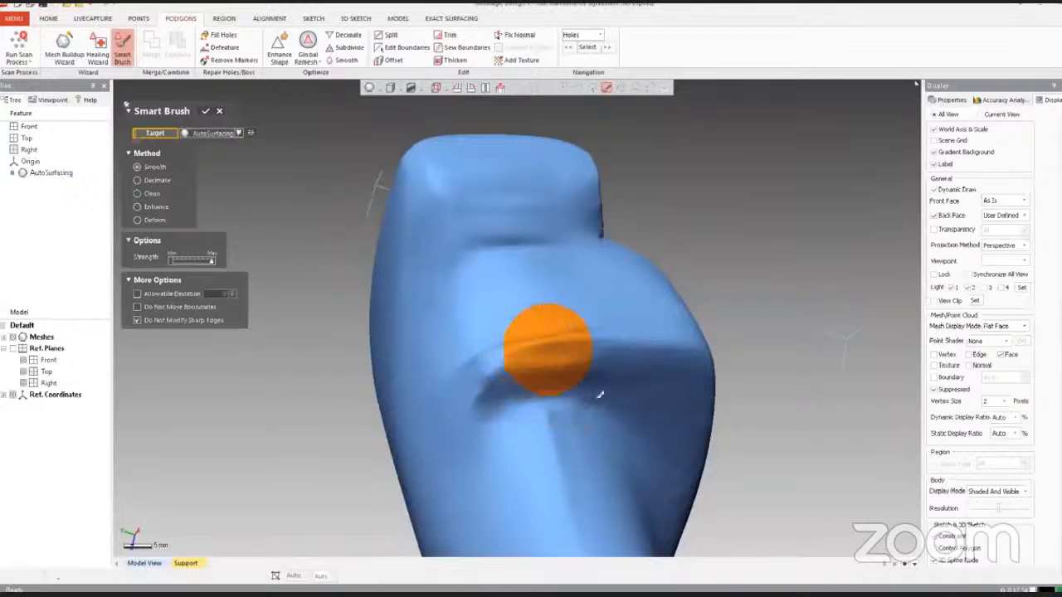
{"action": "right_click_drag", "start_coordinate": [665, 516], "coordinate": [594, 389]}
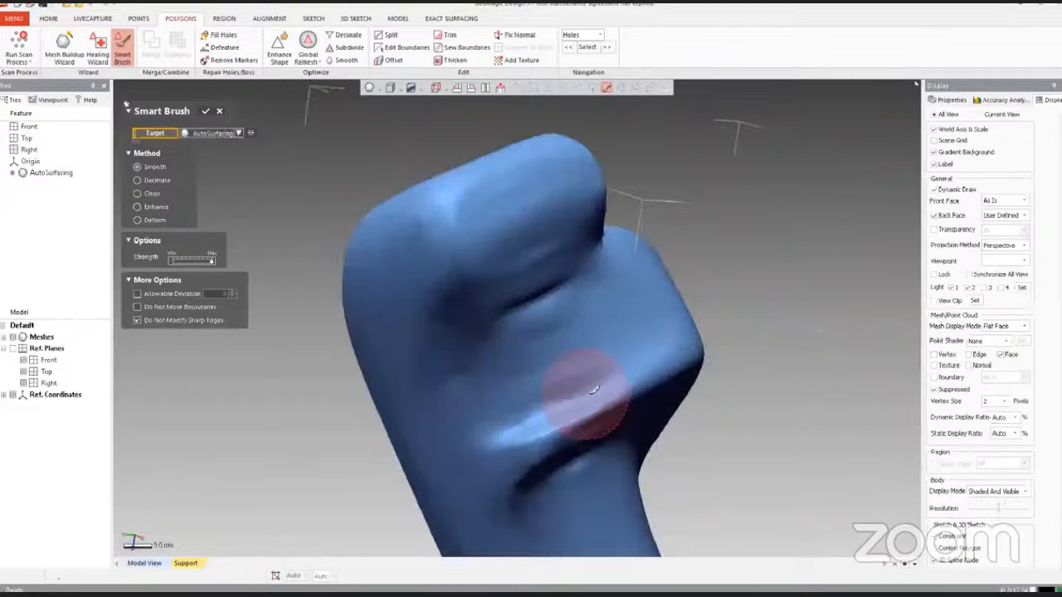
{"action": "left_click_drag", "start_coordinate": [594, 390], "coordinate": [600, 391]}
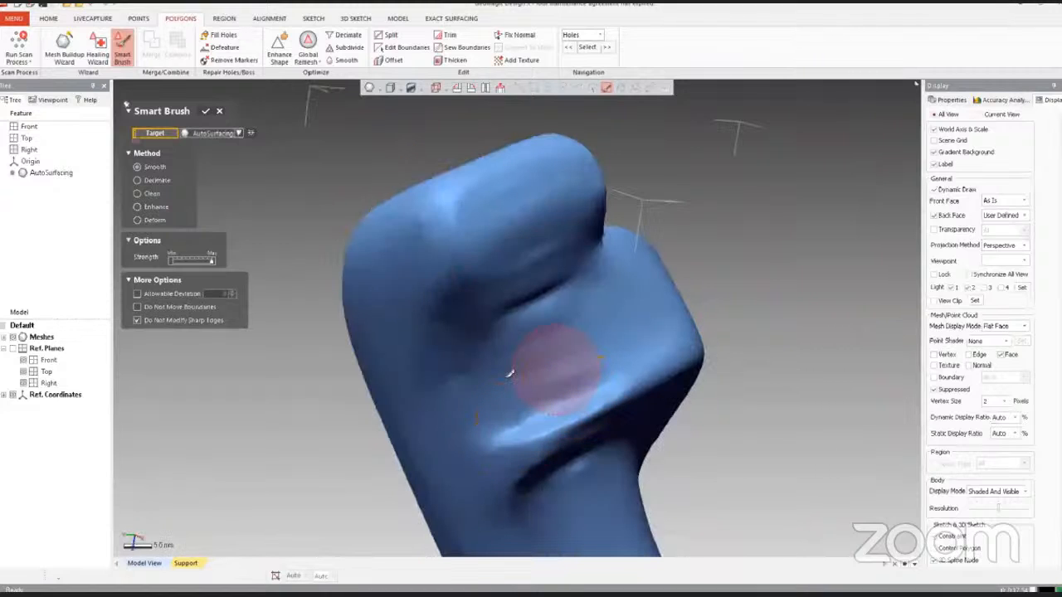
Step: Brush-smooth the groove beneath the grip's head, the head's upper edge and the adjoining recess
{"action": "left_click_drag", "start_coordinate": [568, 277], "coordinate": [497, 320]}
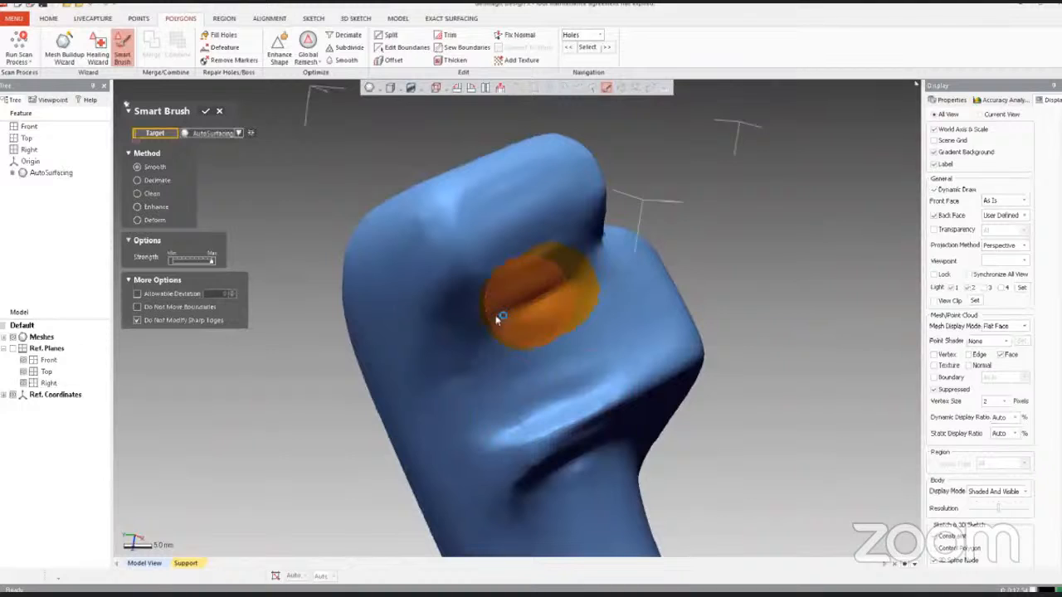
{"action": "mouse_move", "coordinate": [572, 284]}
{"action": "left_mouse_down"}
{"action": "mouse_move", "coordinate": [544, 205]}
{"action": "mouse_move", "coordinate": [485, 207]}
{"action": "mouse_move", "coordinate": [440, 278]}
{"action": "left_mouse_up"}
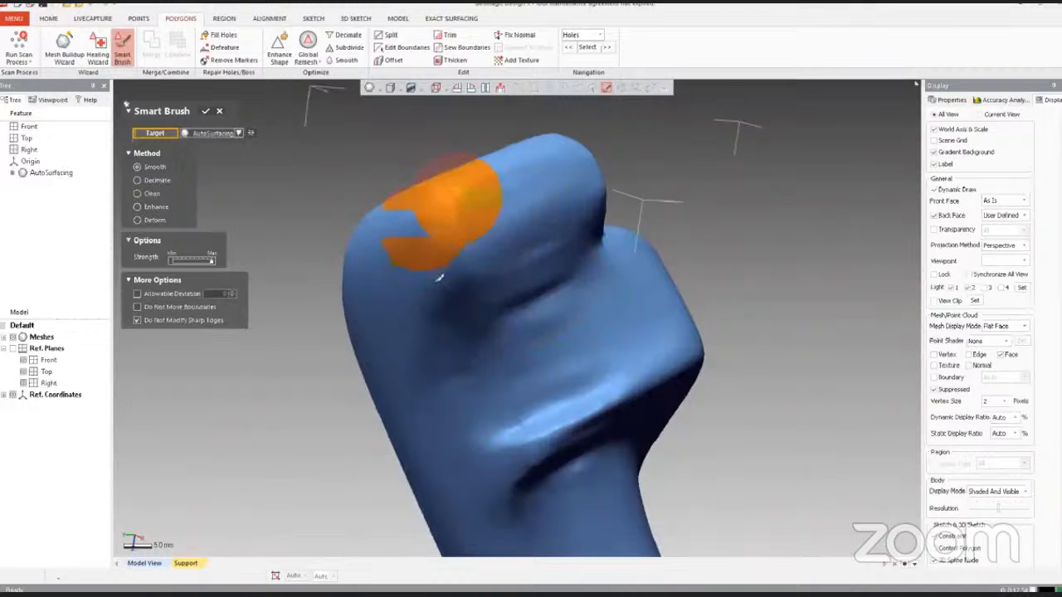
{"action": "left_click", "coordinate": [433, 256]}
{"action": "left_click", "coordinate": [448, 350]}
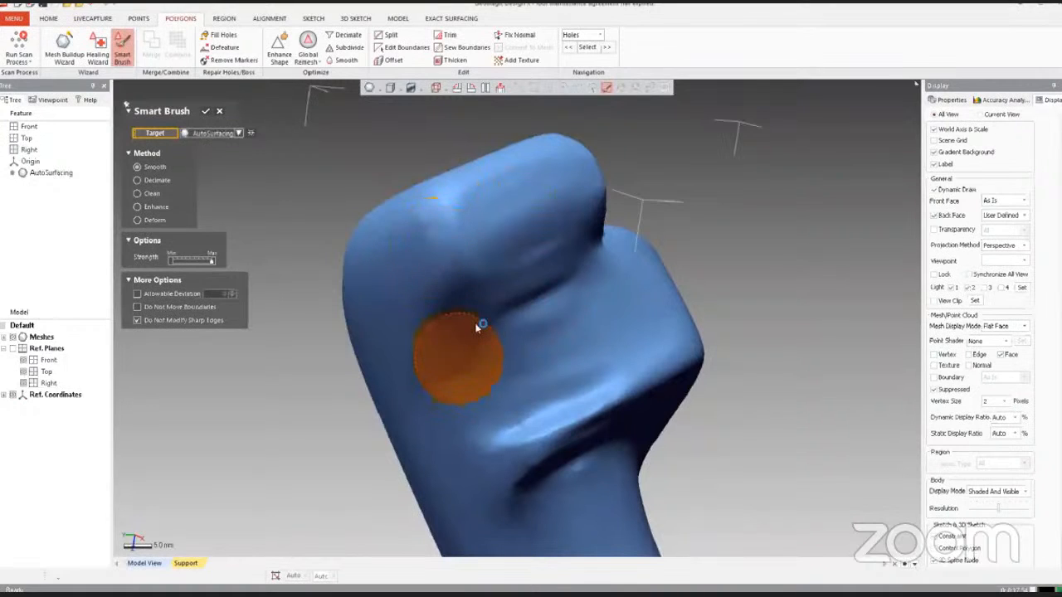
{"action": "left_click", "coordinate": [493, 295]}
{"action": "mouse_move", "coordinate": [492, 295]}
{"action": "right_mouse_down"}
{"action": "mouse_move", "coordinate": [479, 330]}
{"action": "mouse_move", "coordinate": [487, 285]}
{"action": "right_mouse_up"}
{"action": "left_click", "coordinate": [580, 233]}
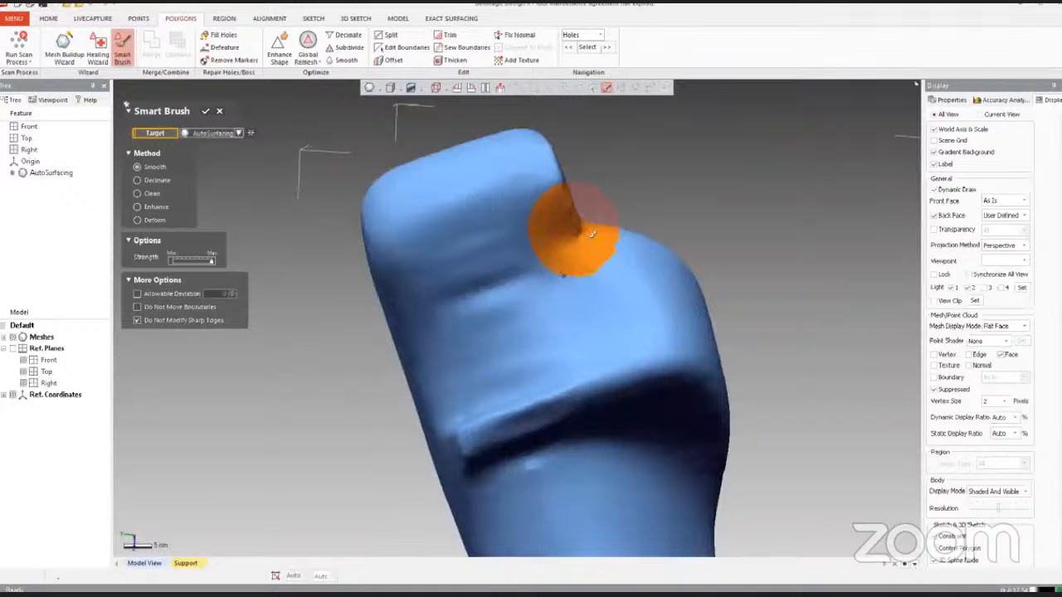
Step: Smooth the underside of the grip's head and the finger recess surface down to the lower ridge
{"action": "right_click_drag", "start_coordinate": [591, 235], "coordinate": [510, 226]}
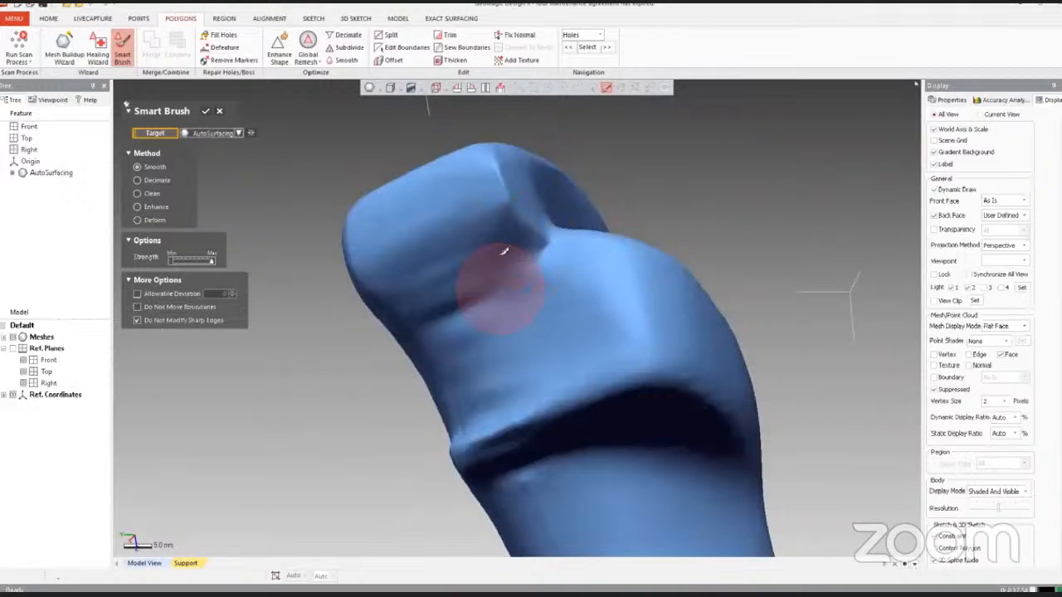
{"action": "left_click_drag", "start_coordinate": [503, 250], "coordinate": [458, 243]}
{"action": "left_click_drag", "start_coordinate": [466, 311], "coordinate": [592, 299]}
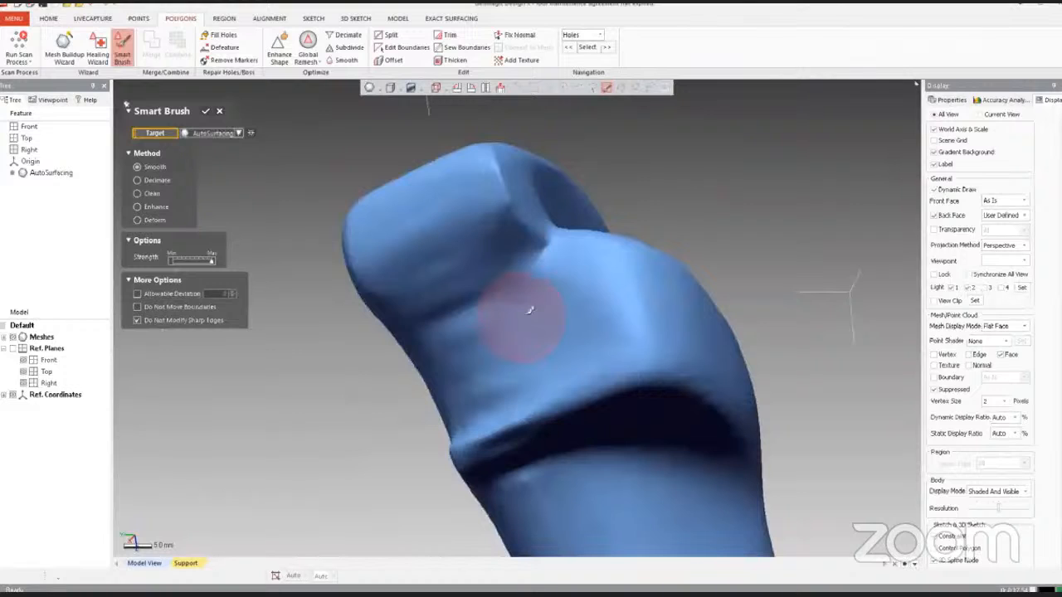
{"action": "left_click_drag", "start_coordinate": [468, 327], "coordinate": [546, 316]}
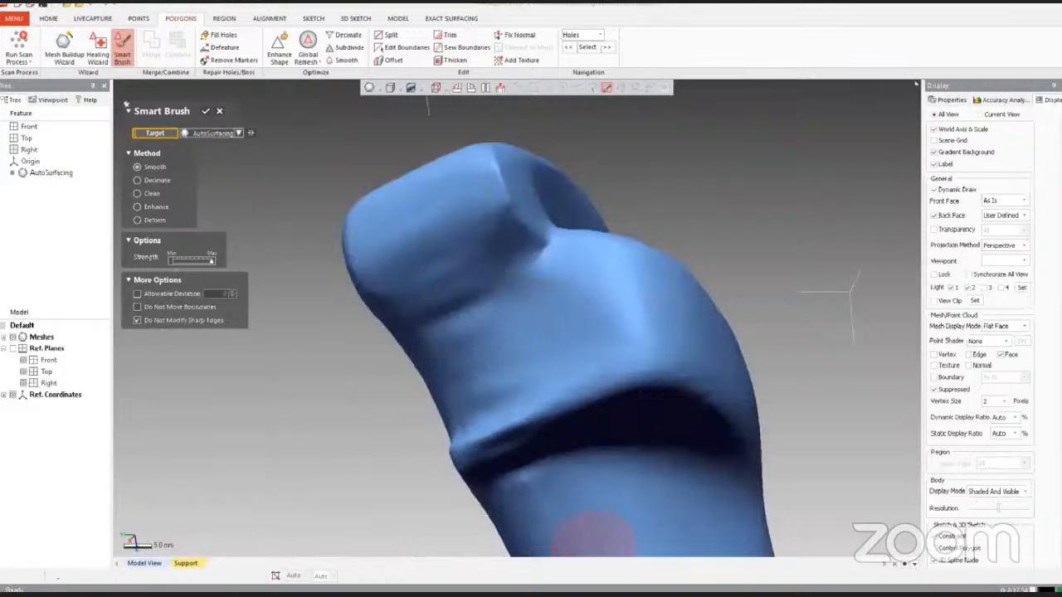
{"action": "mouse_move", "coordinate": [550, 418]}
{"action": "left_mouse_down"}
{"action": "mouse_move", "coordinate": [452, 371]}
{"action": "mouse_move", "coordinate": [476, 307]}
{"action": "mouse_move", "coordinate": [436, 310]}
{"action": "left_mouse_up"}
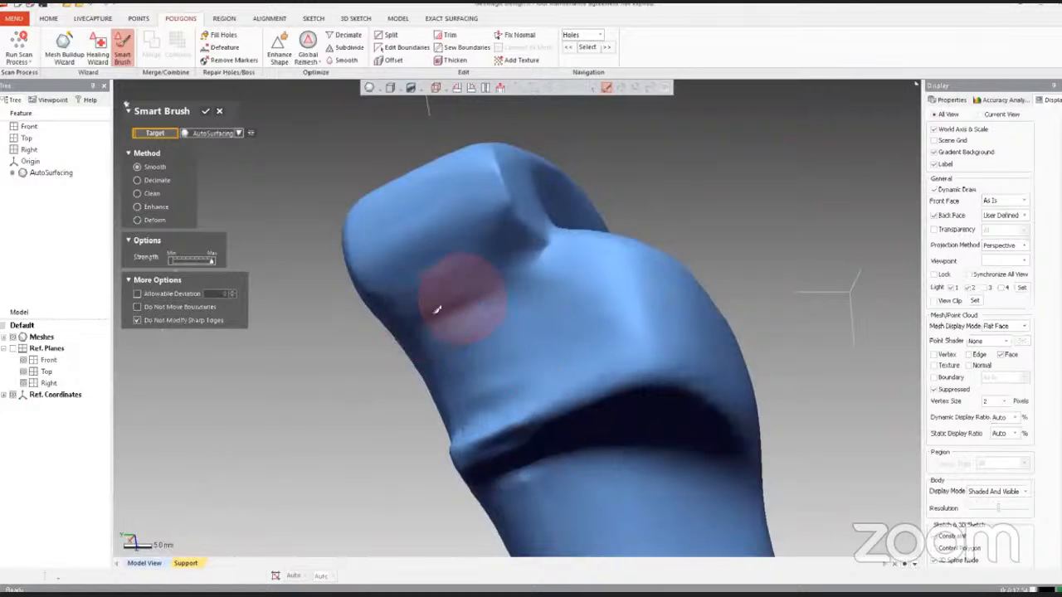
{"action": "left_click", "coordinate": [436, 310]}
Step: Smooth the lower ridge and the hollow beneath it where they blend into the shaft, then rework the recess above
{"action": "mouse_move", "coordinate": [685, 326]}
{"action": "right_mouse_down"}
{"action": "mouse_move", "coordinate": [700, 325]}
{"action": "mouse_move", "coordinate": [644, 340]}
{"action": "mouse_move", "coordinate": [561, 425]}
{"action": "mouse_move", "coordinate": [466, 276]}
{"action": "right_mouse_up"}
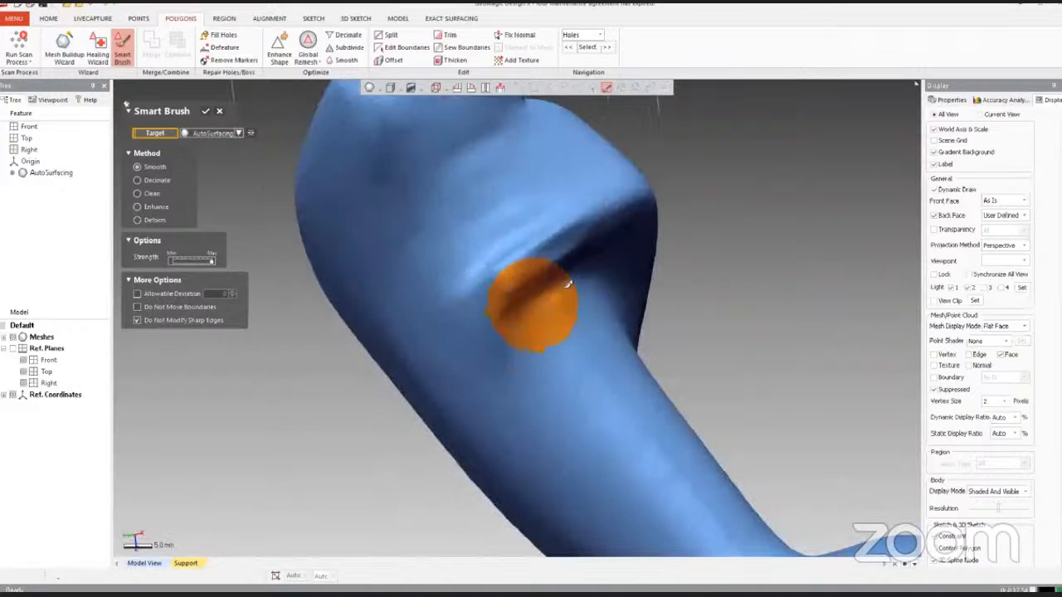
{"action": "left_click_drag", "start_coordinate": [568, 284], "coordinate": [573, 265]}
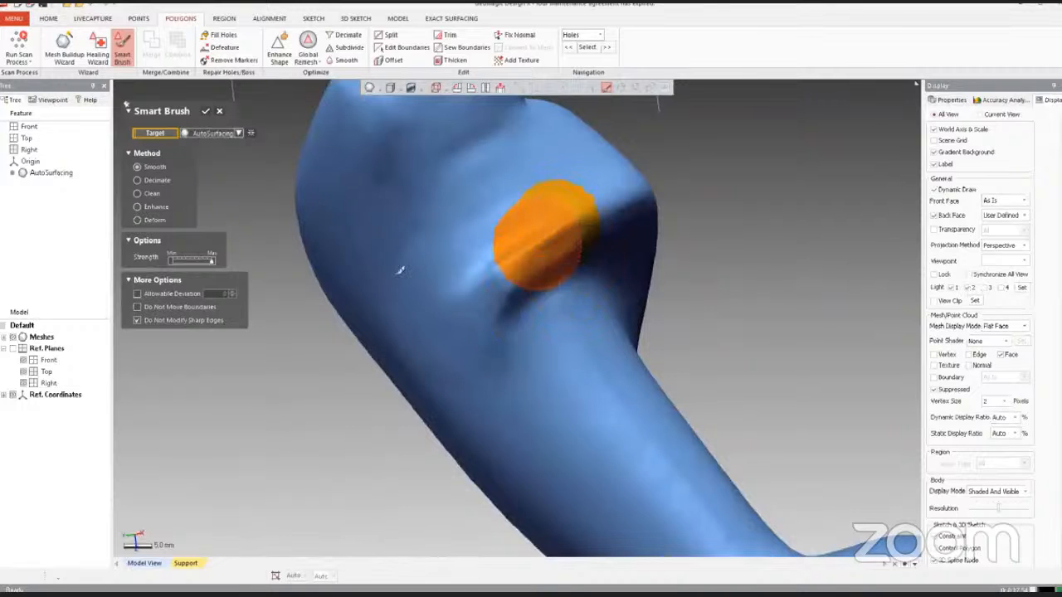
{"action": "right_click_drag", "start_coordinate": [559, 306], "coordinate": [469, 280]}
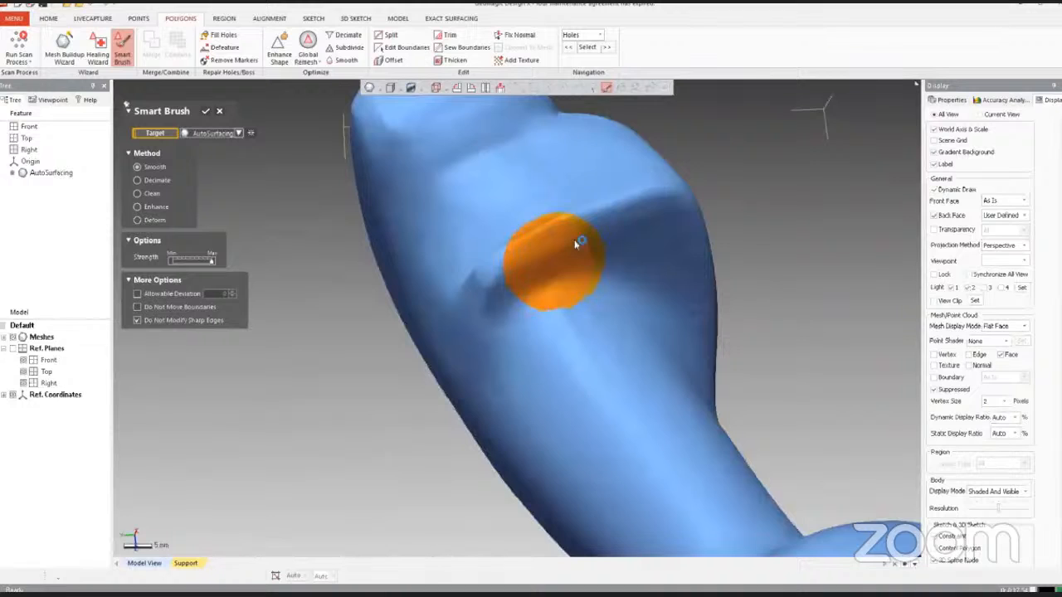
{"action": "mouse_move", "coordinate": [576, 243]}
{"action": "right_mouse_down"}
{"action": "mouse_move", "coordinate": [561, 454]}
{"action": "mouse_move", "coordinate": [656, 382]}
{"action": "right_mouse_up"}
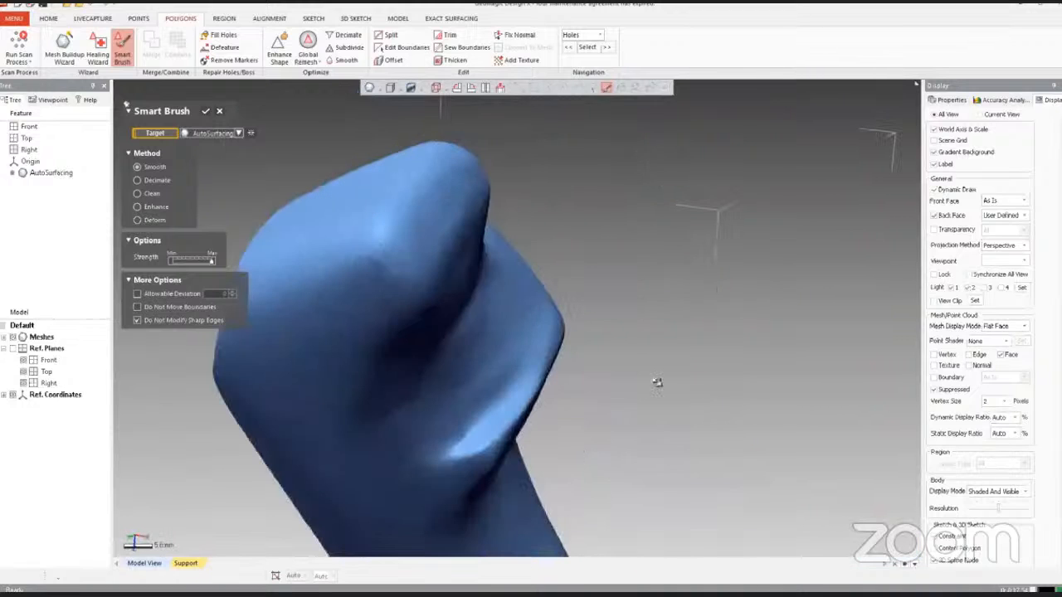
{"action": "mouse_move", "coordinate": [450, 417]}
{"action": "left_mouse_down"}
{"action": "mouse_move", "coordinate": [452, 325]}
{"action": "mouse_move", "coordinate": [431, 303]}
{"action": "mouse_move", "coordinate": [563, 322]}
{"action": "left_mouse_up"}
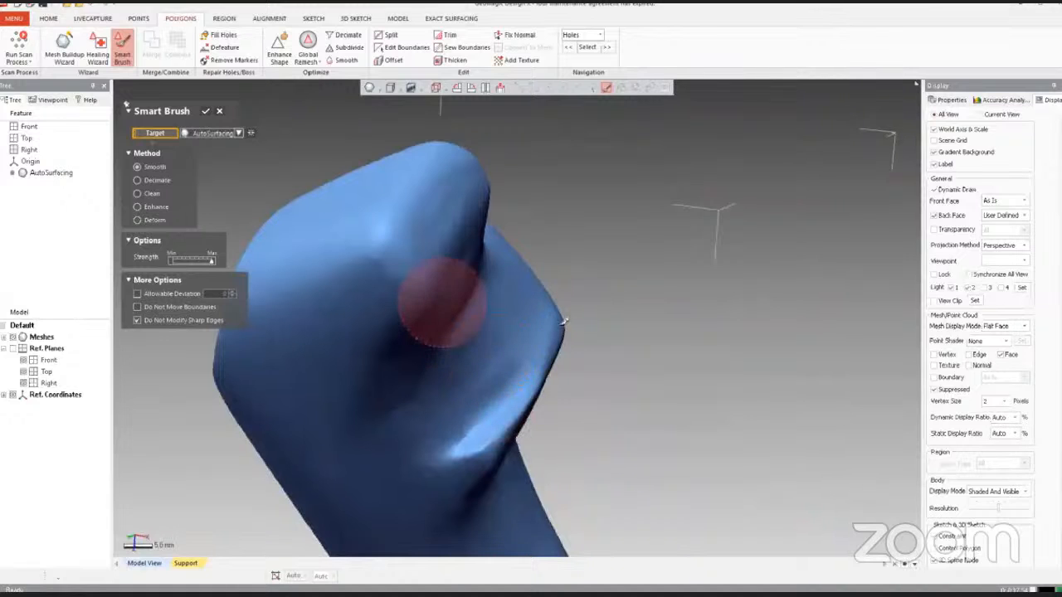
{"action": "right_click_drag", "start_coordinate": [563, 321], "coordinate": [563, 334]}
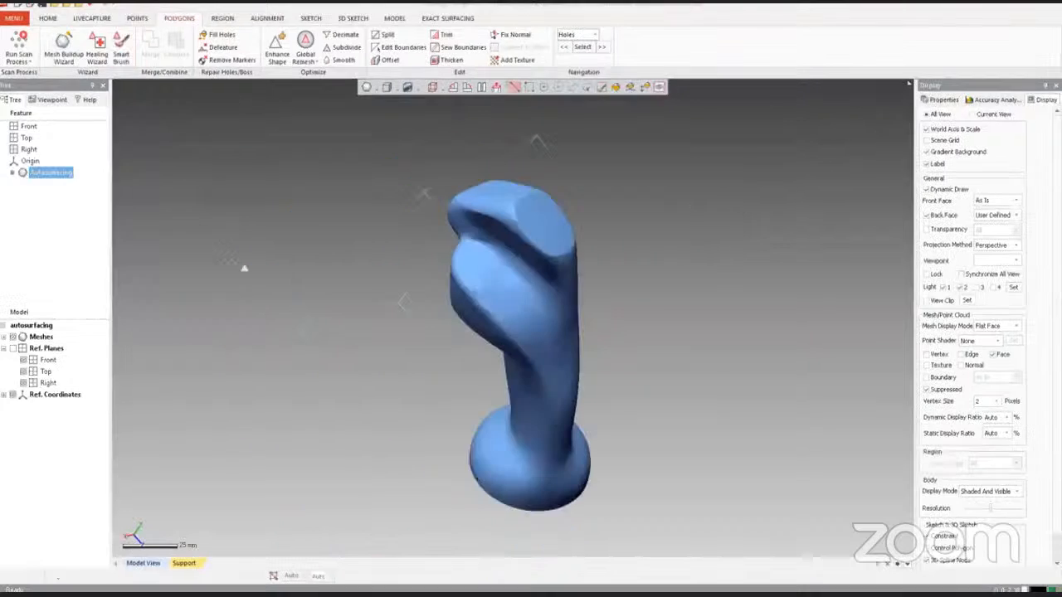
Step: Display the grip mesh with its triangle edges shown over the shaded faces
{"action": "mouse_move", "coordinate": [554, 594]}
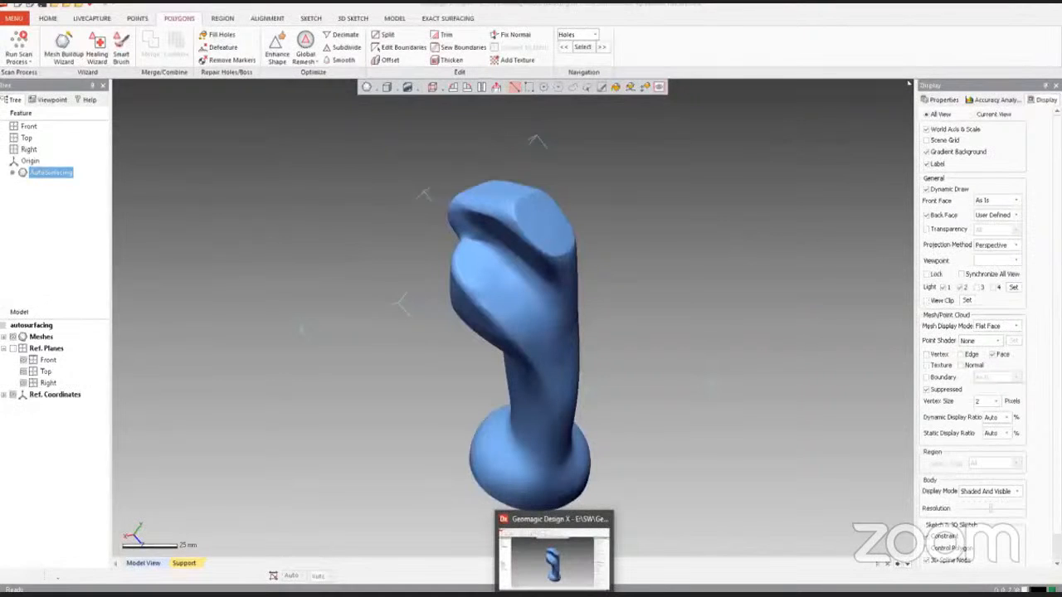
{"action": "scroll", "coordinate": [580, 396], "scroll_direction": "up", "scroll_amount": 3}
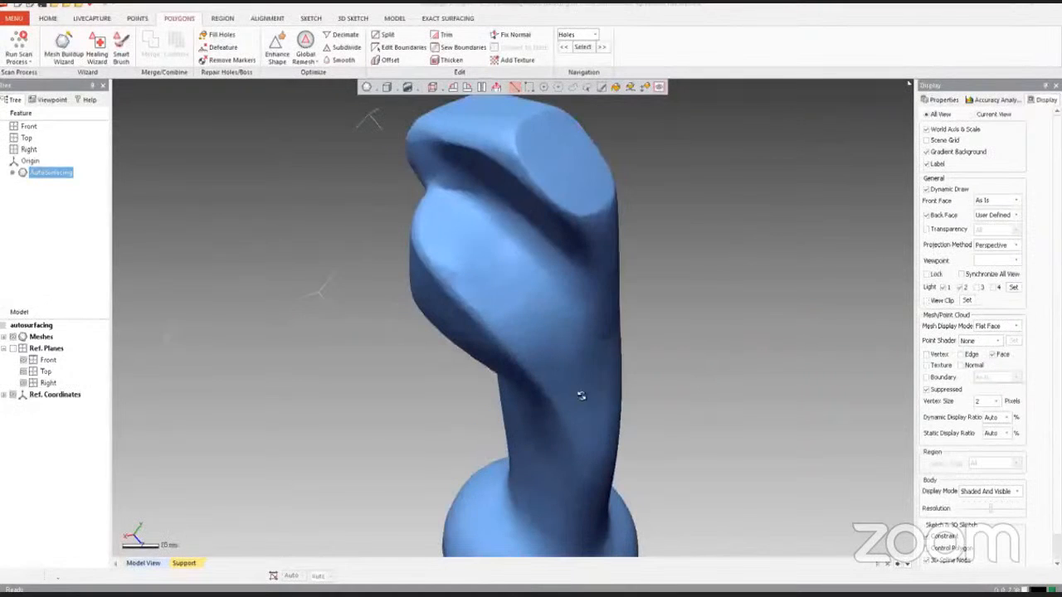
{"action": "scroll", "coordinate": [581, 395], "scroll_direction": "down", "scroll_amount": 2}
{"action": "right_click_drag", "start_coordinate": [582, 377], "coordinate": [467, 416]}
{"action": "scroll", "coordinate": [541, 296], "scroll_direction": "up", "scroll_amount": 2}
{"action": "scroll", "coordinate": [541, 295], "scroll_direction": "up", "scroll_amount": 1}
{"action": "scroll", "coordinate": [542, 296], "scroll_direction": "up", "scroll_amount": 2}
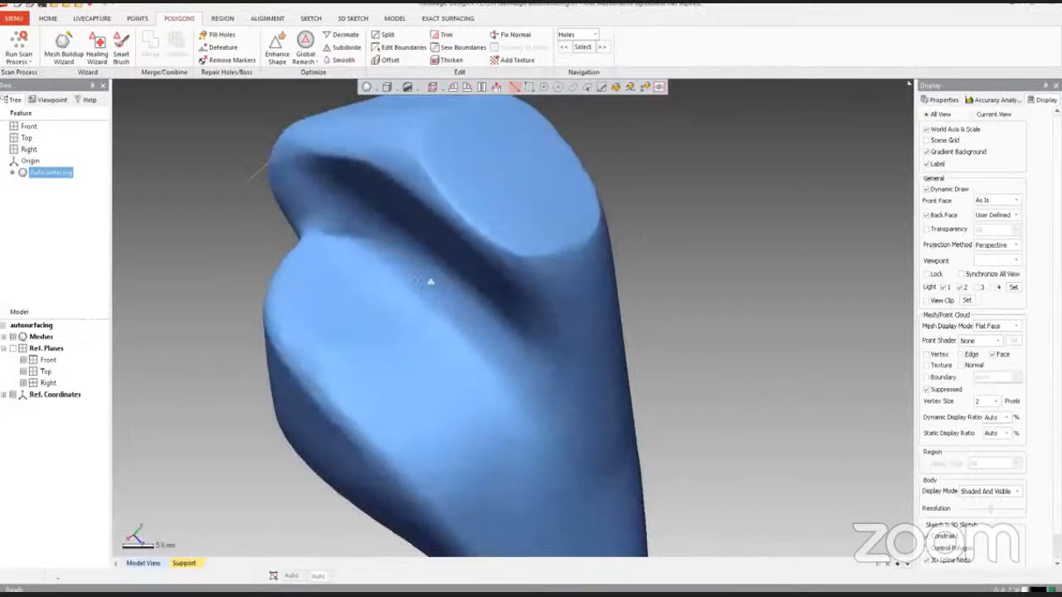
{"action": "left_click", "coordinate": [365, 87]}
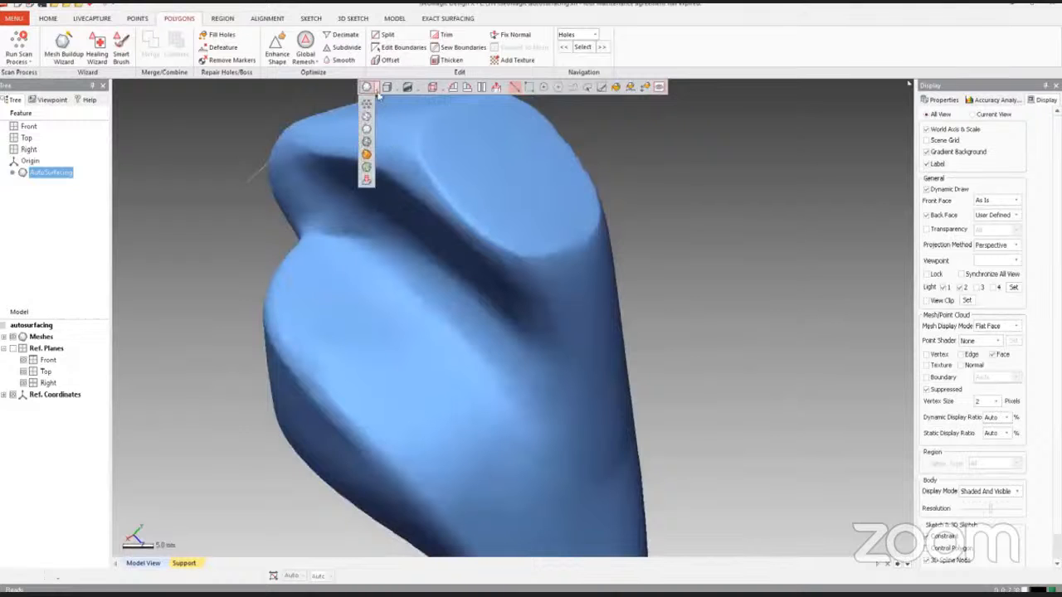
{"action": "left_click", "coordinate": [367, 141]}
Step: Examine how triangle size and density vary across the flat pads, end face and finger recesses of the grip mesh
{"action": "scroll", "coordinate": [408, 337], "scroll_direction": "up", "scroll_amount": 3}
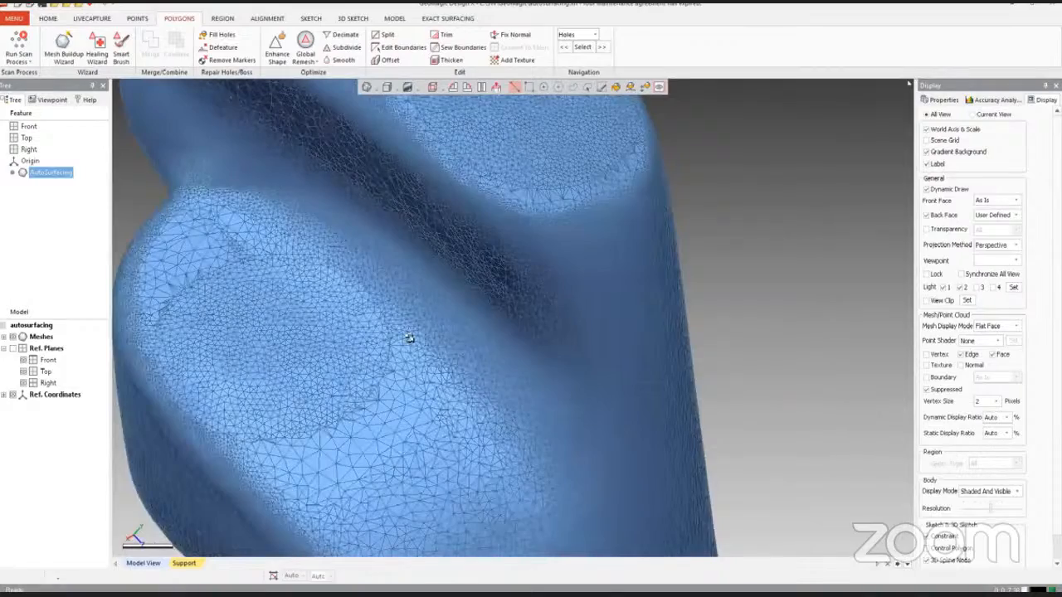
{"action": "scroll", "coordinate": [409, 338], "scroll_direction": "up", "scroll_amount": 3}
{"action": "right_click_drag", "start_coordinate": [481, 360], "coordinate": [588, 398], "text": "ctrl"}
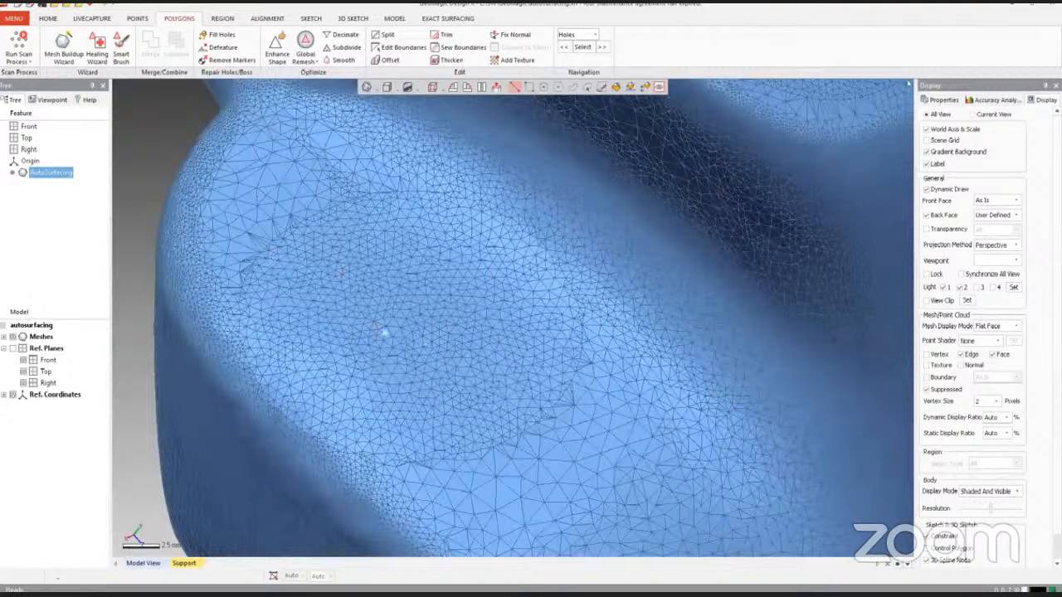
{"action": "scroll", "coordinate": [384, 332], "scroll_direction": "down", "scroll_amount": 3}
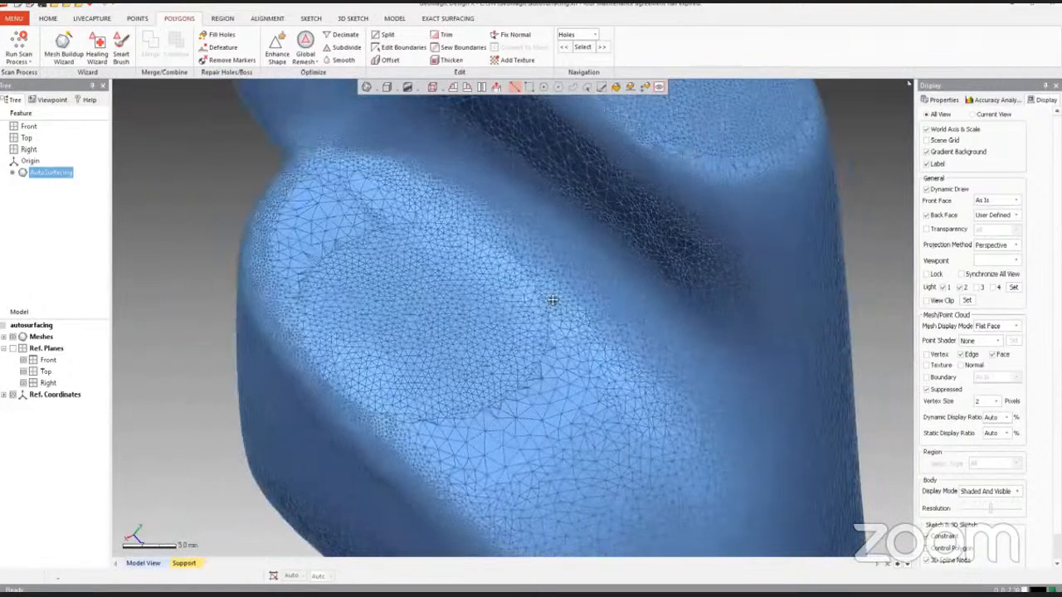
{"action": "right_click_drag", "start_coordinate": [552, 300], "coordinate": [370, 240], "text": "ctrl"}
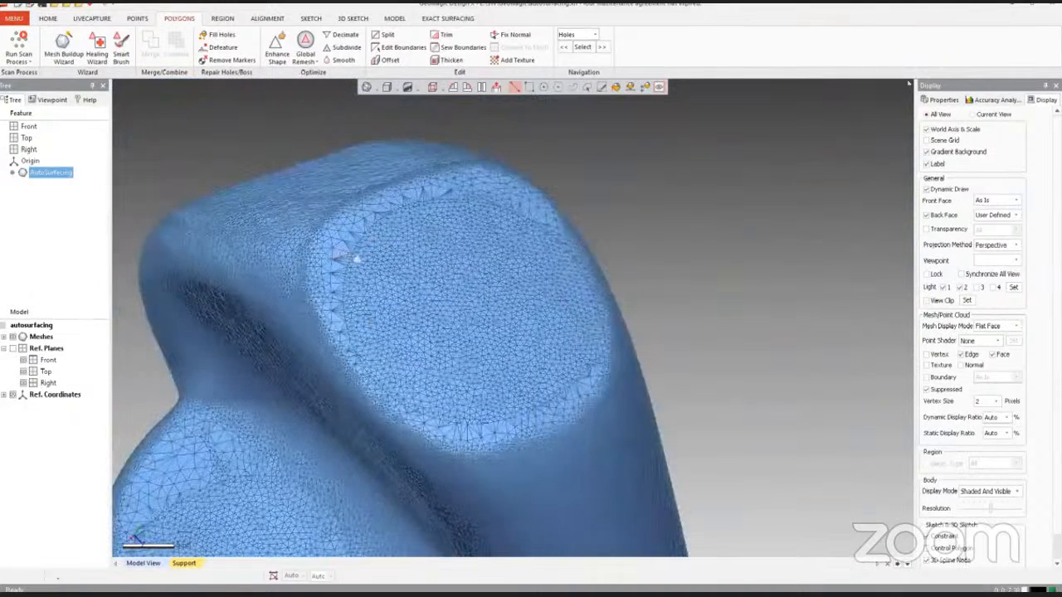
{"action": "scroll", "coordinate": [418, 306], "scroll_direction": "up", "scroll_amount": 2}
{"action": "mouse_move", "coordinate": [418, 306]}
{"action": "right_mouse_down"}
{"action": "mouse_move", "coordinate": [273, 188]}
{"action": "mouse_move", "coordinate": [296, 223]}
{"action": "right_mouse_up"}
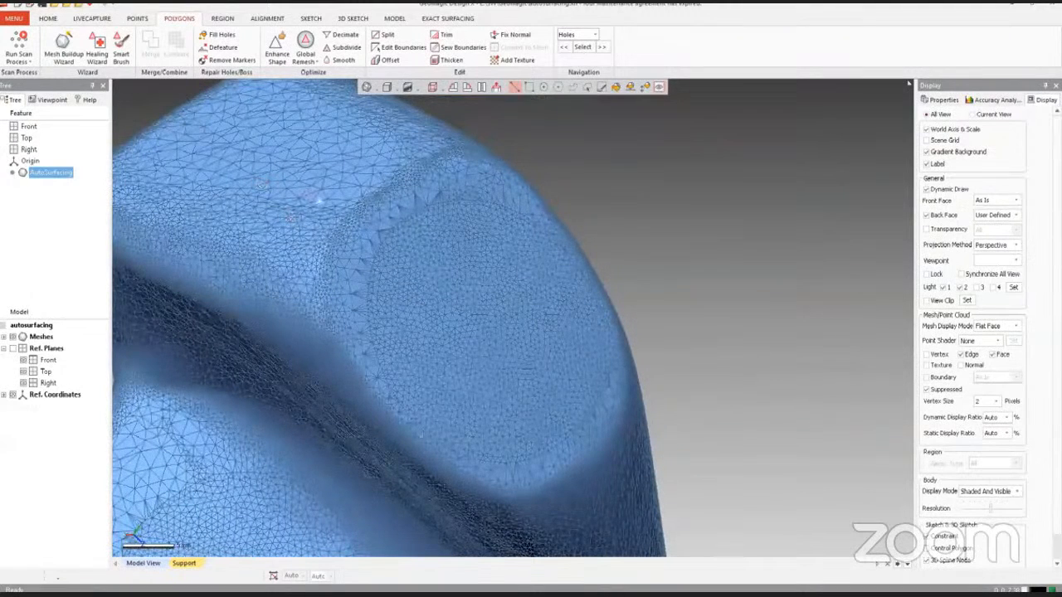
{"action": "right_click_drag", "start_coordinate": [386, 280], "coordinate": [624, 328]}
{"action": "scroll", "coordinate": [472, 296], "scroll_direction": "down", "scroll_amount": 4}
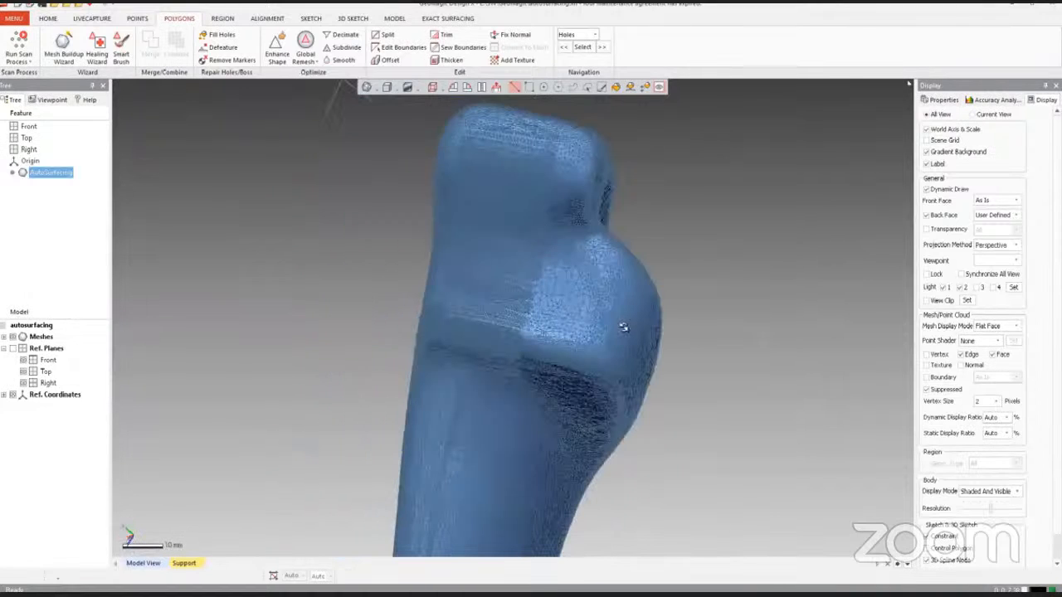
Step: Examine the triangle density transitions between the striped band, bulge, round end pads and finger recesses of the grip mesh
{"action": "scroll", "coordinate": [624, 328], "scroll_direction": "up", "scroll_amount": 2}
{"action": "right_click_drag", "start_coordinate": [446, 357], "coordinate": [468, 299]}
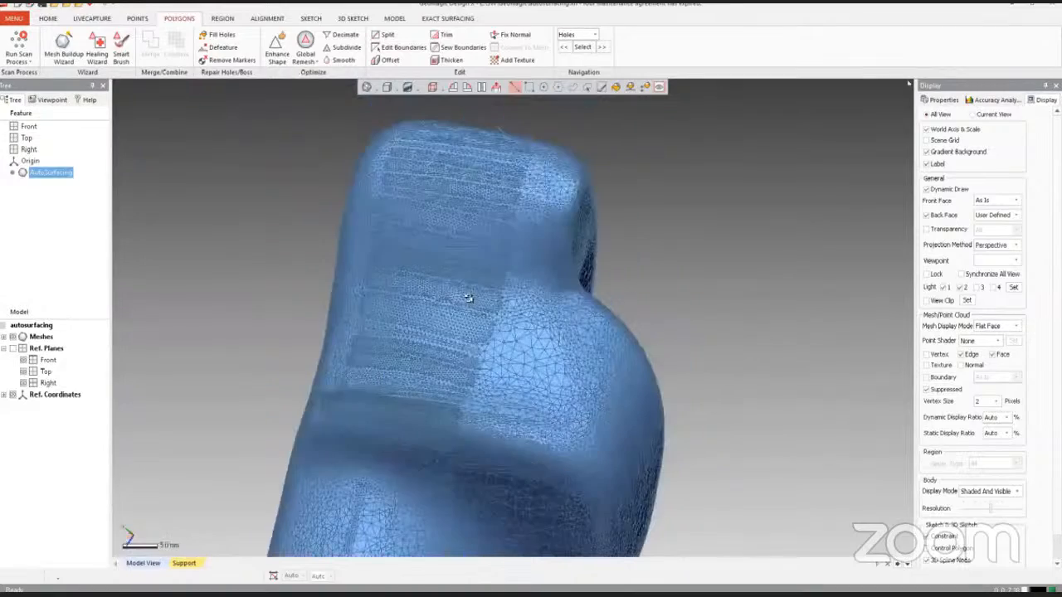
{"action": "scroll", "coordinate": [469, 298], "scroll_direction": "up", "scroll_amount": 3}
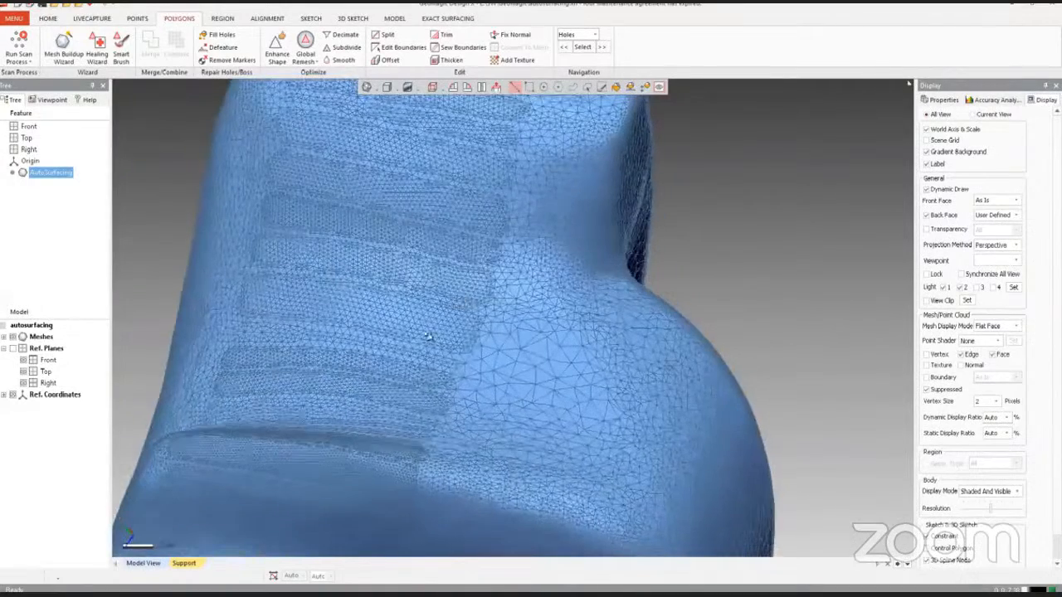
{"action": "right_click_drag", "start_coordinate": [428, 336], "coordinate": [542, 351]}
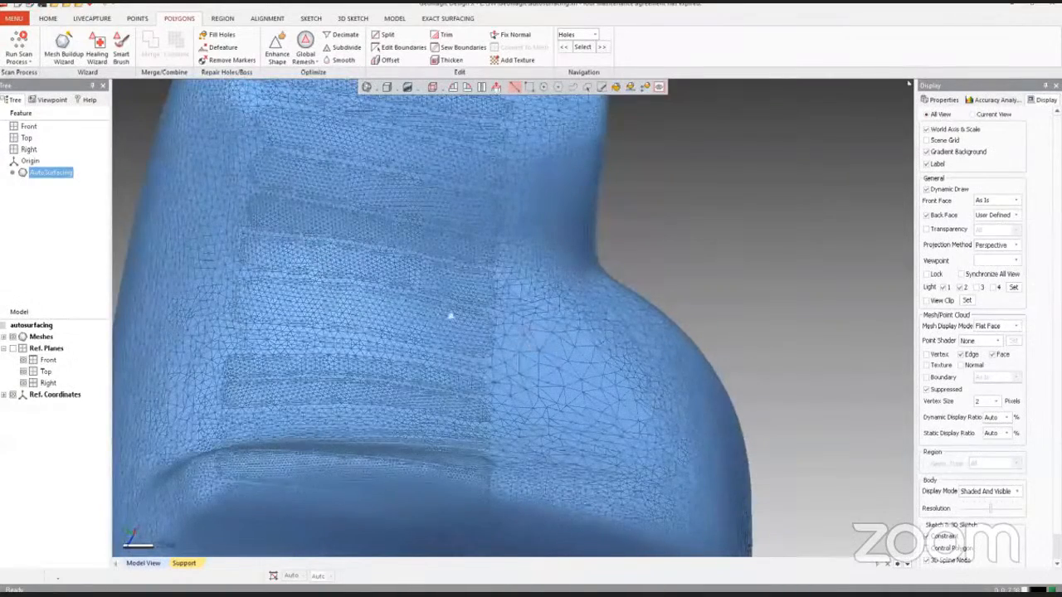
{"action": "right_click_drag", "start_coordinate": [448, 315], "coordinate": [507, 198]}
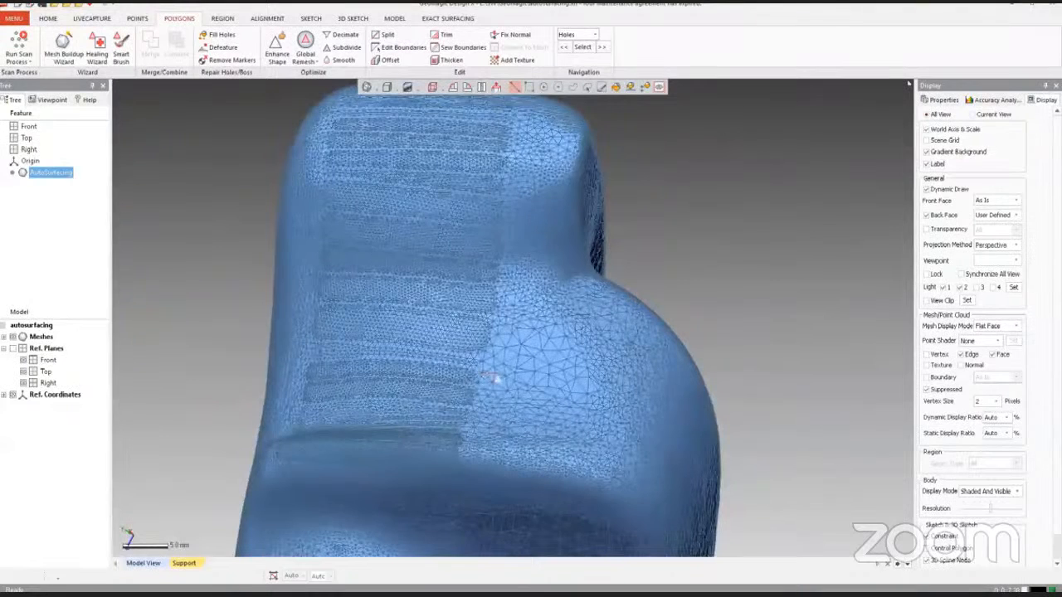
{"action": "scroll", "coordinate": [496, 379], "scroll_direction": "down", "scroll_amount": 3}
{"action": "right_click_drag", "start_coordinate": [488, 422], "coordinate": [414, 356], "text": "ctrl"}
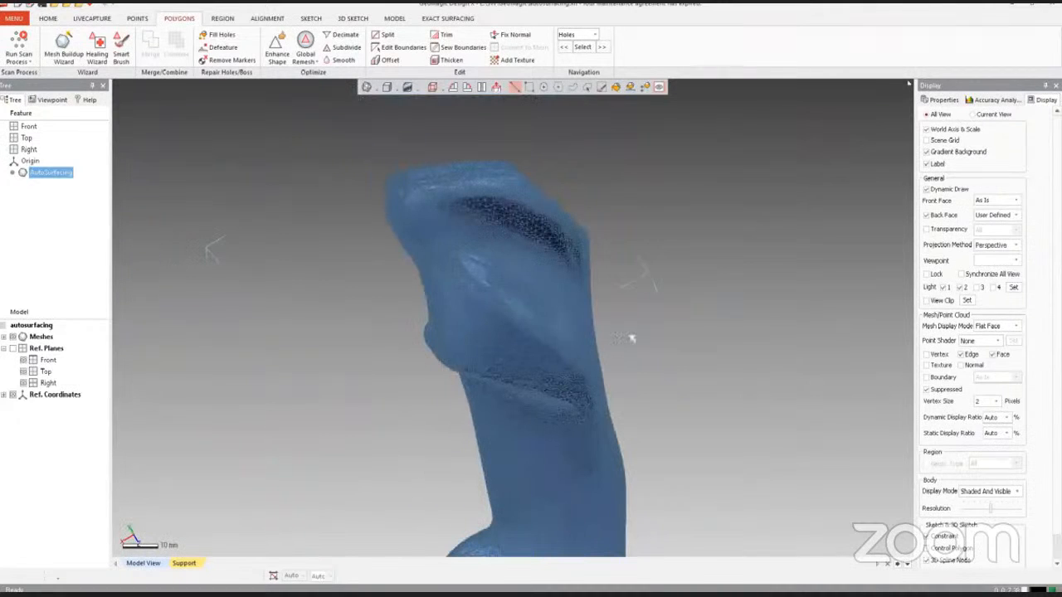
{"action": "mouse_move", "coordinate": [631, 339]}
{"action": "right_mouse_down"}
{"action": "mouse_move", "coordinate": [463, 390]}
{"action": "mouse_move", "coordinate": [525, 276]}
{"action": "mouse_move", "coordinate": [537, 296]}
{"action": "mouse_move", "coordinate": [458, 334]}
{"action": "right_mouse_up"}
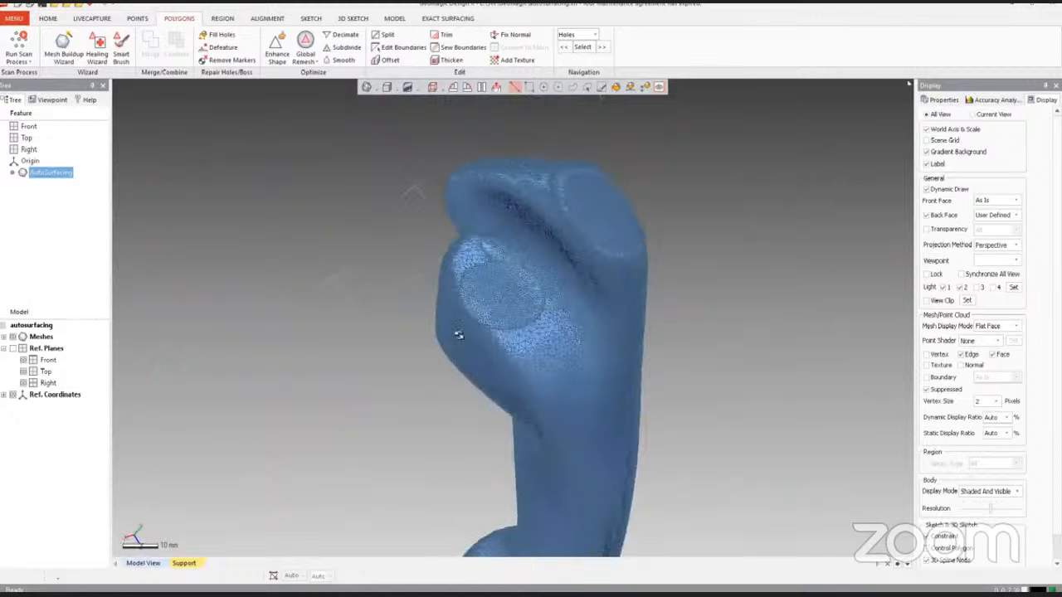
{"action": "scroll", "coordinate": [540, 321], "scroll_direction": "up", "scroll_amount": 3}
{"action": "right_click_drag", "start_coordinate": [541, 321], "coordinate": [533, 301]}
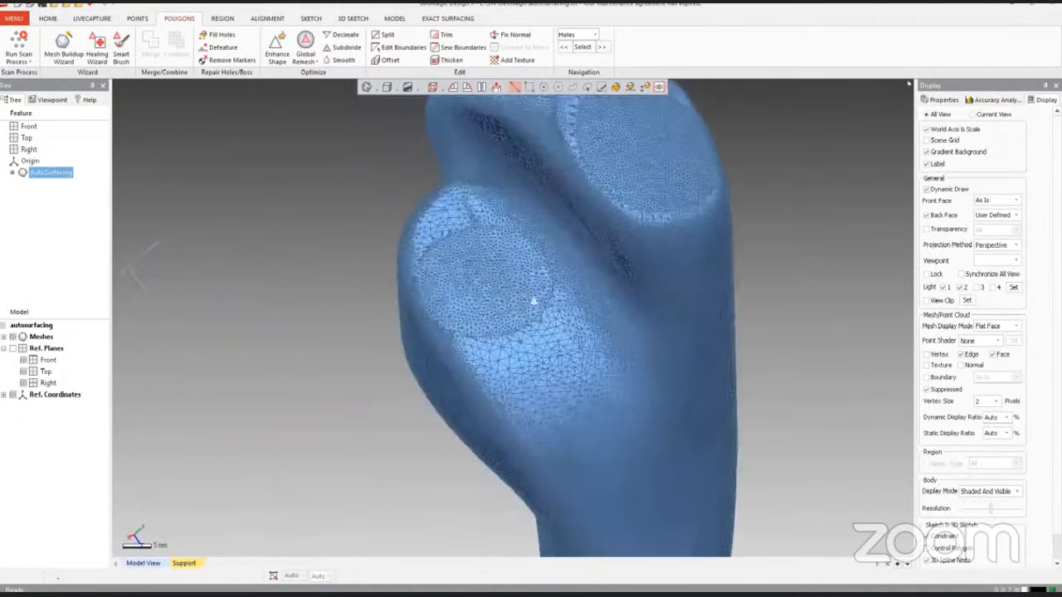
{"action": "scroll", "coordinate": [571, 327], "scroll_direction": "down", "scroll_amount": 3}
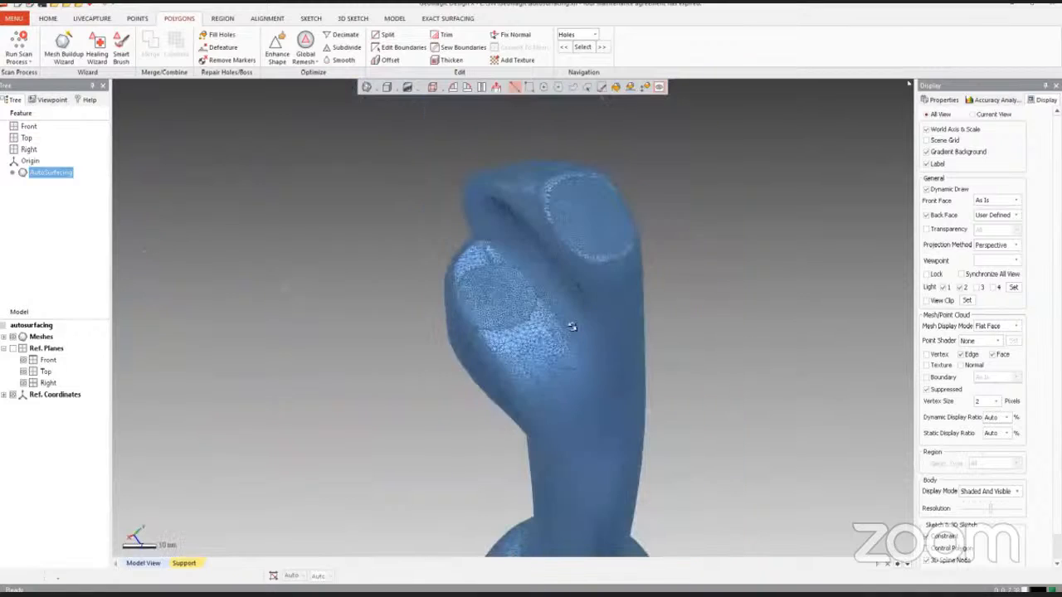
{"action": "right_click_drag", "start_coordinate": [571, 327], "coordinate": [547, 337]}
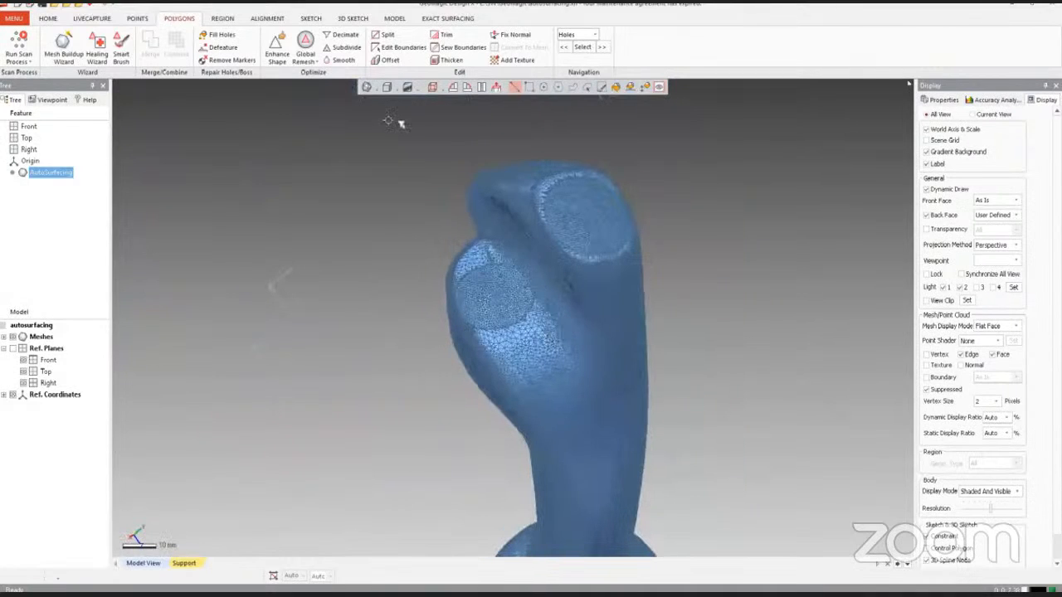
Step: Preview a Global Remesh of the grip mesh with an edge length multiplier of 1 and a clean, manifold solid mesh
{"action": "left_click", "coordinate": [313, 66]}
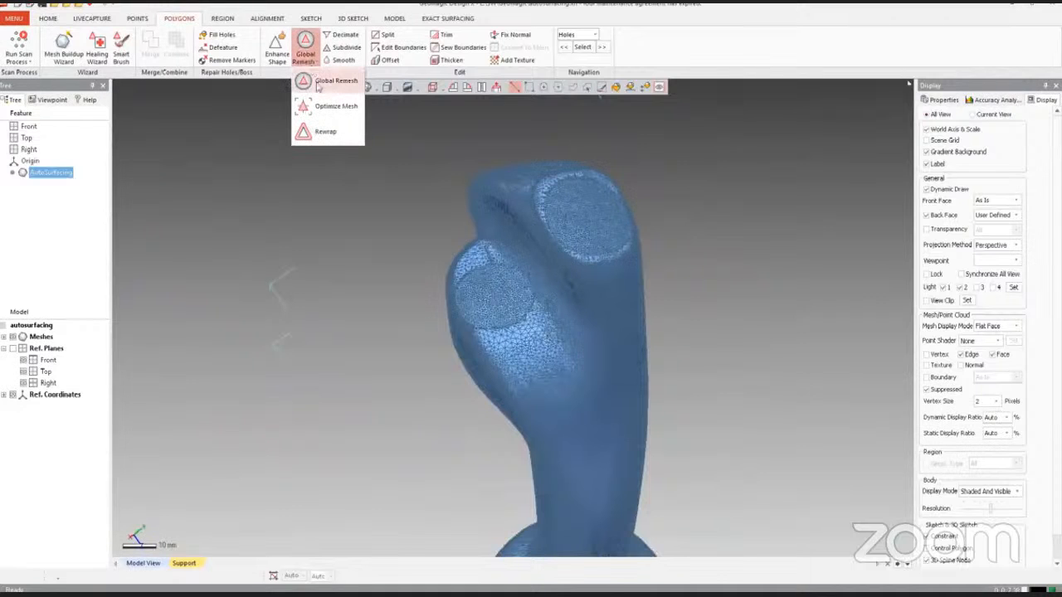
{"action": "left_click", "coordinate": [318, 84]}
{"action": "scroll", "coordinate": [596, 286], "scroll_direction": "up", "scroll_amount": 3}
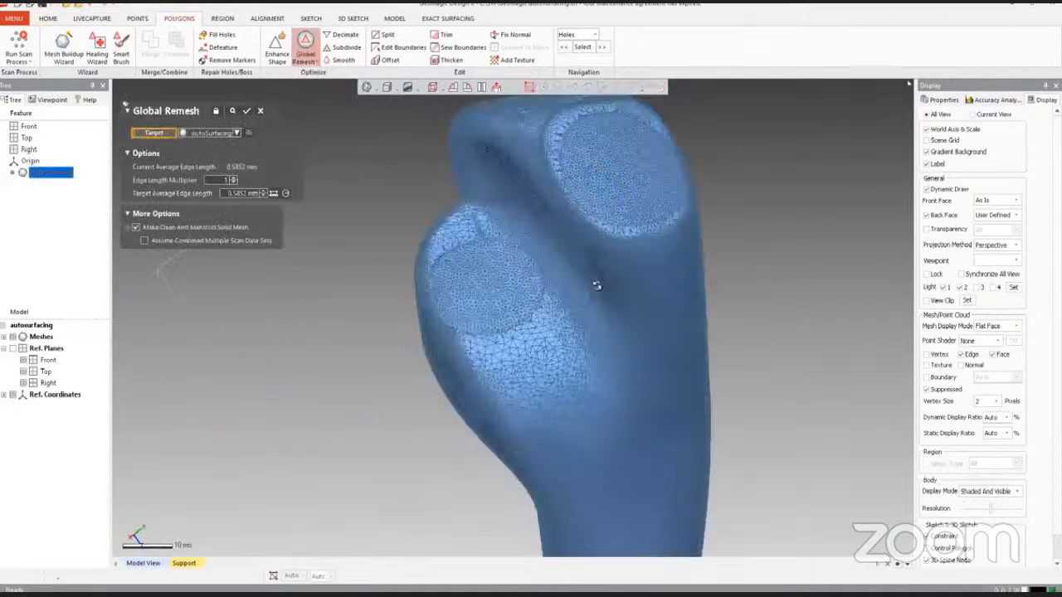
{"action": "scroll", "coordinate": [596, 285], "scroll_direction": "up", "scroll_amount": 3}
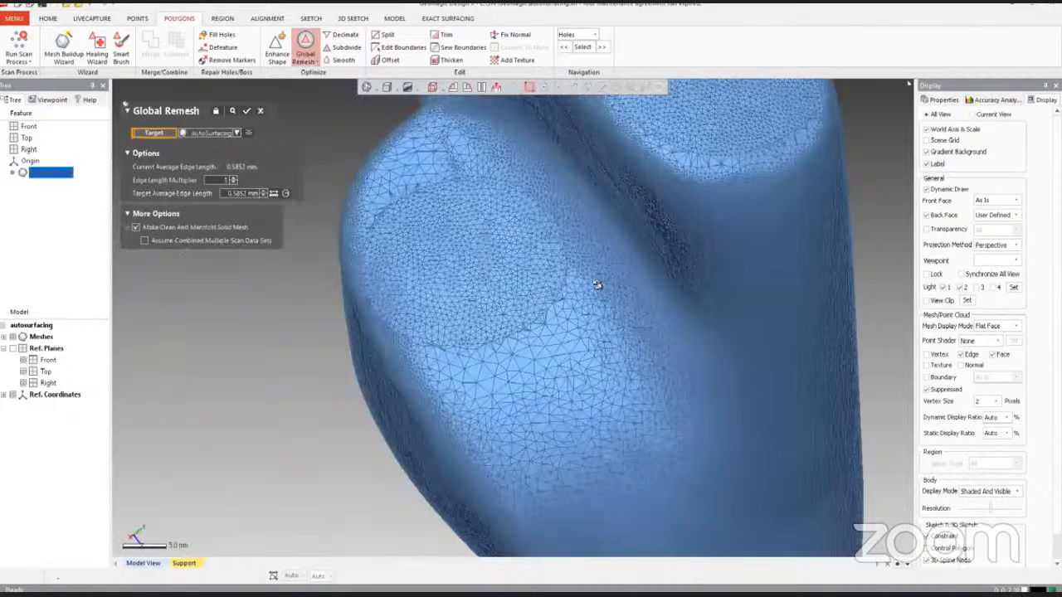
{"action": "right_click_drag", "start_coordinate": [597, 286], "coordinate": [616, 401]}
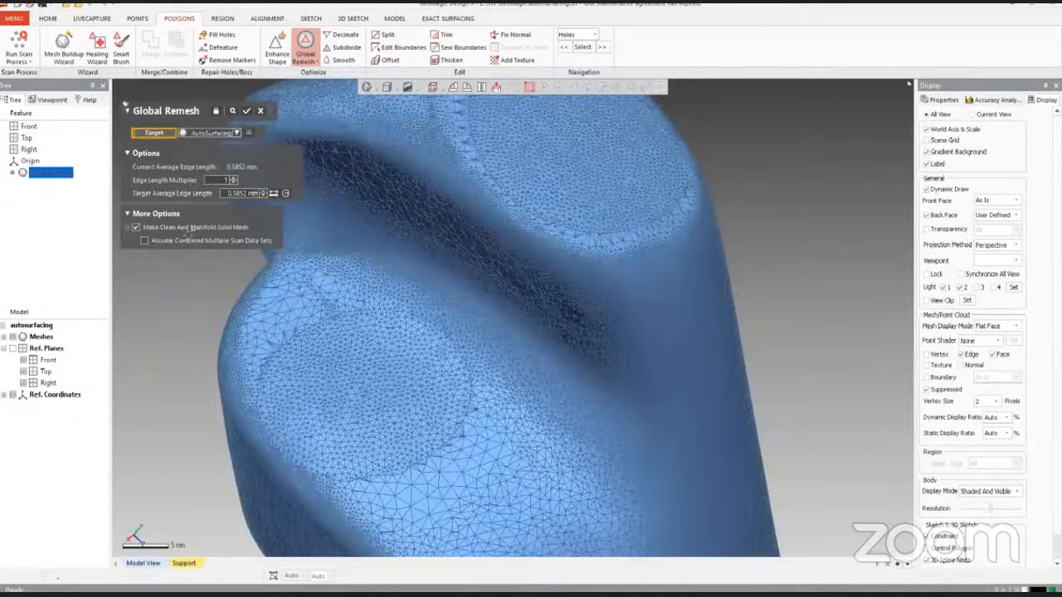
{"action": "left_click", "coordinate": [233, 111]}
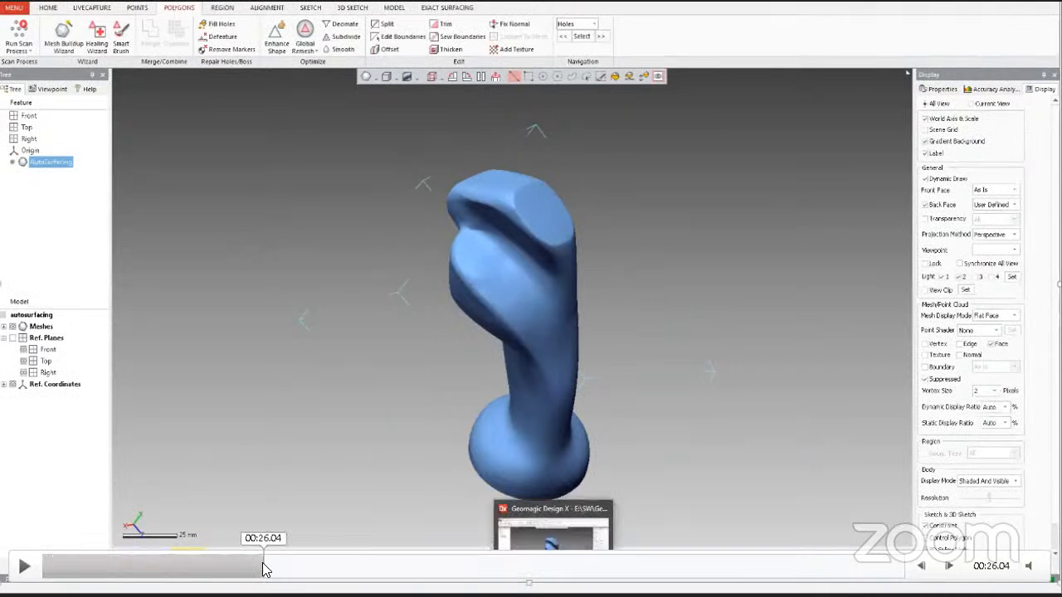
{"action": "left_click_drag", "start_coordinate": [263, 569], "coordinate": [314, 569]}
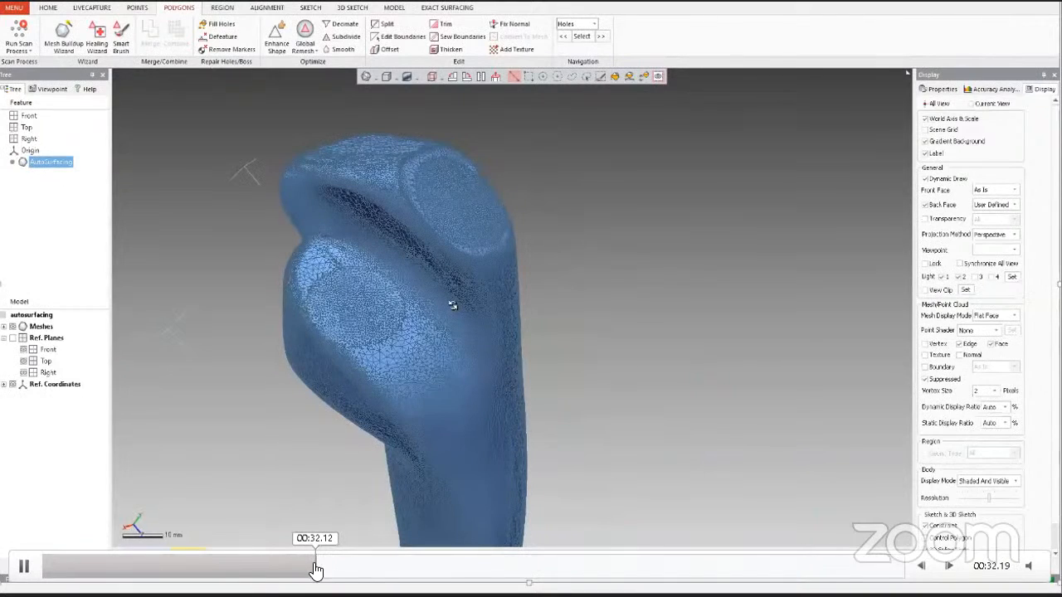
{"action": "left_click", "coordinate": [383, 569]}
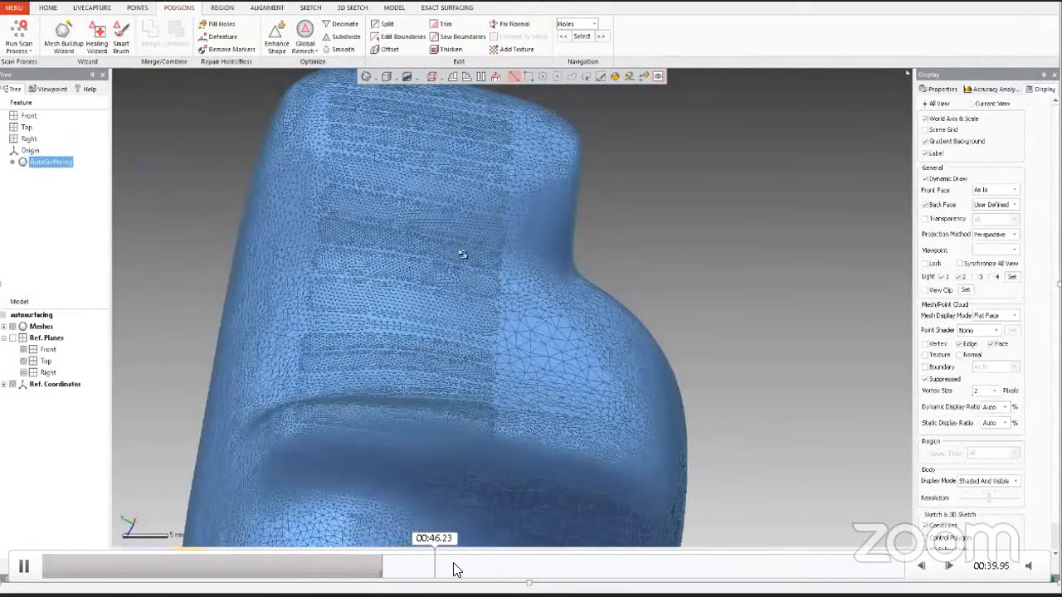
{"action": "left_click", "coordinate": [453, 563]}
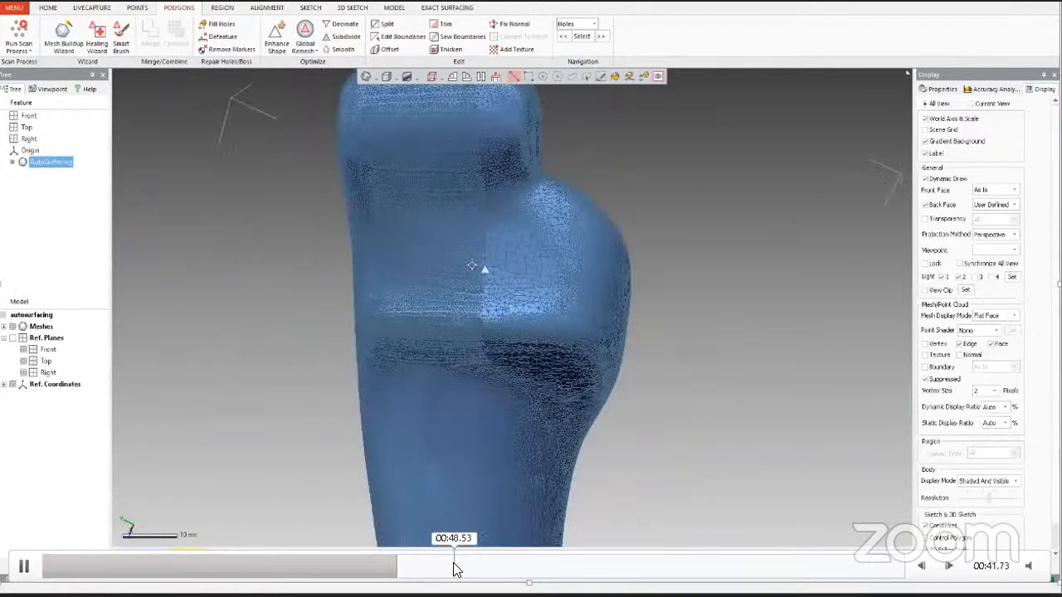
{"action": "left_click", "coordinate": [516, 569]}
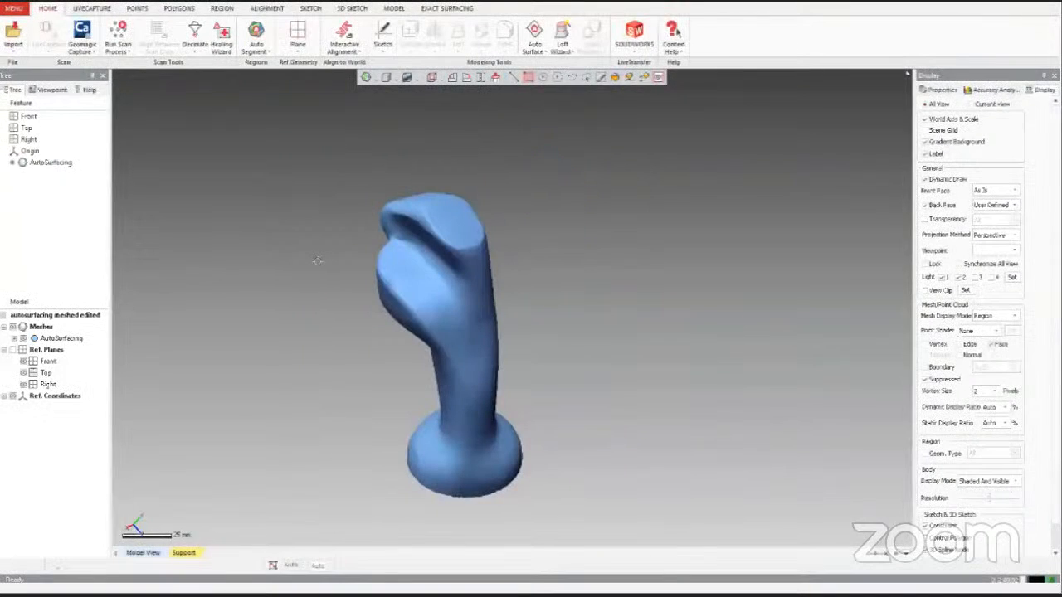
{"action": "mouse_move", "coordinate": [44, 527]}
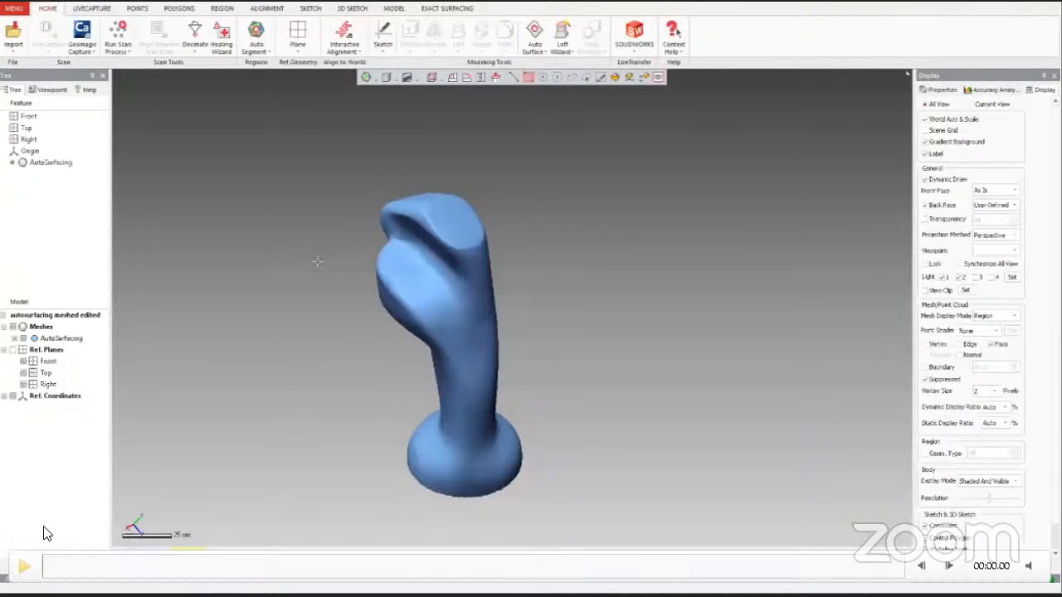
{"action": "left_click", "coordinate": [24, 567]}
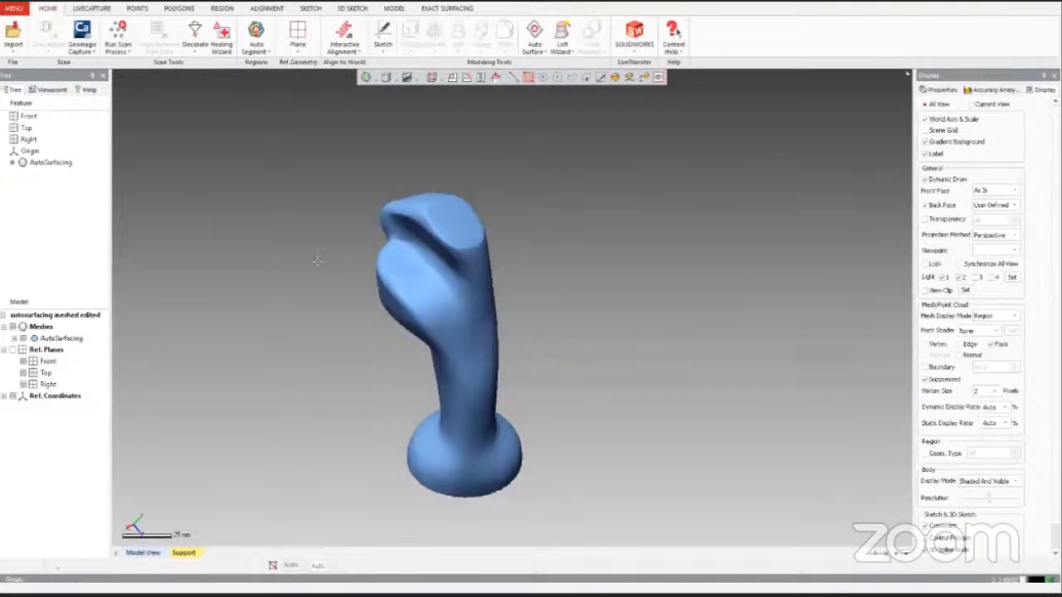
{"action": "mouse_move", "coordinate": [153, 462]}
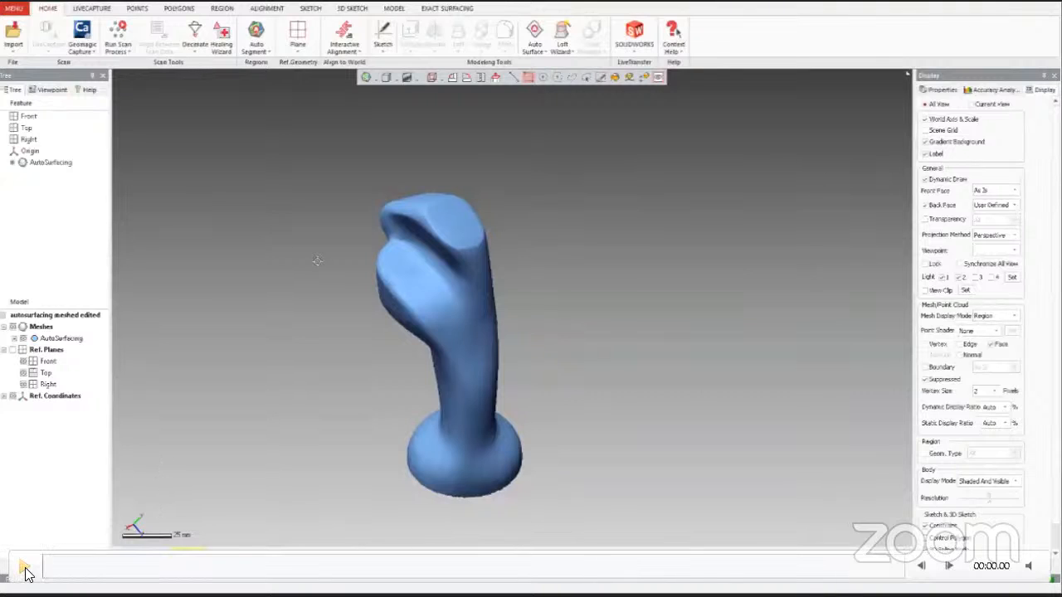
{"action": "left_click", "coordinate": [25, 572]}
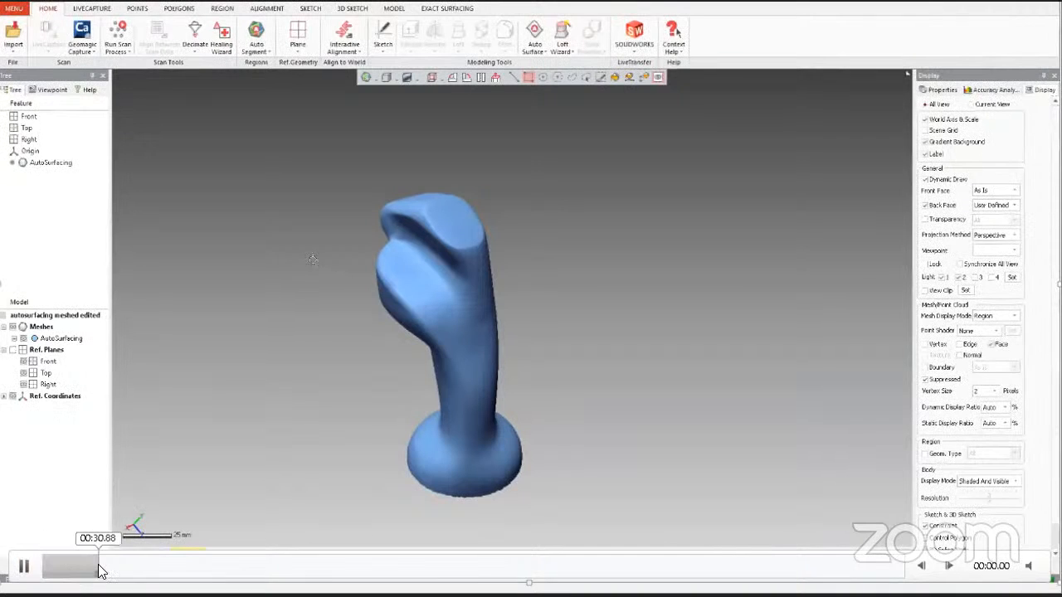
{"action": "left_click", "coordinate": [98, 571]}
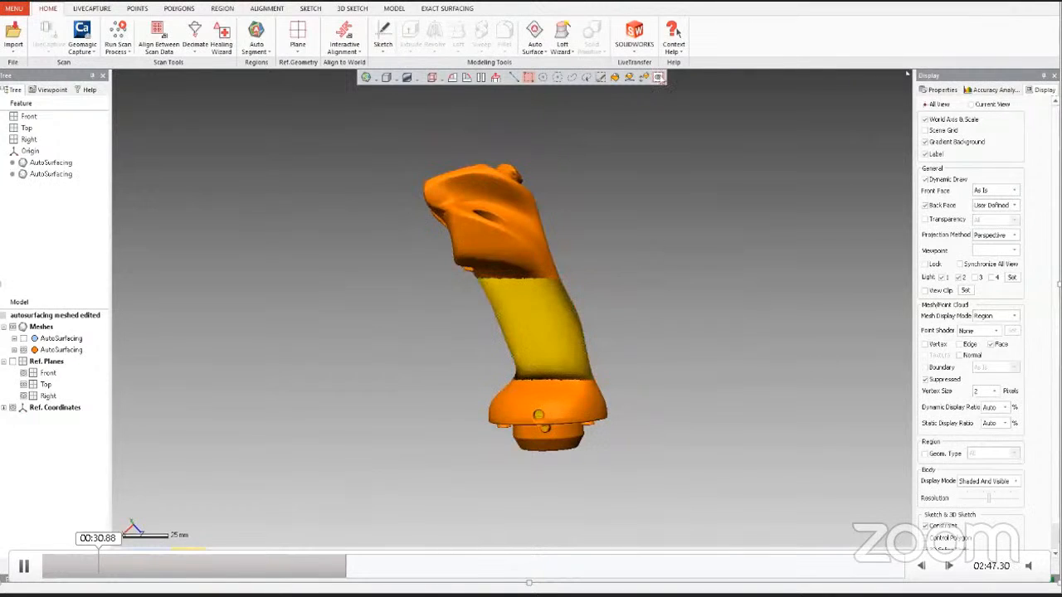
{"action": "left_click", "coordinate": [98, 565]}
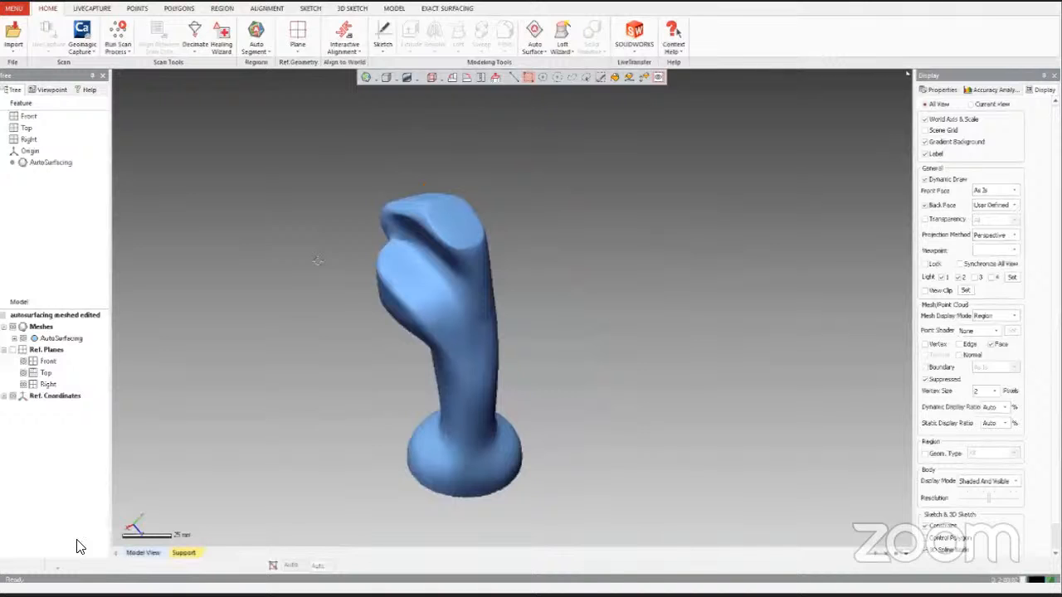
{"action": "left_click", "coordinate": [25, 566]}
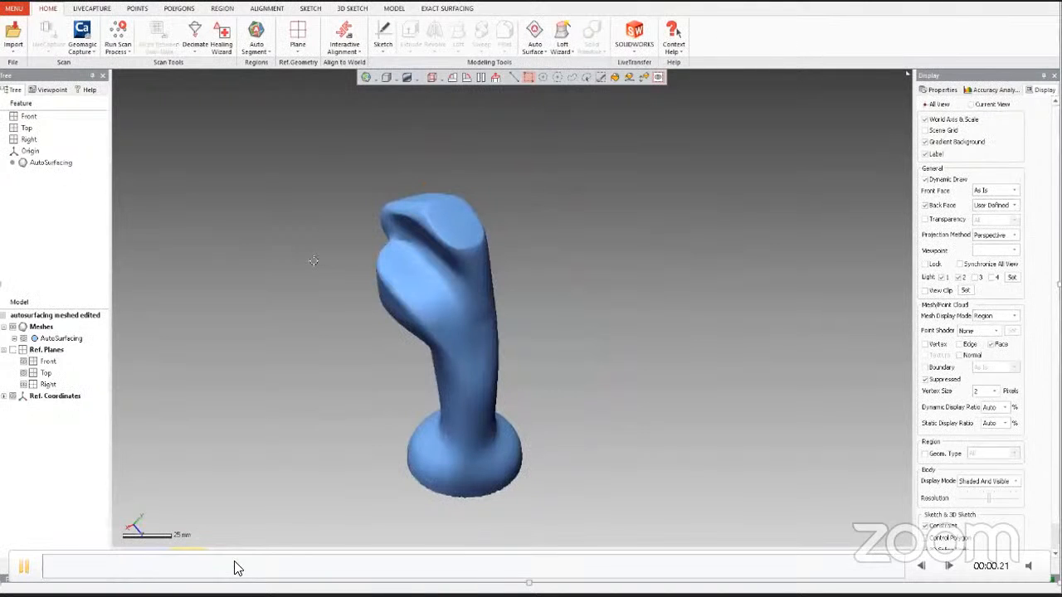
{"action": "left_click", "coordinate": [236, 567]}
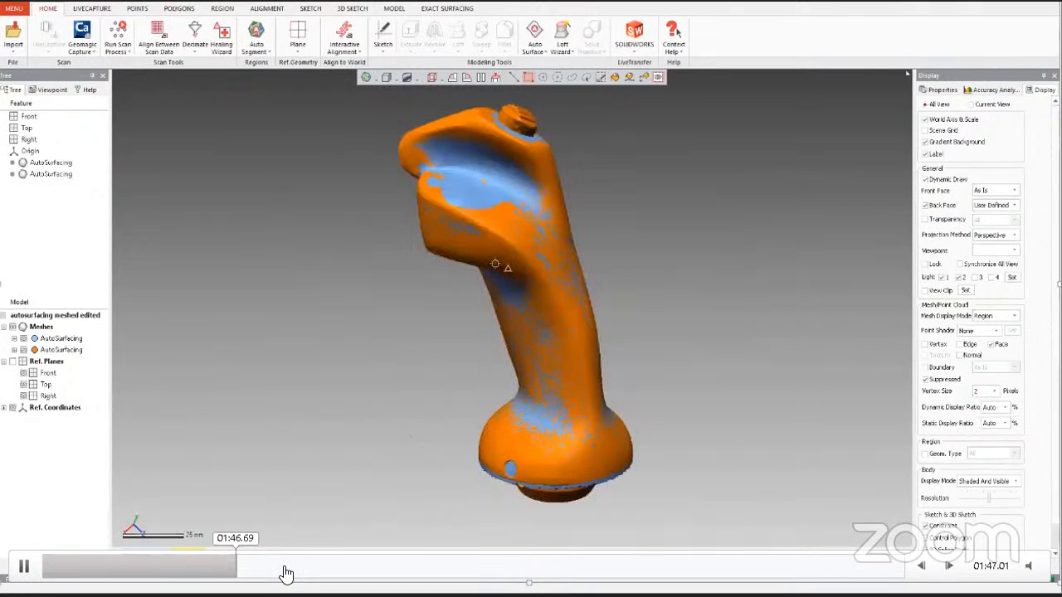
{"action": "left_click", "coordinate": [284, 567]}
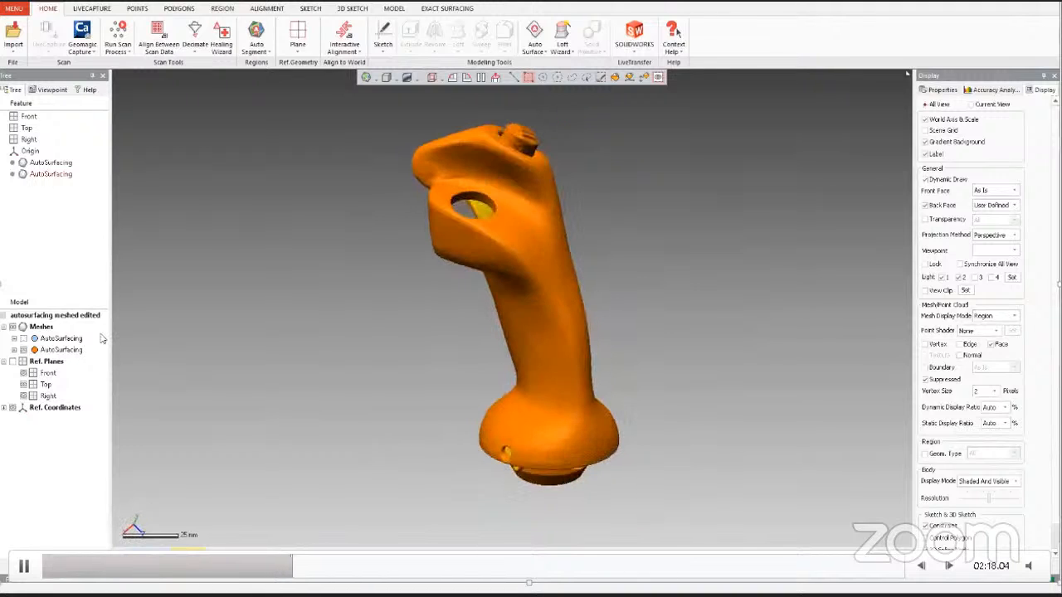
{"action": "left_click", "coordinate": [333, 567]}
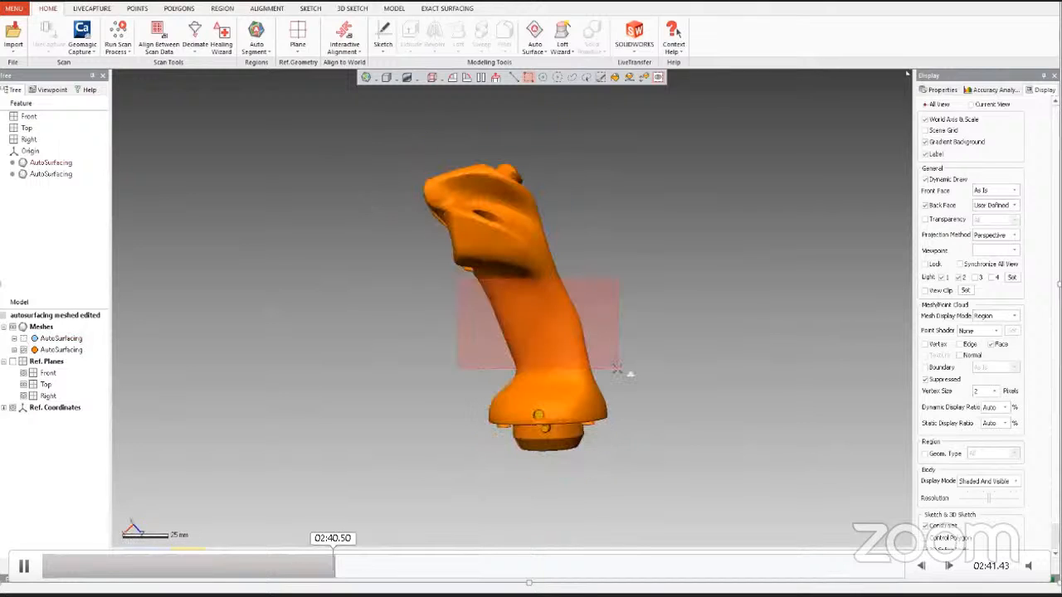
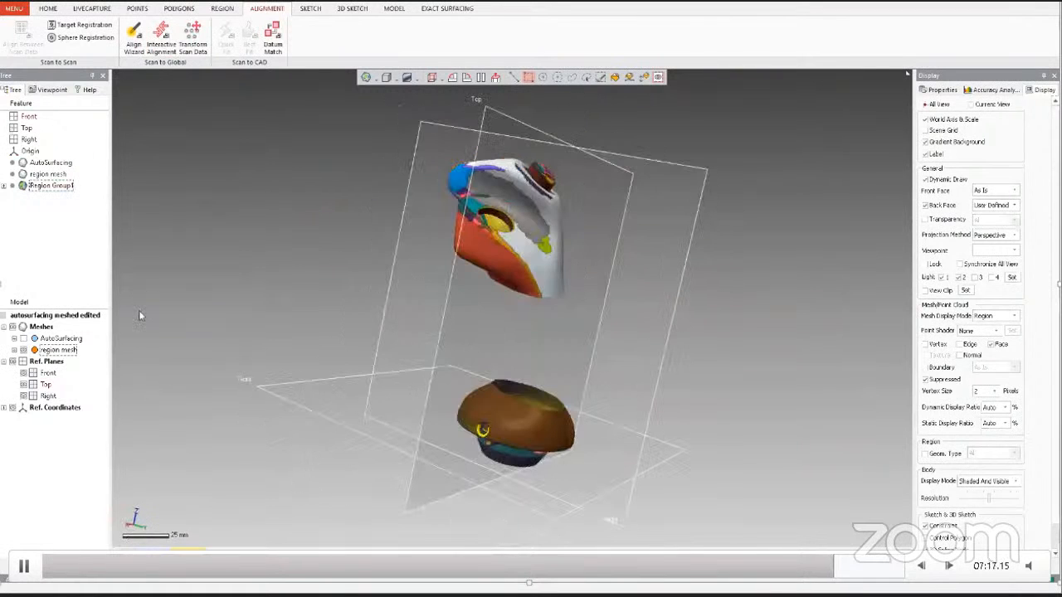
{"action": "left_click", "coordinate": [24, 350]}
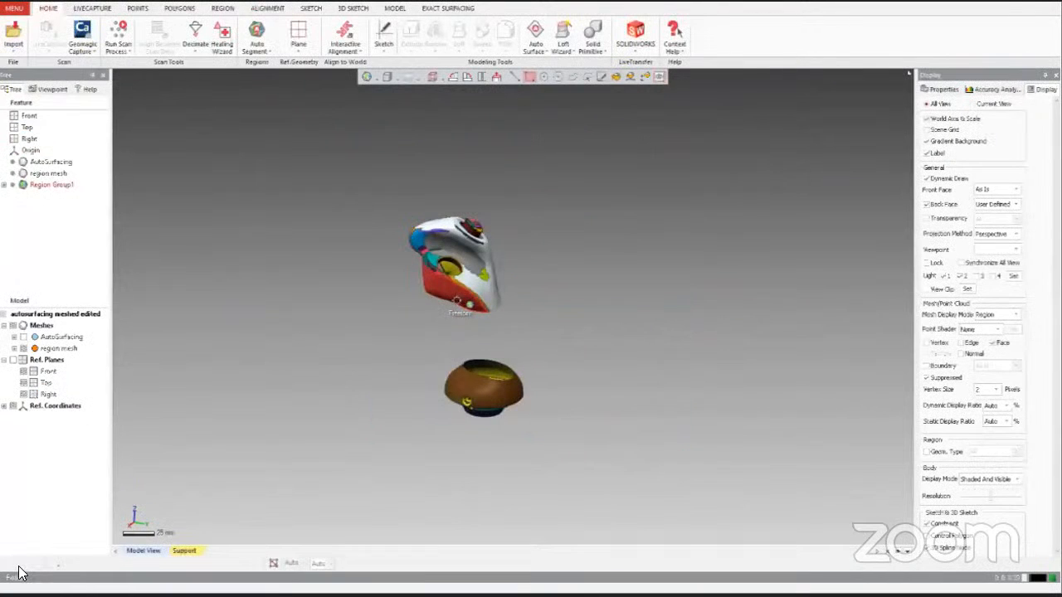
{"action": "mouse_move", "coordinate": [22, 572]}
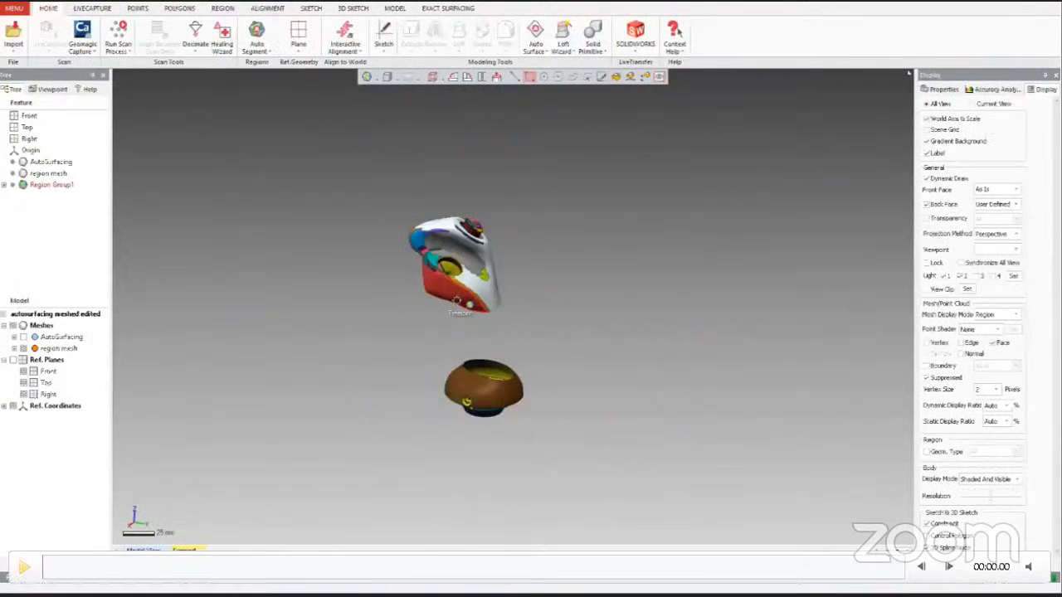
{"action": "left_click", "coordinate": [22, 566]}
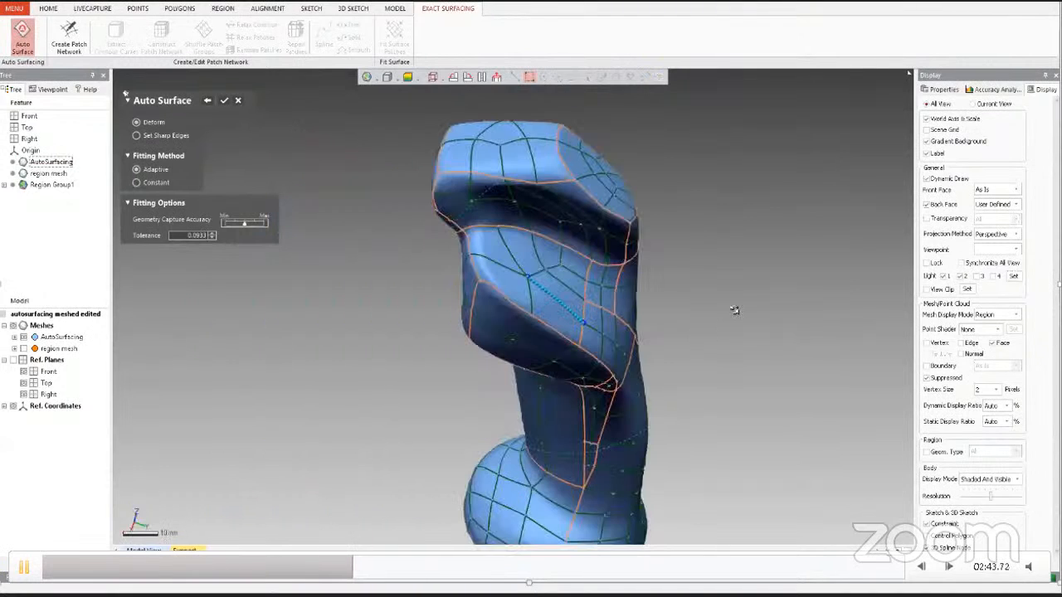
Step: Check the patch network around the grip and generate the auto surface with adaptive fitting and a tolerance of 0.0933
{"action": "right_click_drag", "start_coordinate": [734, 310], "coordinate": [524, 297]}
{"action": "scroll", "coordinate": [547, 265], "scroll_direction": "down", "scroll_amount": 4}
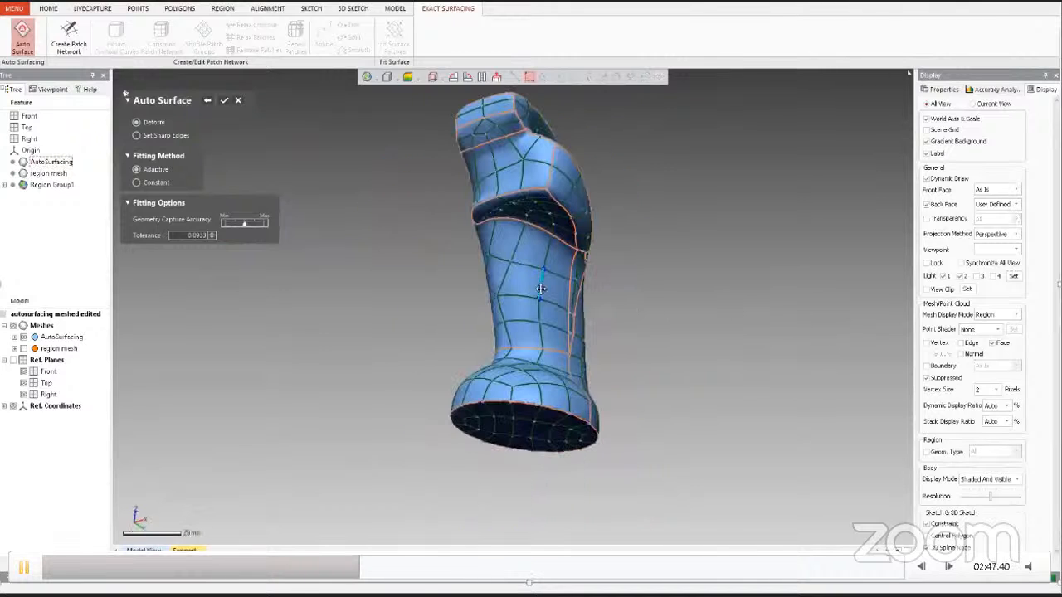
{"action": "scroll", "coordinate": [564, 240], "scroll_direction": "down", "scroll_amount": 3}
{"action": "right_click_drag", "start_coordinate": [564, 240], "coordinate": [555, 312]}
{"action": "right_click_drag", "start_coordinate": [555, 312], "coordinate": [514, 362], "text": "ctrl"}
{"action": "scroll", "coordinate": [488, 274], "scroll_direction": "up", "scroll_amount": 3}
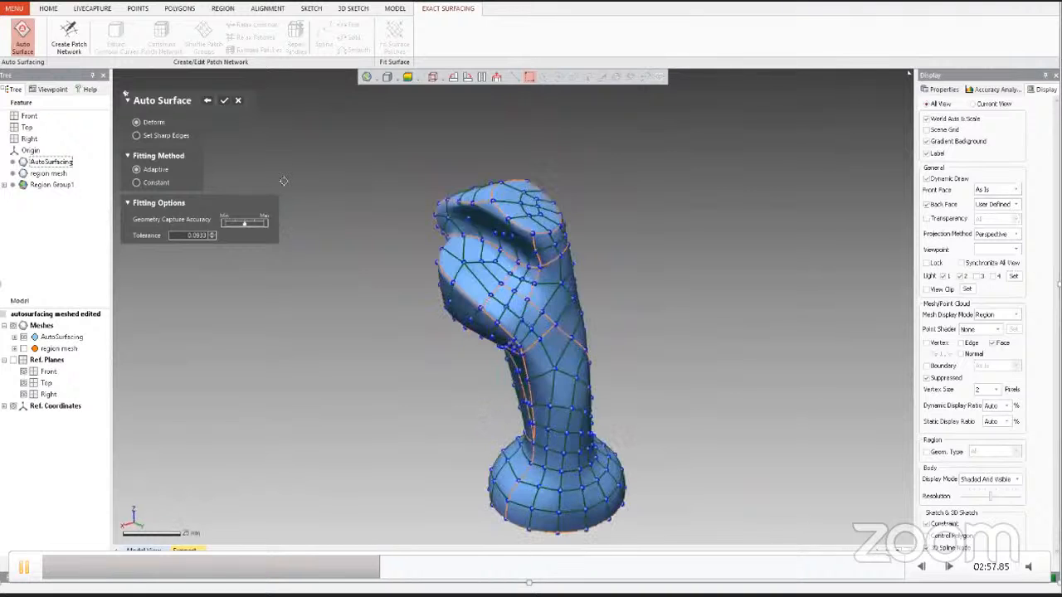
{"action": "left_click", "coordinate": [224, 100]}
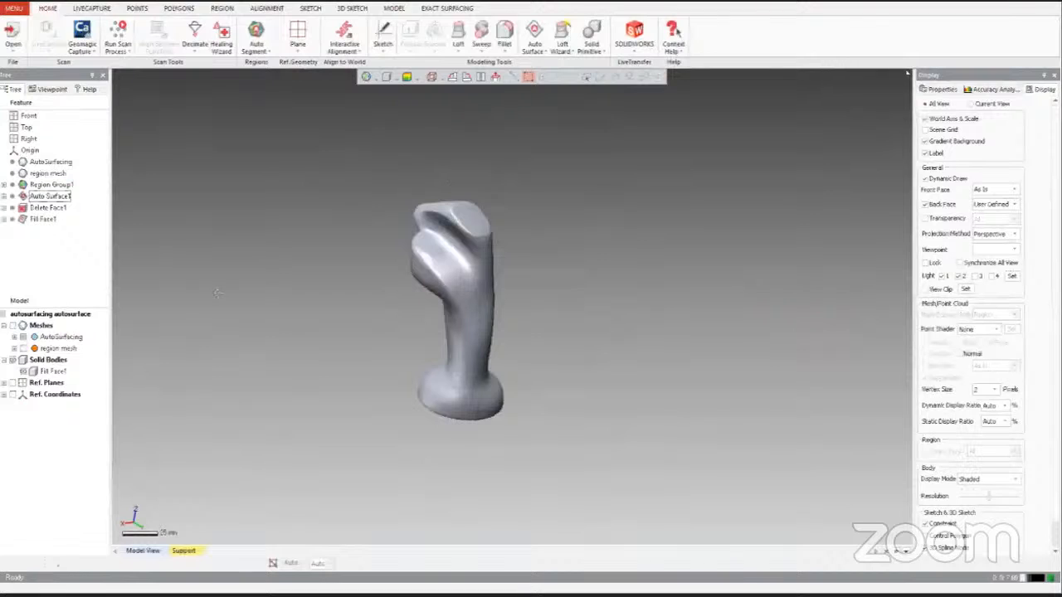
{"action": "mouse_move", "coordinate": [51, 547]}
{"action": "left_click", "coordinate": [25, 565]}
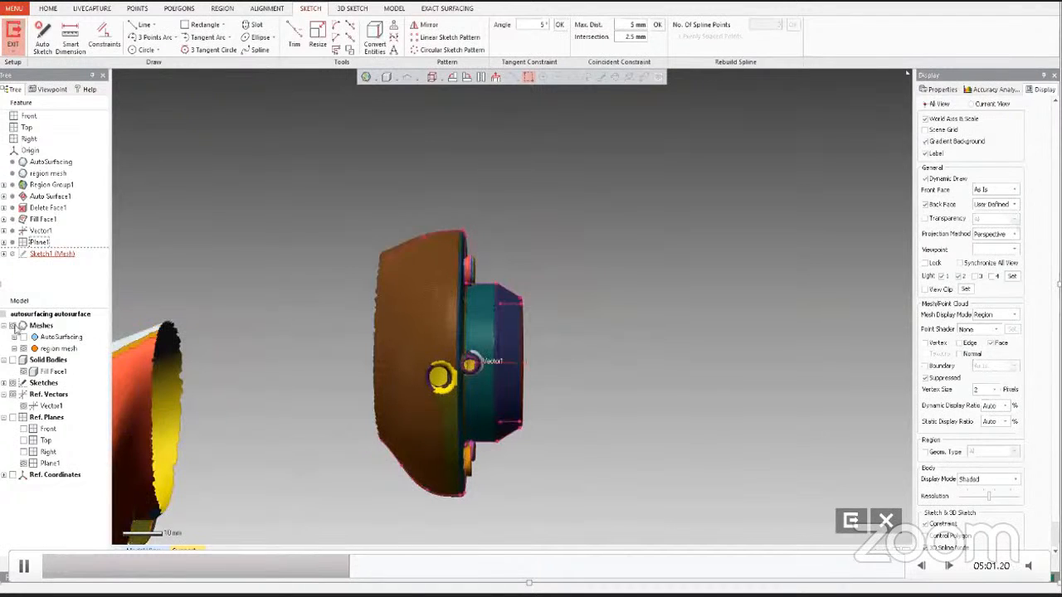
Step: Hide the meshes while editing the sketch on Plane1
{"action": "left_click", "coordinate": [14, 326]}
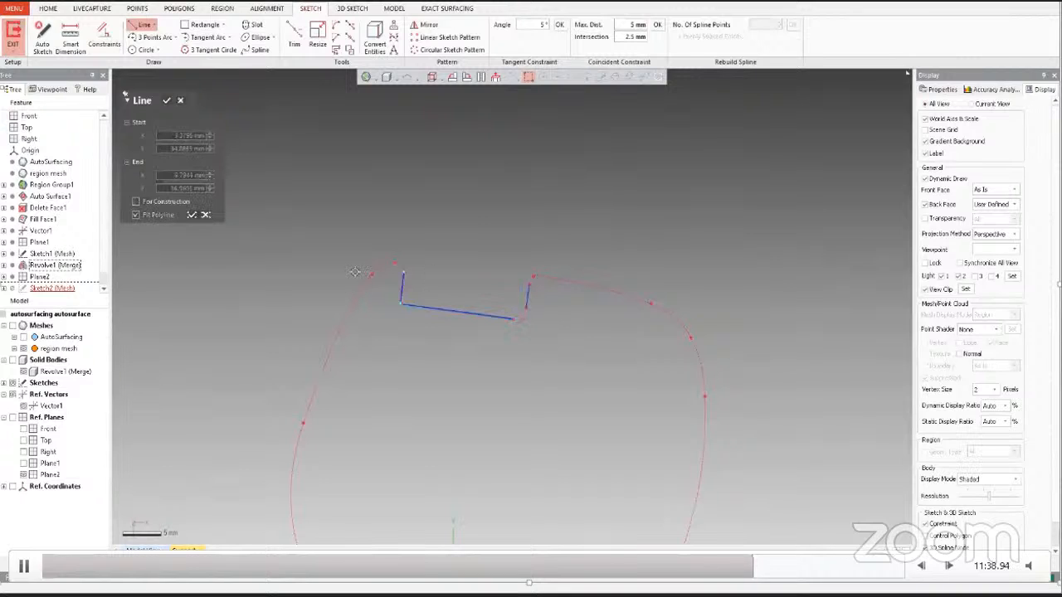
Step: Accept the fitted lines and fix the notch's two side lines and its base line with constraints
{"action": "left_click", "coordinate": [168, 101]}
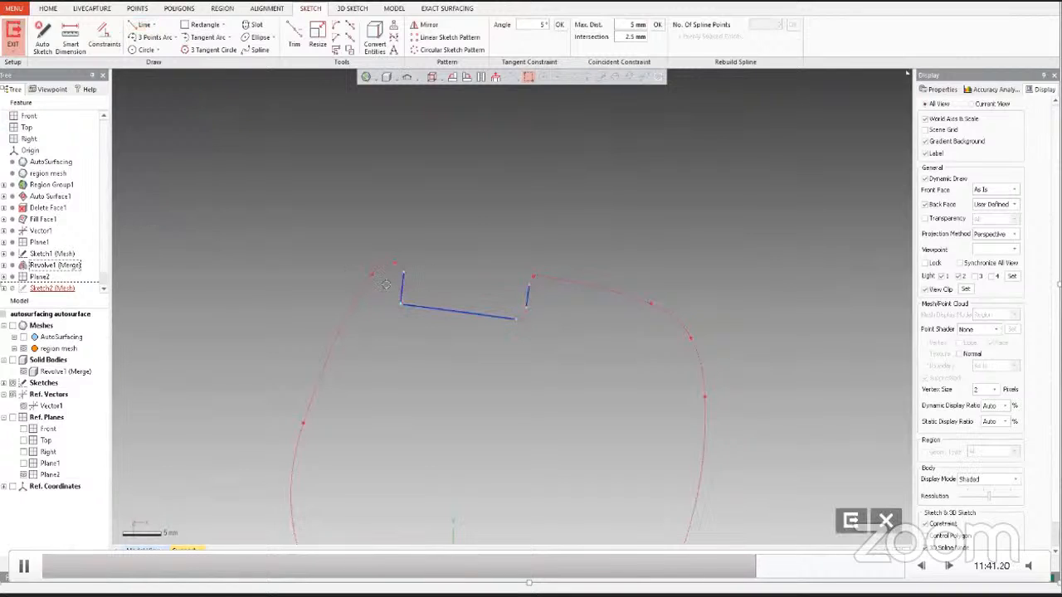
{"action": "right_click", "coordinate": [403, 285]}
{"action": "left_click", "coordinate": [456, 262]}
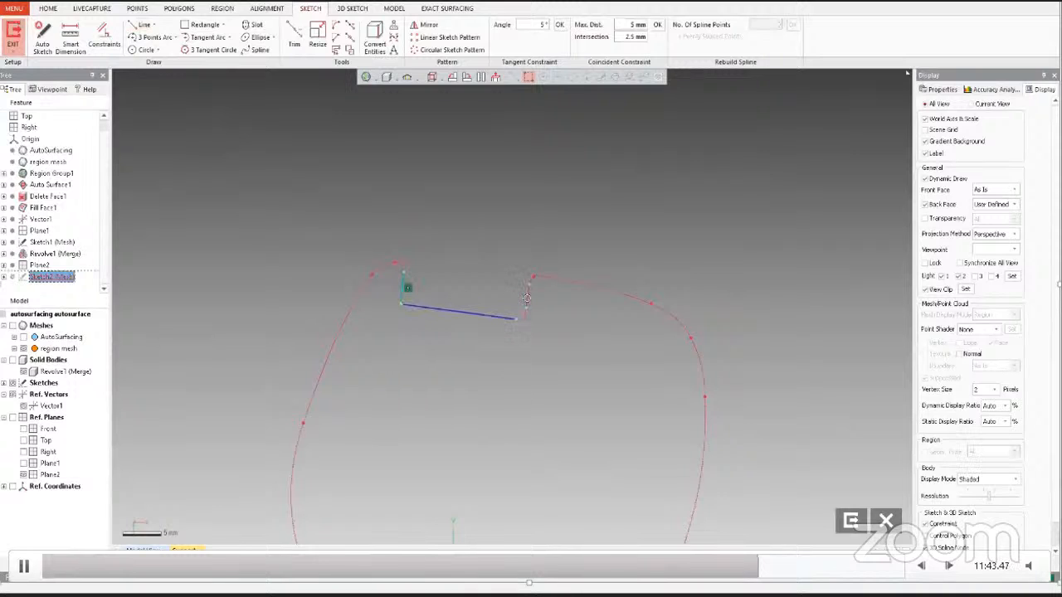
{"action": "right_click", "coordinate": [528, 298]}
{"action": "left_click", "coordinate": [567, 275]}
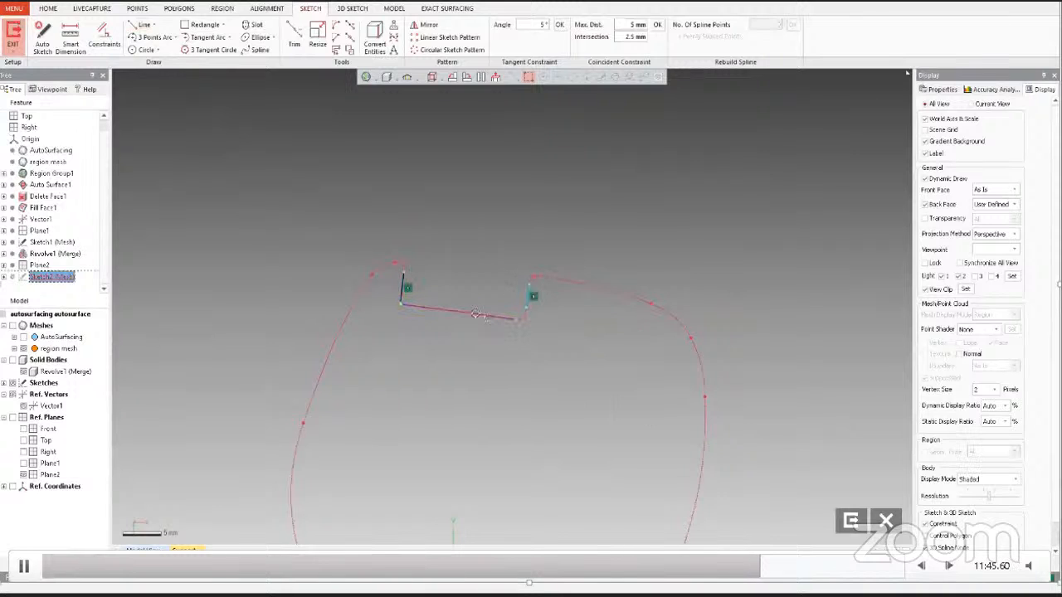
{"action": "right_click", "coordinate": [478, 314]}
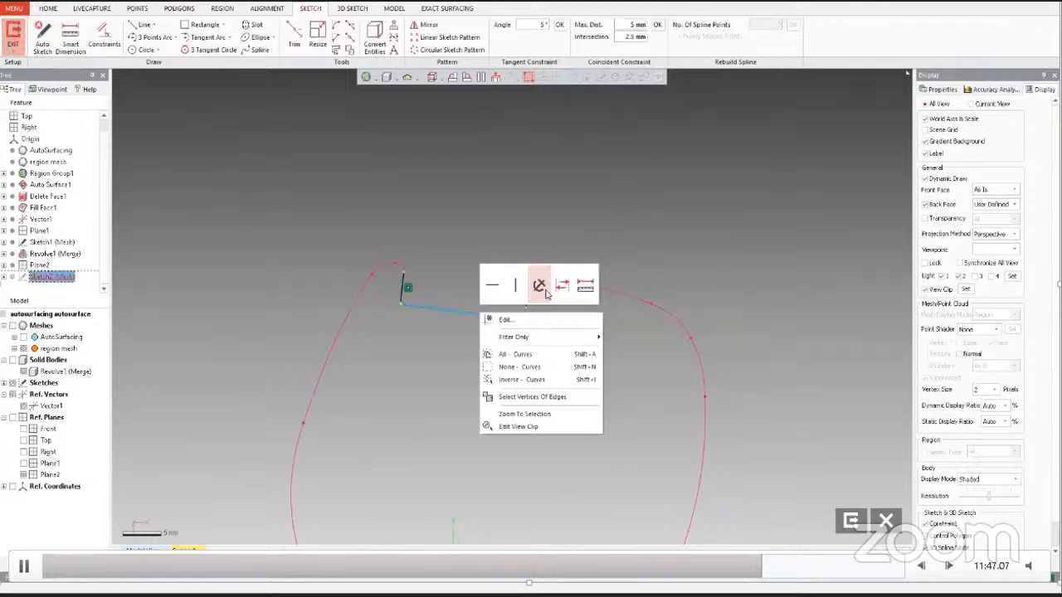
{"action": "left_click", "coordinate": [544, 291]}
Step: Extend the notch's base line past both side lines and lengthen the side lines well beyond the open end of the section outline
{"action": "left_click_drag", "start_coordinate": [514, 319], "coordinate": [549, 324]}
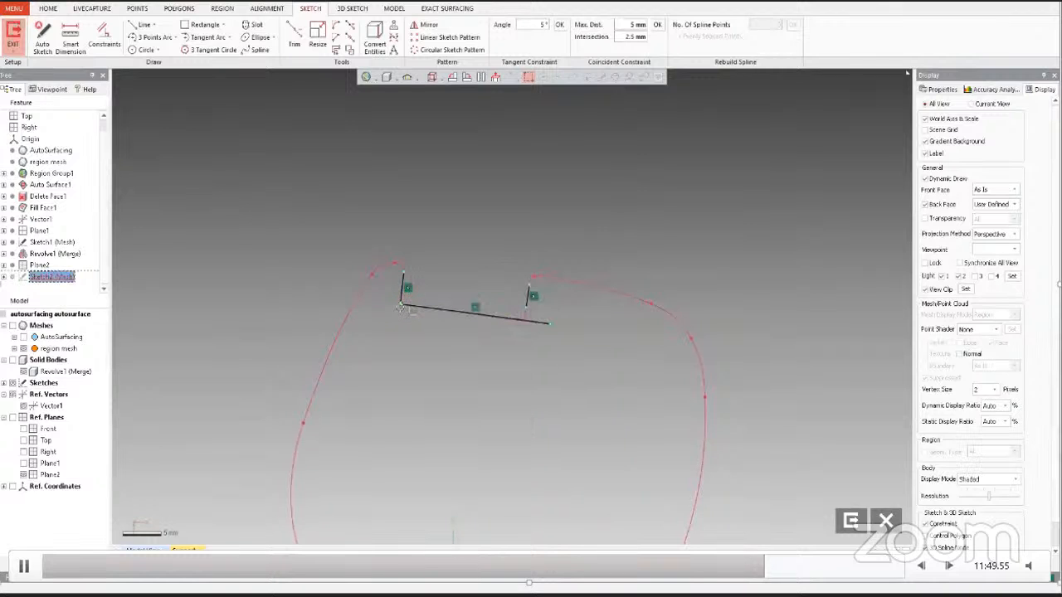
{"action": "left_click_drag", "start_coordinate": [401, 308], "coordinate": [371, 300]}
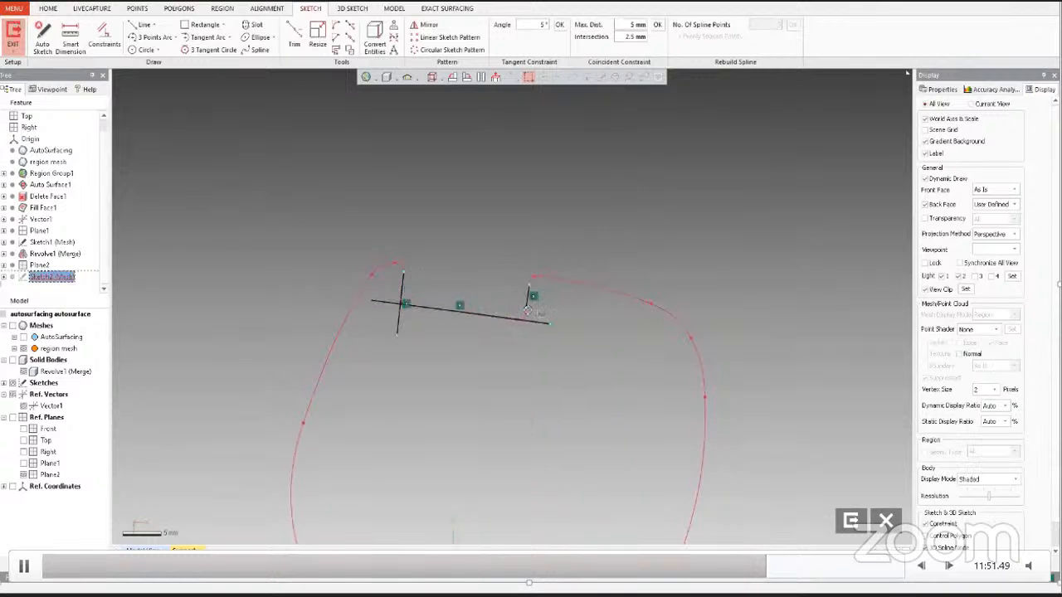
{"action": "scroll", "coordinate": [405, 294], "scroll_direction": "down", "scroll_amount": 2}
{"action": "left_click_drag", "start_coordinate": [440, 283], "coordinate": [455, 101]}
{"action": "left_click_drag", "start_coordinate": [523, 292], "coordinate": [532, 106]}
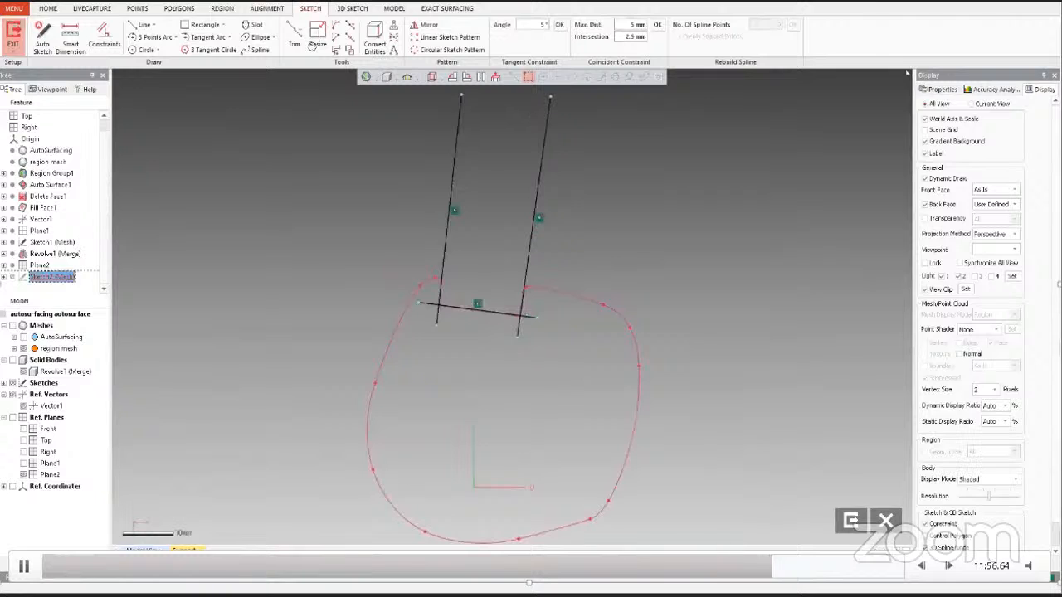
Step: Power Trim the overhanging line ends at the notch's two inner corners and select the left side line
{"action": "left_click", "coordinate": [294, 37]}
{"action": "mouse_move", "coordinate": [427, 309]}
{"action": "left_mouse_down"}
{"action": "mouse_move", "coordinate": [450, 323]}
{"action": "mouse_move", "coordinate": [538, 302]}
{"action": "left_mouse_up"}
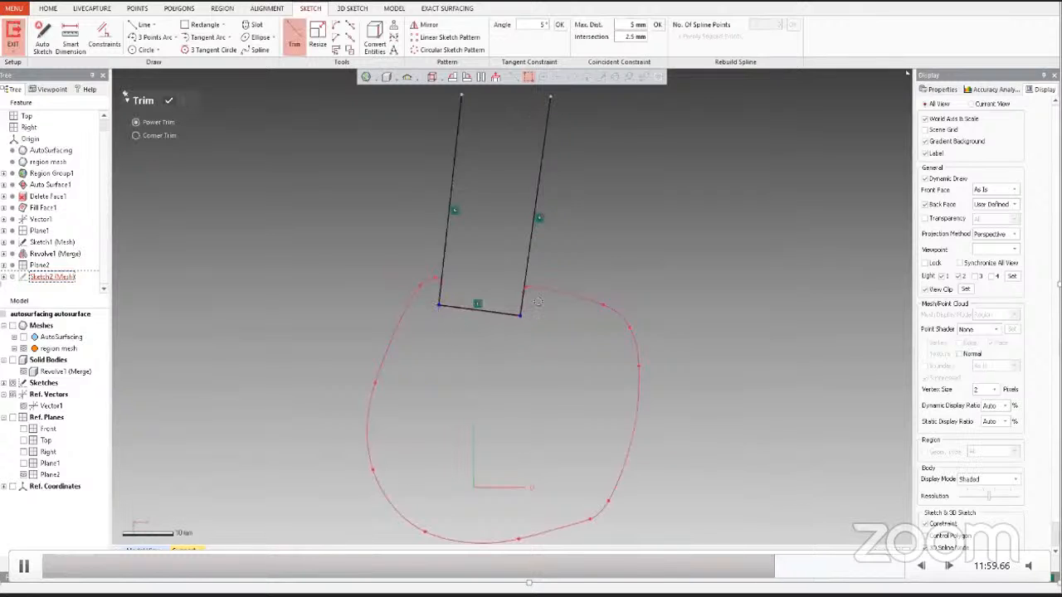
{"action": "scroll", "coordinate": [538, 302], "scroll_direction": "down", "scroll_amount": 2}
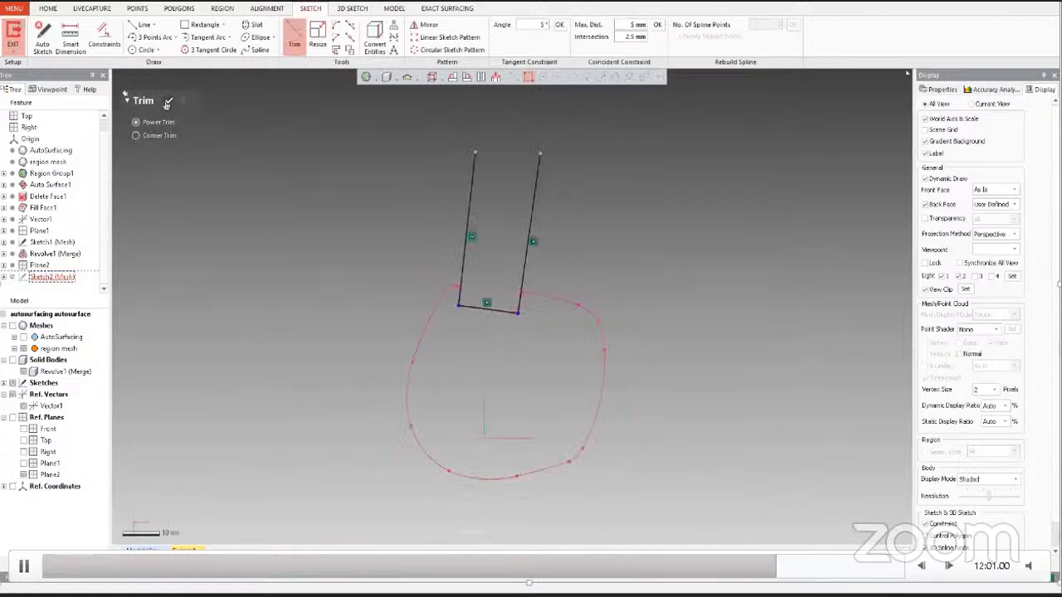
{"action": "left_click", "coordinate": [167, 103]}
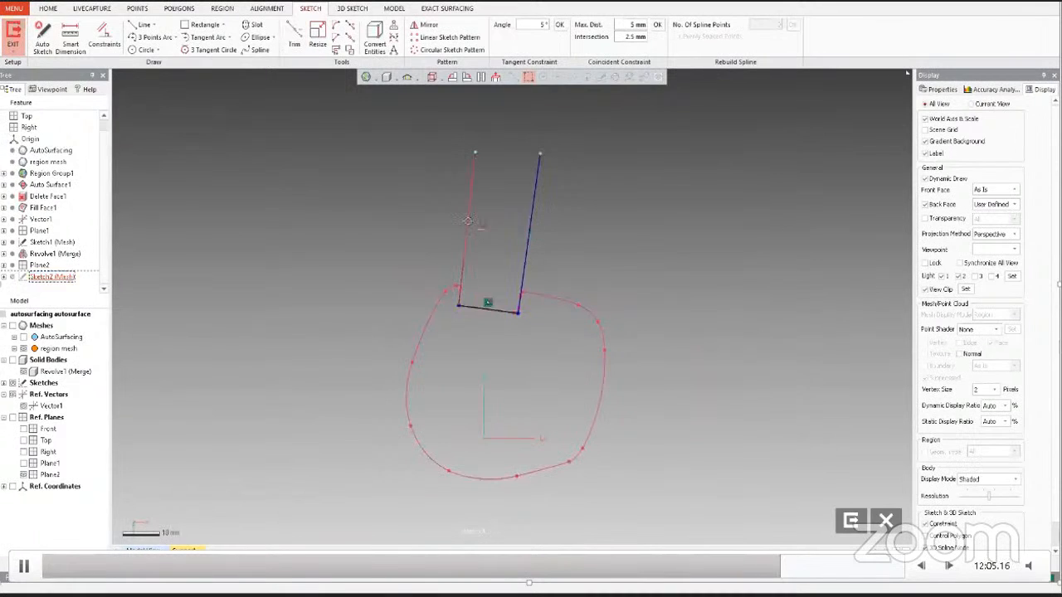
{"action": "left_click", "coordinate": [468, 221]}
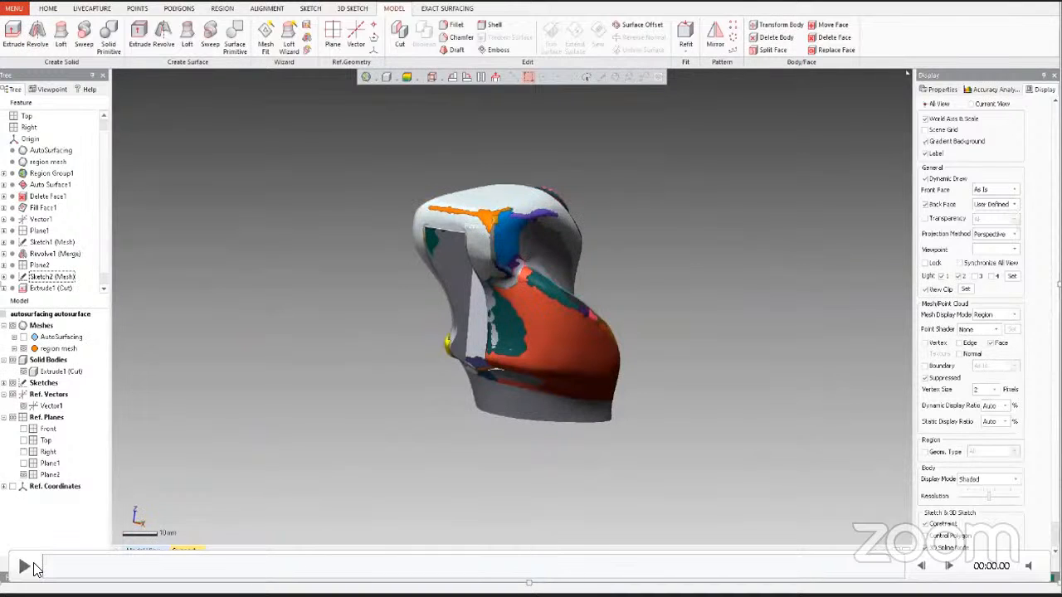
{"action": "left_click", "coordinate": [29, 568]}
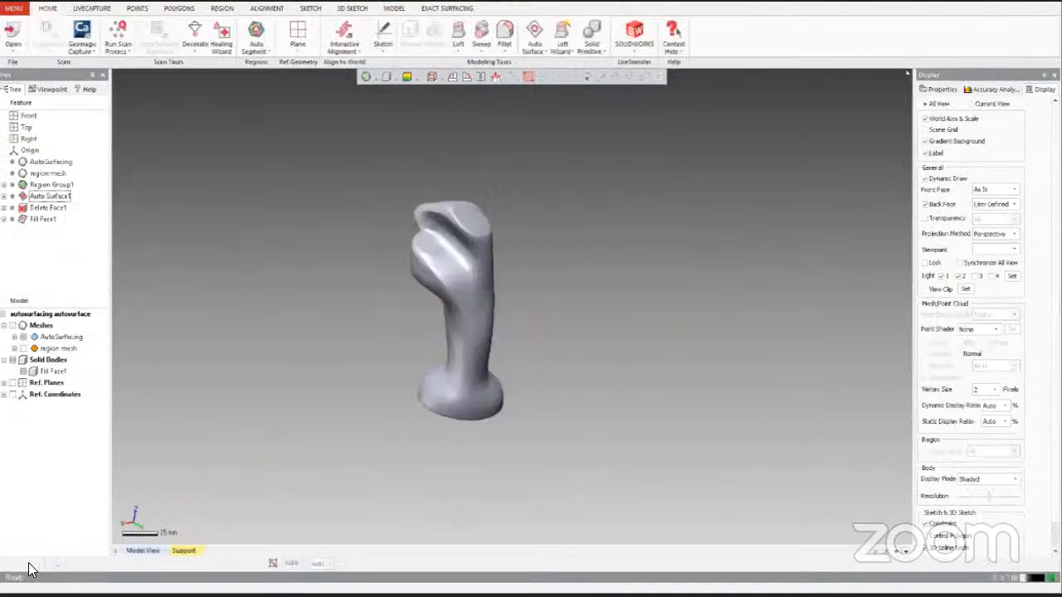
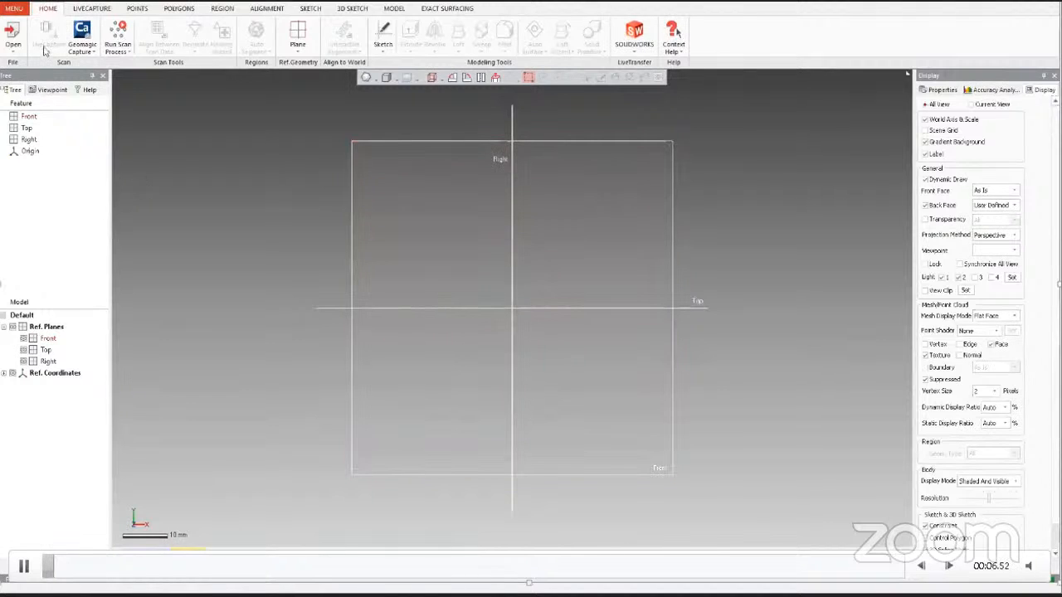
Step: Import the Wheel_Cover_Design mesh from the wheel cover folder using Import Only
{"action": "left_click", "coordinate": [13, 46]}
{"action": "left_click", "coordinate": [33, 71]}
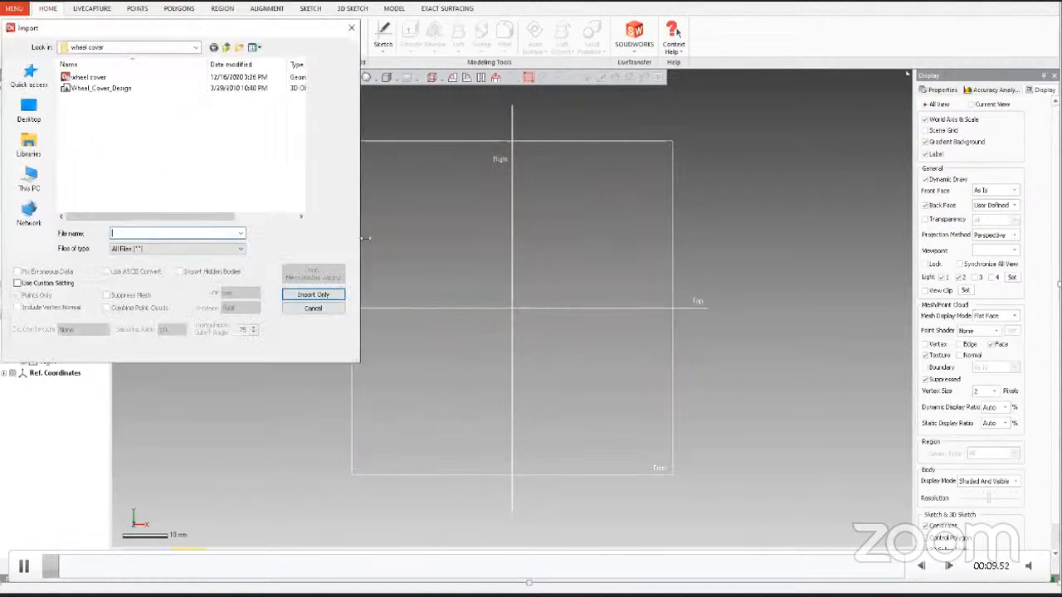
{"action": "left_click", "coordinate": [106, 89]}
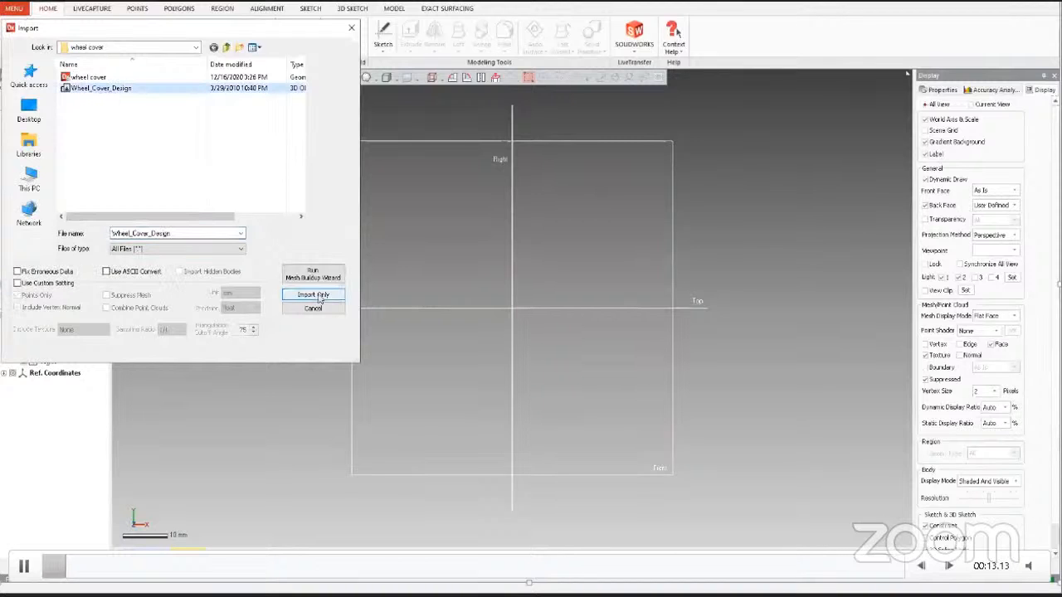
{"action": "left_click", "coordinate": [317, 299]}
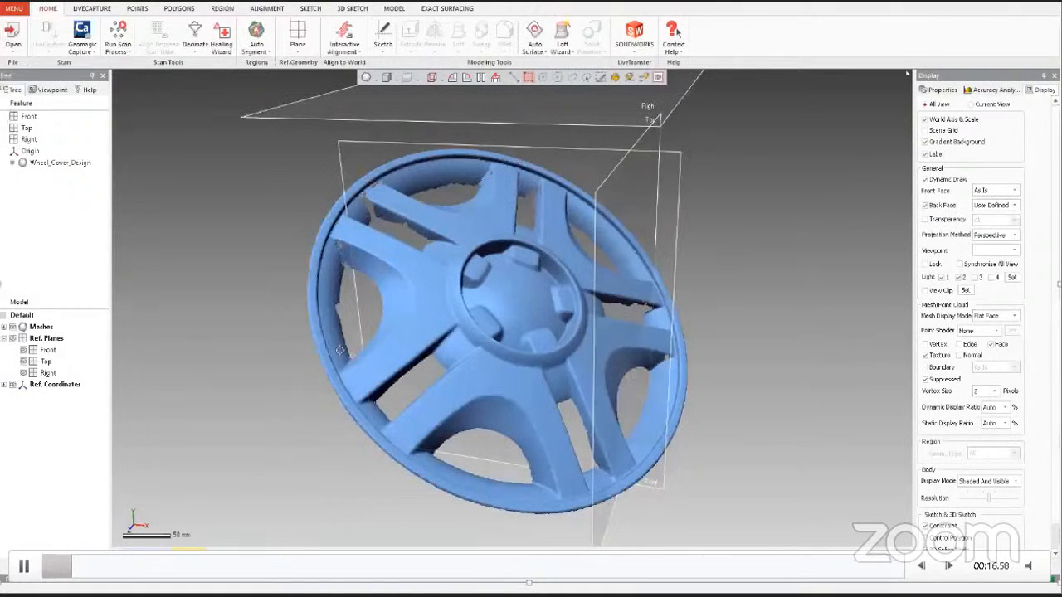
Step: Open the material settings of the Wheel_Cover_Design mesh, try the green material and apply the light blue one
{"action": "scroll", "coordinate": [587, 348], "scroll_direction": "down", "scroll_amount": 3}
{"action": "right_click_drag", "start_coordinate": [340, 350], "coordinate": [473, 357]}
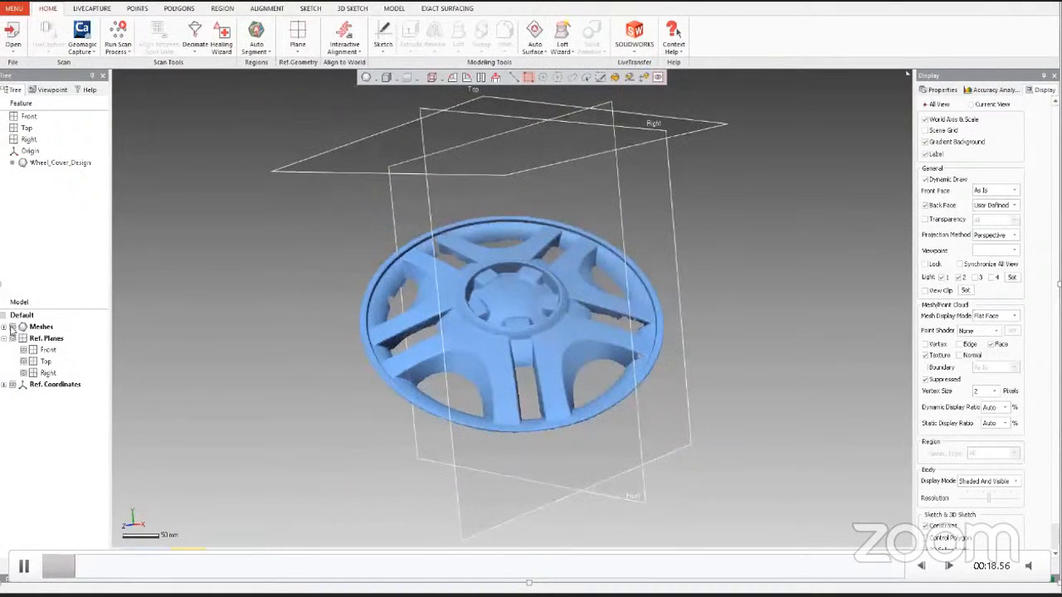
{"action": "left_click", "coordinate": [12, 327]}
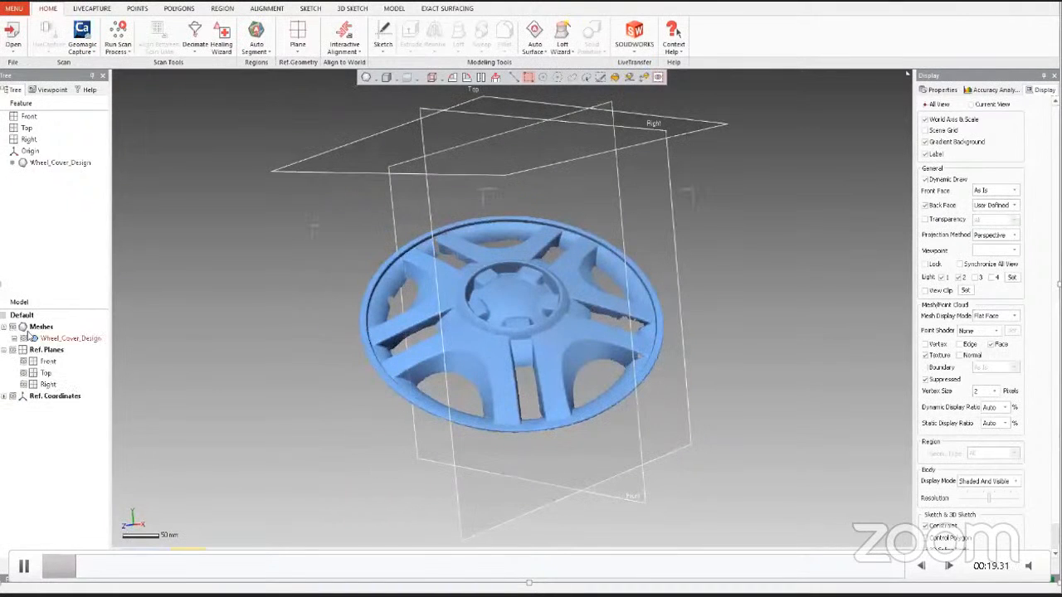
{"action": "left_click", "coordinate": [64, 340]}
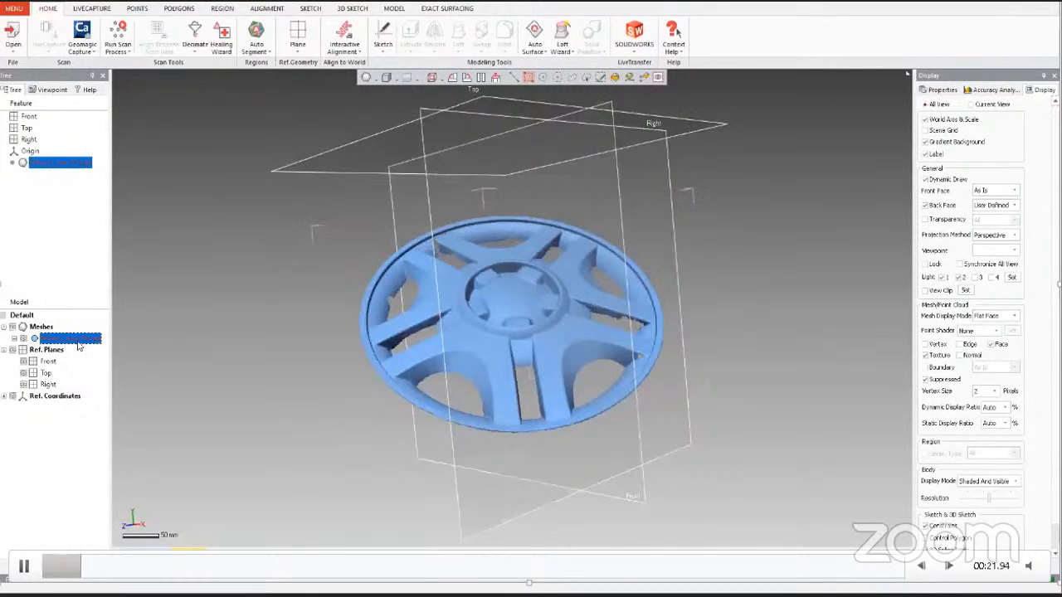
{"action": "left_click", "coordinate": [946, 91]}
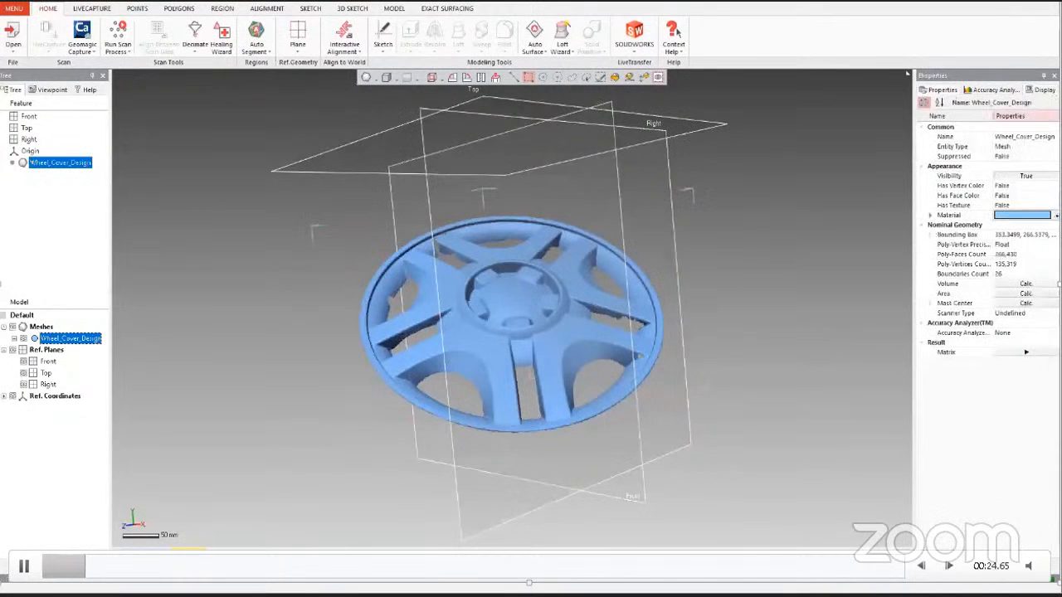
{"action": "left_click", "coordinate": [1045, 218]}
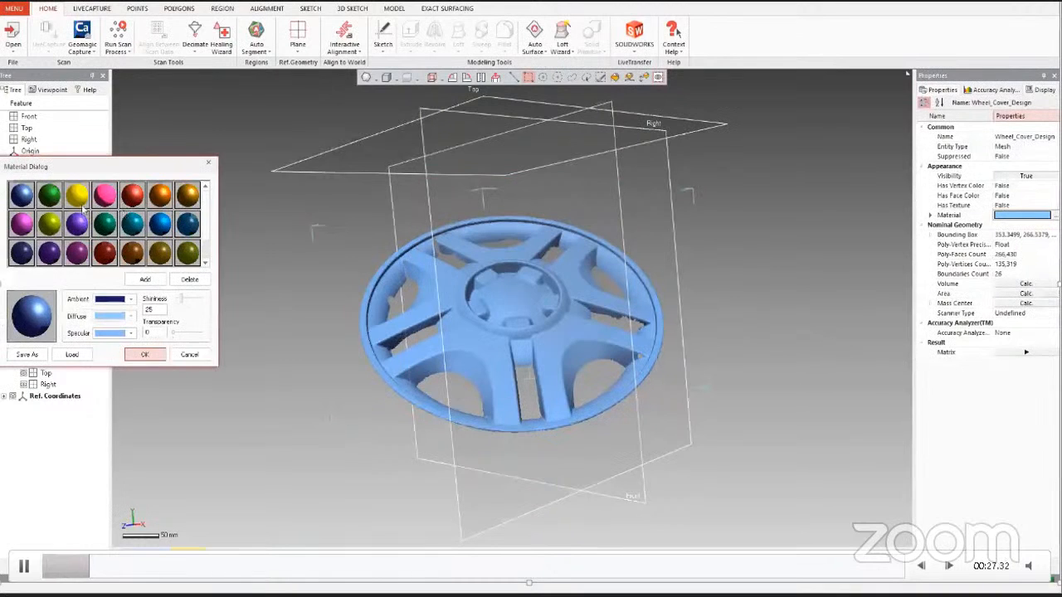
{"action": "left_click", "coordinate": [51, 198]}
{"action": "left_click", "coordinate": [21, 195]}
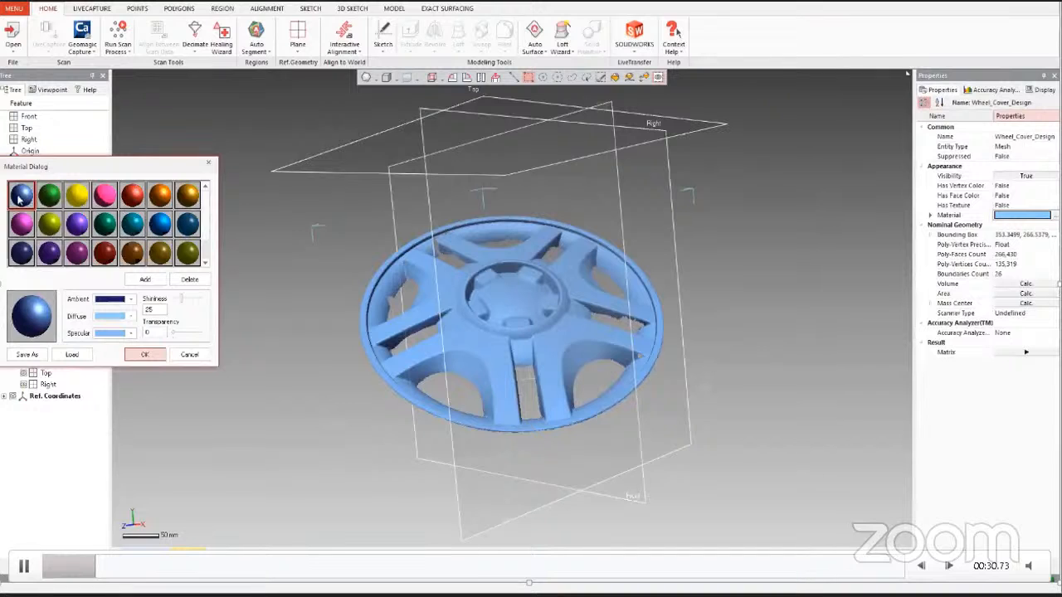
{"action": "left_click", "coordinate": [145, 355]}
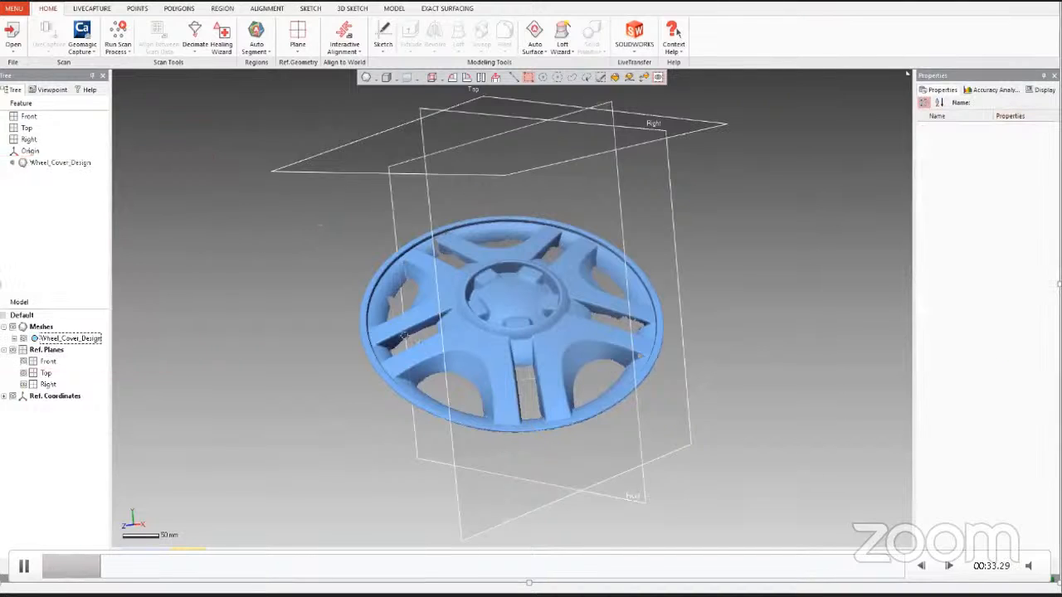
Step: Examine the wheel cover mesh from several angles and its orientation relative to the Front, Top and Right planes
{"action": "scroll", "coordinate": [516, 294], "scroll_direction": "up", "scroll_amount": 3}
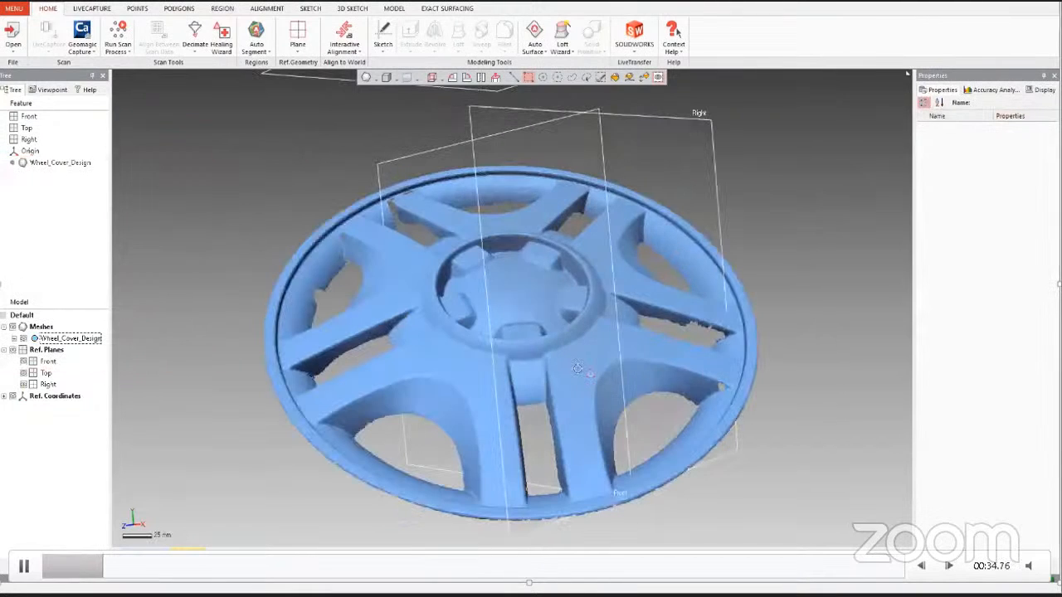
{"action": "right_click_drag", "start_coordinate": [578, 369], "coordinate": [522, 315]}
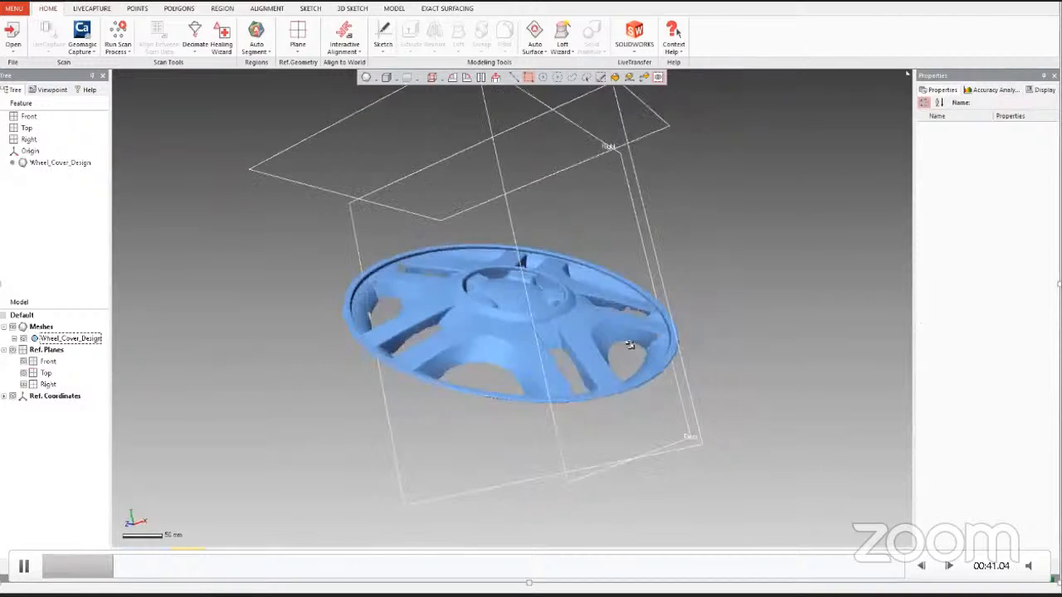
{"action": "right_click_drag", "start_coordinate": [630, 345], "coordinate": [627, 384]}
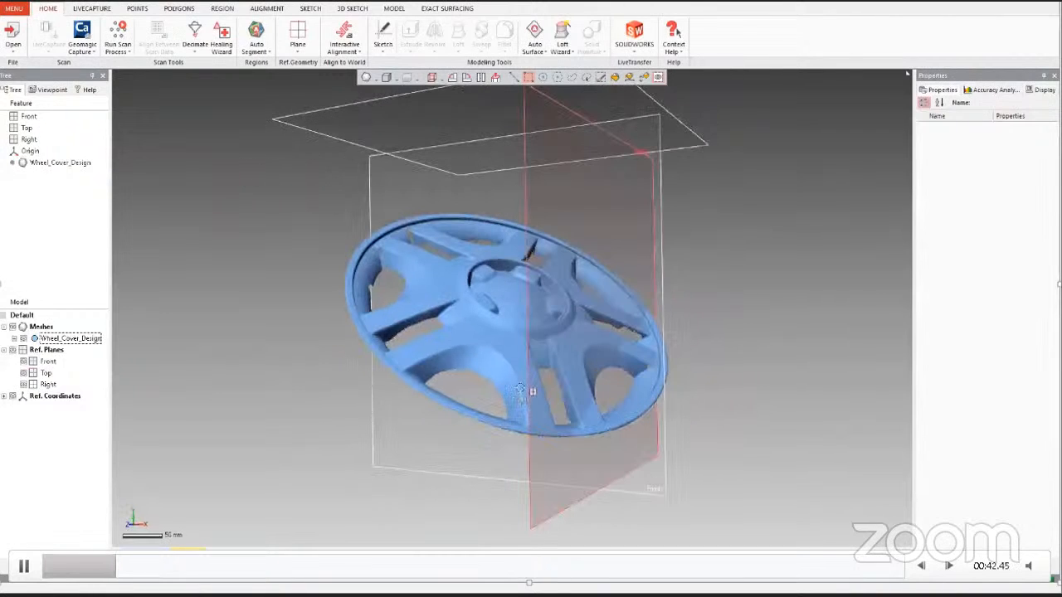
{"action": "right_click_drag", "start_coordinate": [520, 390], "coordinate": [251, 270]}
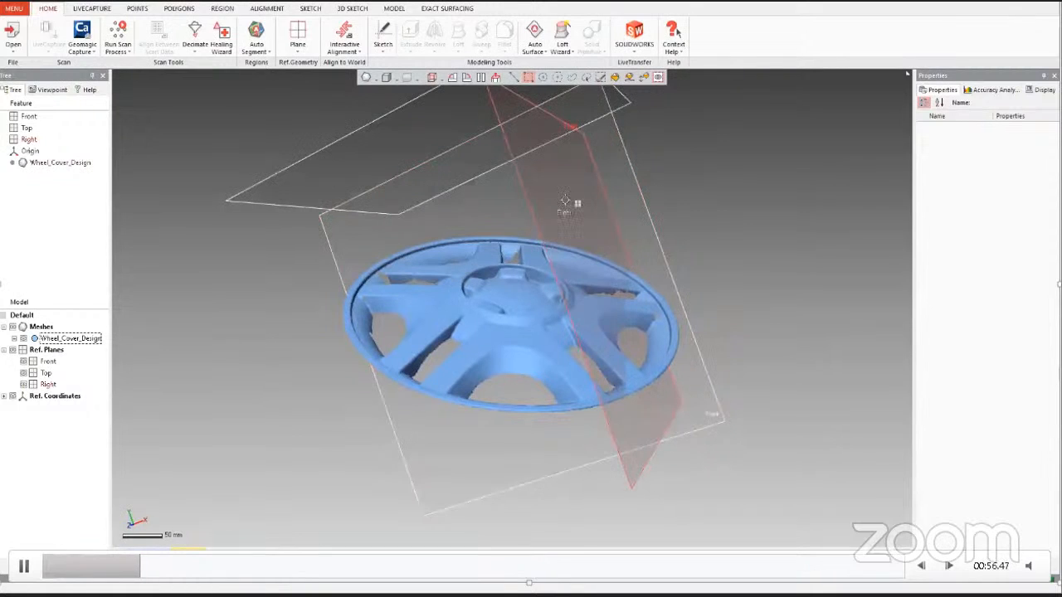
{"action": "left_click", "coordinate": [564, 201]}
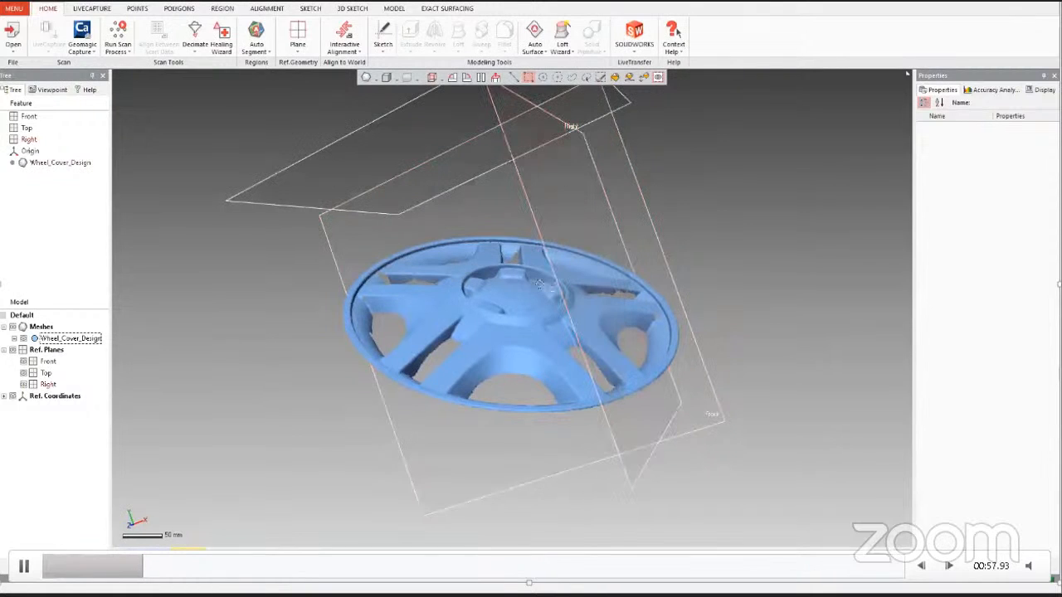
{"action": "right_click_drag", "start_coordinate": [539, 285], "coordinate": [569, 366]}
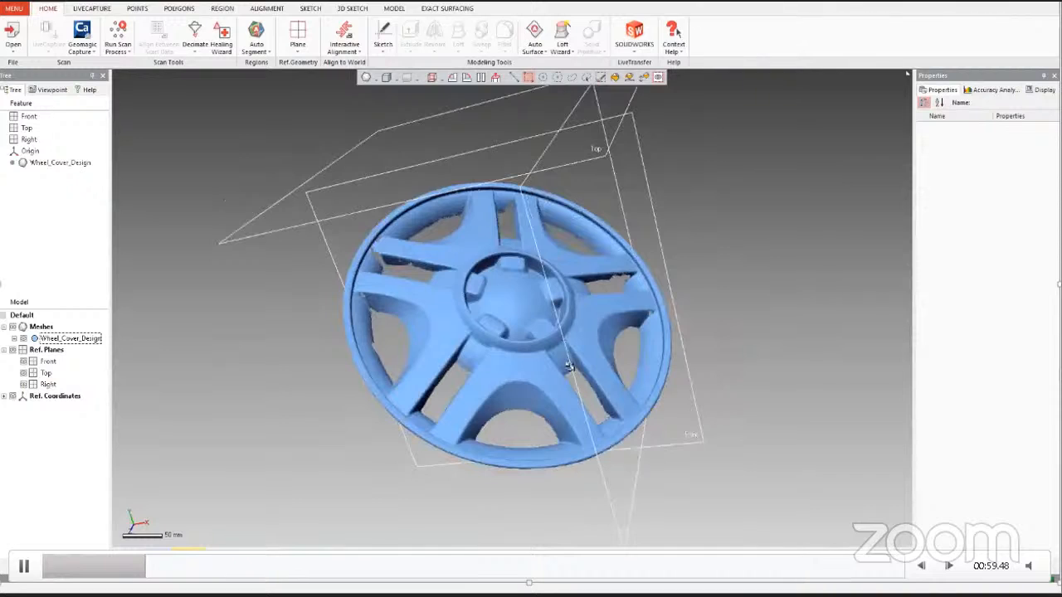
Step: Toggle the wheel cover mesh off and on, and hide all reference planes
{"action": "left_click", "coordinate": [24, 340]}
{"action": "left_click", "coordinate": [25, 340]}
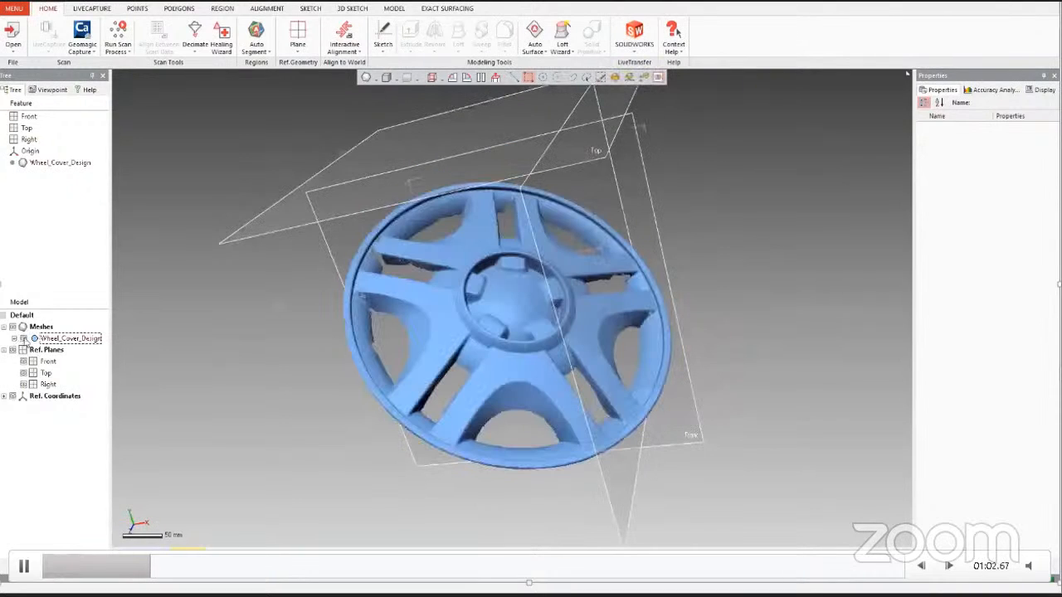
{"action": "left_click", "coordinate": [18, 349]}
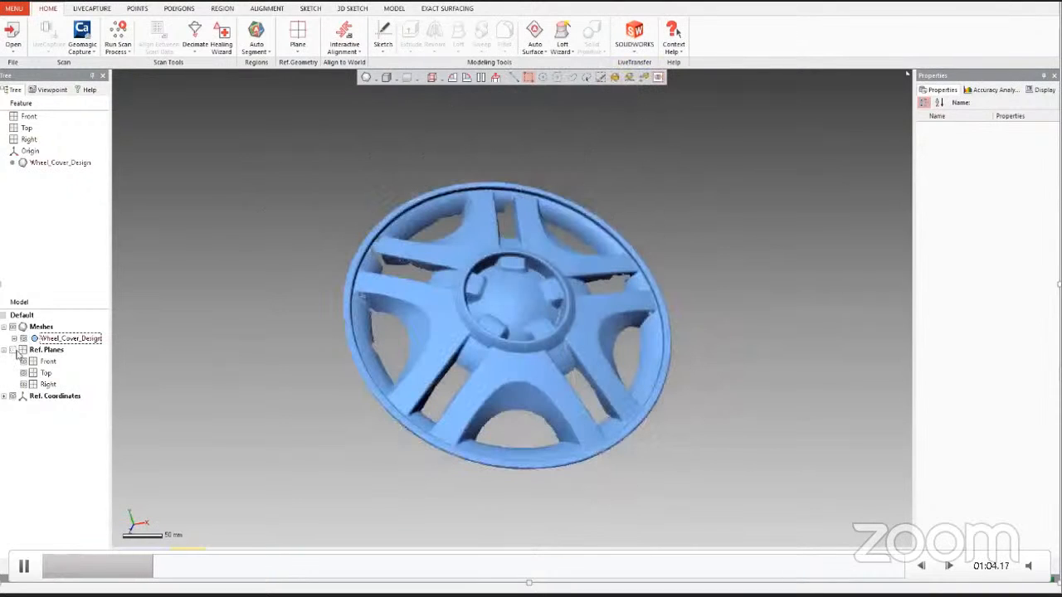
{"action": "scroll", "coordinate": [512, 326], "scroll_direction": "up", "scroll_amount": 2}
{"action": "right_click_drag", "start_coordinate": [513, 326], "coordinate": [413, 471]}
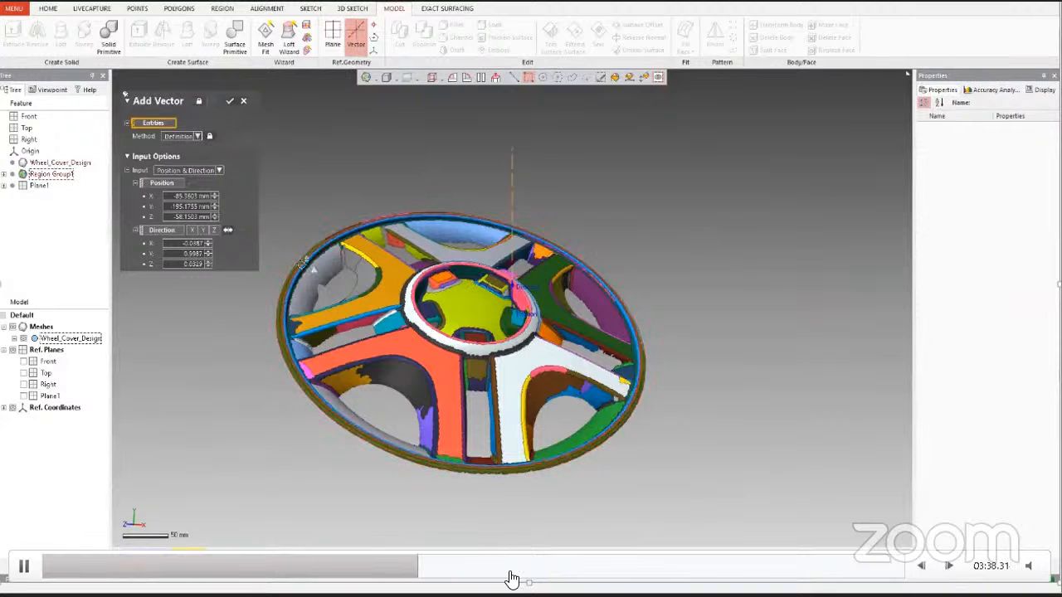
{"action": "left_click", "coordinate": [460, 572]}
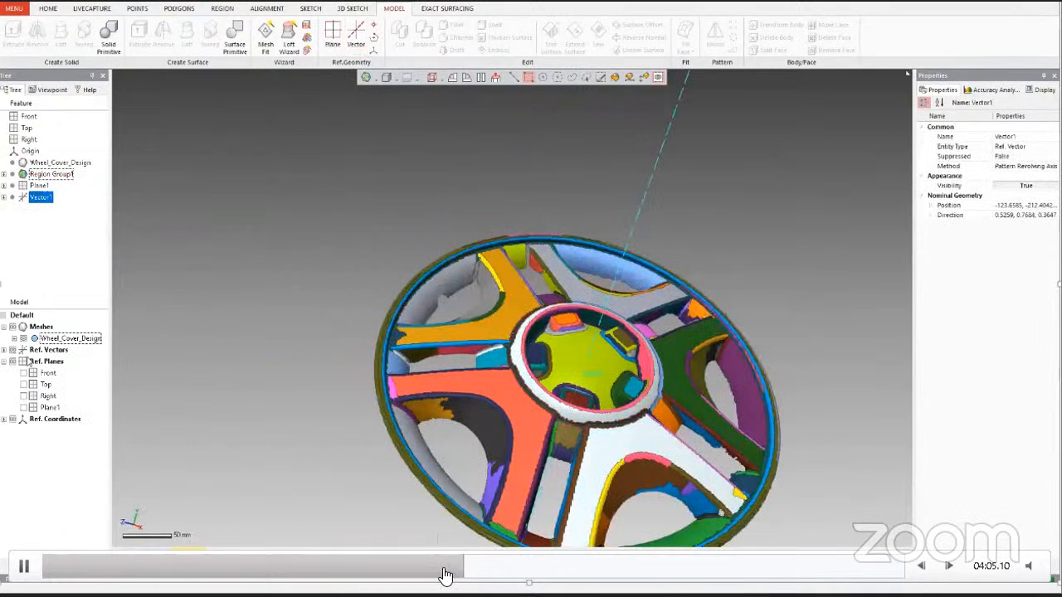
{"action": "left_click", "coordinate": [444, 573]}
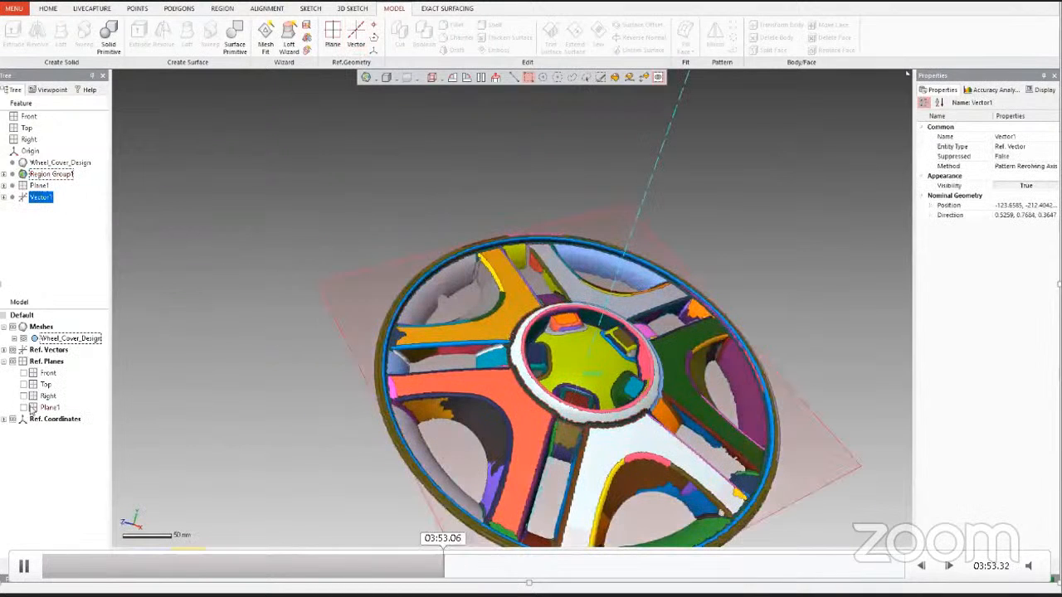
{"action": "left_click", "coordinate": [425, 572]}
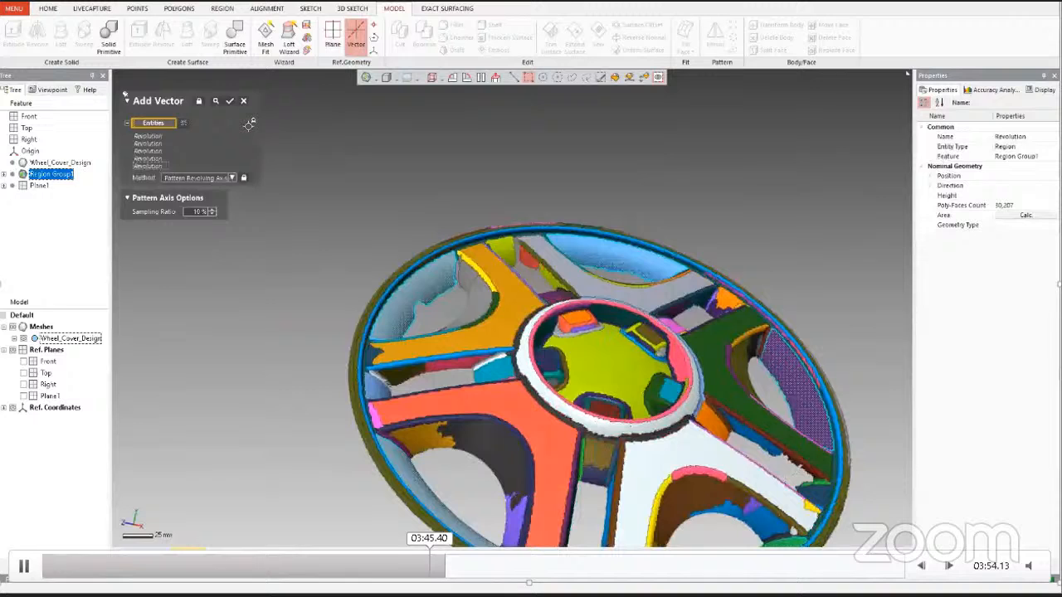
{"action": "left_click", "coordinate": [442, 574]}
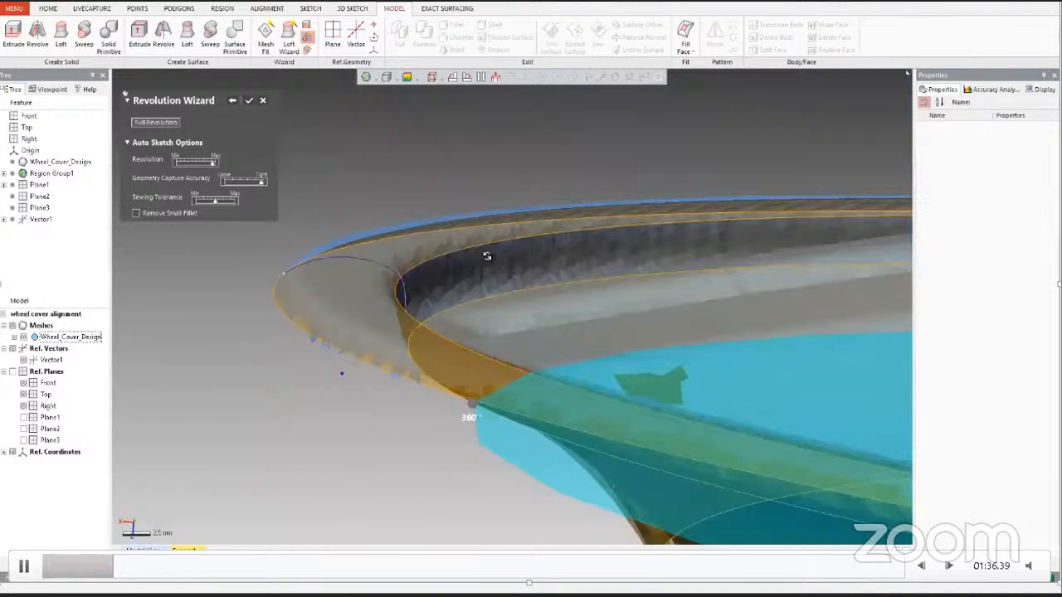
Step: Check the previewed profile against the wheel cover's rim and accept the 360° surface in the Revolution Wizard
{"action": "right_click_drag", "start_coordinate": [487, 256], "coordinate": [333, 302]}
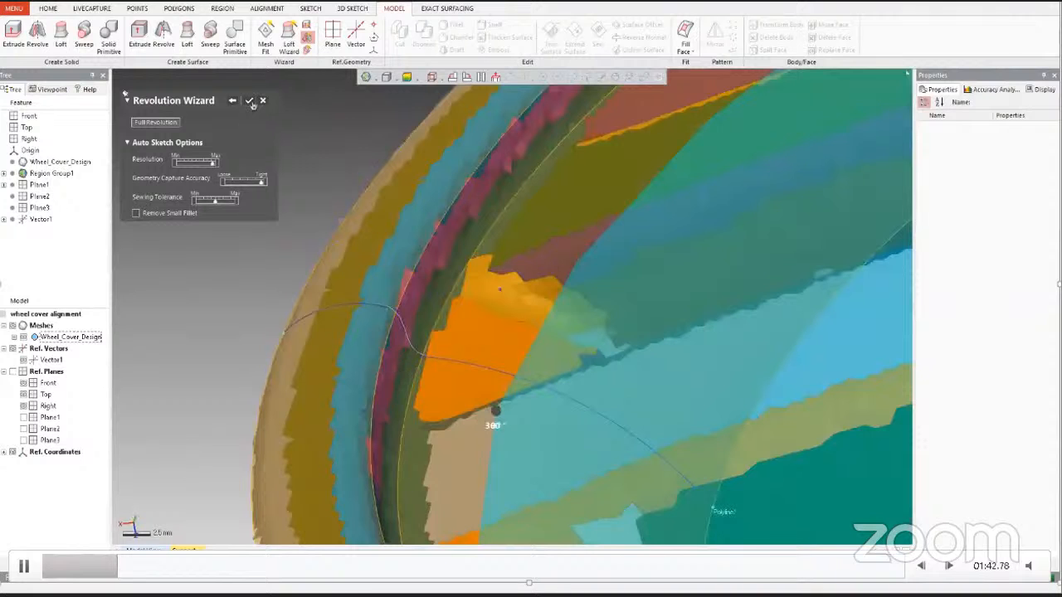
{"action": "left_click", "coordinate": [250, 101]}
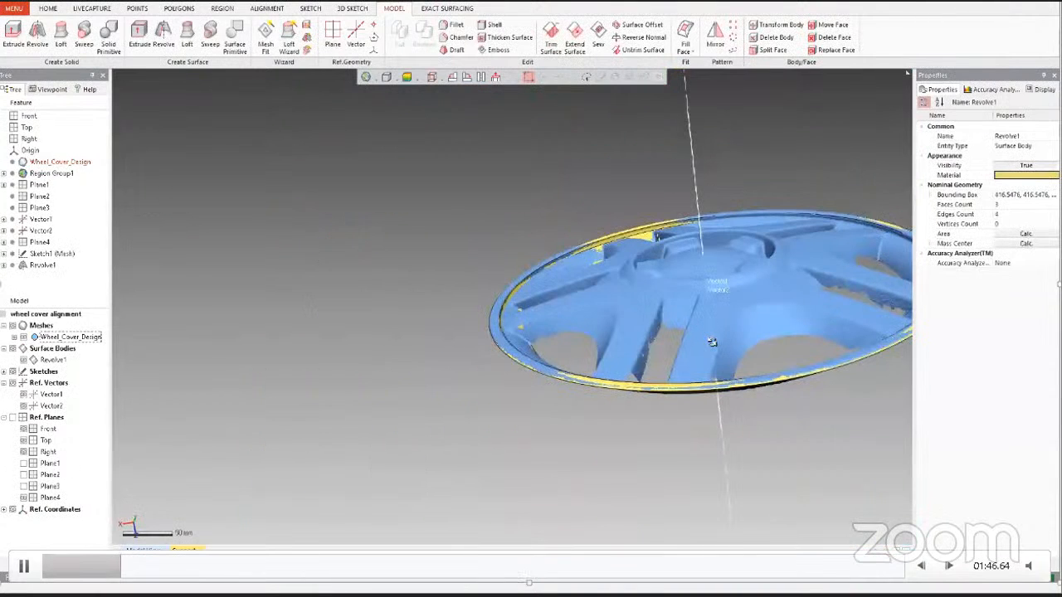
{"action": "right_click_drag", "start_coordinate": [711, 342], "coordinate": [402, 355]}
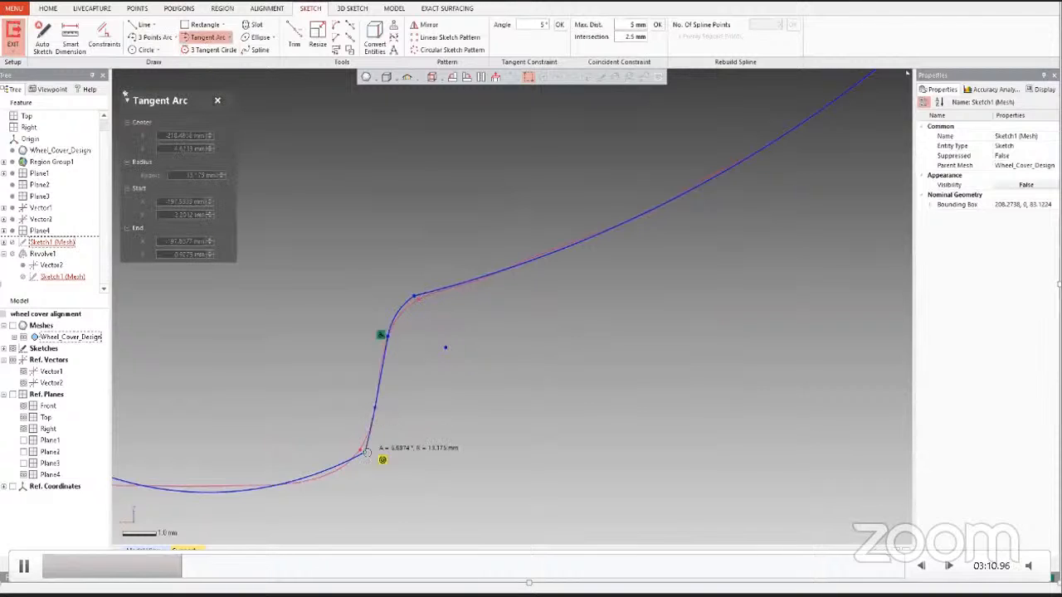
{"action": "left_click", "coordinate": [212, 572]}
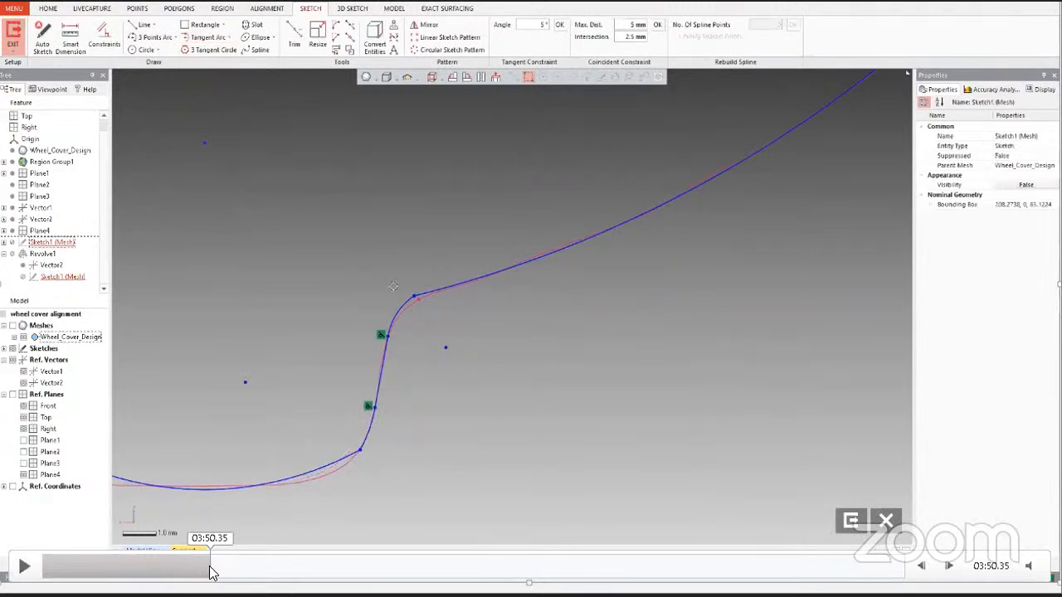
{"action": "left_click", "coordinate": [254, 569]}
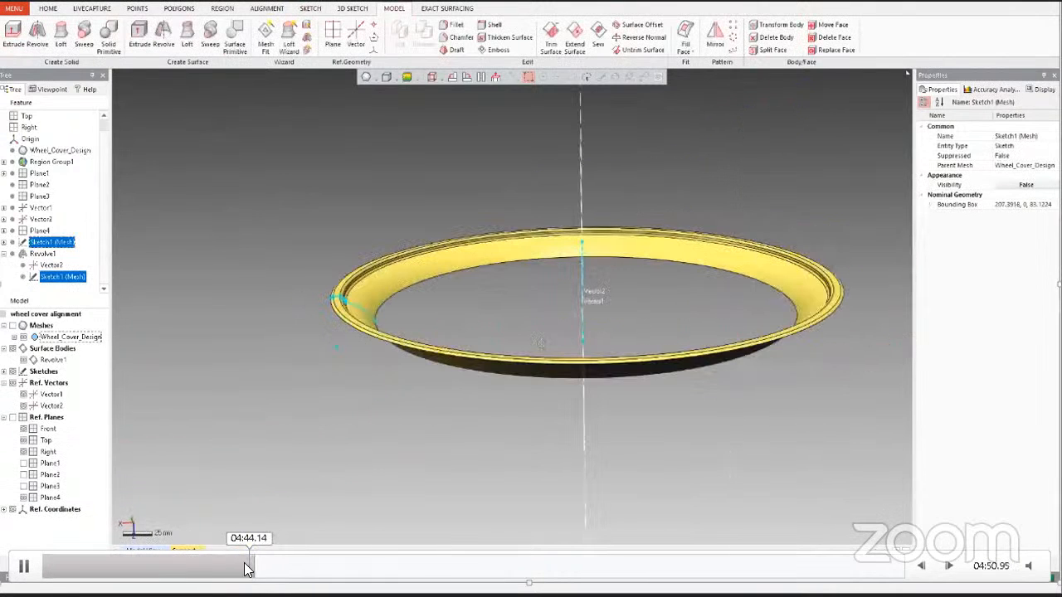
{"action": "left_click", "coordinate": [246, 569]}
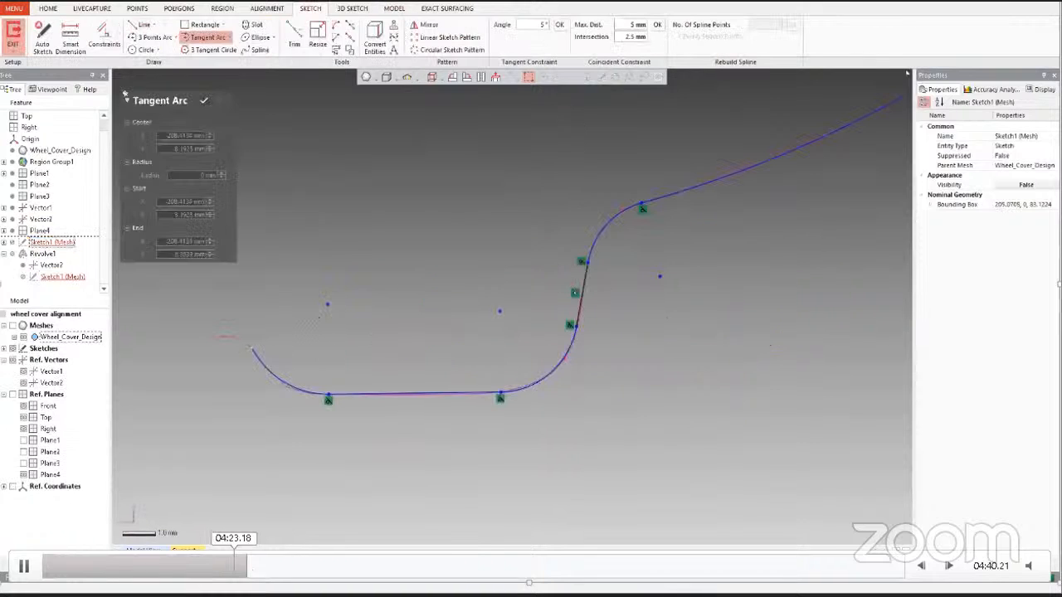
{"action": "left_click", "coordinate": [247, 568]}
{"action": "key", "text": "space"}
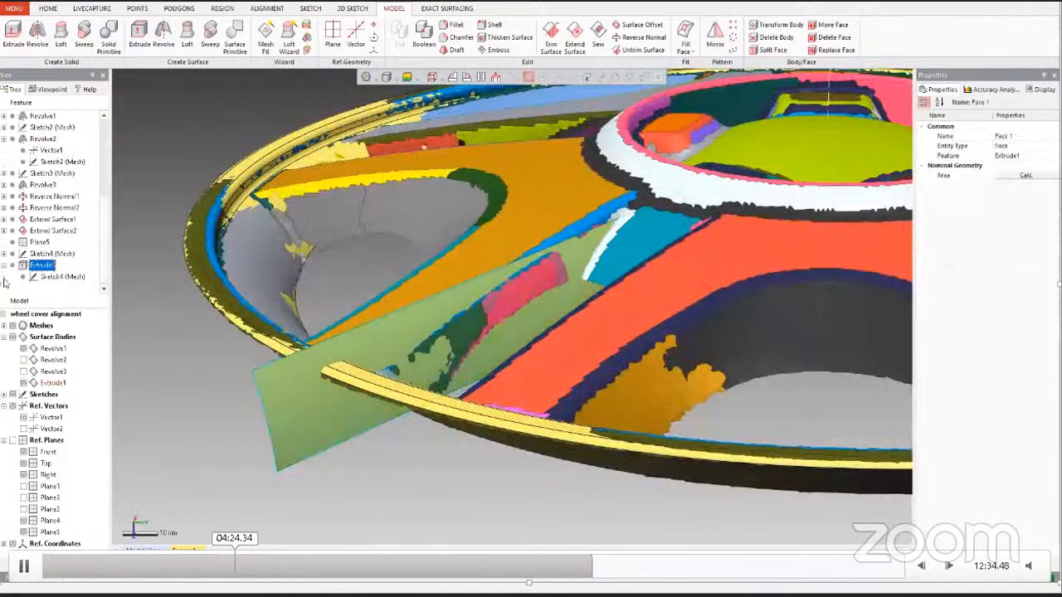
Step: Edit Sketch4 (Mesh) of Extrude1 and use Resize to extend both ends of its arc well beyond the wheel cover
{"action": "left_click", "coordinate": [60, 288]}
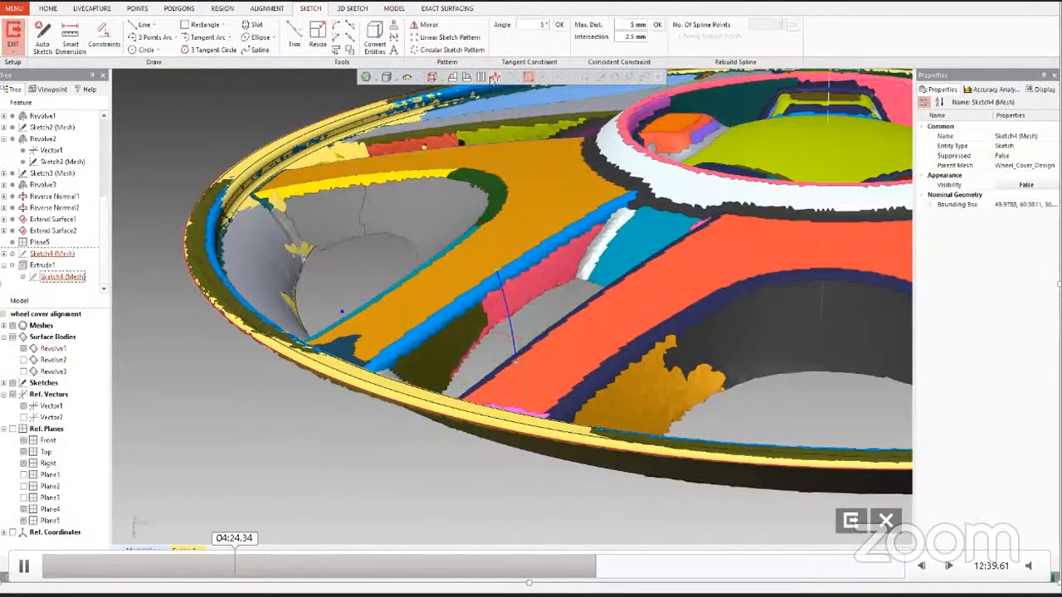
{"action": "left_click", "coordinate": [494, 77]}
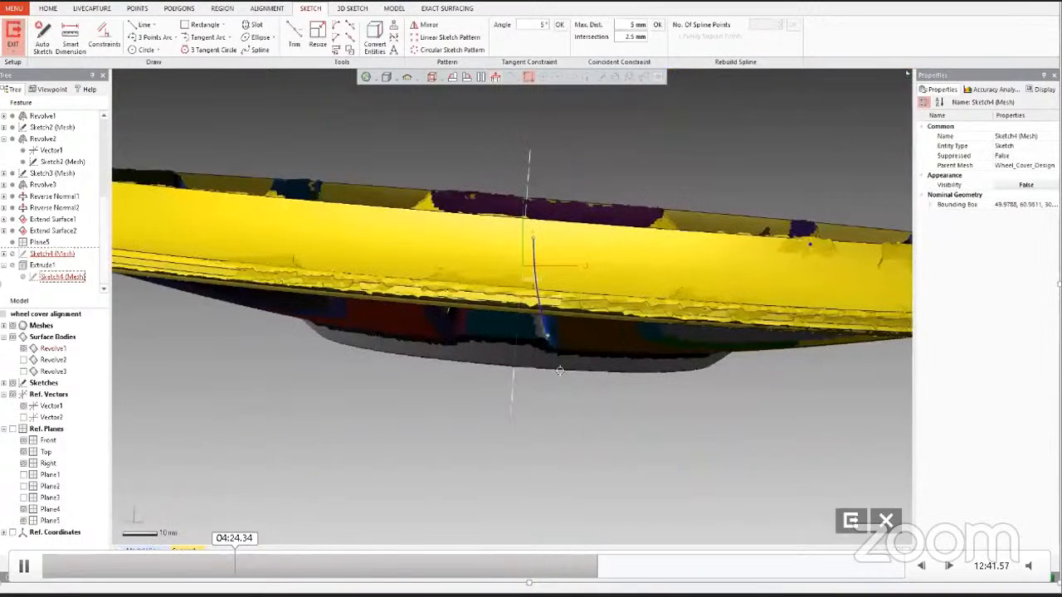
{"action": "left_click", "coordinate": [317, 38]}
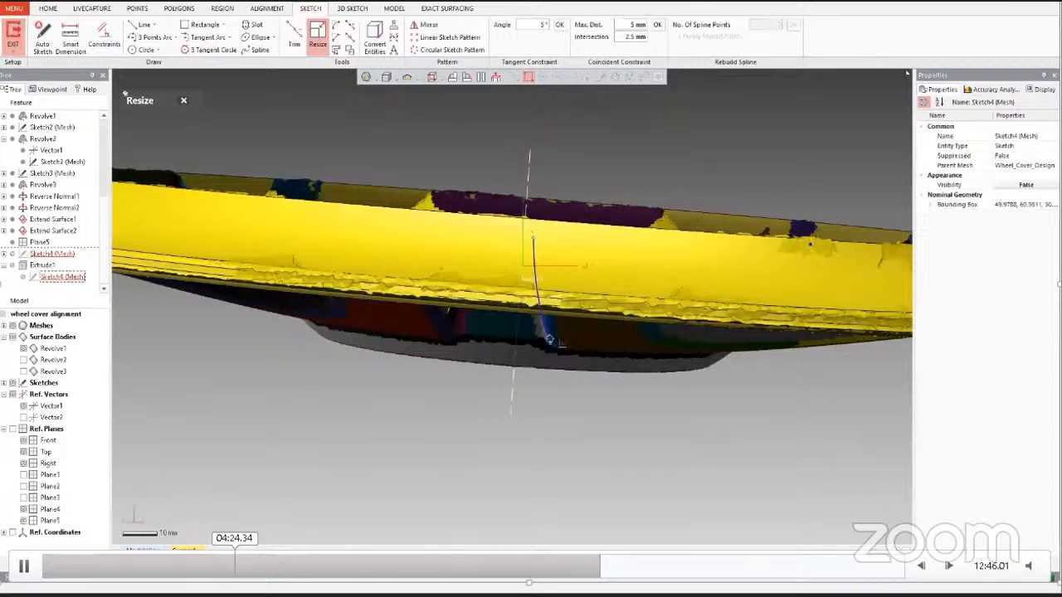
{"action": "left_click_drag", "start_coordinate": [549, 339], "coordinate": [573, 403]}
{"action": "left_click_drag", "start_coordinate": [534, 250], "coordinate": [546, 150]}
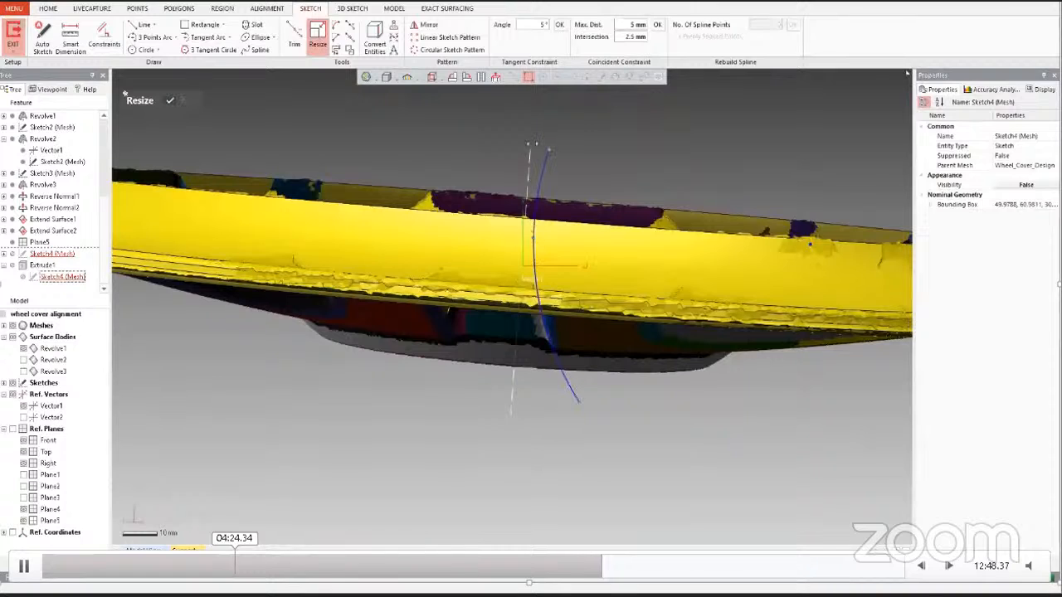
{"action": "left_click", "coordinate": [167, 100]}
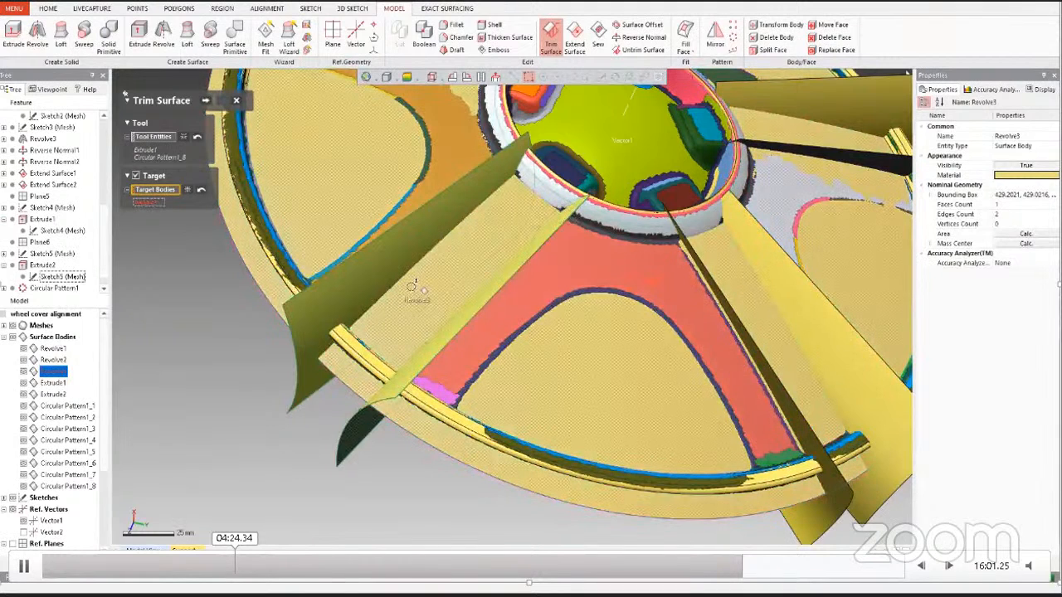
Step: Discard the unfinished Trim Surface operation on the Revolve3 body
{"action": "key", "text": "Escape"}
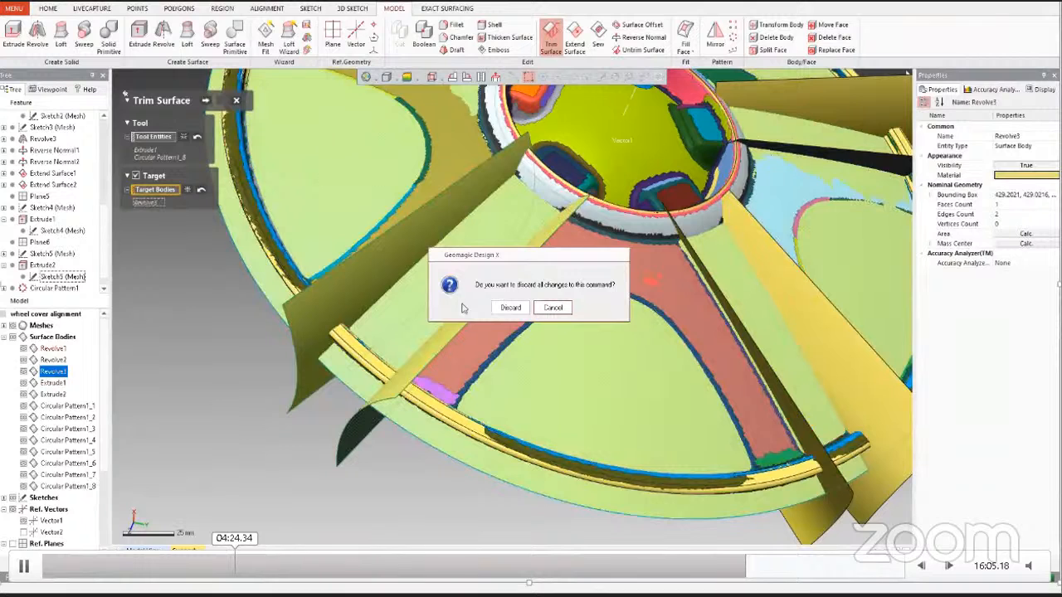
{"action": "left_click", "coordinate": [510, 308]}
{"action": "scroll", "coordinate": [488, 303], "scroll_direction": "down", "scroll_amount": 3}
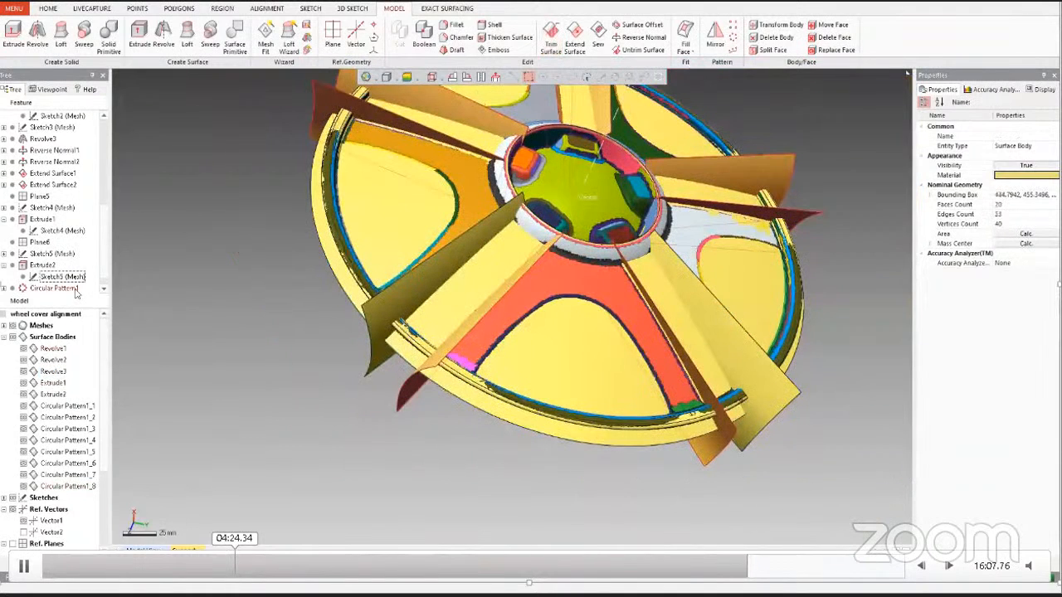
{"action": "right_click", "coordinate": [75, 290]}
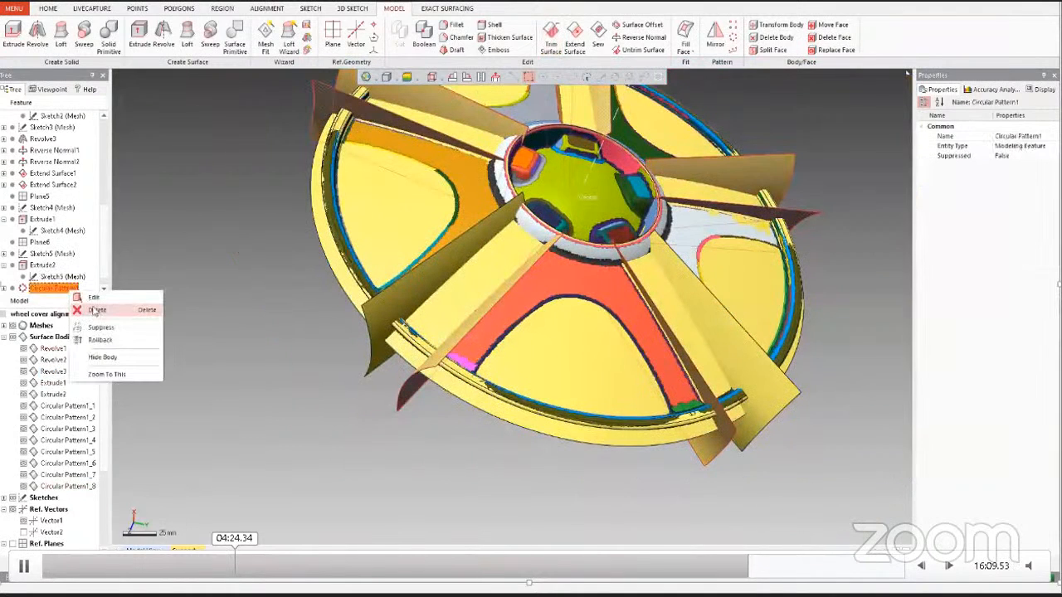
{"action": "left_click", "coordinate": [95, 310]}
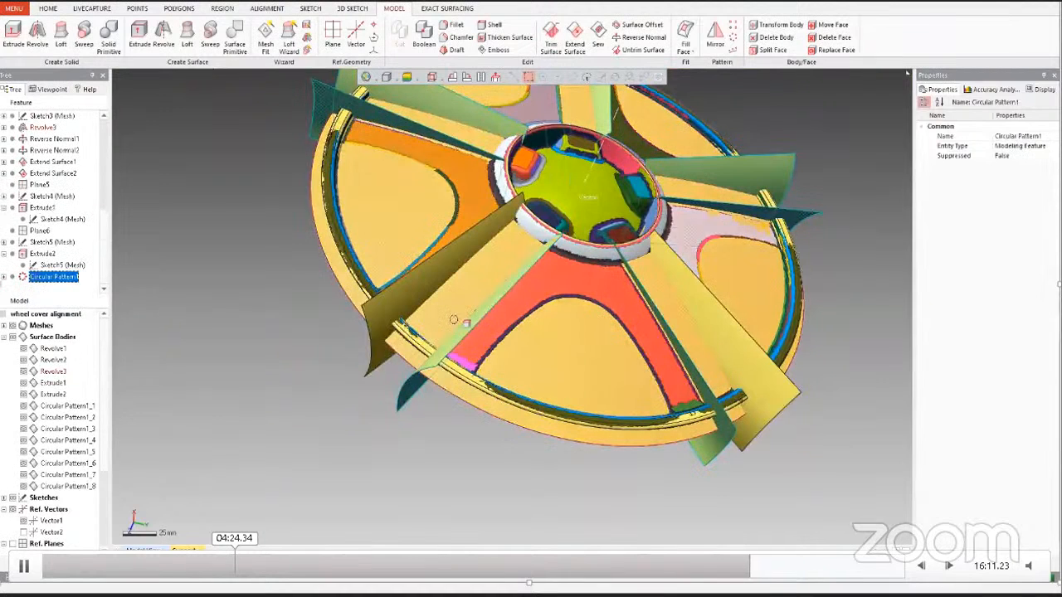
{"action": "right_click_drag", "start_coordinate": [454, 319], "coordinate": [419, 338]}
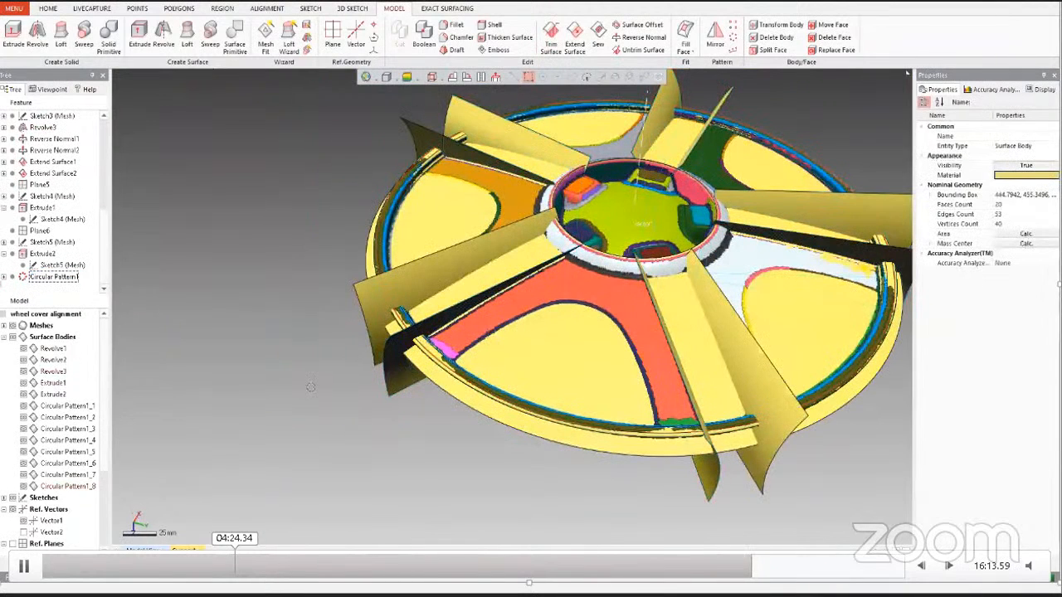
Step: Create a reference plane through three picked vertices of the spoke surfaces using the Pick Multiple Points method
{"action": "left_click", "coordinate": [332, 35]}
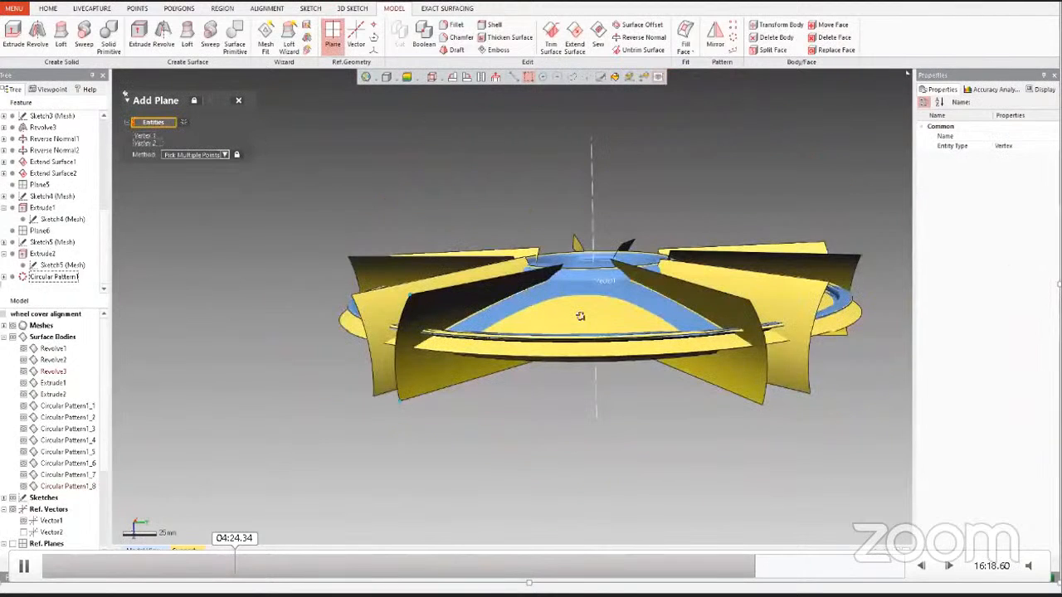
{"action": "right_click_drag", "start_coordinate": [580, 315], "coordinate": [562, 383]}
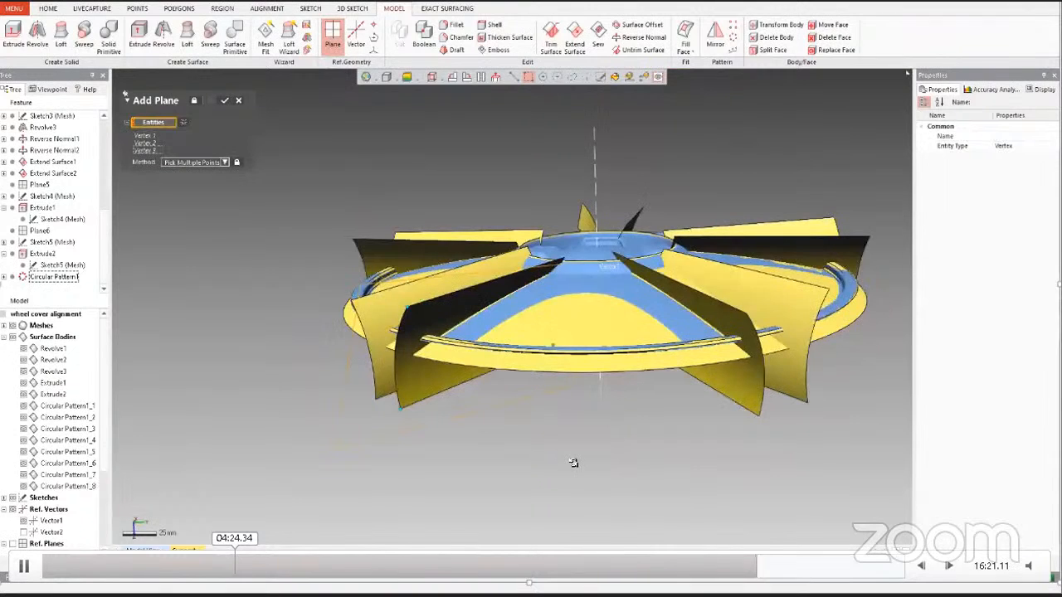
{"action": "left_click", "coordinate": [224, 100]}
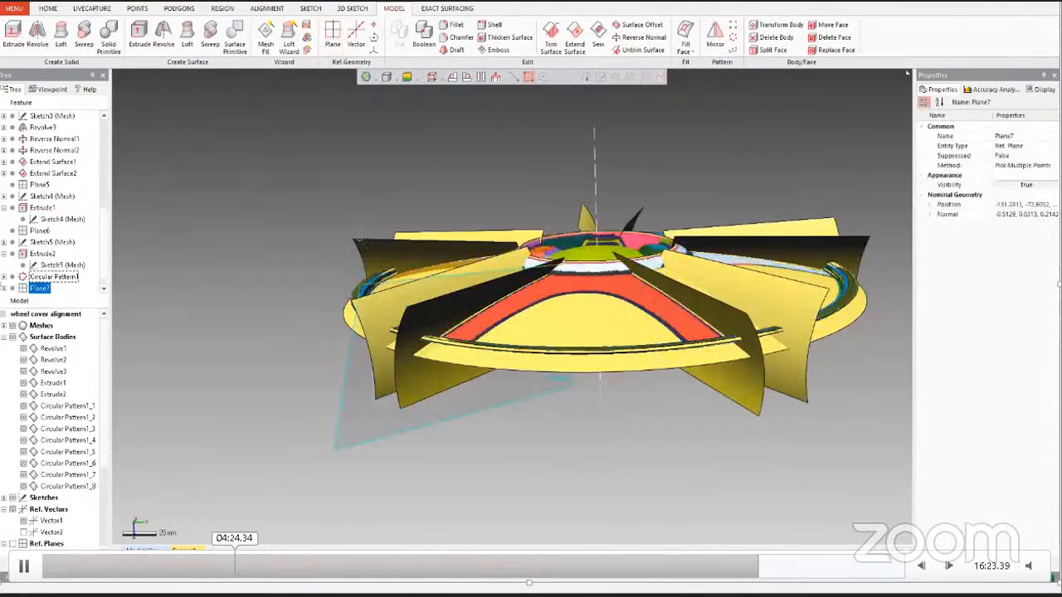
Step: Start a regular sketch on the new plane and draw two steep lines, one near the outer rim and one near the hub
{"action": "left_click", "coordinate": [310, 9]}
{"action": "left_click", "coordinate": [14, 48]}
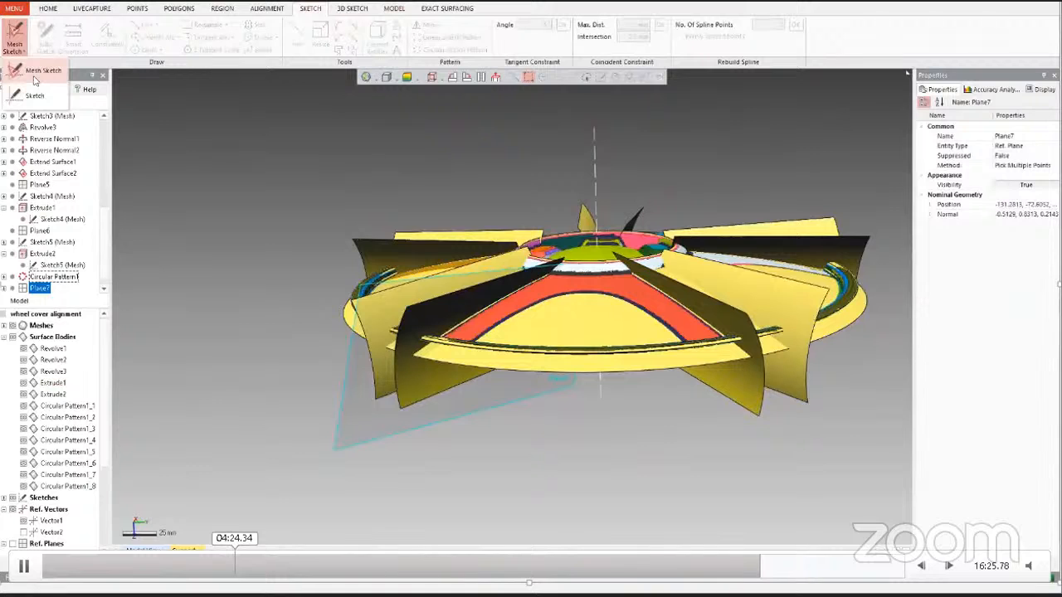
{"action": "left_click", "coordinate": [34, 74]}
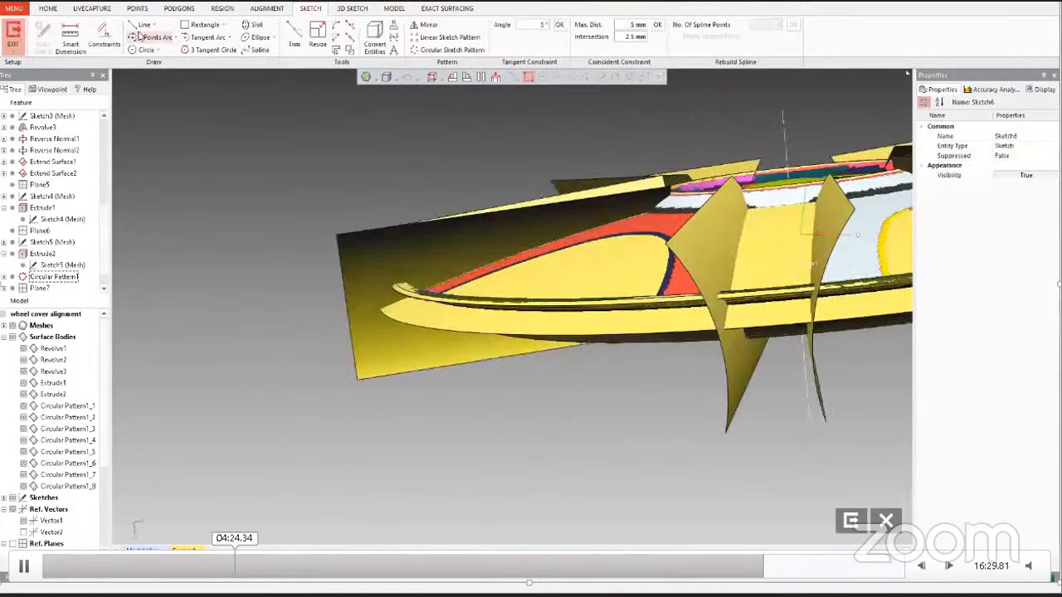
{"action": "left_click", "coordinate": [142, 25]}
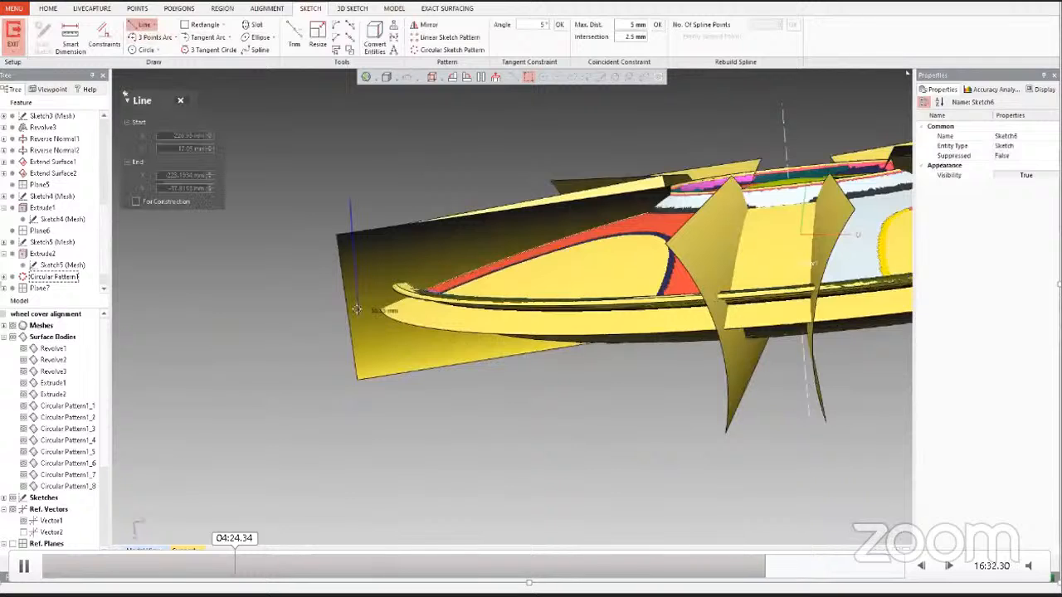
{"action": "left_click", "coordinate": [389, 412]}
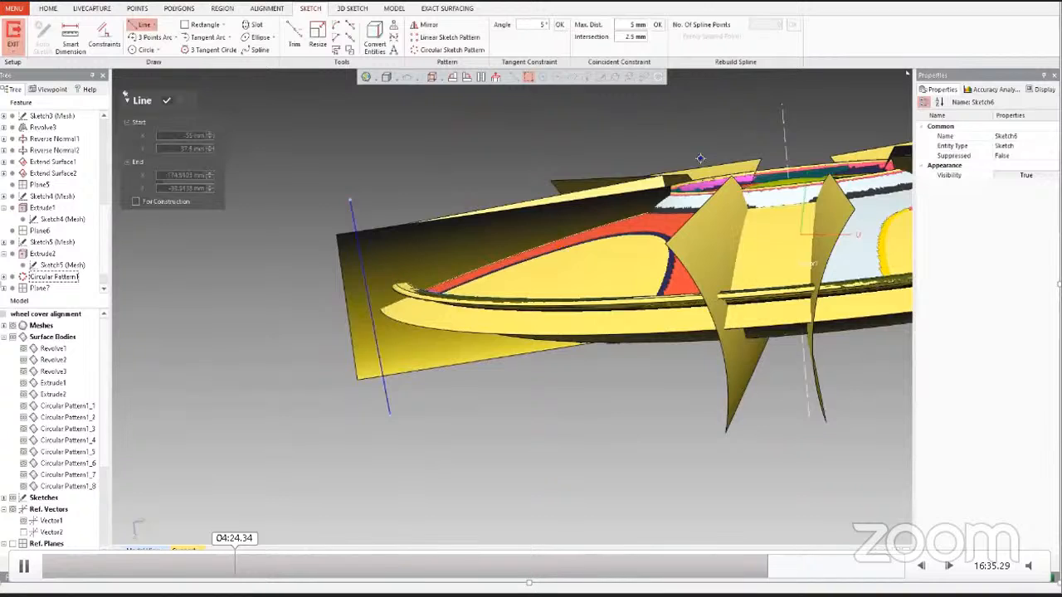
{"action": "mouse_move", "coordinate": [700, 158]}
{"action": "right_mouse_down"}
{"action": "mouse_move", "coordinate": [694, 266]}
{"action": "mouse_move", "coordinate": [680, 159]}
{"action": "right_mouse_up"}
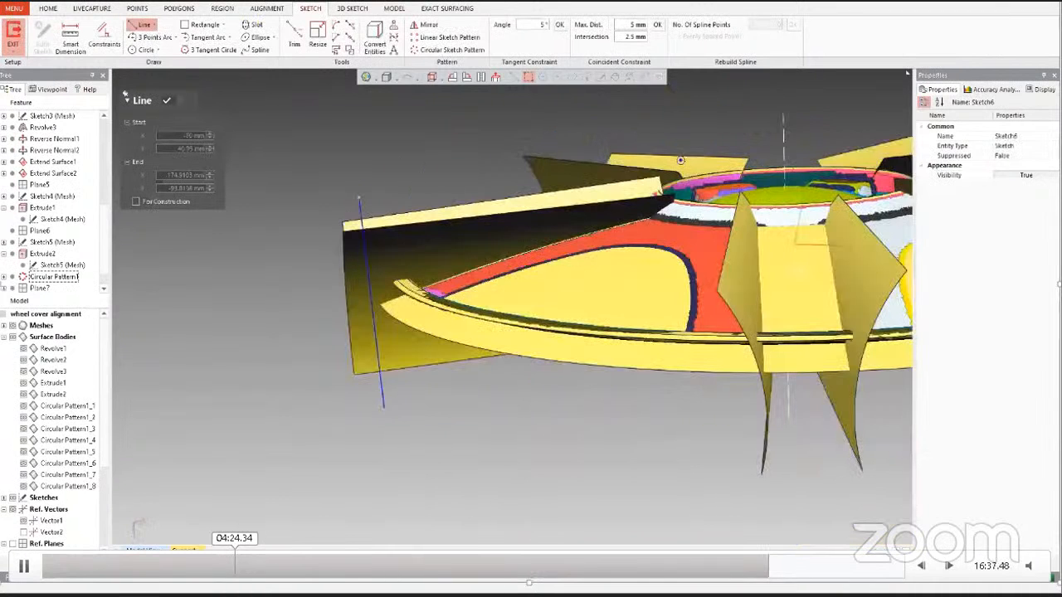
{"action": "left_click", "coordinate": [676, 153]}
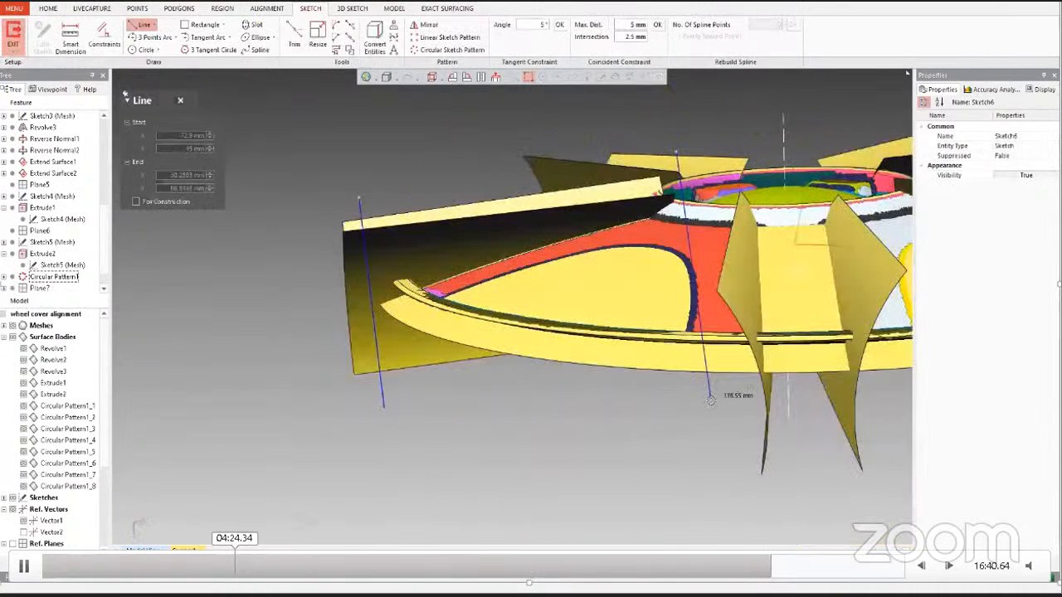
{"action": "left_click", "coordinate": [710, 399]}
{"action": "key", "text": "Escape"}
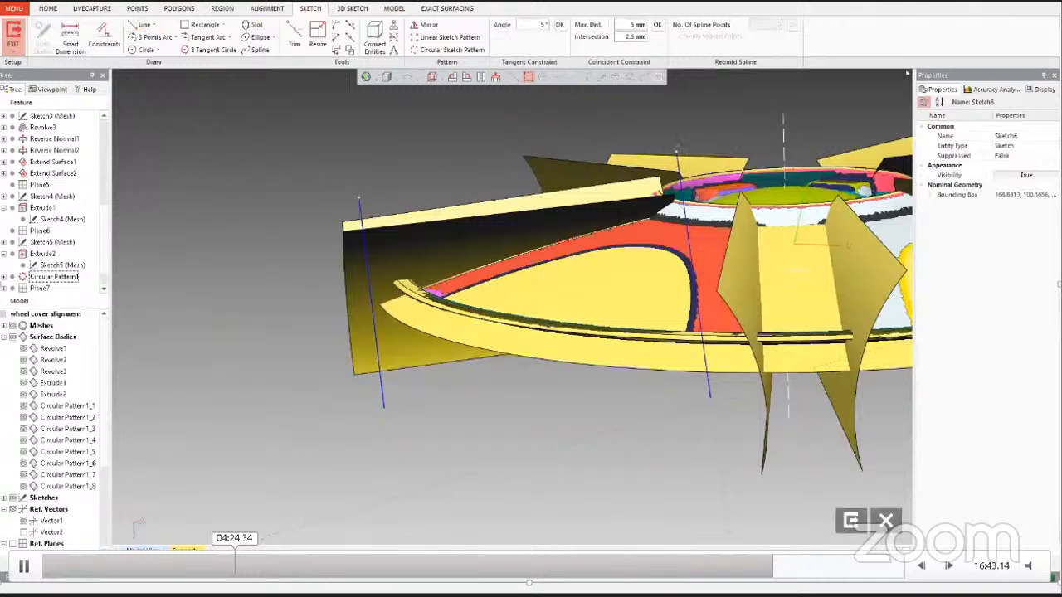
Step: Adjust the end points of the sketched line near the hub and exit the sketch
{"action": "left_click", "coordinate": [676, 152]}
{"action": "left_click", "coordinate": [711, 402]}
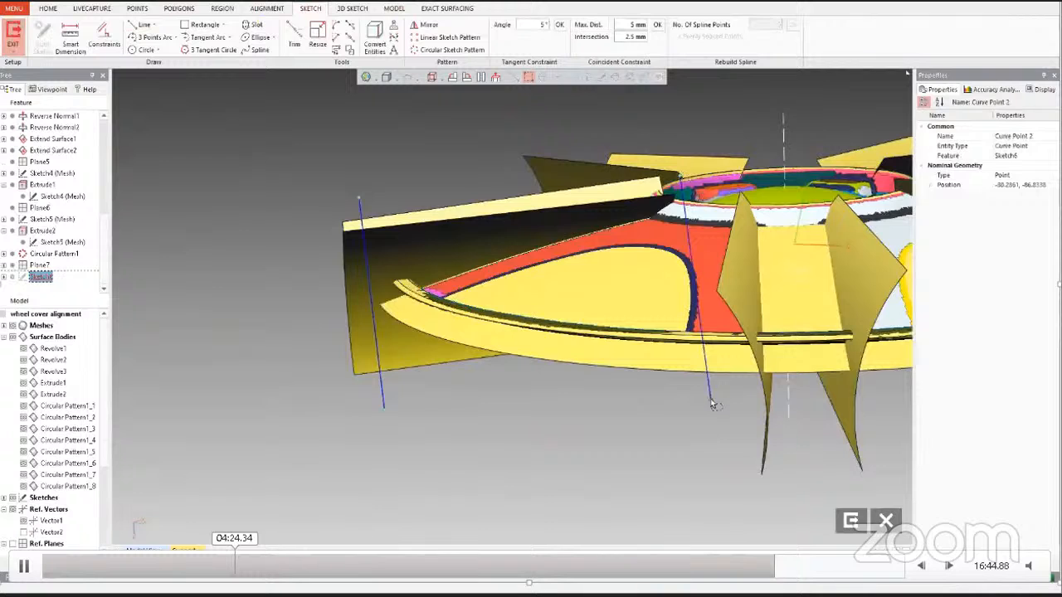
{"action": "left_click_drag", "start_coordinate": [710, 402], "coordinate": [706, 395]}
{"action": "scroll", "coordinate": [605, 256], "scroll_direction": "down", "scroll_amount": 2}
{"action": "right_click_drag", "start_coordinate": [605, 256], "coordinate": [464, 273]}
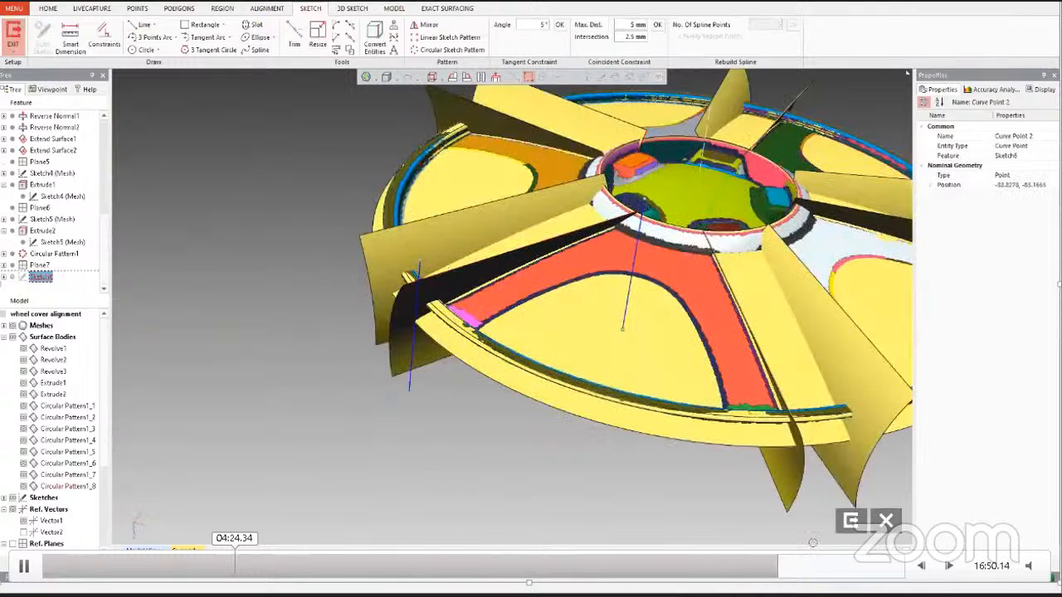
{"action": "left_click", "coordinate": [851, 521]}
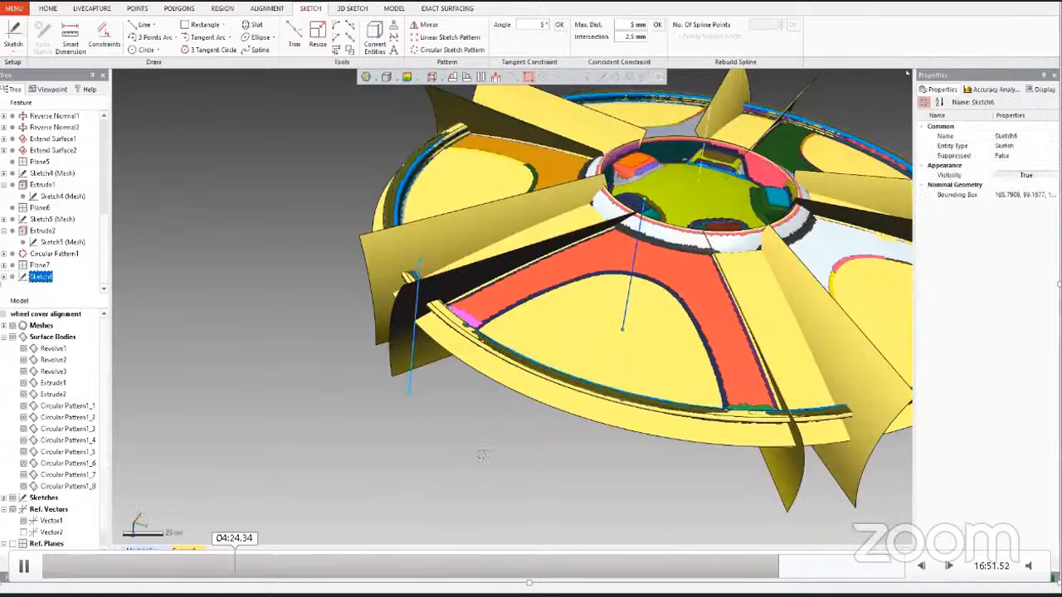
Step: Extrude the two sketched lines as surfaces about 73 mm across the spoke, in the reversed direction
{"action": "left_click", "coordinate": [674, 295]}
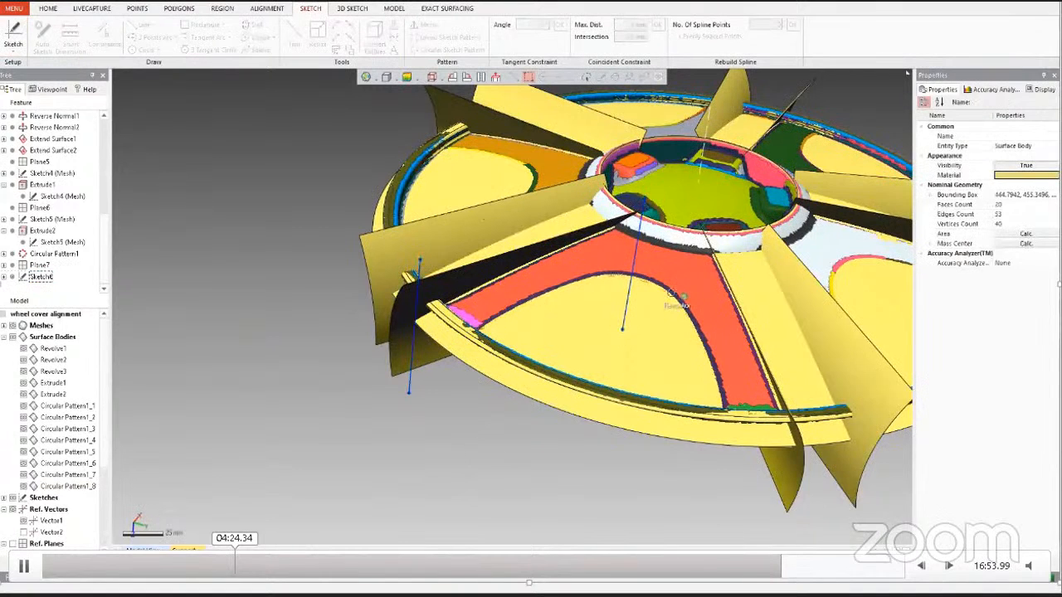
{"action": "left_click", "coordinate": [394, 8]}
{"action": "left_click", "coordinate": [141, 37]}
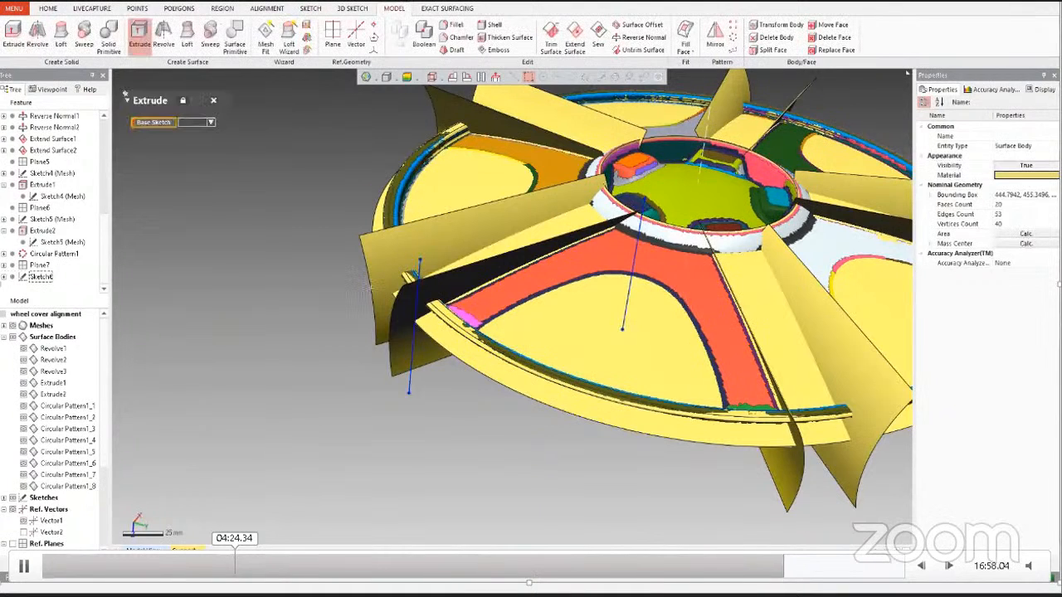
{"action": "left_click", "coordinate": [416, 297]}
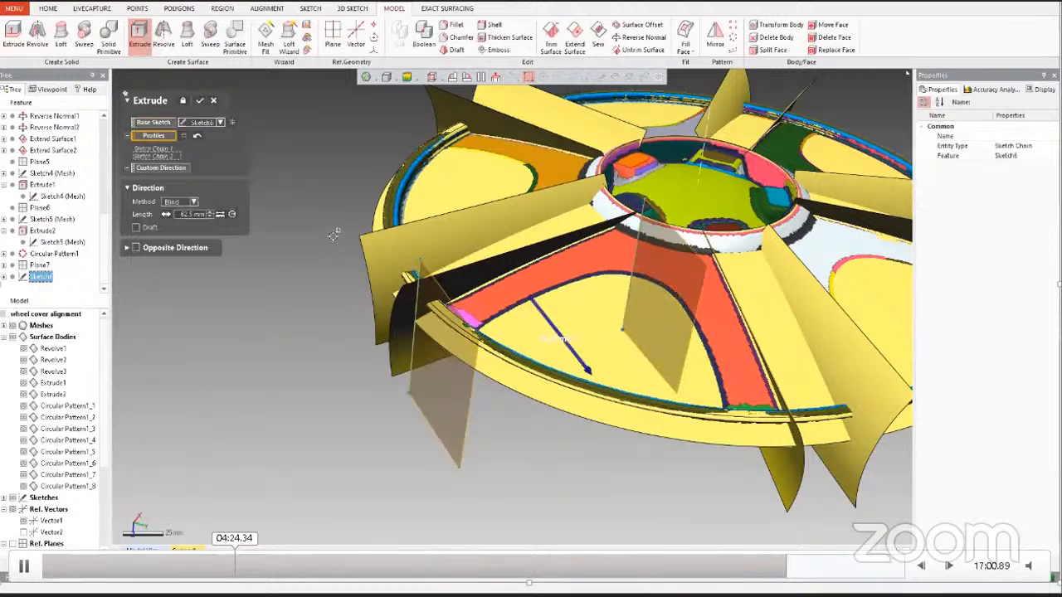
{"action": "left_click_drag", "start_coordinate": [585, 367], "coordinate": [511, 267]}
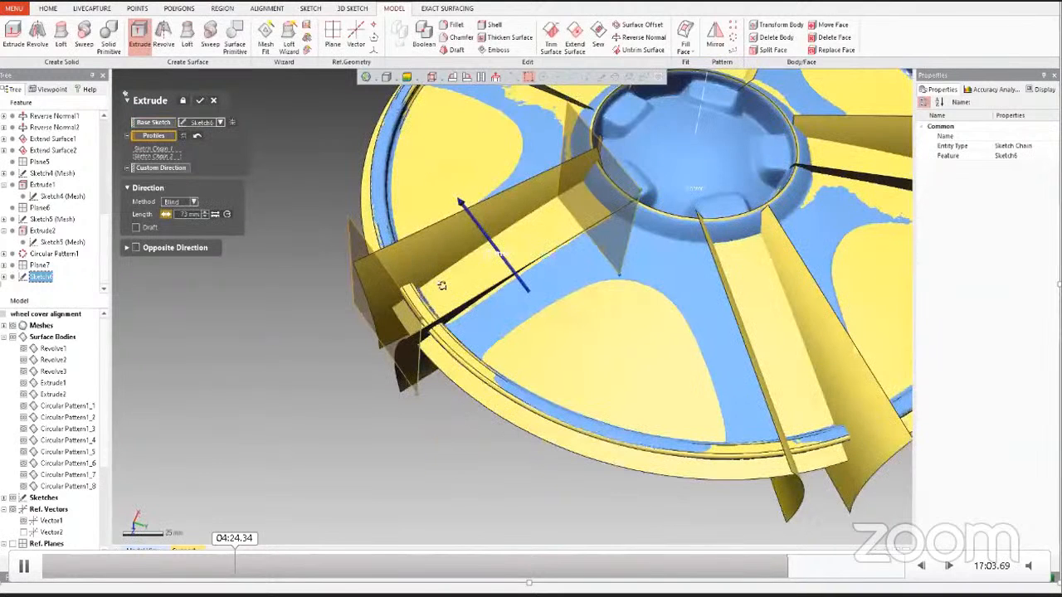
{"action": "right_click_drag", "start_coordinate": [442, 286], "coordinate": [414, 318]}
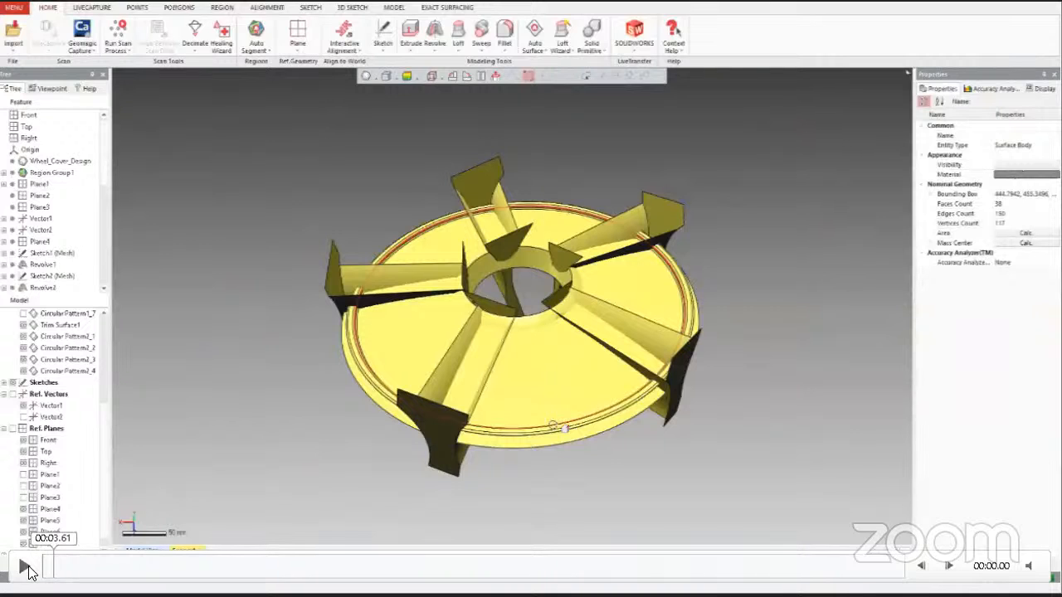
{"action": "left_click", "coordinate": [24, 567]}
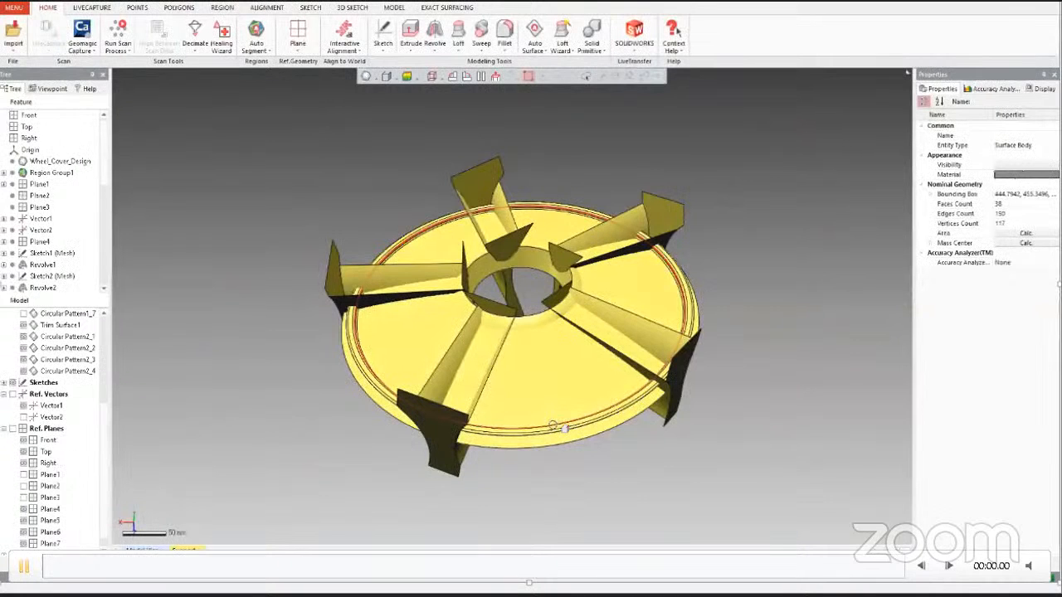
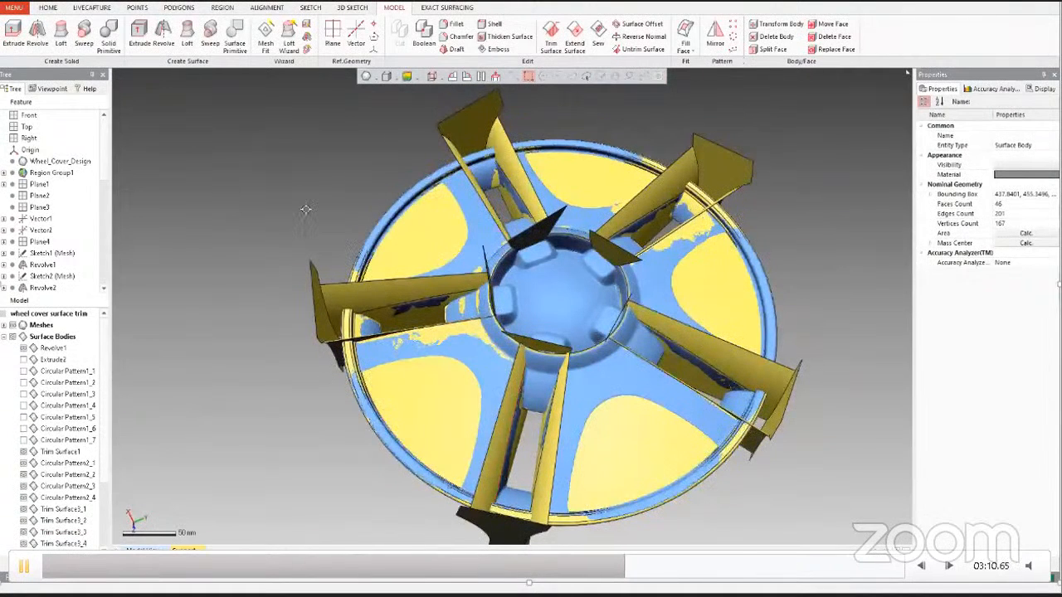
{"action": "left_click", "coordinate": [442, 253]}
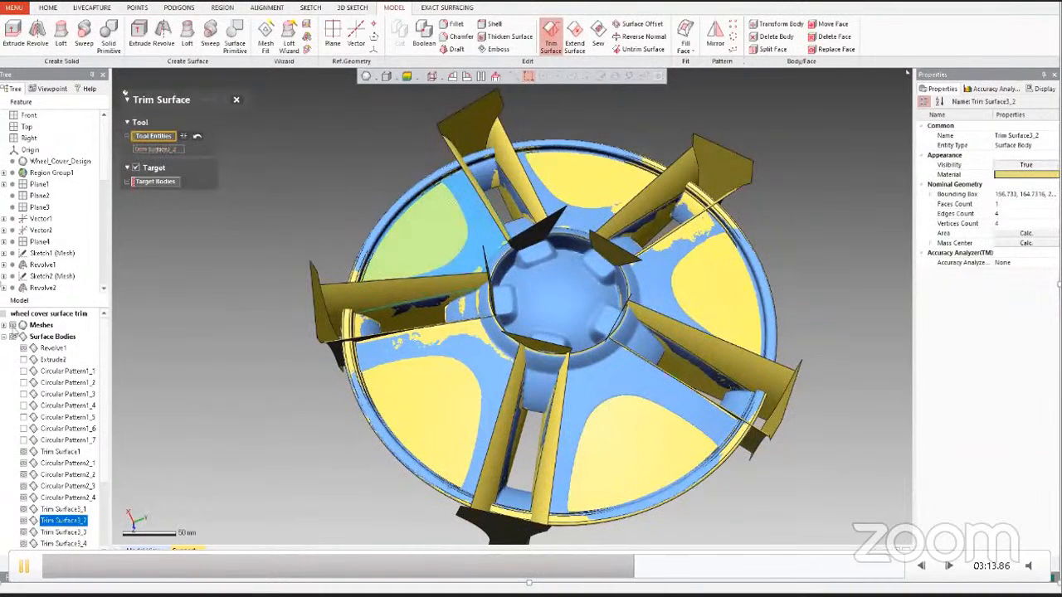
{"action": "left_click", "coordinate": [666, 280]}
{"action": "left_click", "coordinate": [666, 279]}
{"action": "left_click", "coordinate": [633, 384]}
{"action": "left_click", "coordinate": [459, 373]}
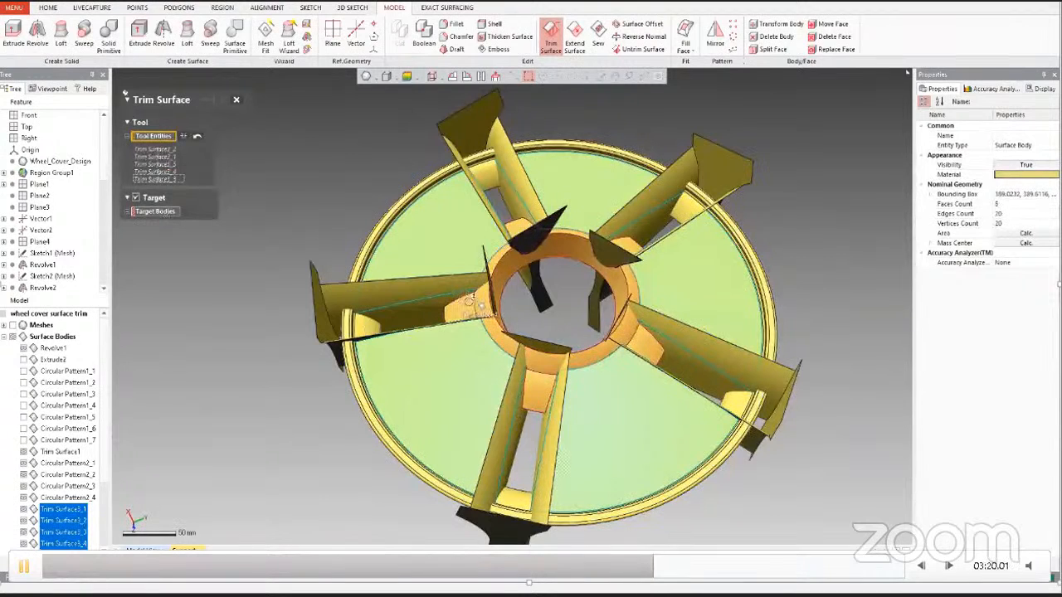
{"action": "left_click", "coordinate": [482, 385]}
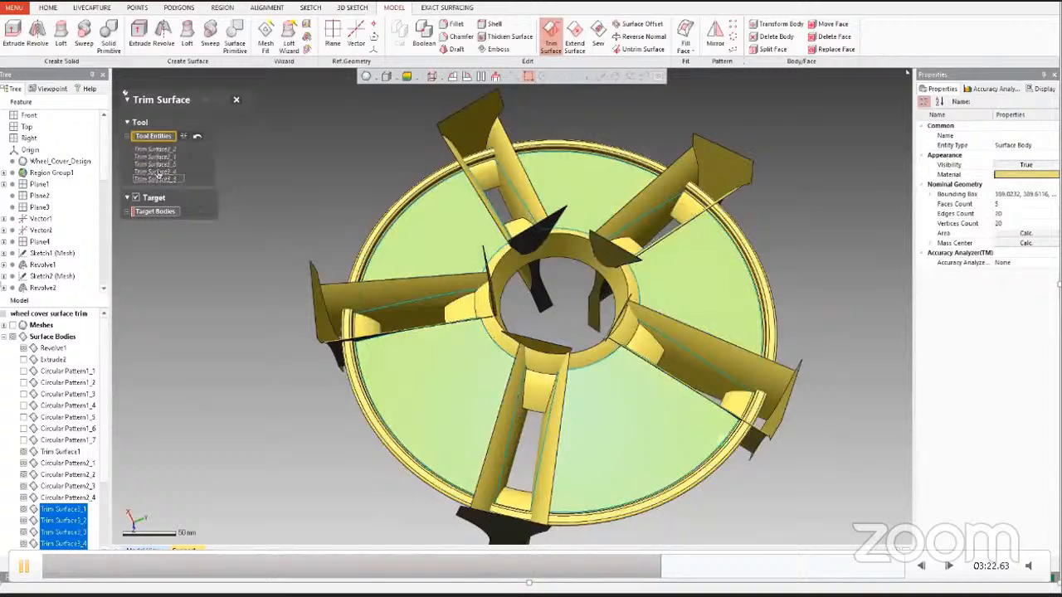
{"action": "left_click", "coordinate": [186, 140]}
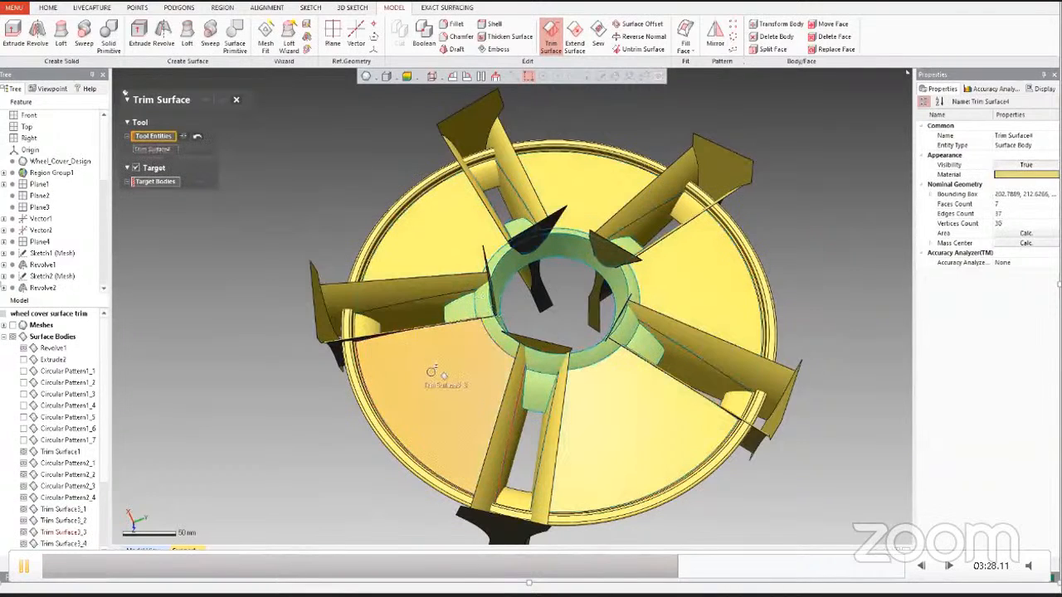
Step: Trim the five spoke slot surfaces with the hub surface Trim Surface4 and the rim surface Revolve1, keeping the upper portion of each
{"action": "left_click", "coordinate": [358, 318]}
{"action": "left_click", "coordinate": [170, 189]}
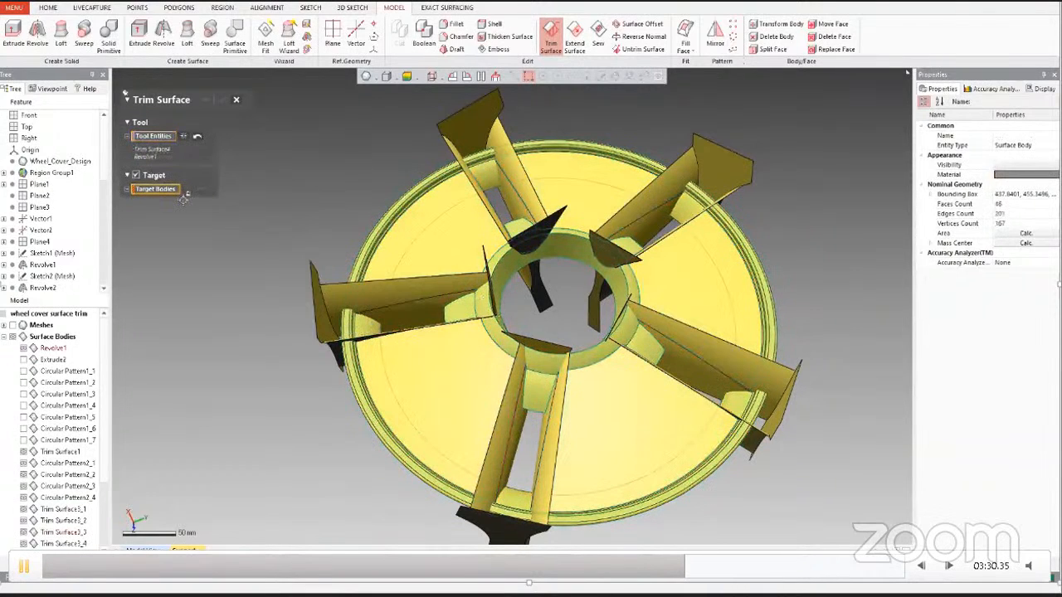
{"action": "left_click", "coordinate": [339, 273]}
{"action": "left_click", "coordinate": [496, 191]}
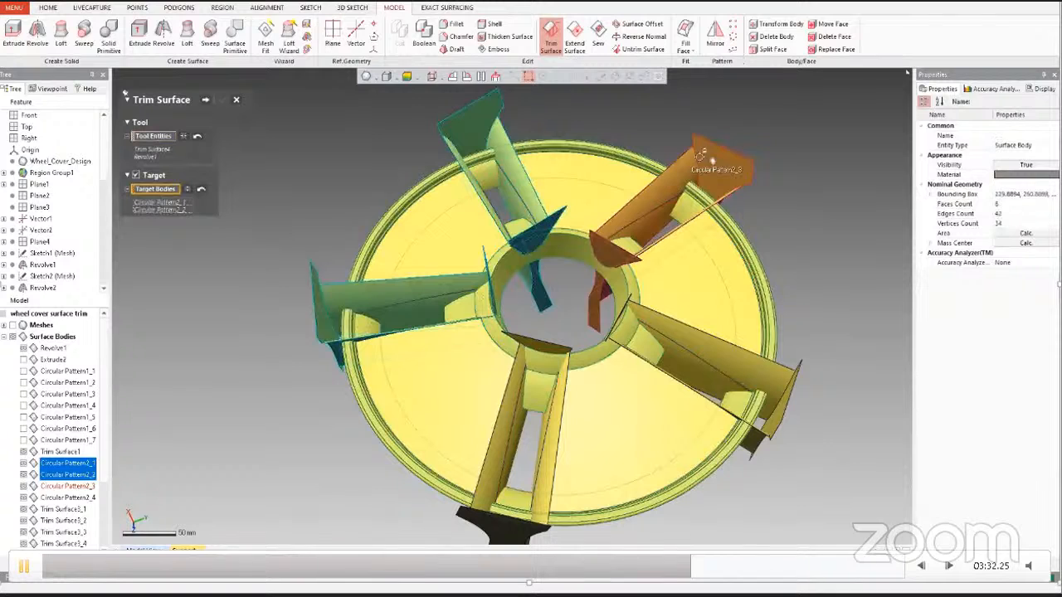
{"action": "left_click", "coordinate": [701, 156]}
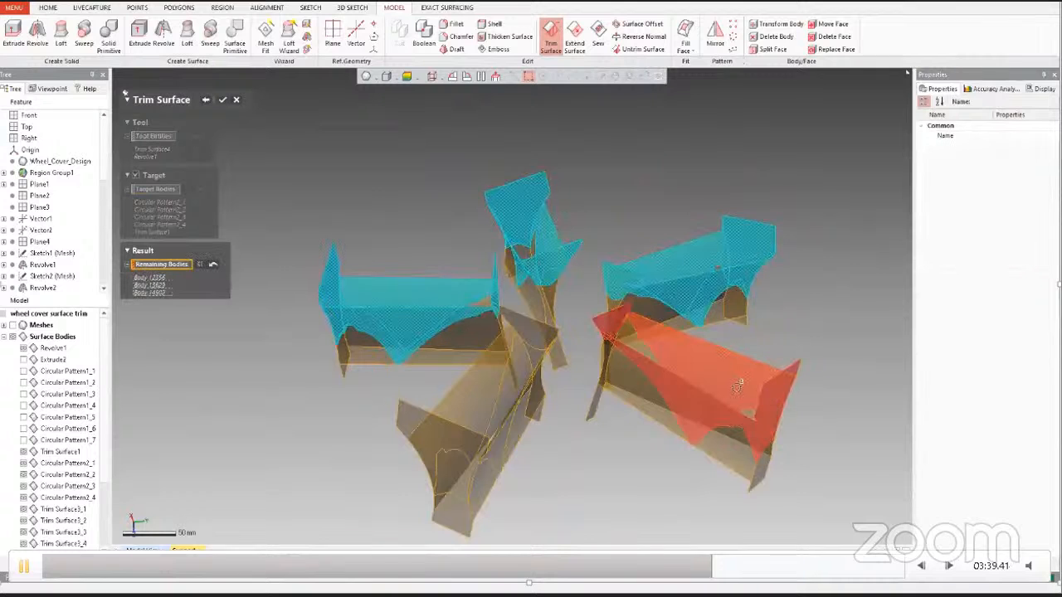
{"action": "left_click", "coordinate": [737, 385]}
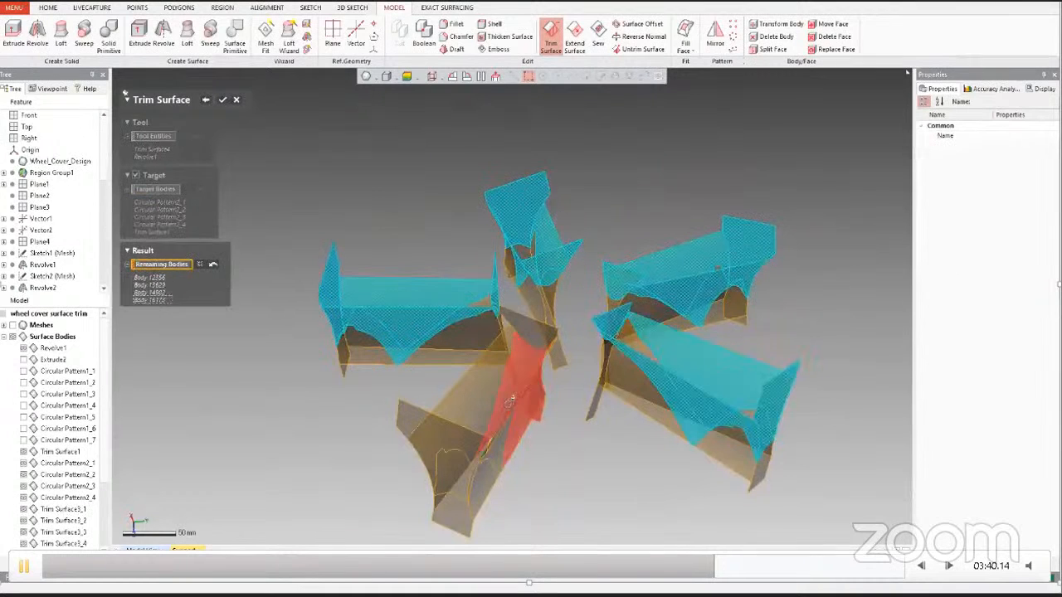
{"action": "left_click", "coordinate": [510, 402]}
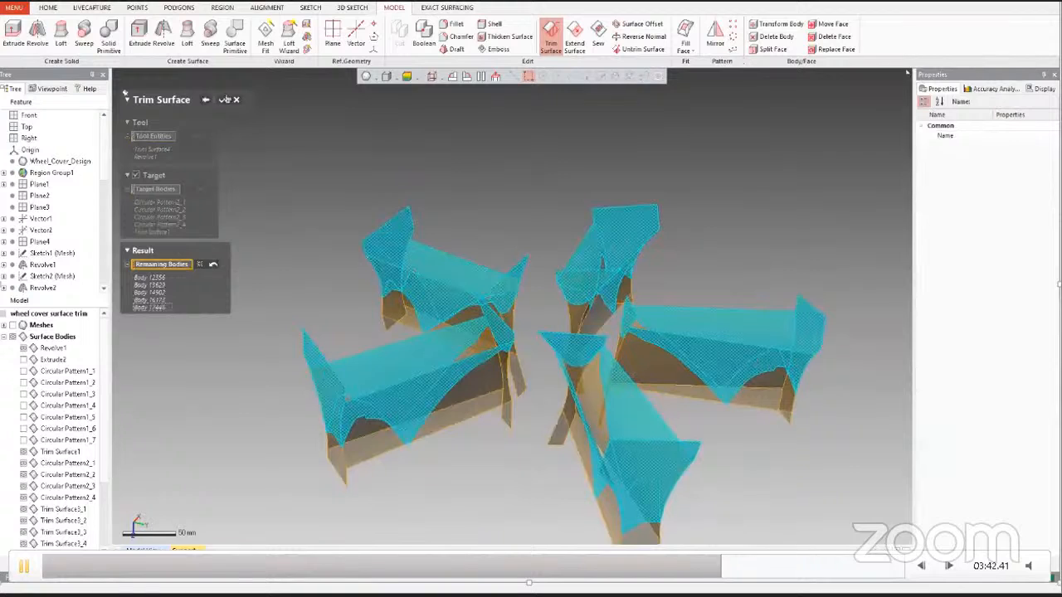
{"action": "left_click", "coordinate": [223, 99]}
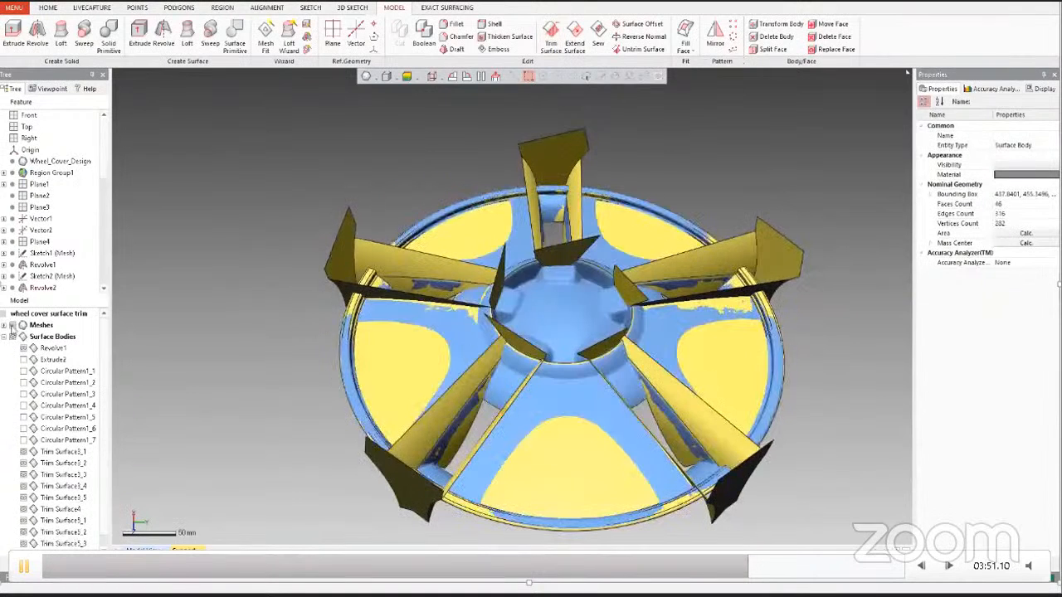
Step: Hide the meshes and start a Trim Surface operation with the five wheel face segments as tool entities
{"action": "right_click_drag", "start_coordinate": [655, 398], "coordinate": [291, 336]}
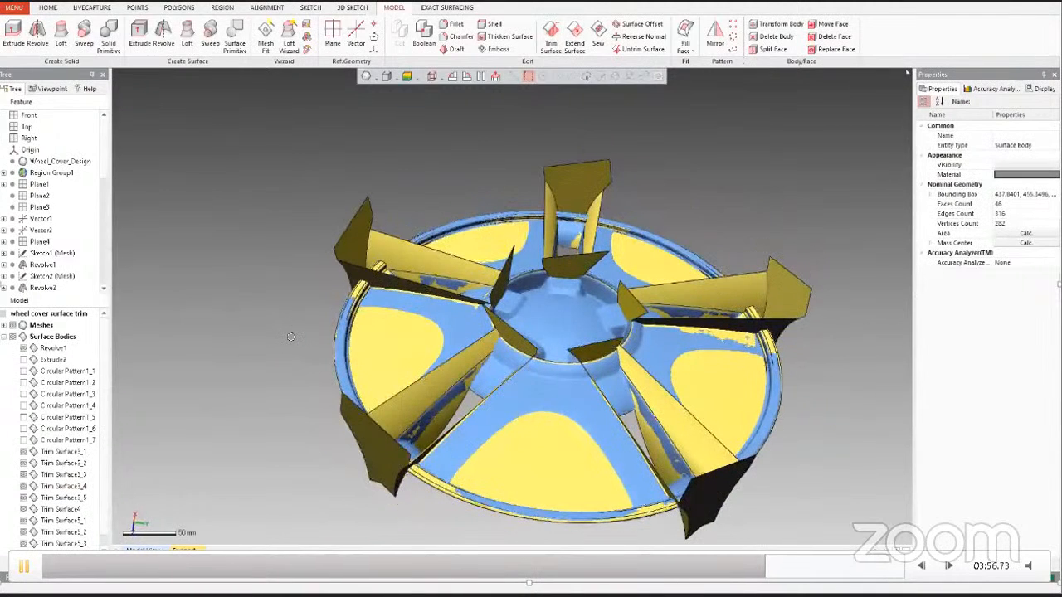
{"action": "left_click", "coordinate": [25, 325]}
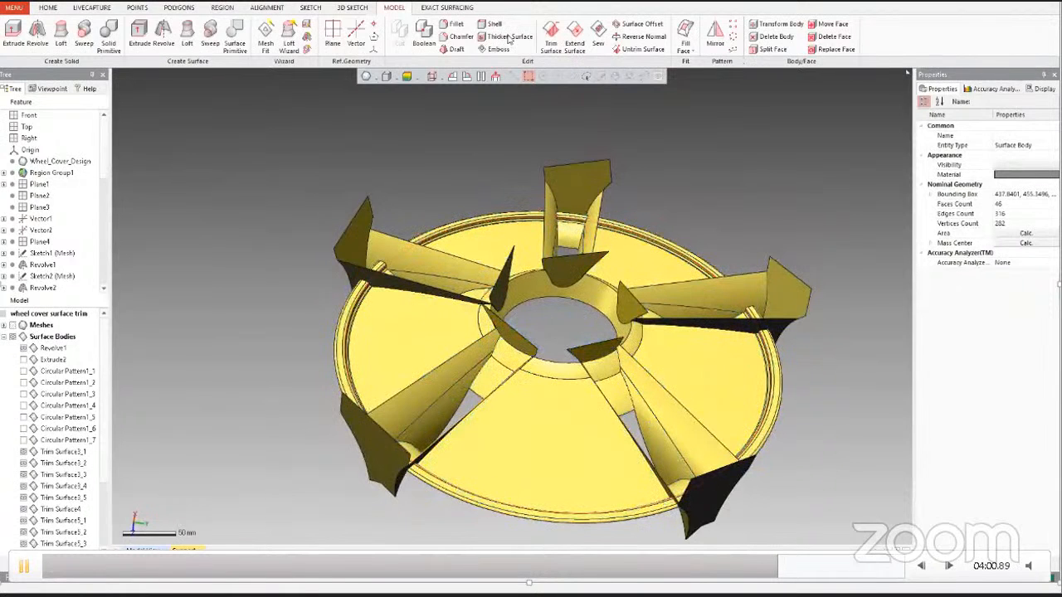
{"action": "left_click", "coordinate": [550, 38]}
{"action": "left_click", "coordinate": [423, 302]}
{"action": "left_click", "coordinate": [489, 245]}
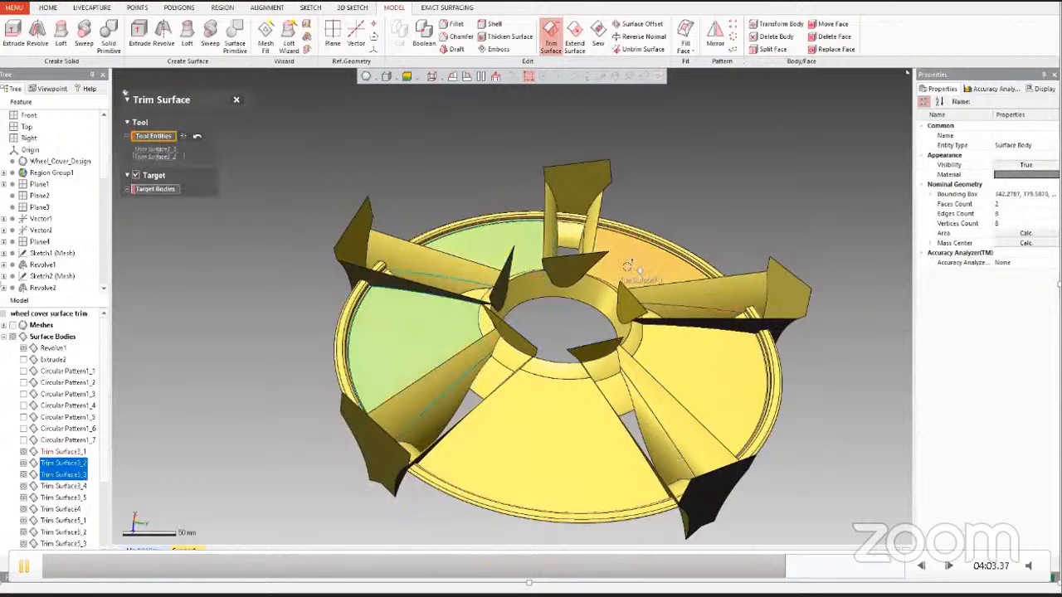
{"action": "left_click", "coordinate": [627, 266]}
{"action": "left_click", "coordinate": [673, 367]}
{"action": "left_click", "coordinate": [446, 452]}
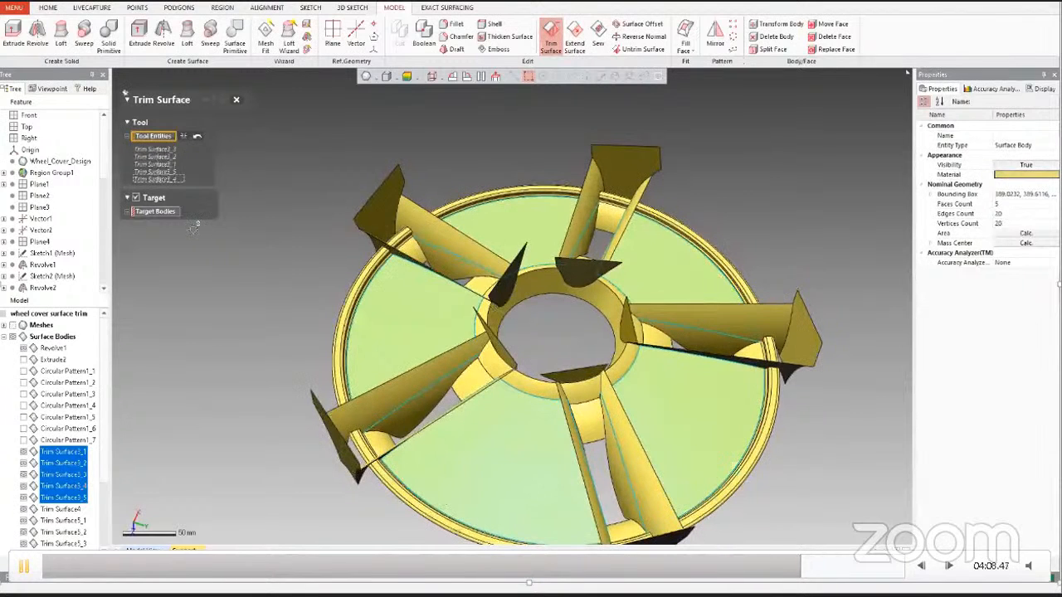
Step: Set the five trimmed spoke slot surfaces as target bodies and proceed to the choice of remaining bodies
{"action": "left_click", "coordinate": [412, 259]}
{"action": "left_click", "coordinate": [617, 178]}
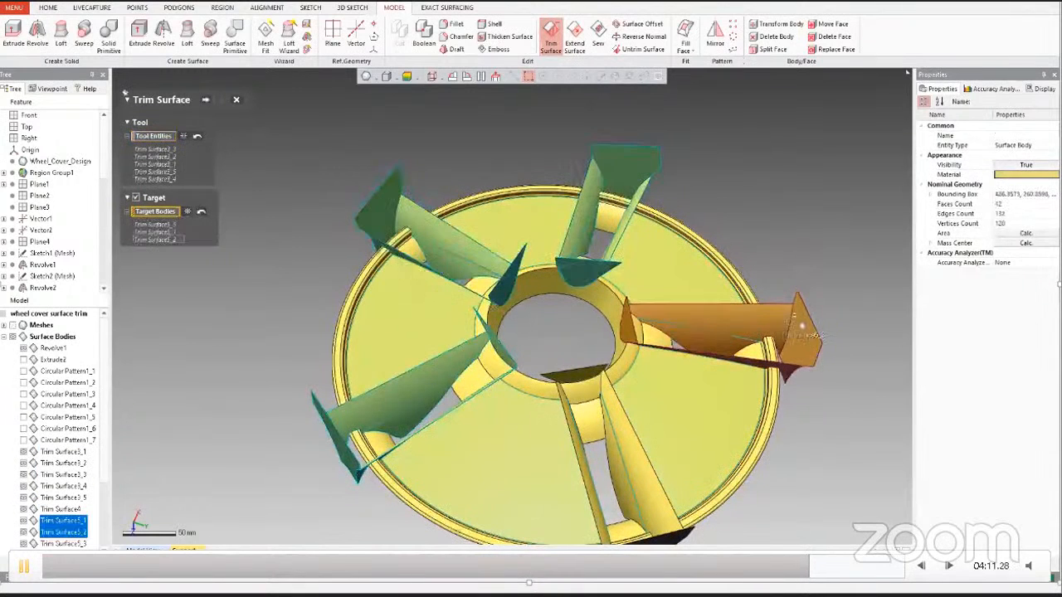
{"action": "left_click", "coordinate": [792, 321]}
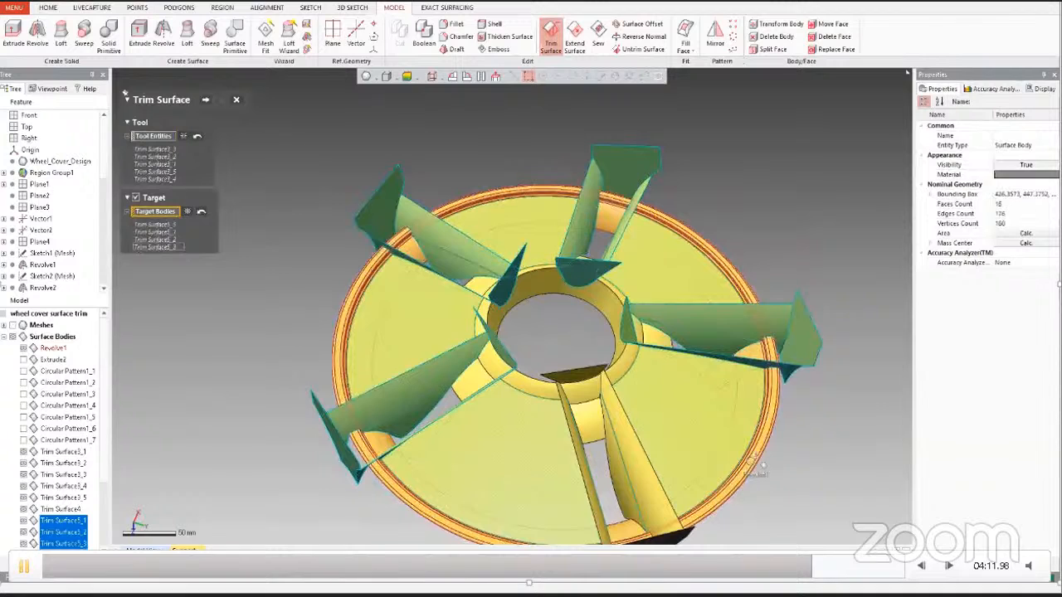
{"action": "left_click", "coordinate": [754, 471]}
{"action": "left_click", "coordinate": [205, 100]}
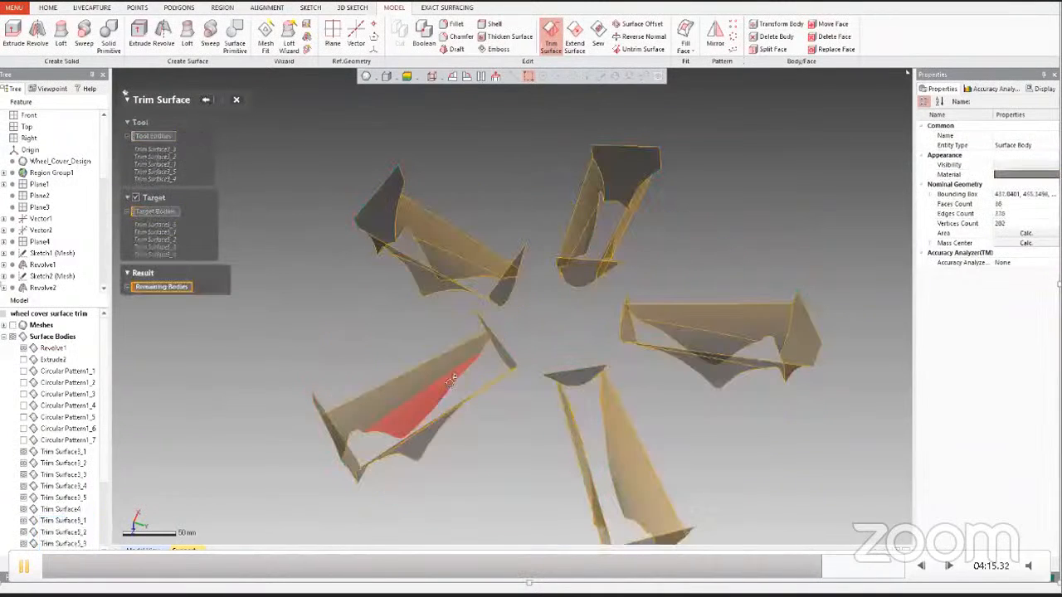
Step: Keep the slot wall pieces below the wheel face on all five spokes and apply the trim
{"action": "left_click", "coordinate": [451, 381]}
{"action": "left_click", "coordinate": [432, 431]}
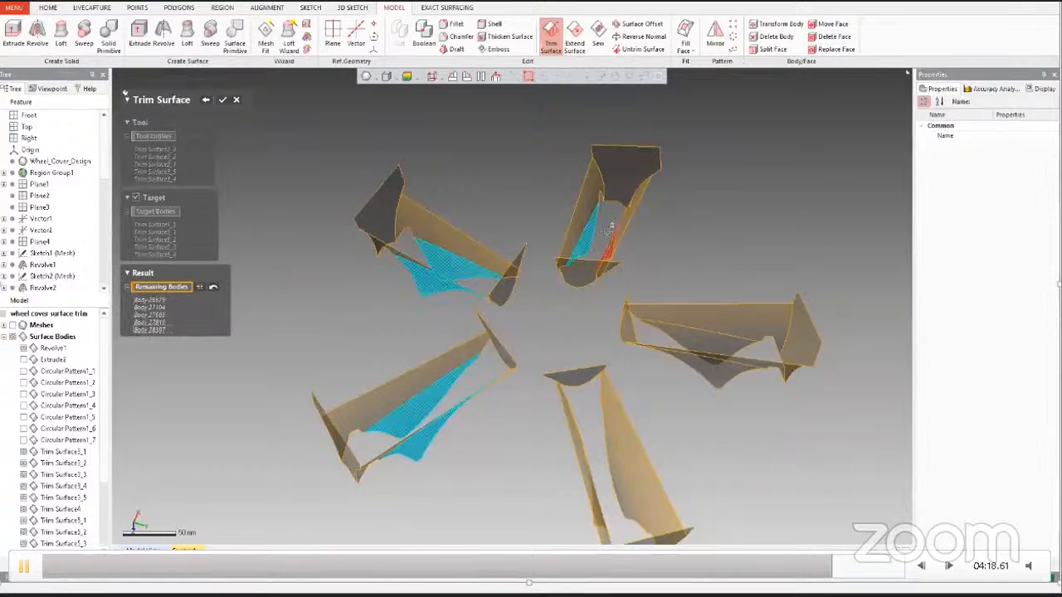
{"action": "left_click", "coordinate": [618, 237]}
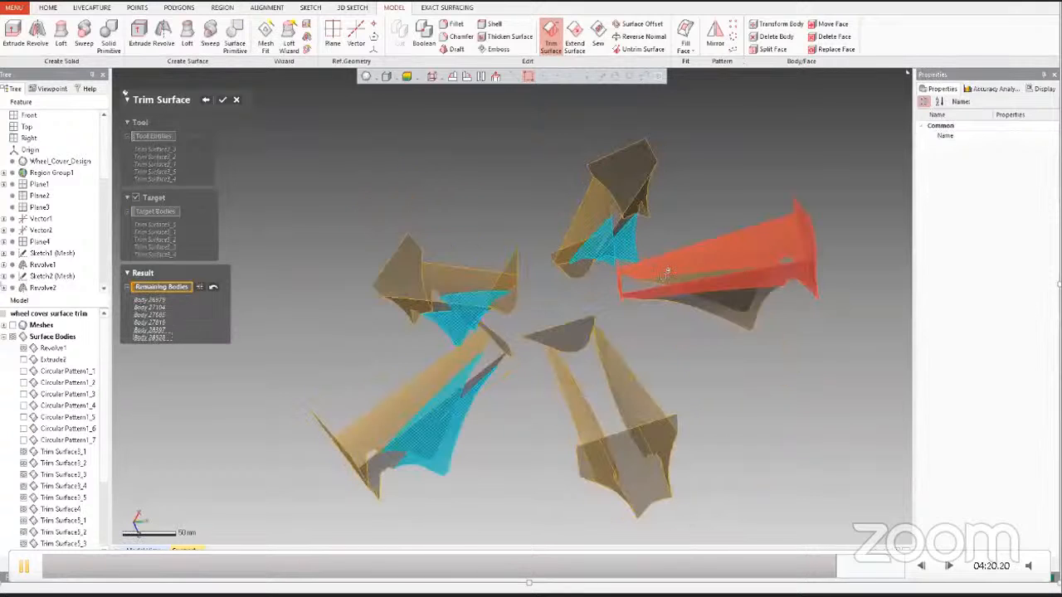
{"action": "left_click", "coordinate": [666, 272]}
{"action": "right_click_drag", "start_coordinate": [666, 274], "coordinate": [736, 418]}
{"action": "scroll", "coordinate": [694, 475], "scroll_direction": "down", "scroll_amount": 3}
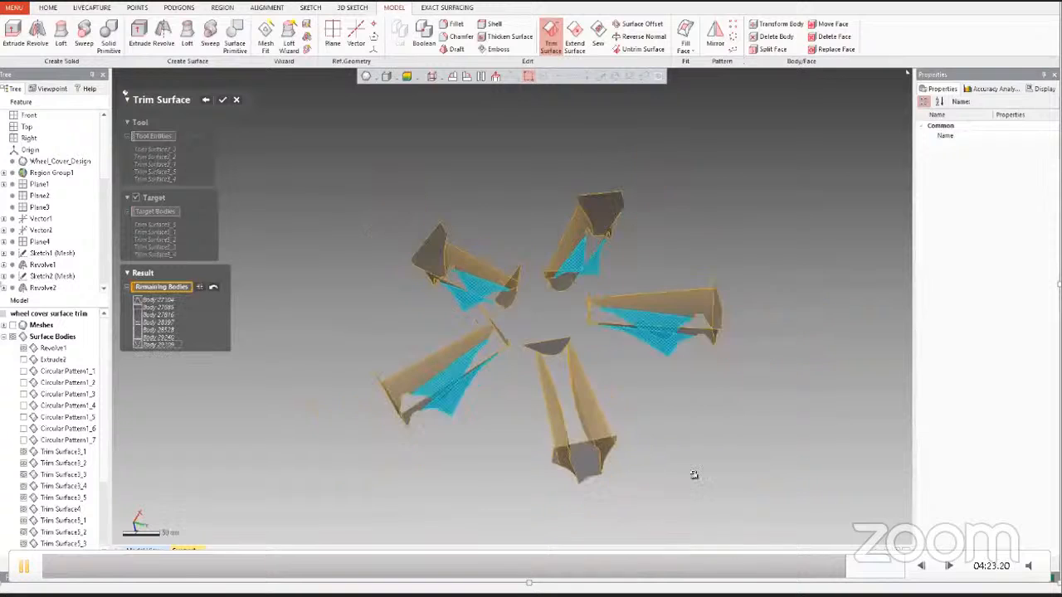
{"action": "right_click_drag", "start_coordinate": [694, 476], "coordinate": [307, 221]}
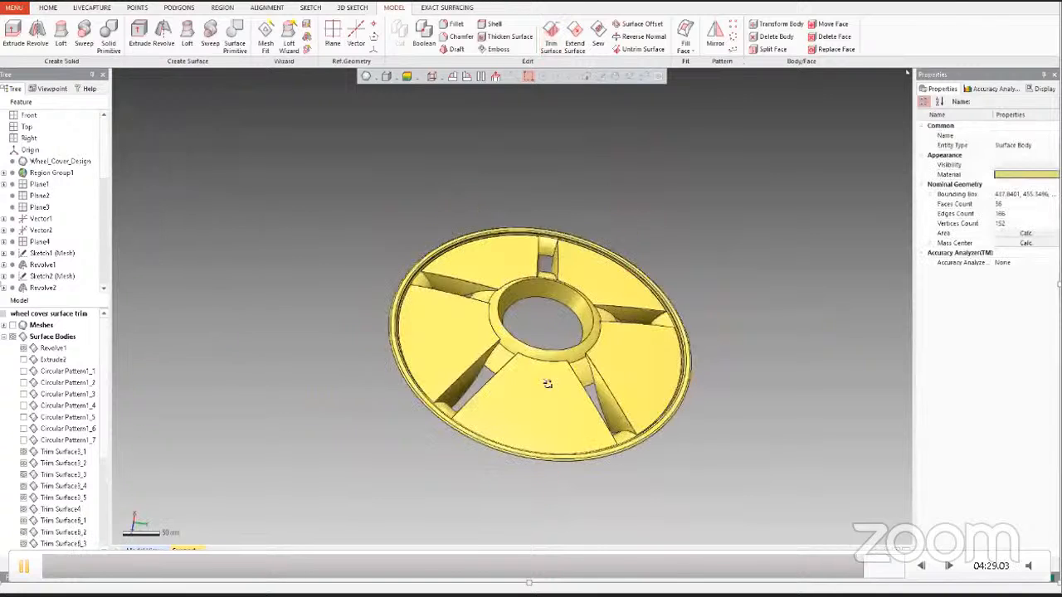
{"action": "right_click_drag", "start_coordinate": [546, 384], "coordinate": [468, 384]}
{"action": "scroll", "coordinate": [520, 339], "scroll_direction": "up", "scroll_amount": 4}
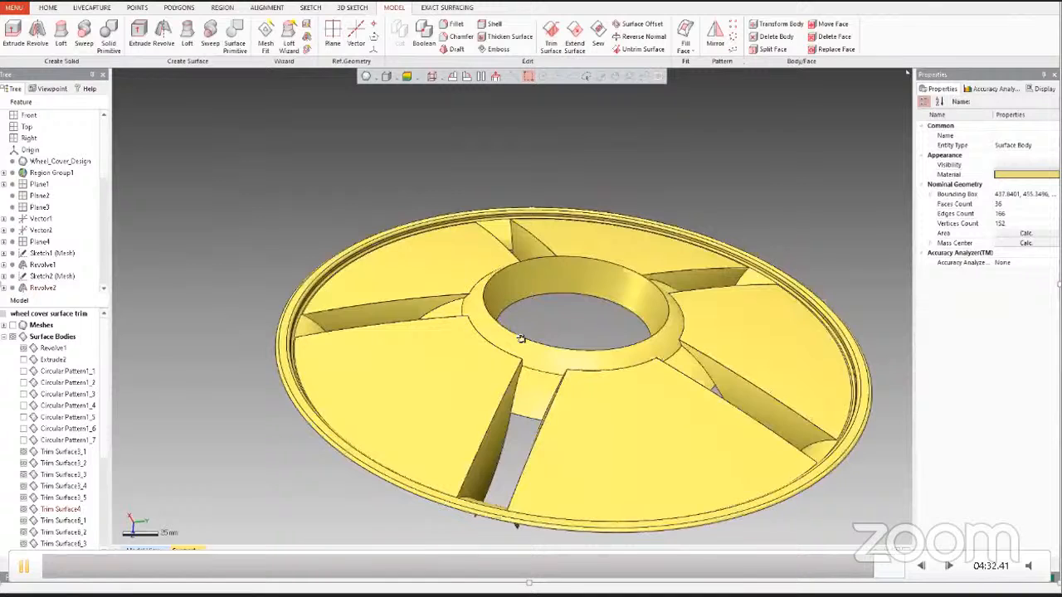
{"action": "right_click_drag", "start_coordinate": [583, 347], "coordinate": [545, 344], "text": "ctrl"}
{"action": "scroll", "coordinate": [558, 338], "scroll_direction": "down", "scroll_amount": 4}
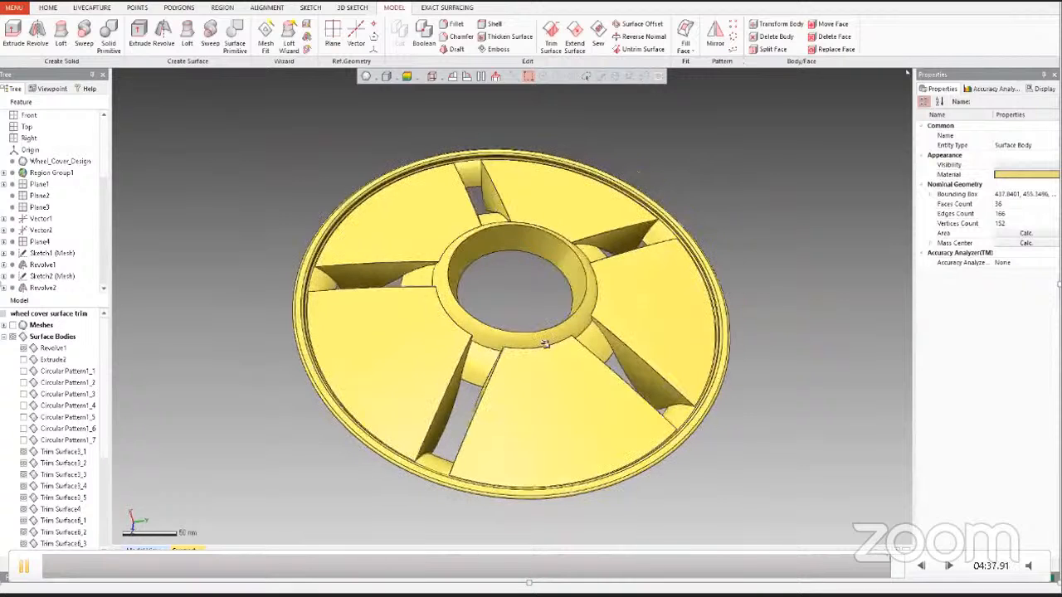
{"action": "left_click", "coordinate": [23, 325]}
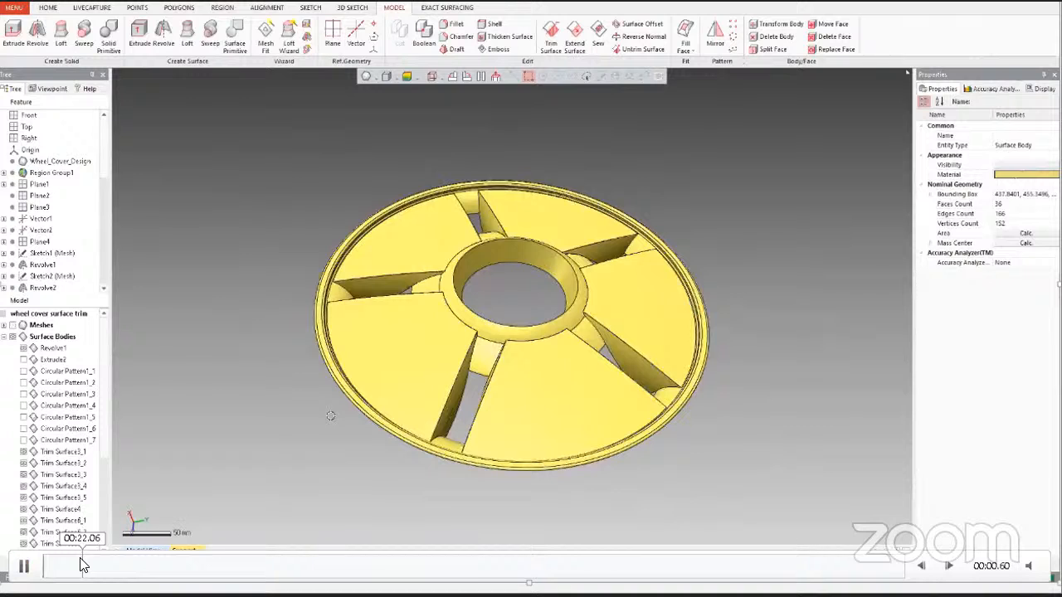
{"action": "left_click", "coordinate": [83, 565]}
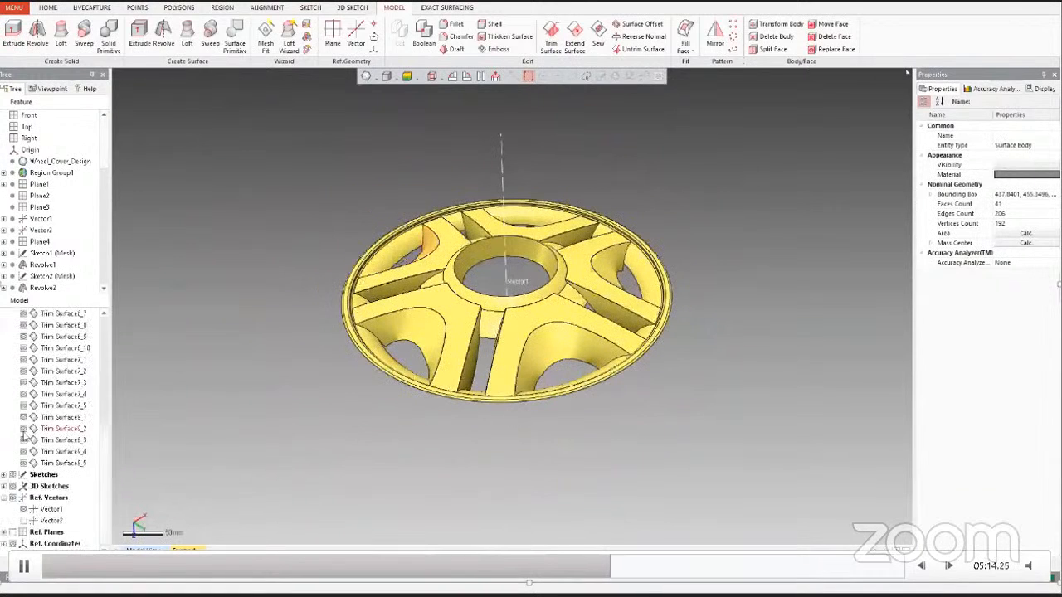
{"action": "left_click", "coordinate": [705, 569]}
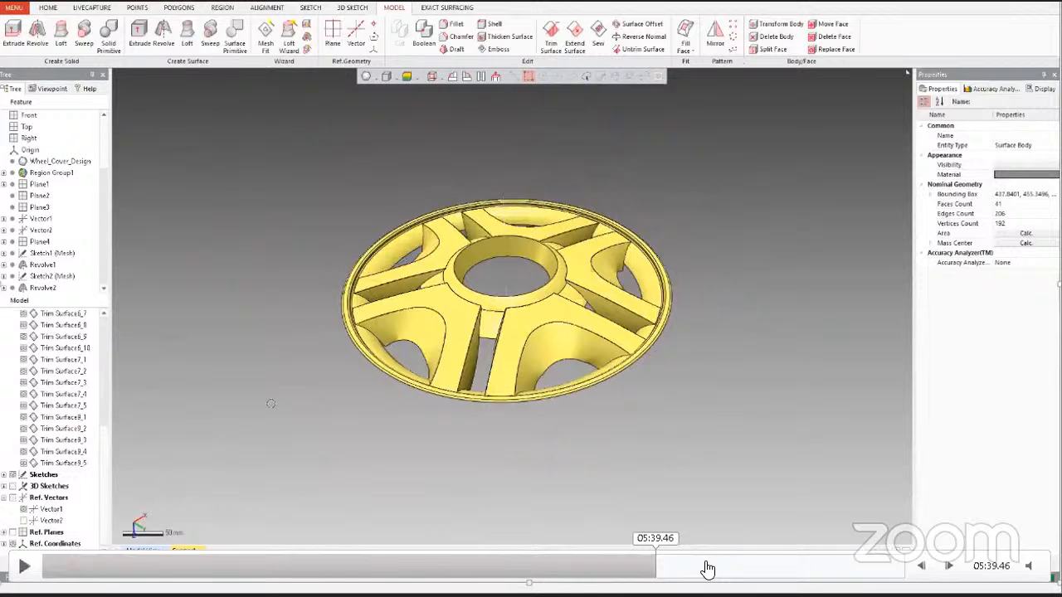
{"action": "left_click", "coordinate": [706, 569]}
{"action": "key", "text": "space"}
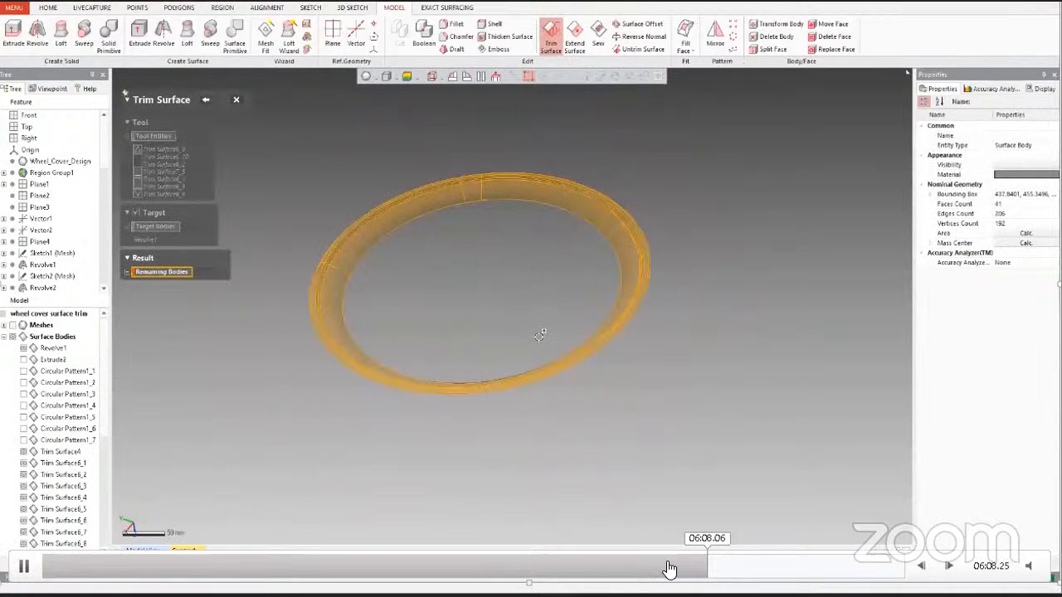
{"action": "left_click", "coordinate": [667, 569]}
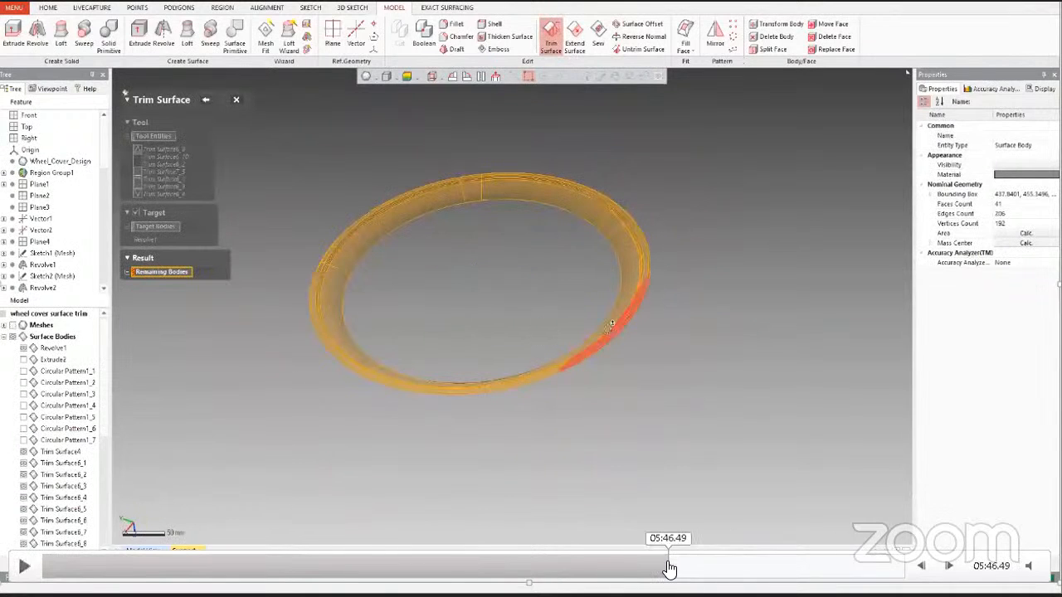
{"action": "left_click", "coordinate": [623, 569]}
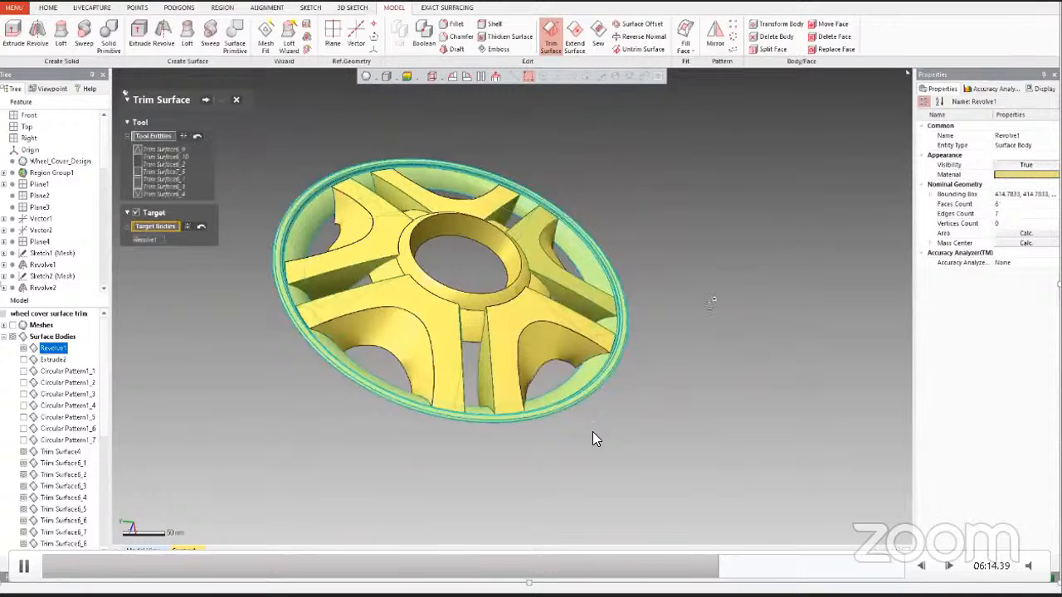
{"action": "left_click", "coordinate": [775, 565]}
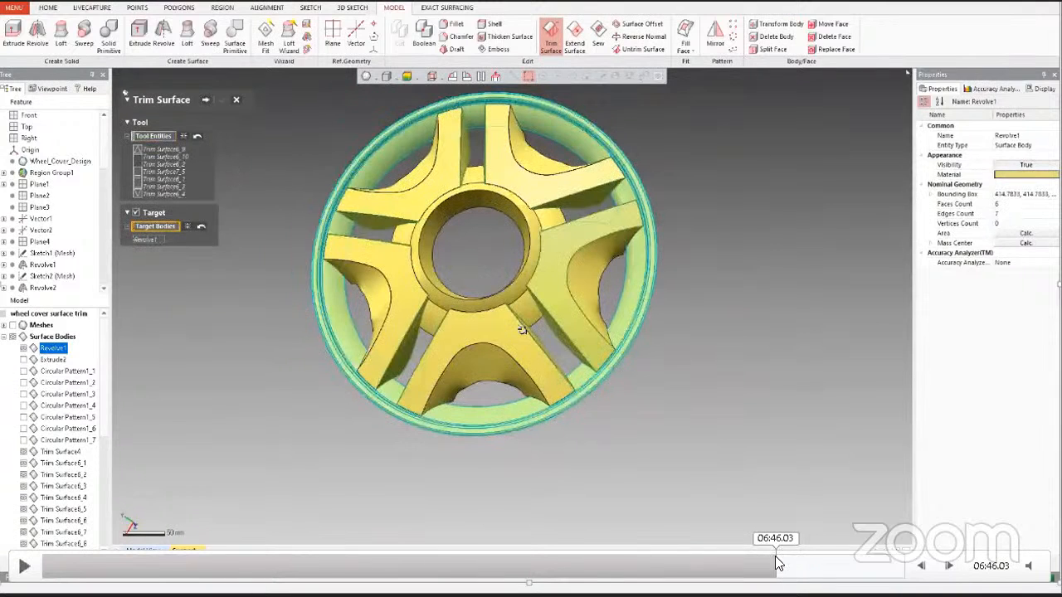
{"action": "key", "text": "space"}
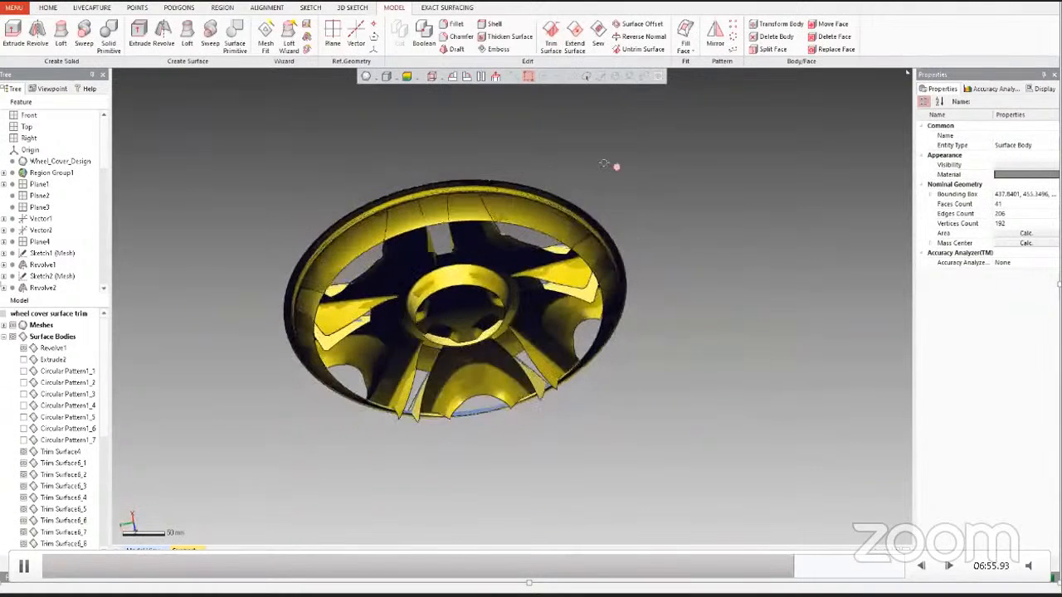
{"action": "key", "text": "Right"}
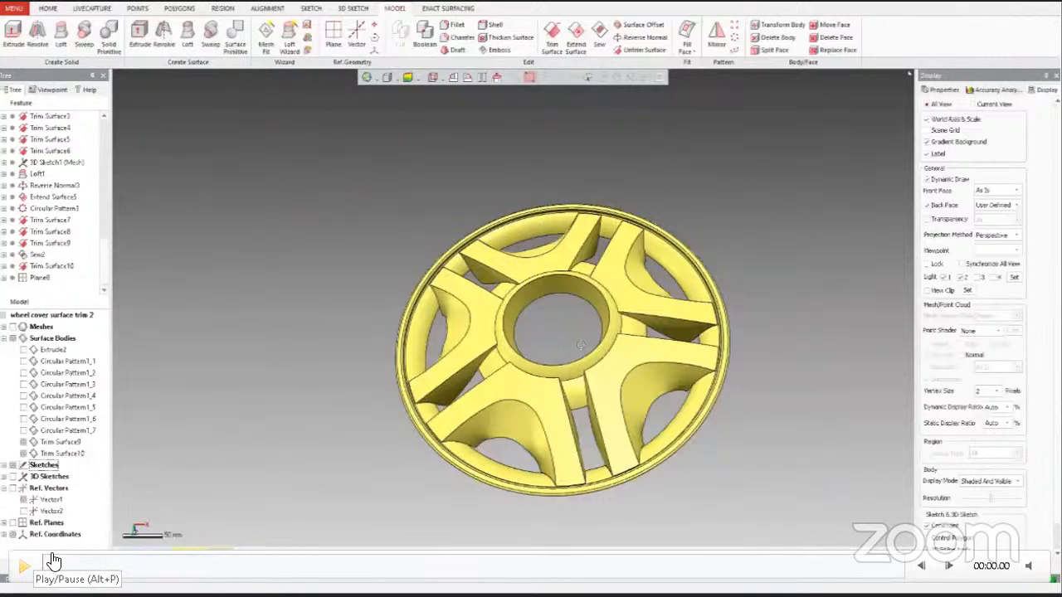
{"action": "left_click", "coordinate": [108, 569]}
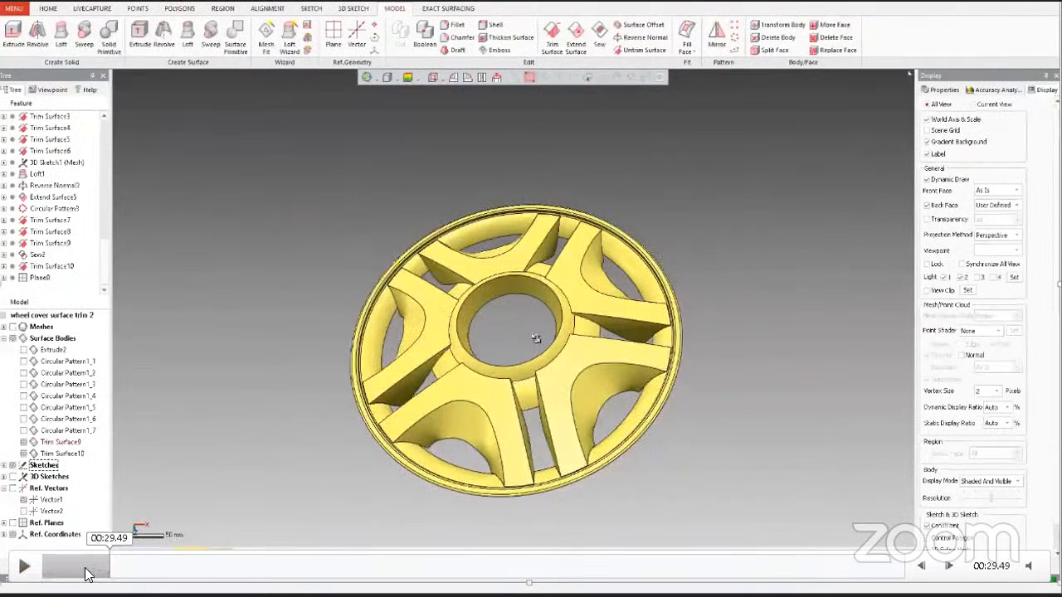
{"action": "key", "text": "space"}
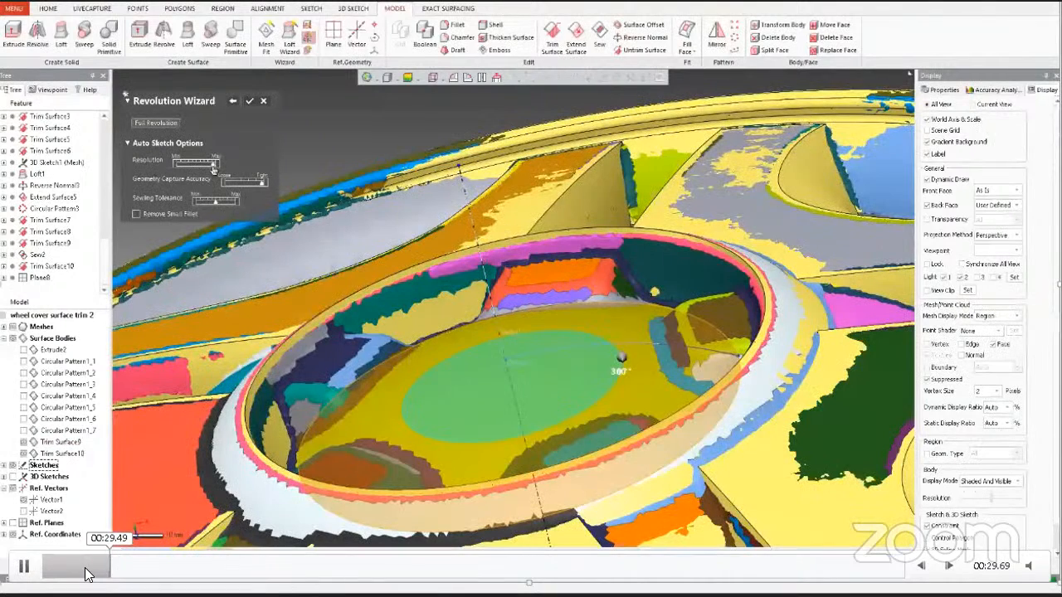
{"action": "left_click", "coordinate": [71, 570]}
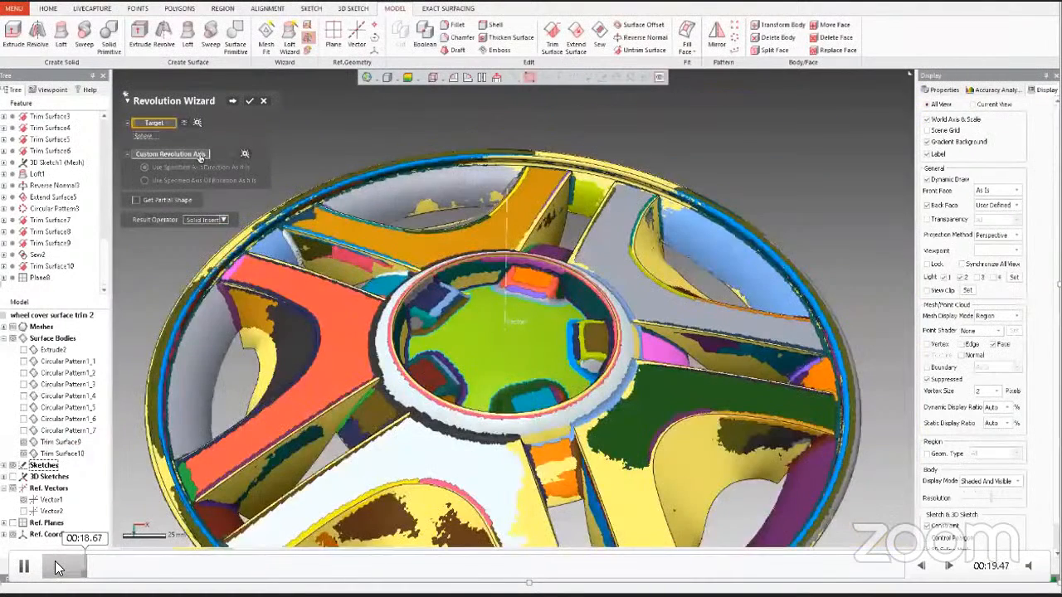
{"action": "left_click", "coordinate": [50, 568]}
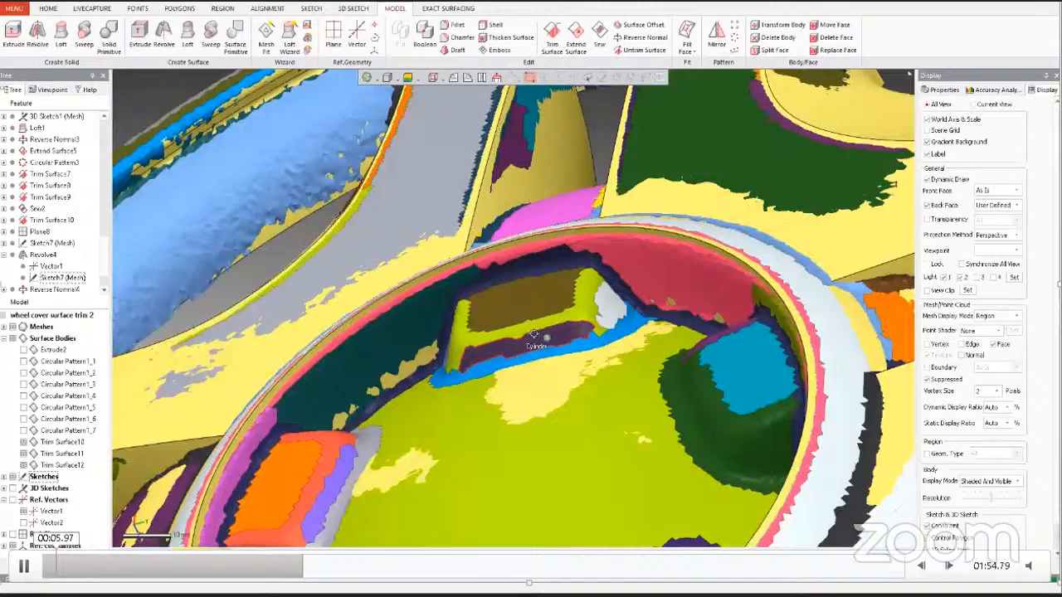
{"action": "right_click_drag", "start_coordinate": [535, 334], "coordinate": [597, 338]}
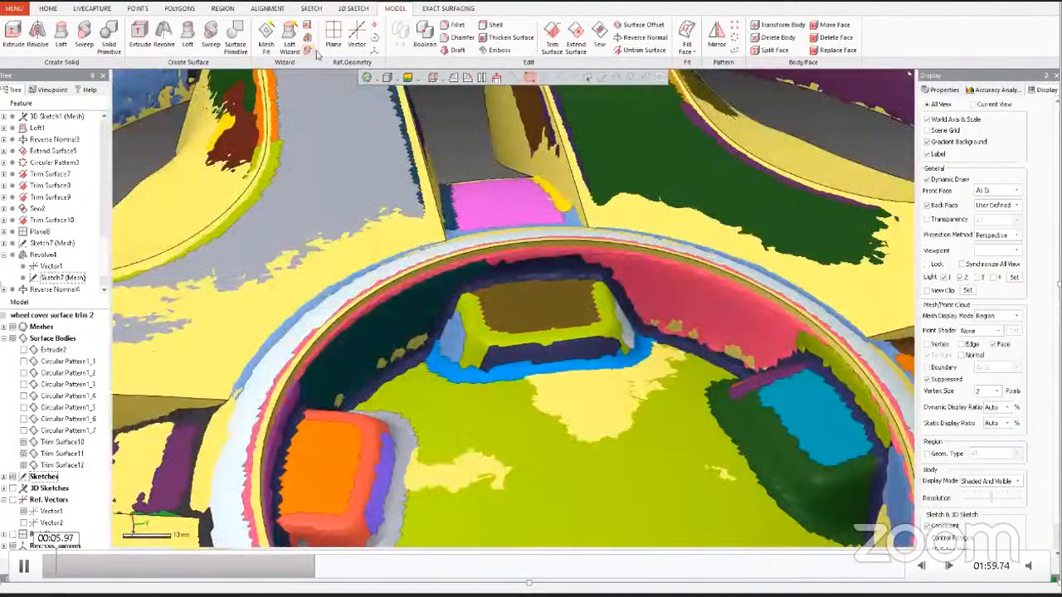
{"action": "left_click", "coordinate": [235, 37]}
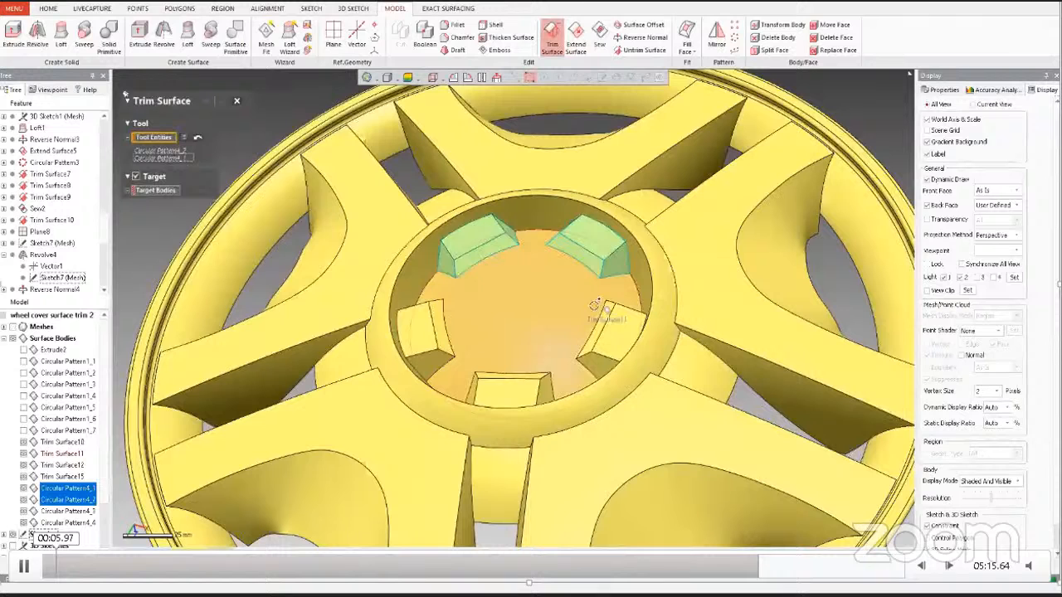
Step: Add the three remaining raised lug surfaces and the central cap surface Trim Surface11 to the trim's tool entities
{"action": "left_click", "coordinate": [595, 308]}
{"action": "left_click", "coordinate": [533, 359]}
{"action": "left_click", "coordinate": [529, 385]}
{"action": "left_click", "coordinate": [428, 333]}
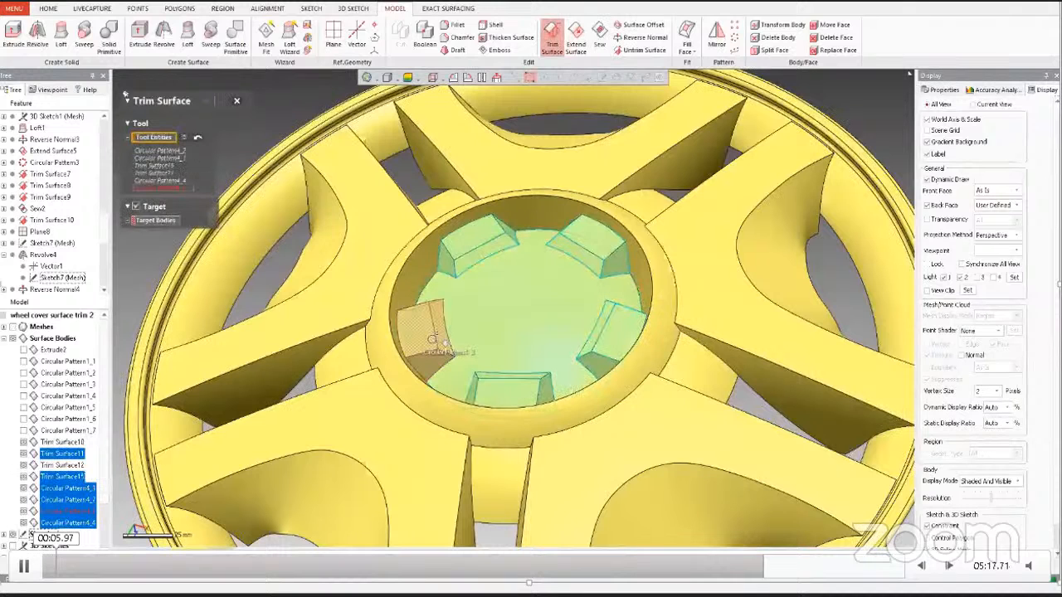
Step: Set the central cap surface Trim Surface11 as target body, keep its middle portion between the five lugs and apply the trim
{"action": "left_click", "coordinate": [162, 220]}
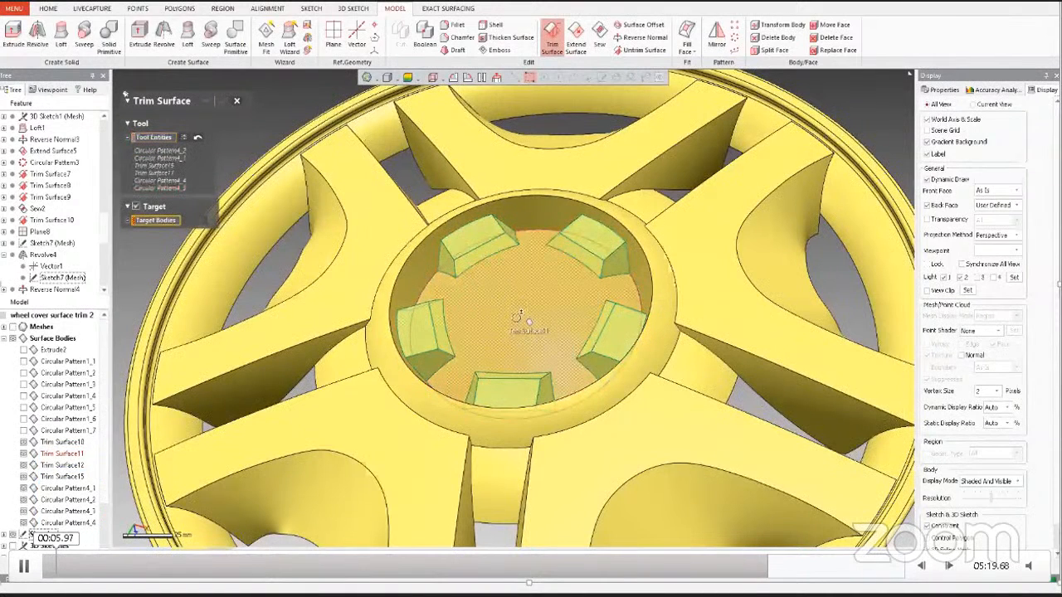
{"action": "left_click", "coordinate": [518, 316]}
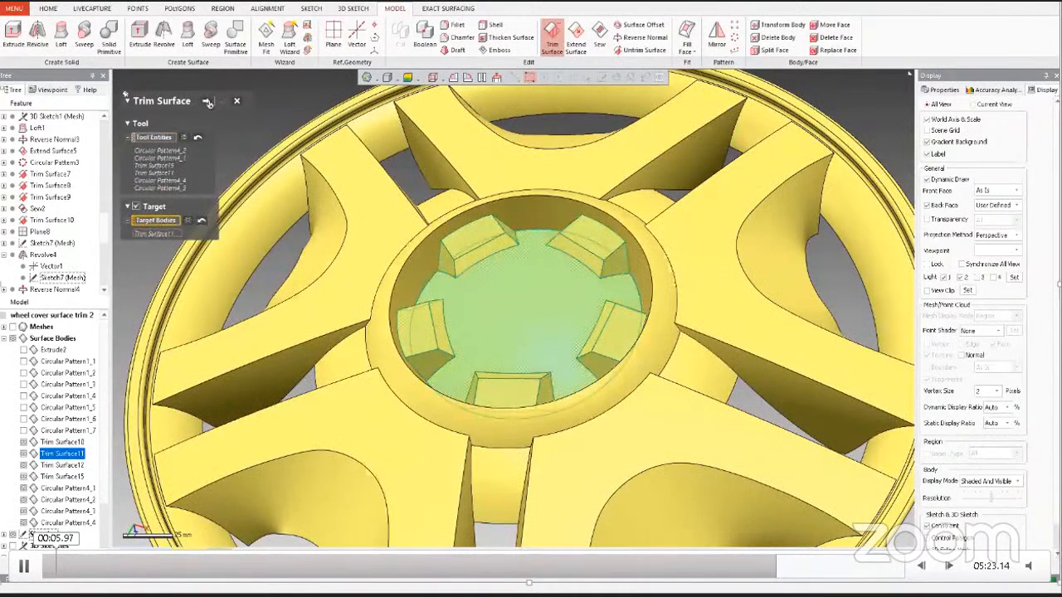
{"action": "left_click", "coordinate": [207, 102]}
{"action": "left_click", "coordinate": [508, 301]}
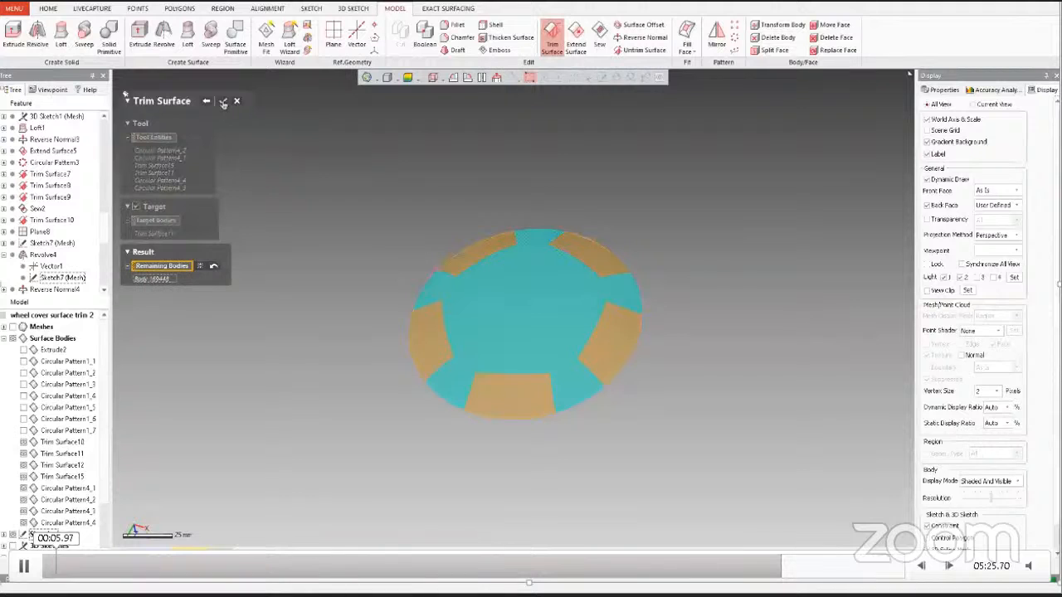
{"action": "left_click", "coordinate": [222, 102]}
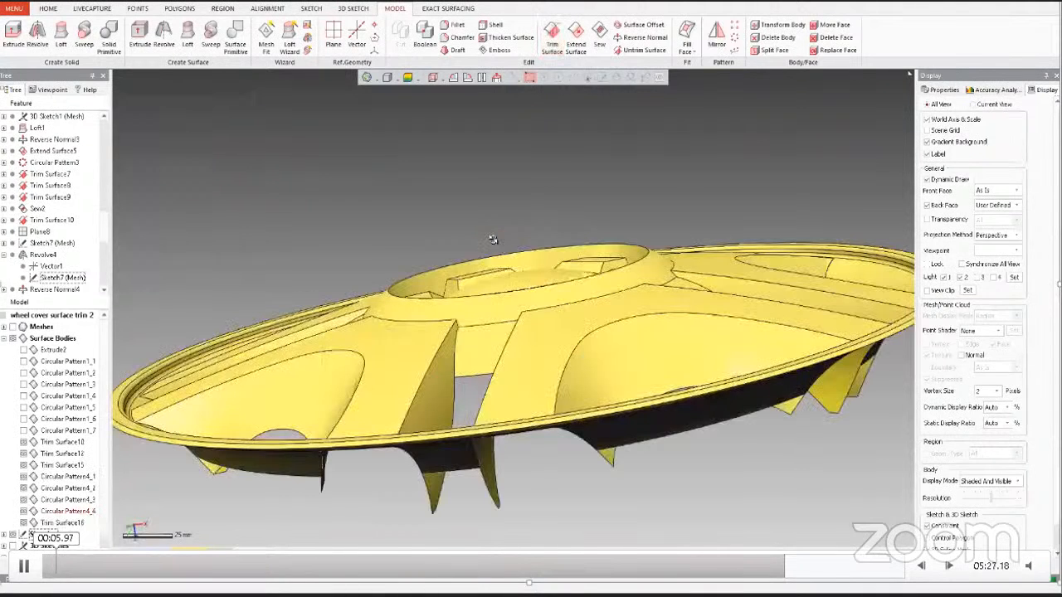
Step: Start another Trim Surface operation with the five hub lug surfaces, Circular Pattern4_1 to Circular Pattern4_4 and Trim Surface15, as tool entities
{"action": "right_click_drag", "start_coordinate": [492, 240], "coordinate": [583, 262]}
{"action": "scroll", "coordinate": [581, 262], "scroll_direction": "down", "scroll_amount": 3}
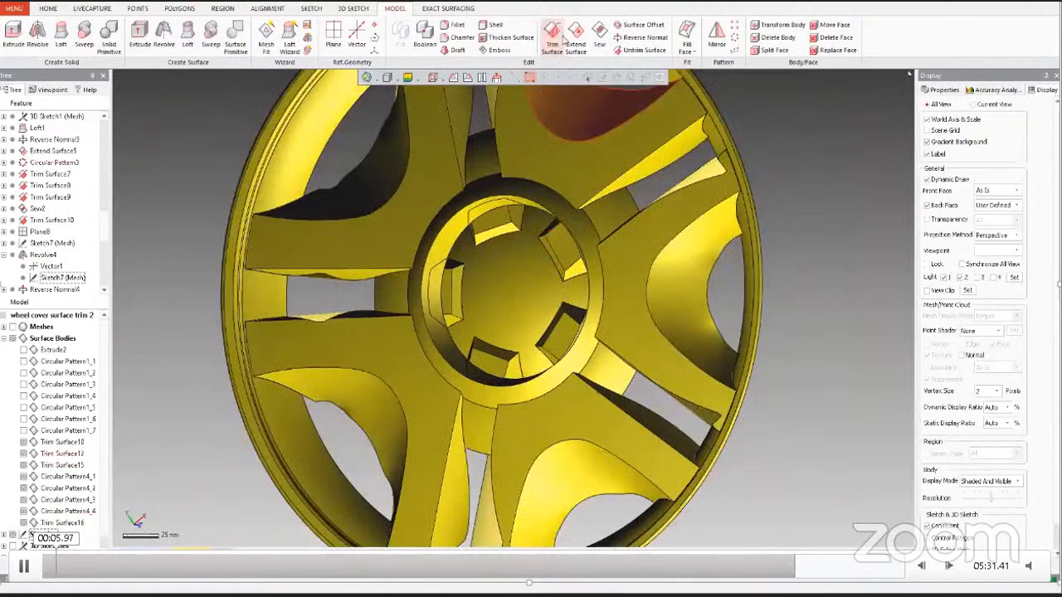
{"action": "left_click", "coordinate": [552, 38]}
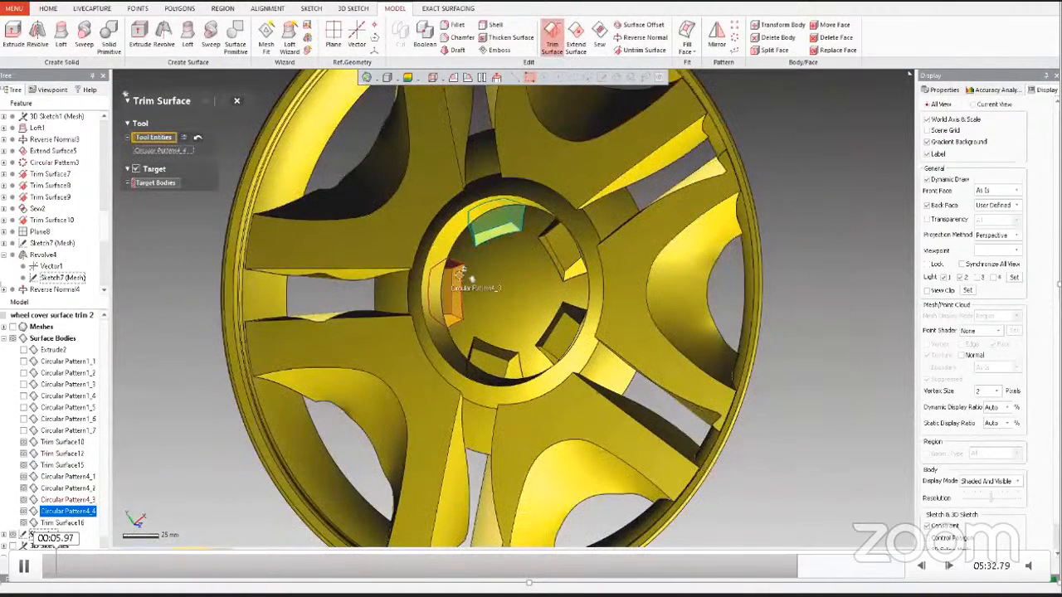
{"action": "left_click", "coordinate": [458, 276]}
{"action": "left_click", "coordinate": [505, 363]}
{"action": "left_click", "coordinate": [561, 332]}
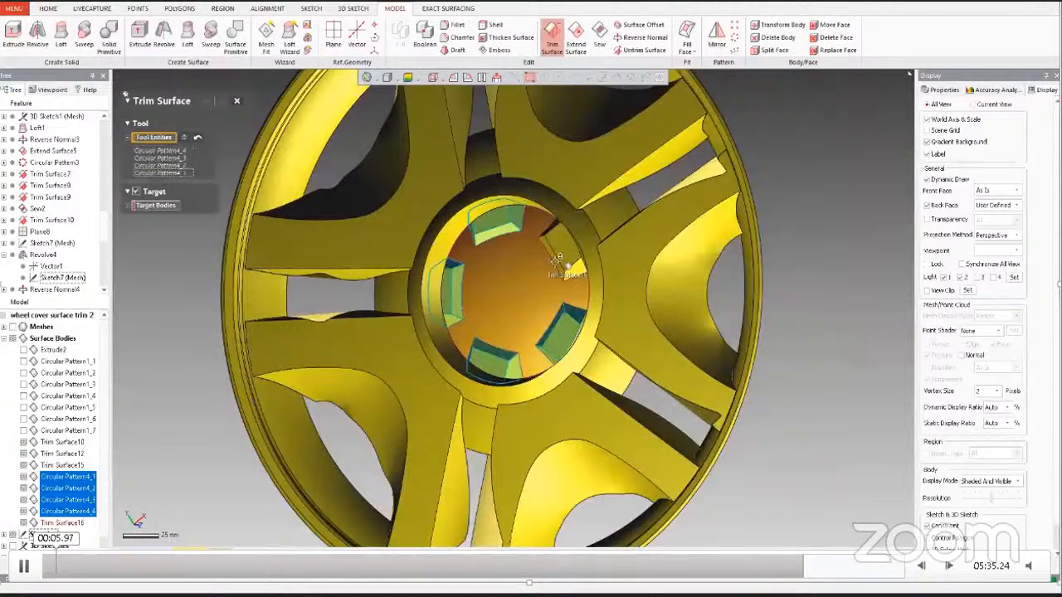
{"action": "left_click", "coordinate": [558, 262]}
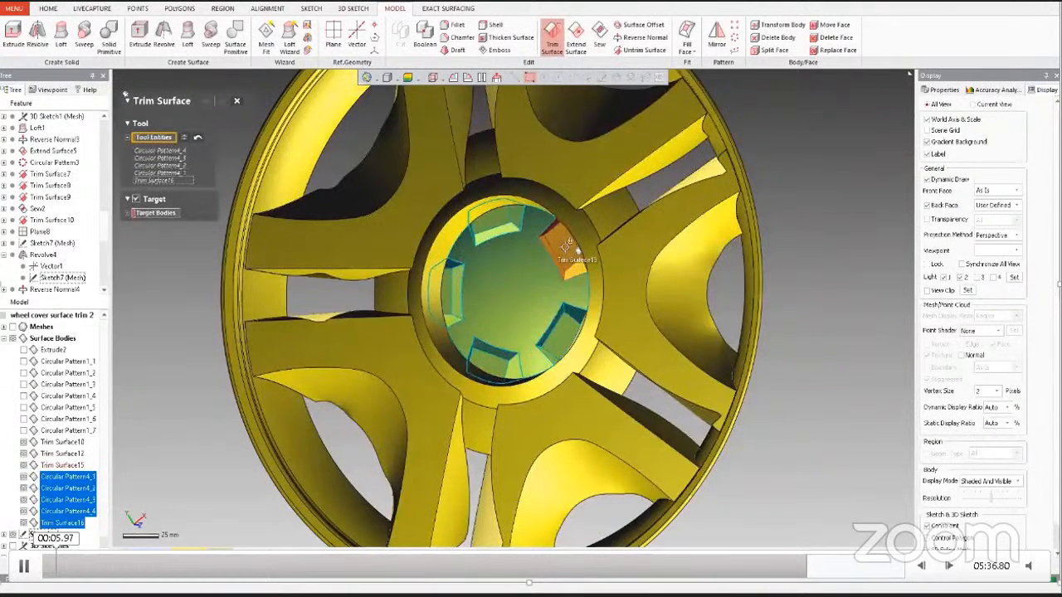
{"action": "left_click", "coordinate": [565, 246]}
Step: Set the hub and spoke body Trim Surface12 as target, keep its main portion outside the lug cutouts and apply the trim
{"action": "left_click", "coordinate": [156, 214]}
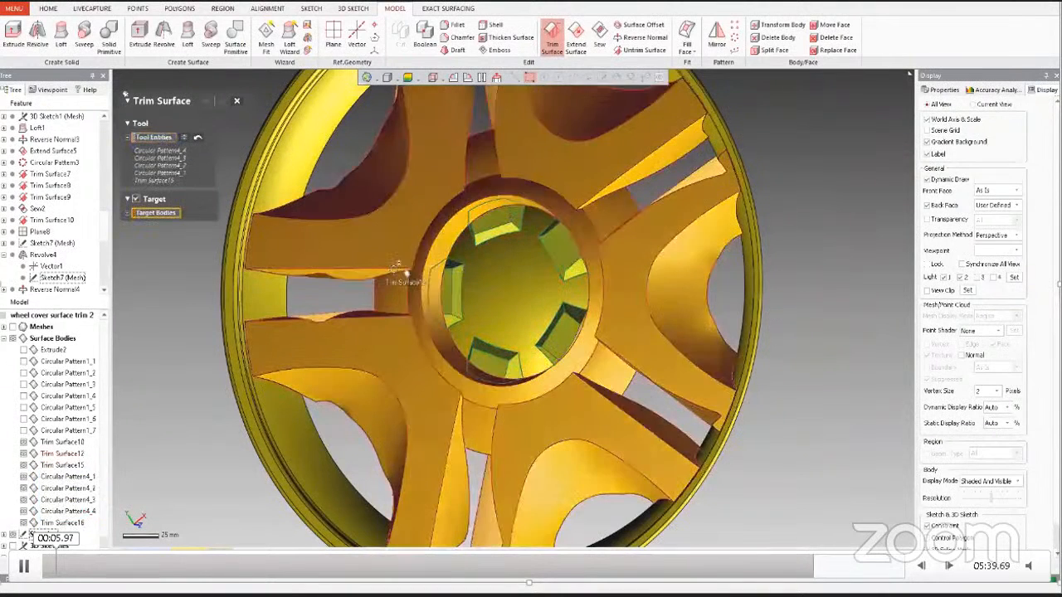
{"action": "left_click", "coordinate": [397, 267]}
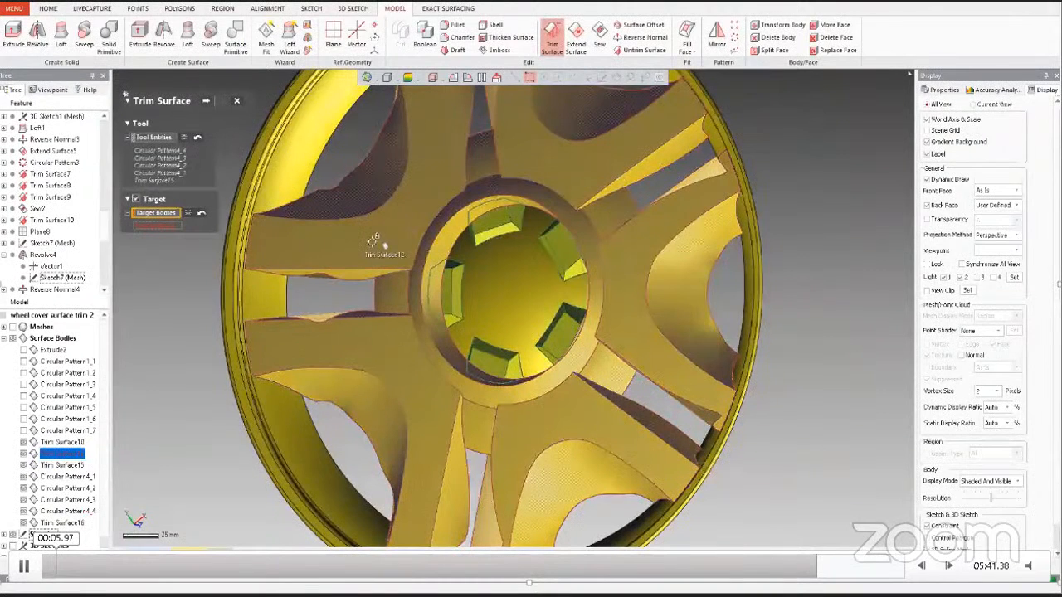
{"action": "left_click", "coordinate": [206, 100]}
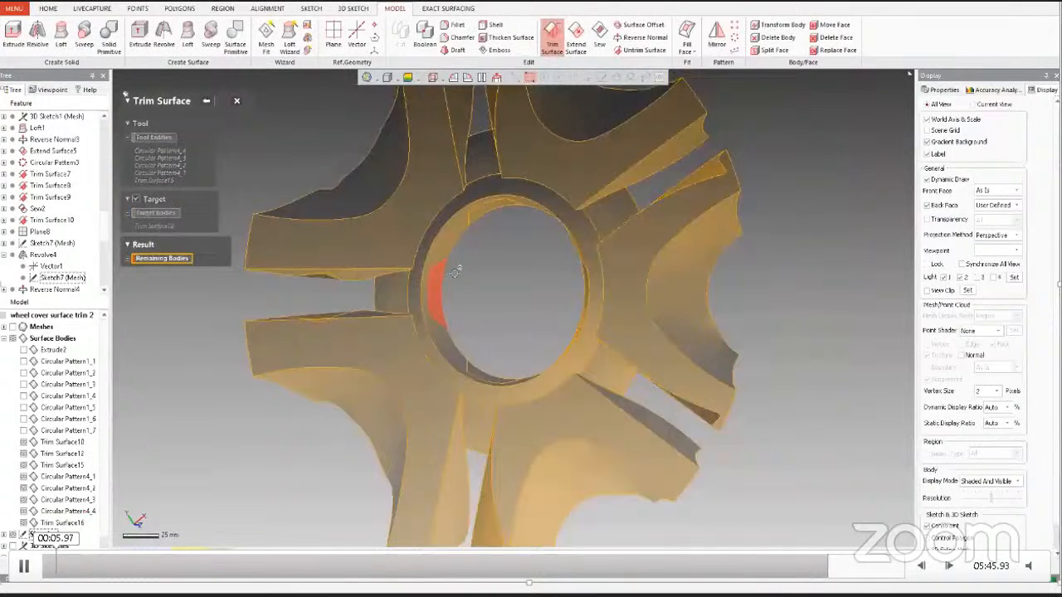
{"action": "left_click", "coordinate": [455, 272]}
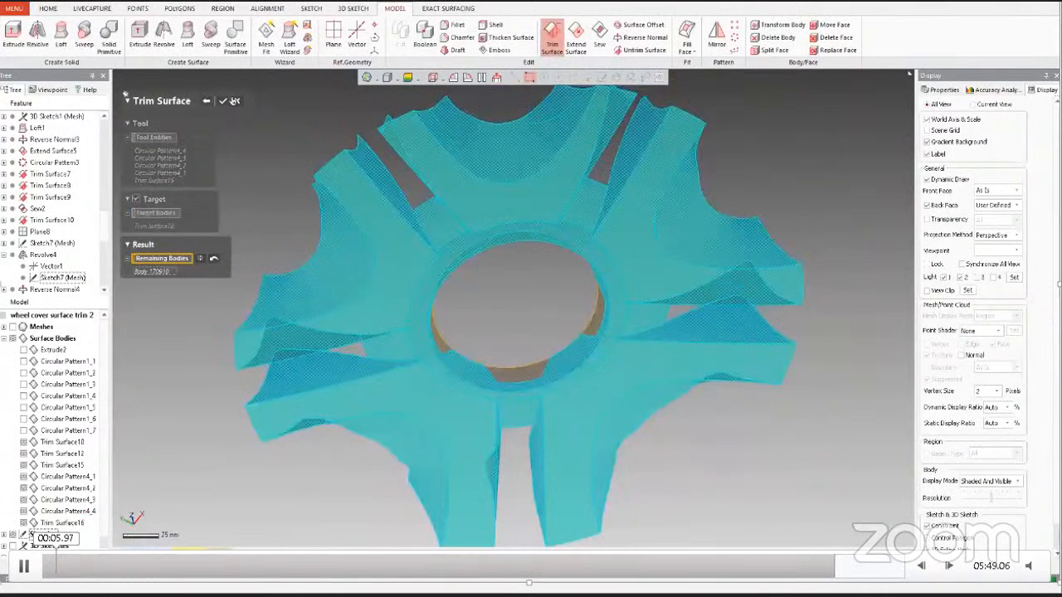
{"action": "left_click", "coordinate": [222, 100]}
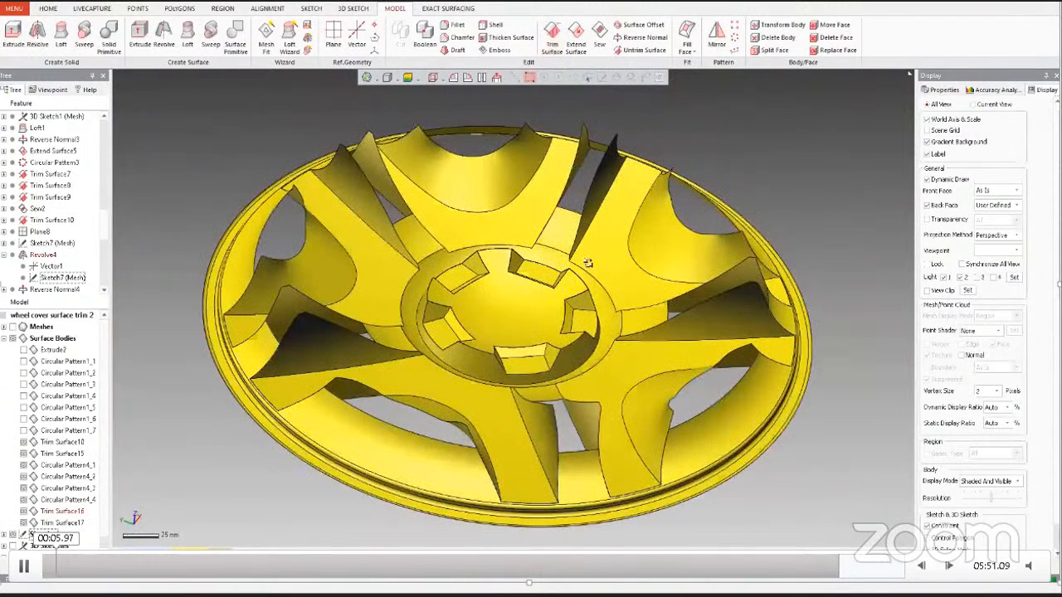
Step: Sew all visible trimmed rim, spoke, hub, cap and lug surfaces of the wheel cover into one surface body
{"action": "key", "text": "ctrl+1"}
{"action": "right_click_drag", "start_coordinate": [587, 263], "coordinate": [537, 164]}
{"action": "key", "text": "ctrl+1"}
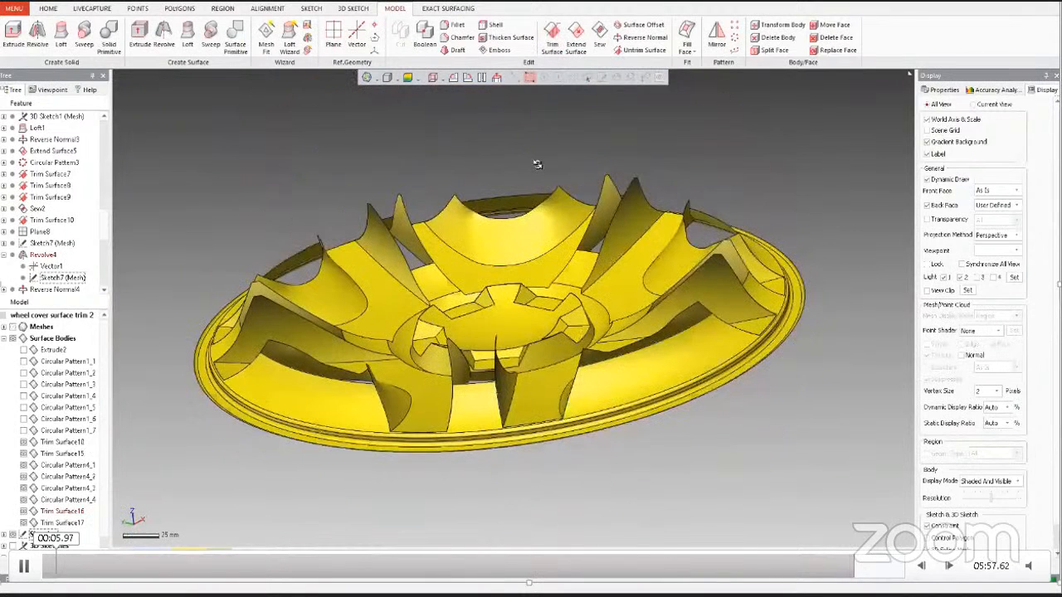
{"action": "left_click", "coordinate": [598, 33]}
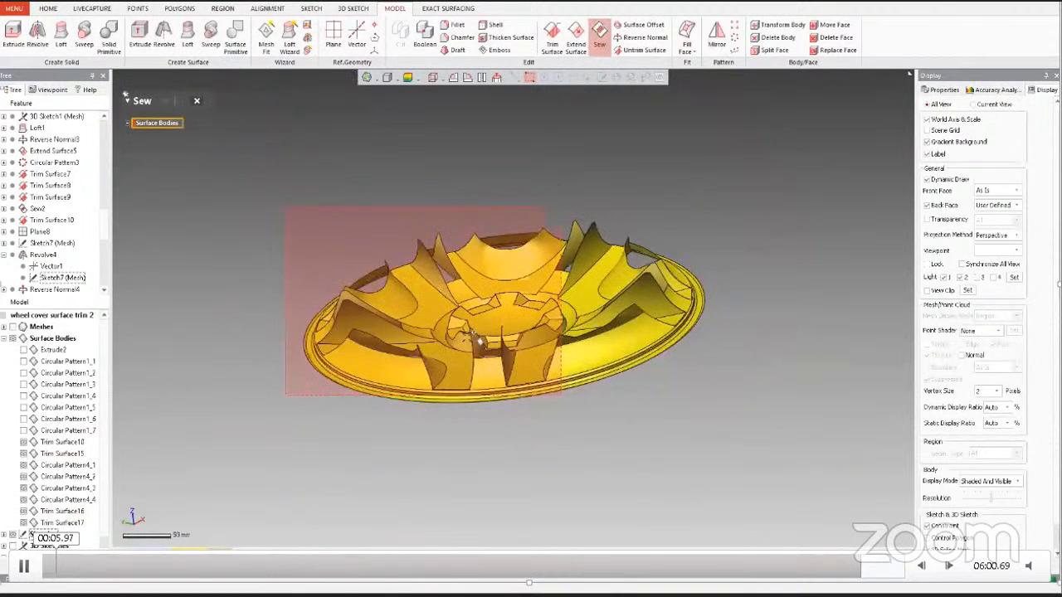
{"action": "left_click_drag", "start_coordinate": [479, 341], "coordinate": [730, 435]}
{"action": "right_click_drag", "start_coordinate": [521, 182], "coordinate": [516, 514]}
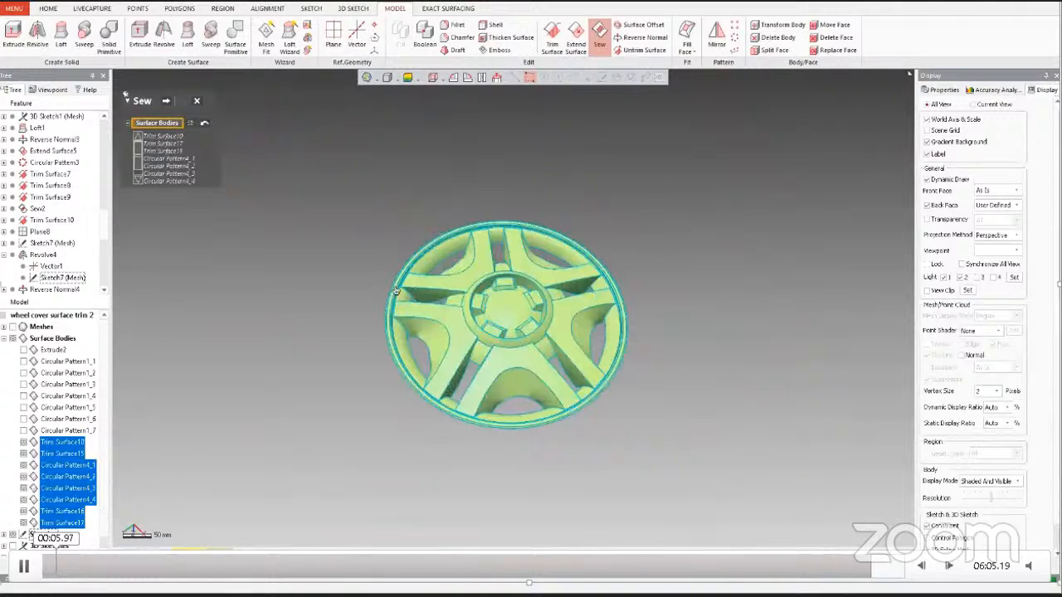
{"action": "key", "text": "Return"}
{"action": "right_click_drag", "start_coordinate": [395, 290], "coordinate": [526, 290]}
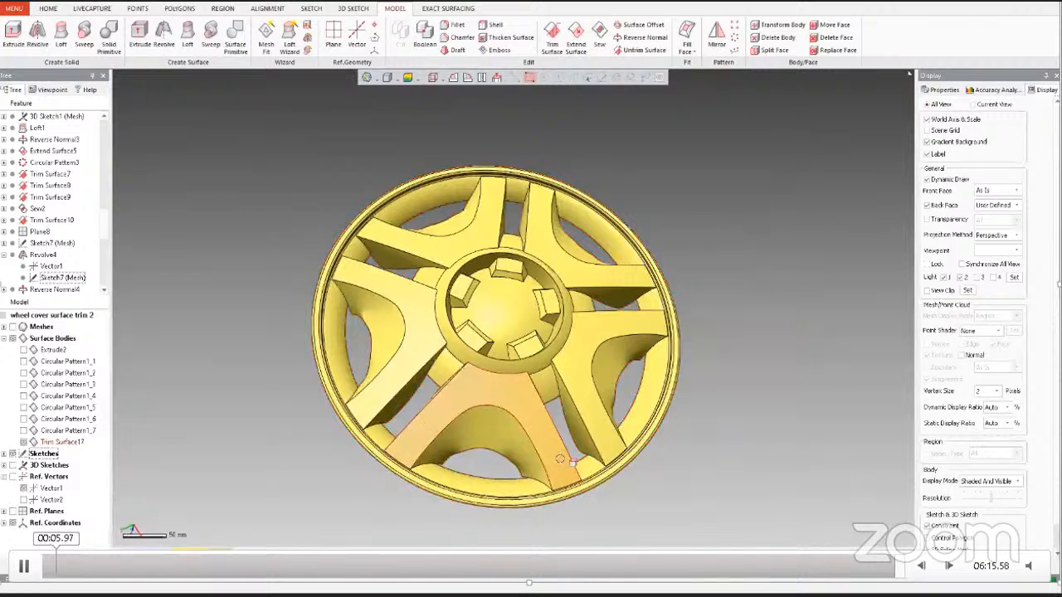
{"action": "right_click_drag", "start_coordinate": [561, 459], "coordinate": [604, 386]}
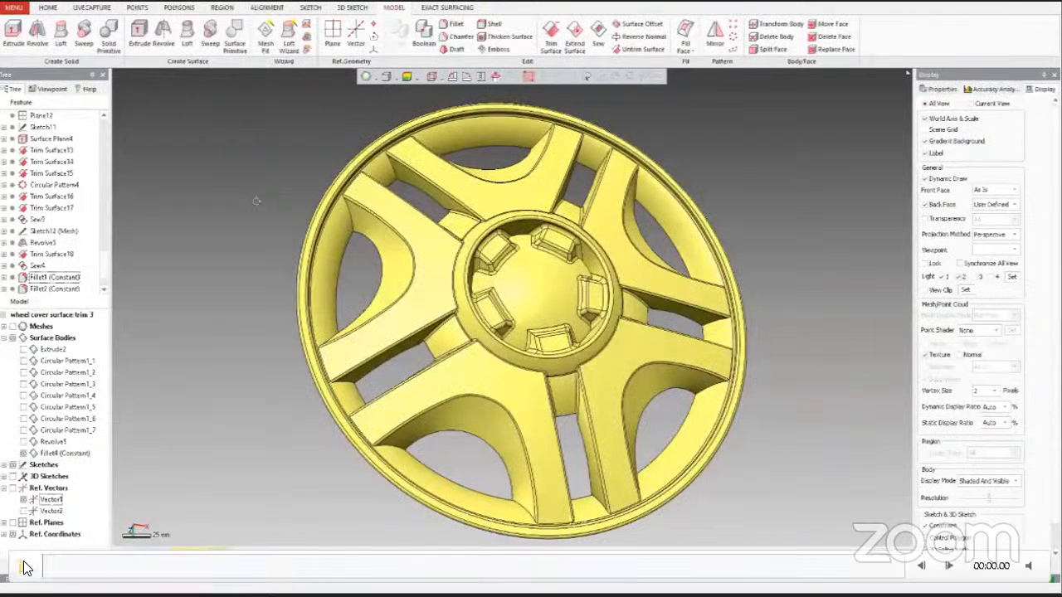
{"action": "left_click", "coordinate": [254, 578]}
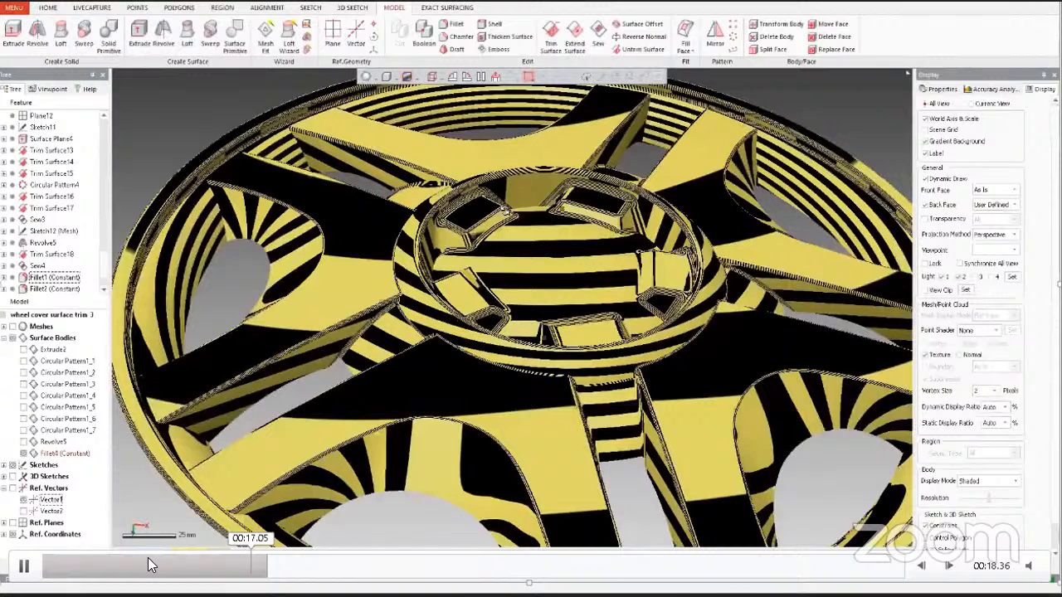
{"action": "left_click", "coordinate": [151, 565]}
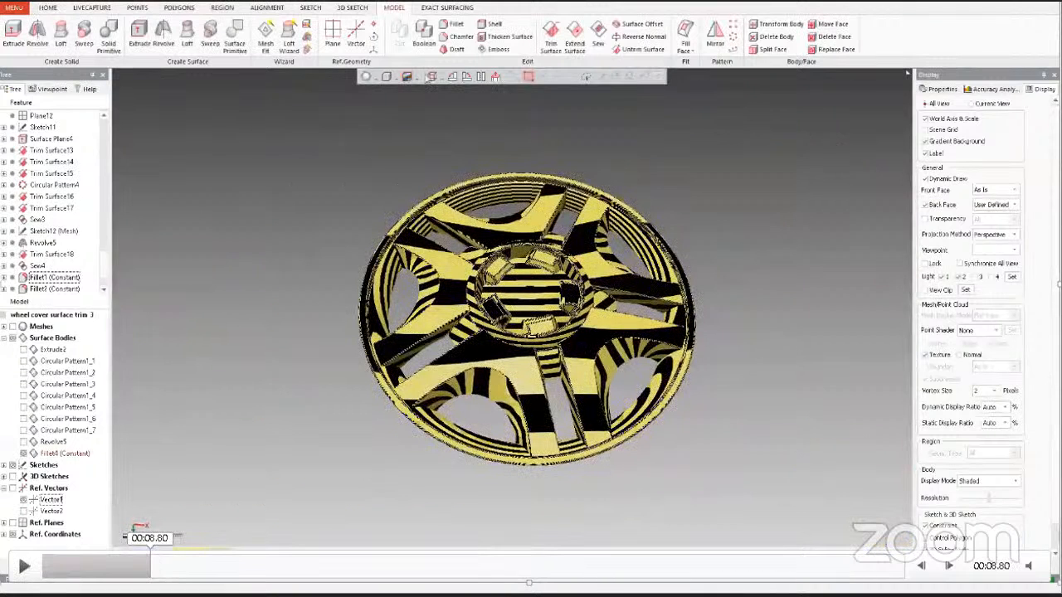
{"action": "key", "text": "space"}
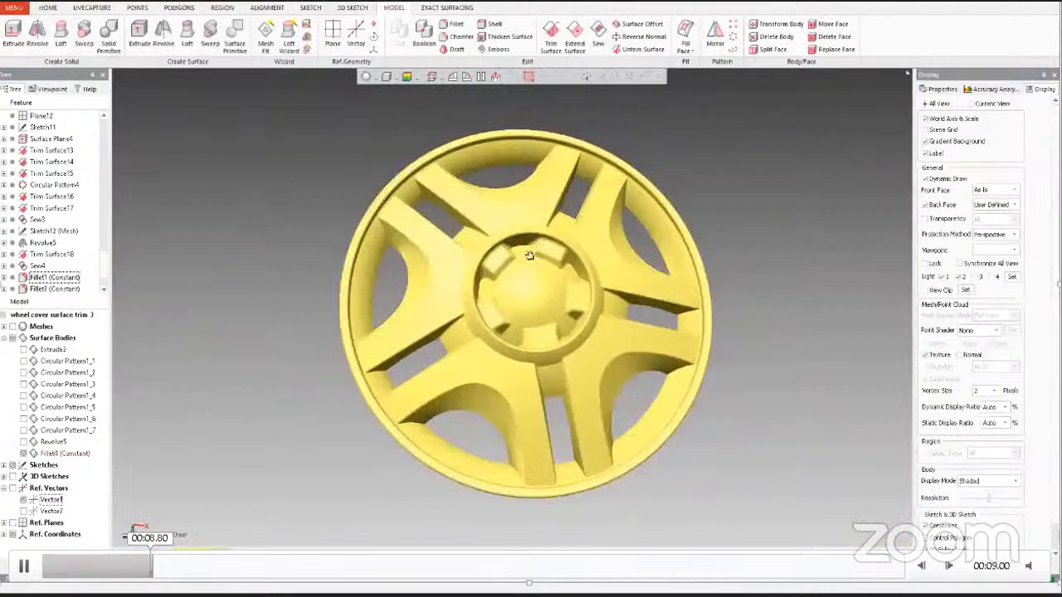